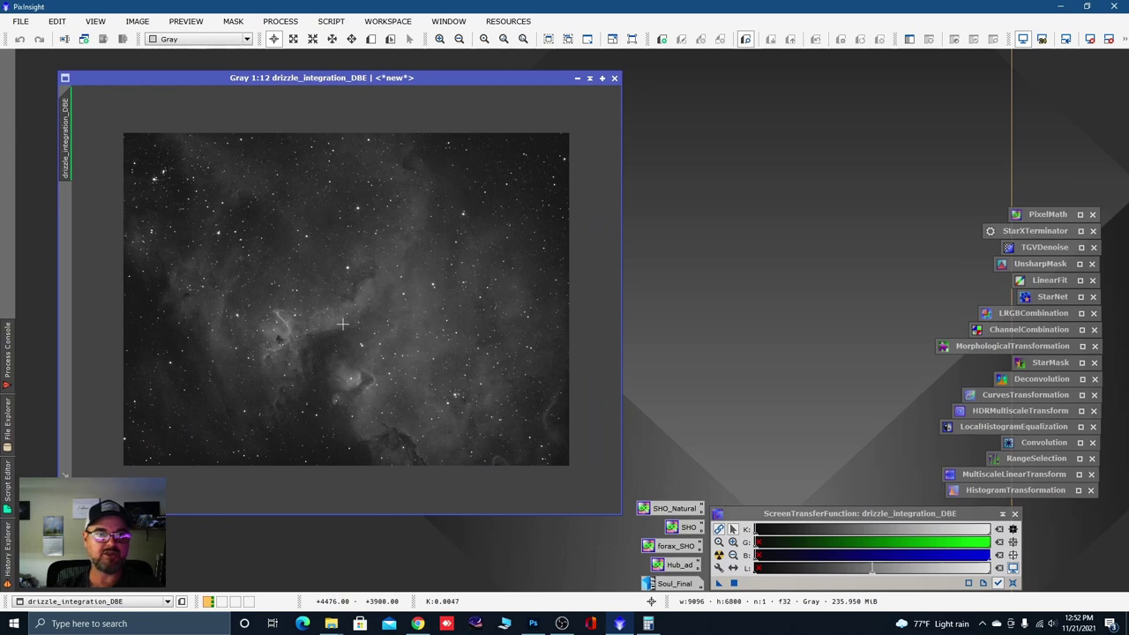
Step: Examine the nebula's core, dark structures and surrounding stars in drizzle_integration_DBE at several magnifications
scroll(309, 305, up, 7)
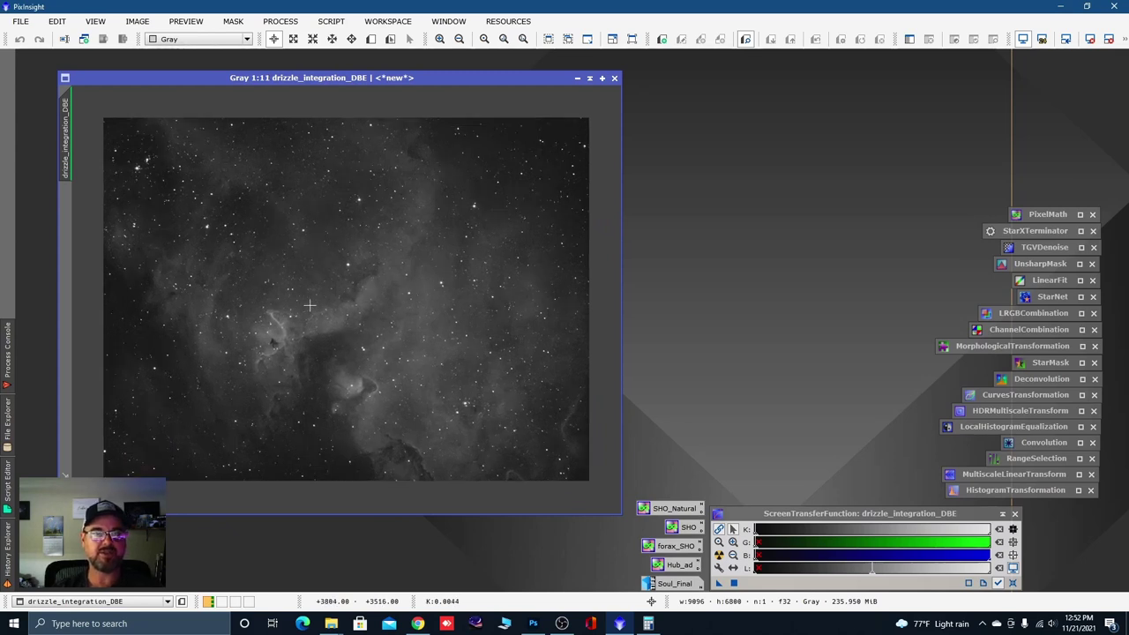
key(space)
drag(357, 260, 392, 242)
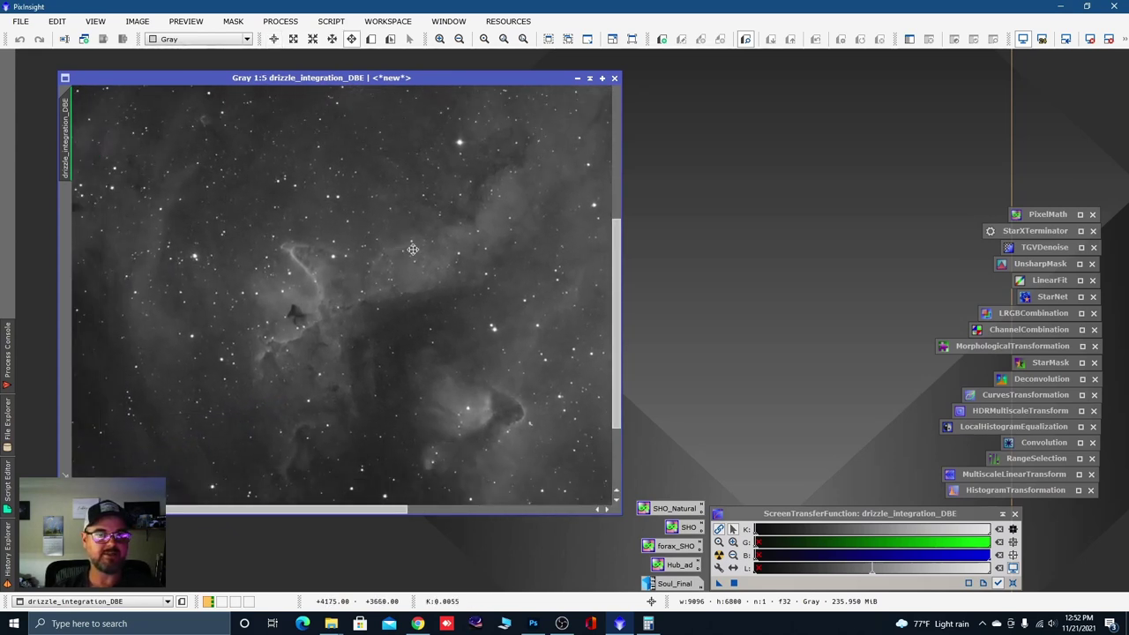
scroll(305, 256, up, 1)
scroll(305, 255, up, 1)
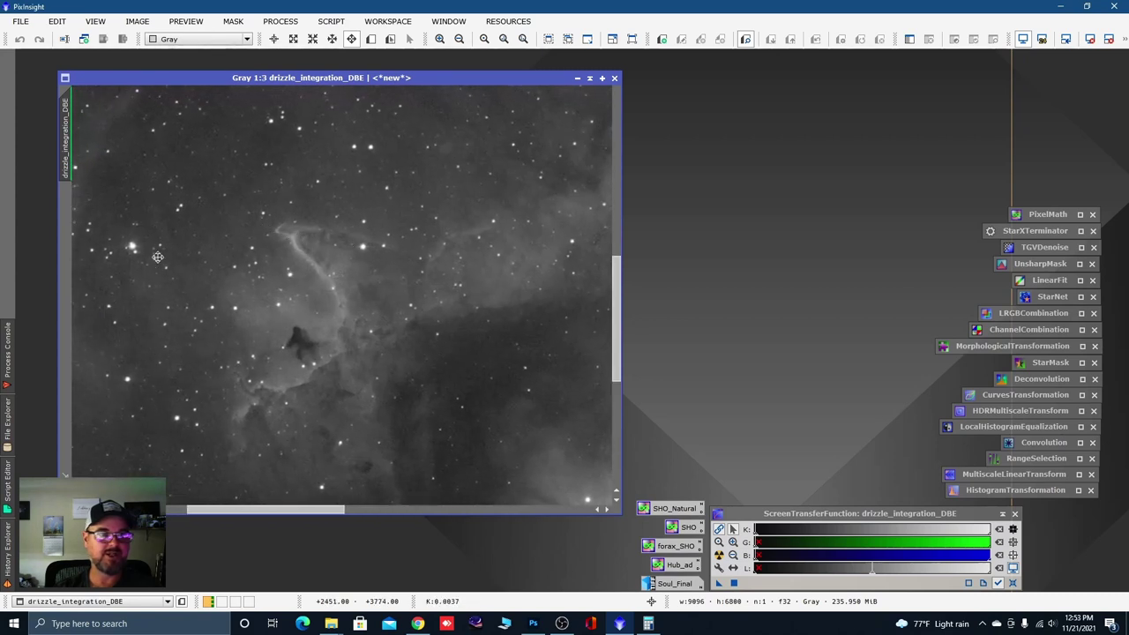
drag(467, 296, 373, 382)
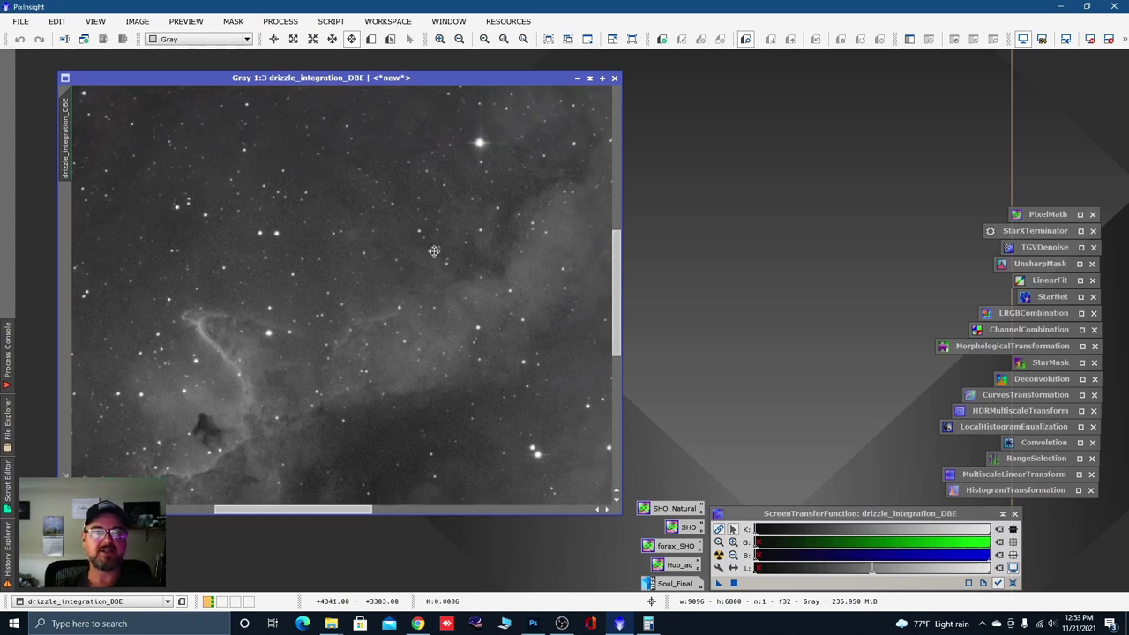
drag(305, 229, 369, 288)
scroll(373, 235, down, 1)
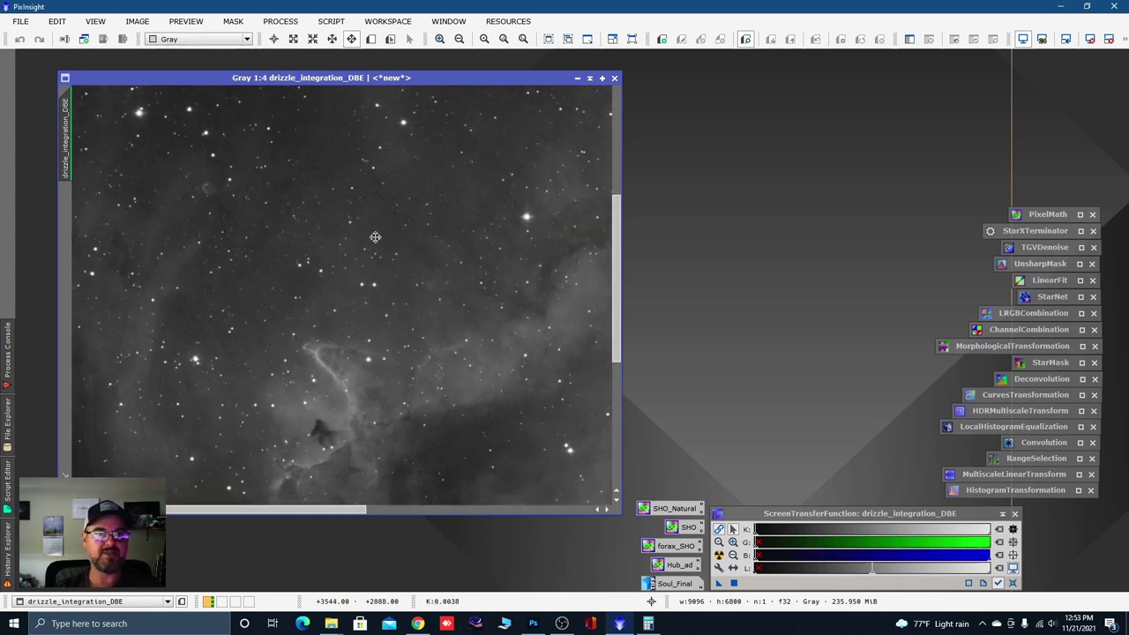
scroll(324, 203, down, 4)
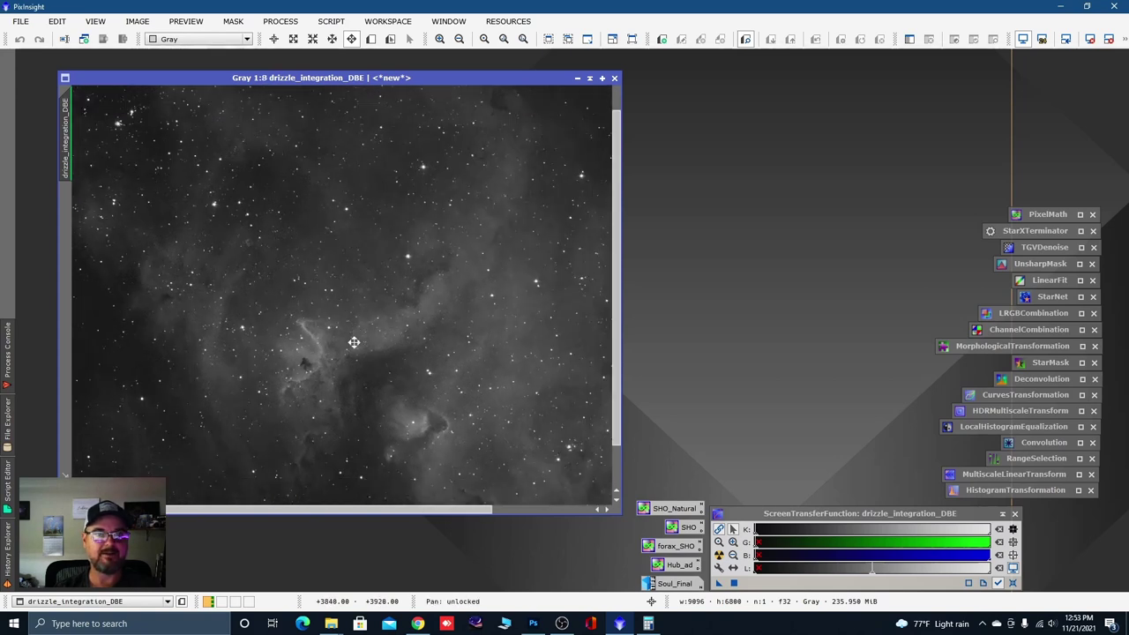
drag(352, 341, 360, 315)
scroll(361, 315, down, 1)
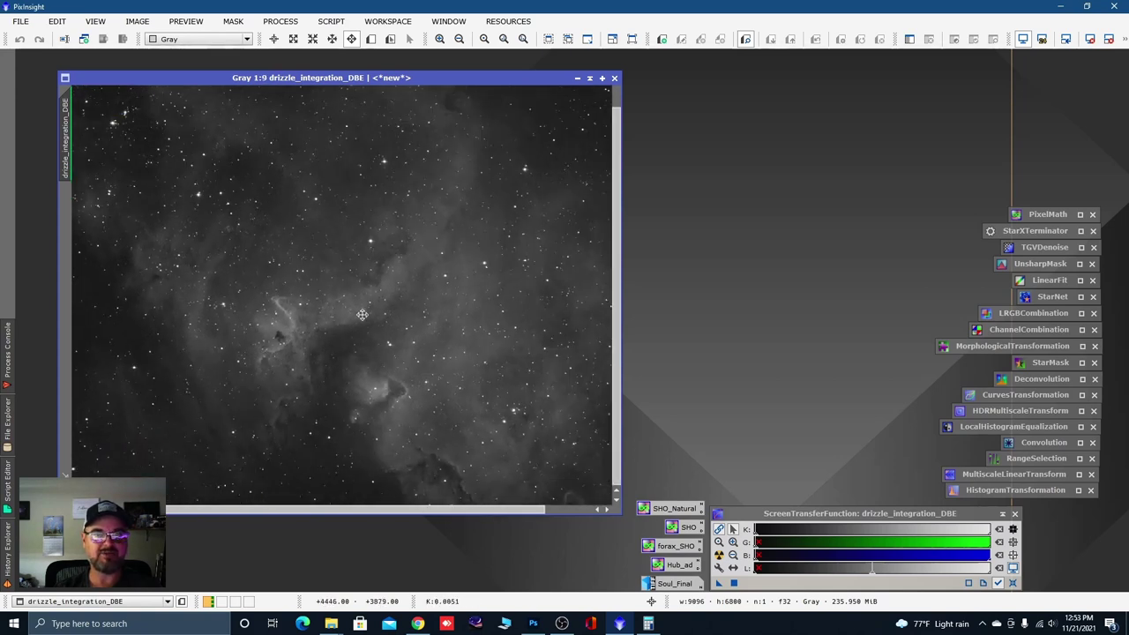
scroll(361, 314, down, 1)
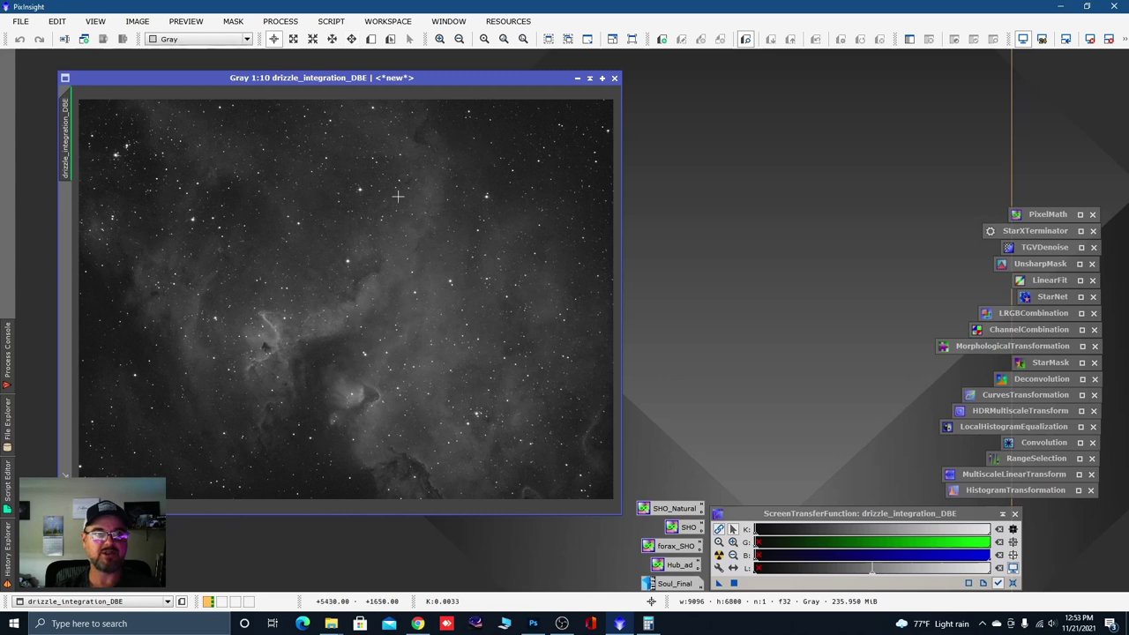
Step: Create a rectangular preview around the nebula's bright core in drizzle_integration_DBE and minimize the image window
click(371, 39)
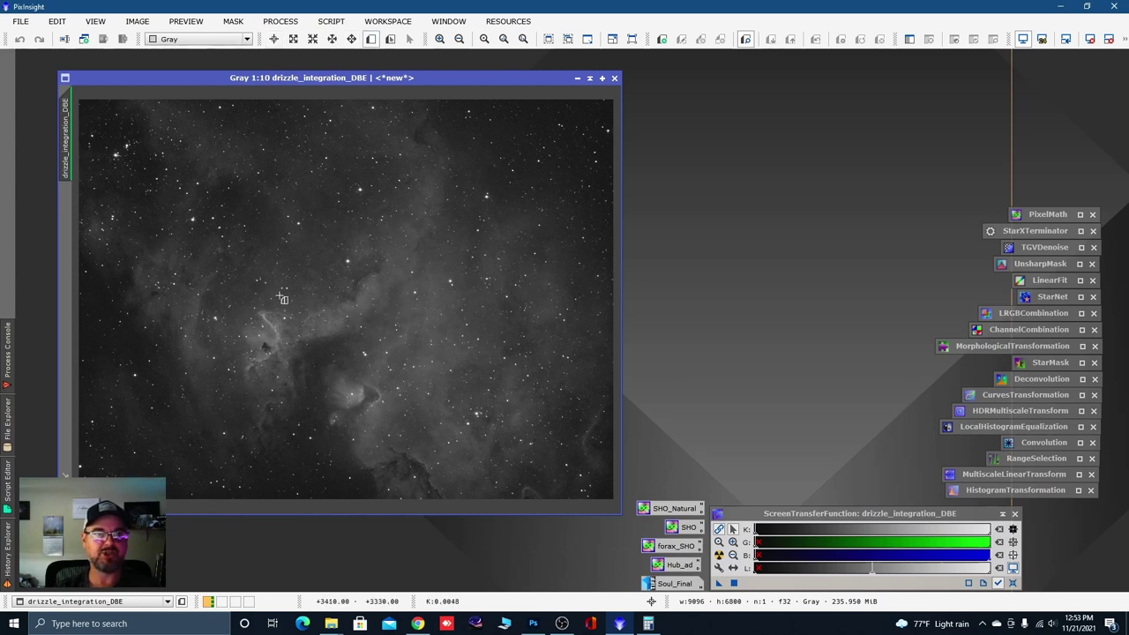
drag(206, 292, 380, 409)
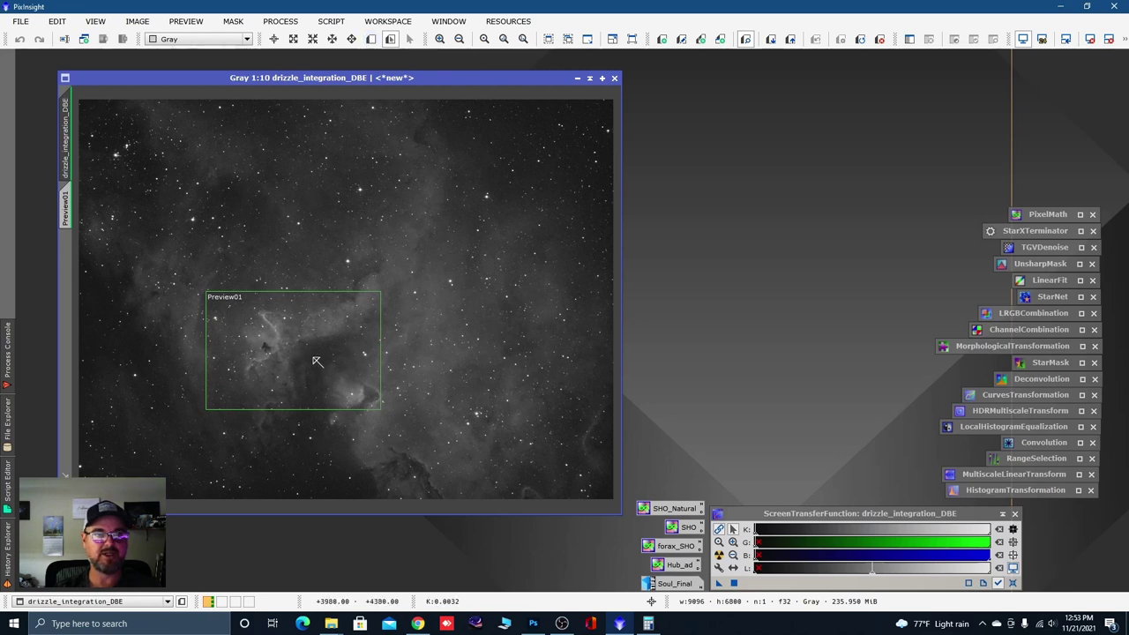
click(577, 78)
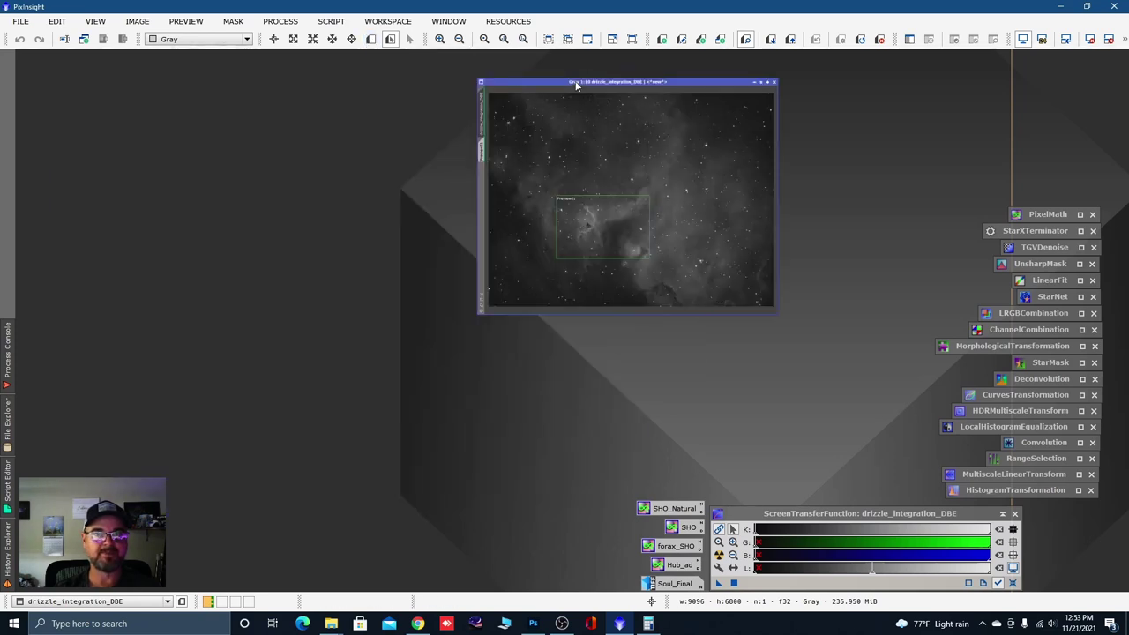
Step: Launch the EZ Decon script with drizzle_integration_DBE as the image to process, and reposition and enlarge its dialog
click(332, 23)
mouse_move(379, 93)
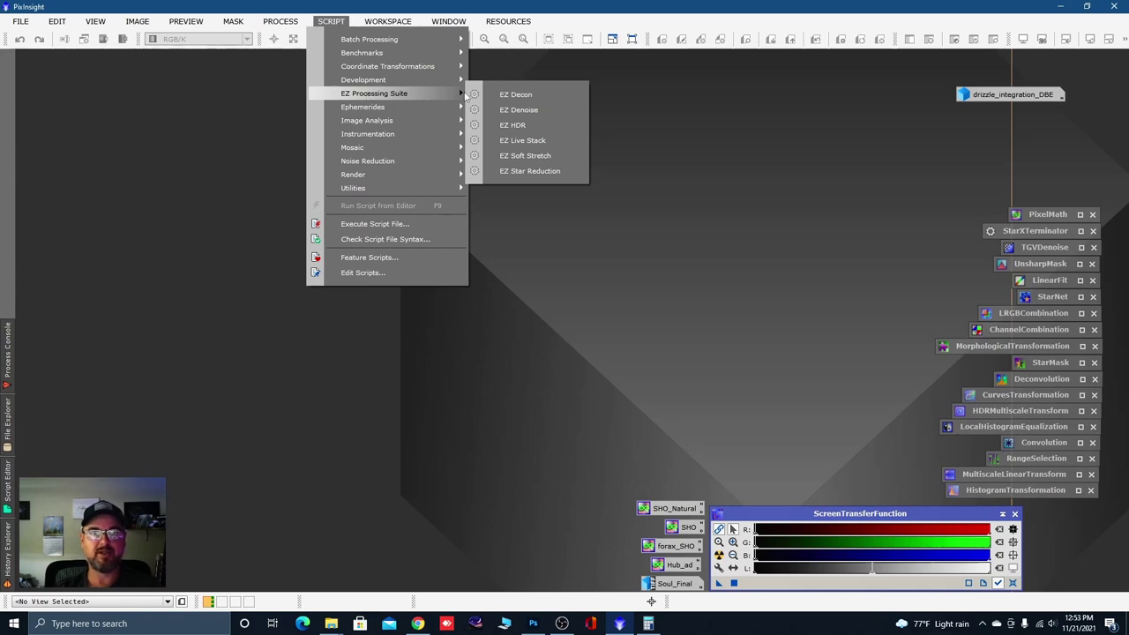
click(516, 94)
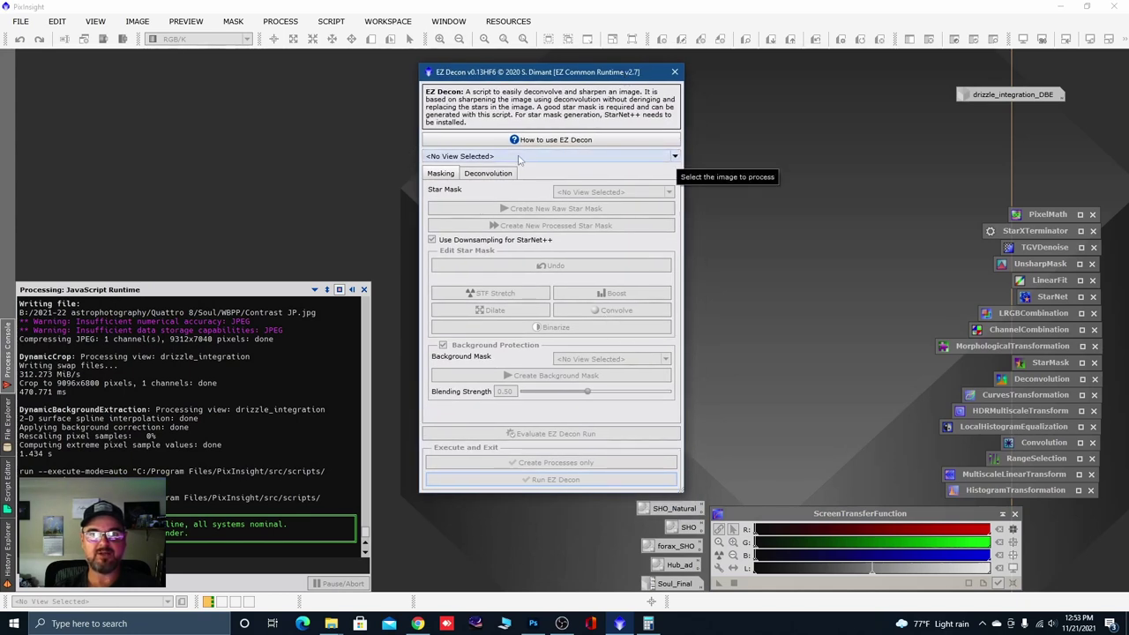
click(674, 157)
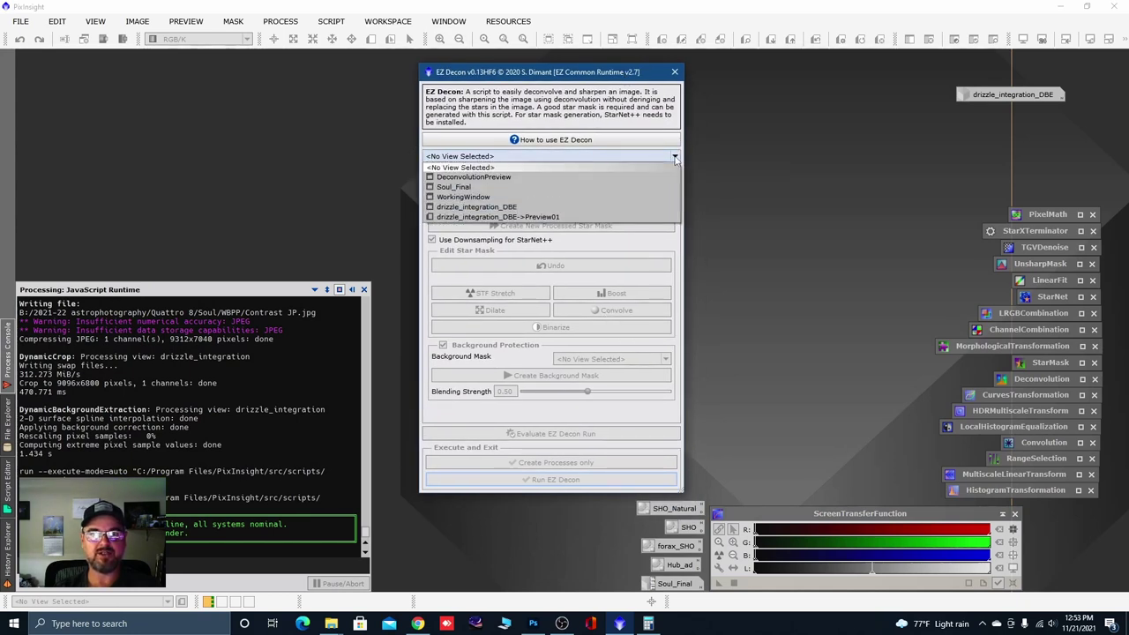
click(477, 208)
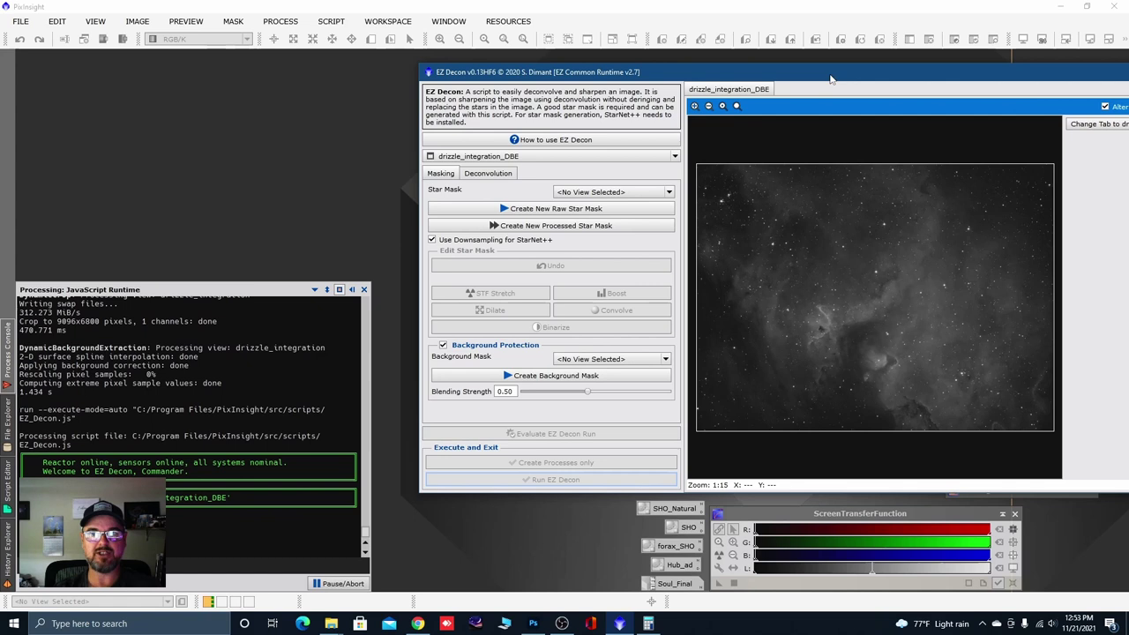
drag(829, 75, 622, 29)
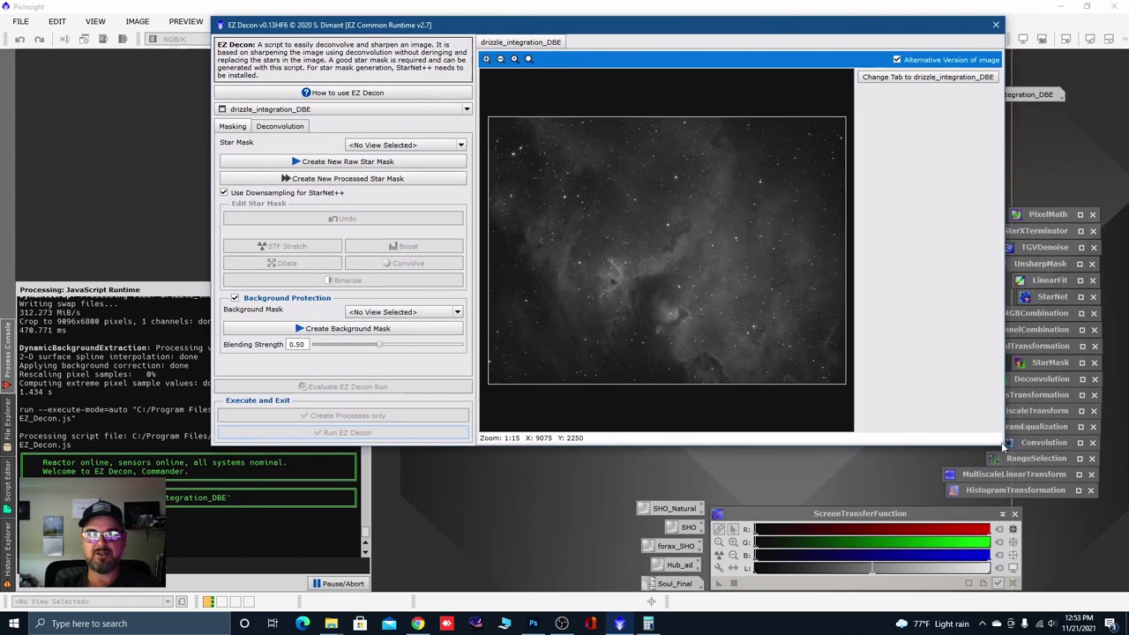
drag(1003, 448, 1043, 582)
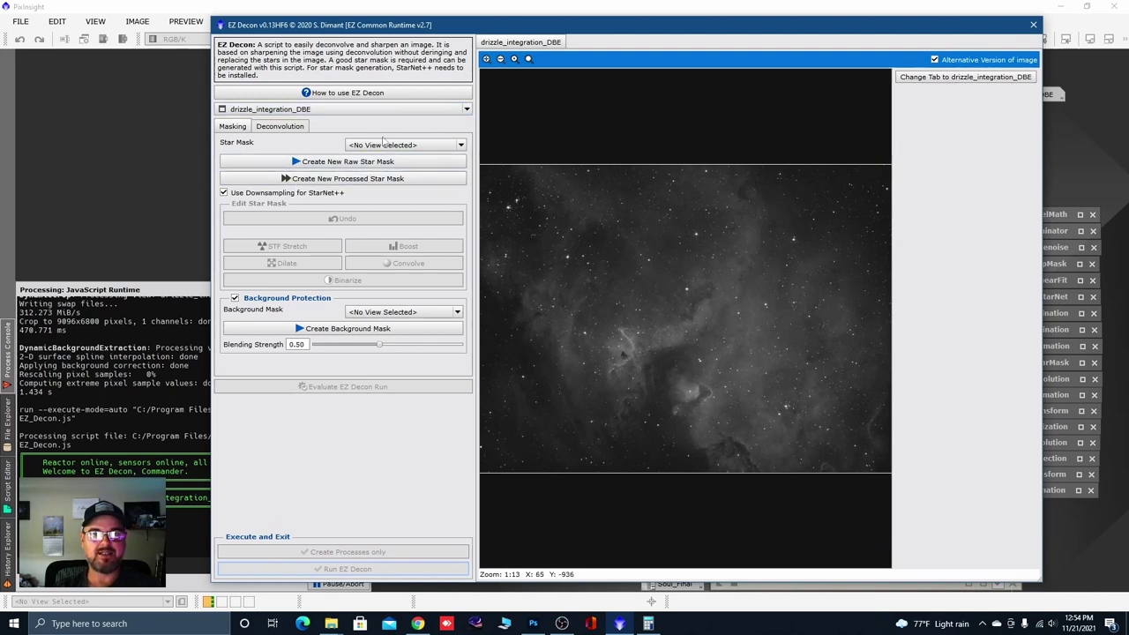
Step: Create a new processed star mask and a background mask for the image, checking each against the original
click(325, 179)
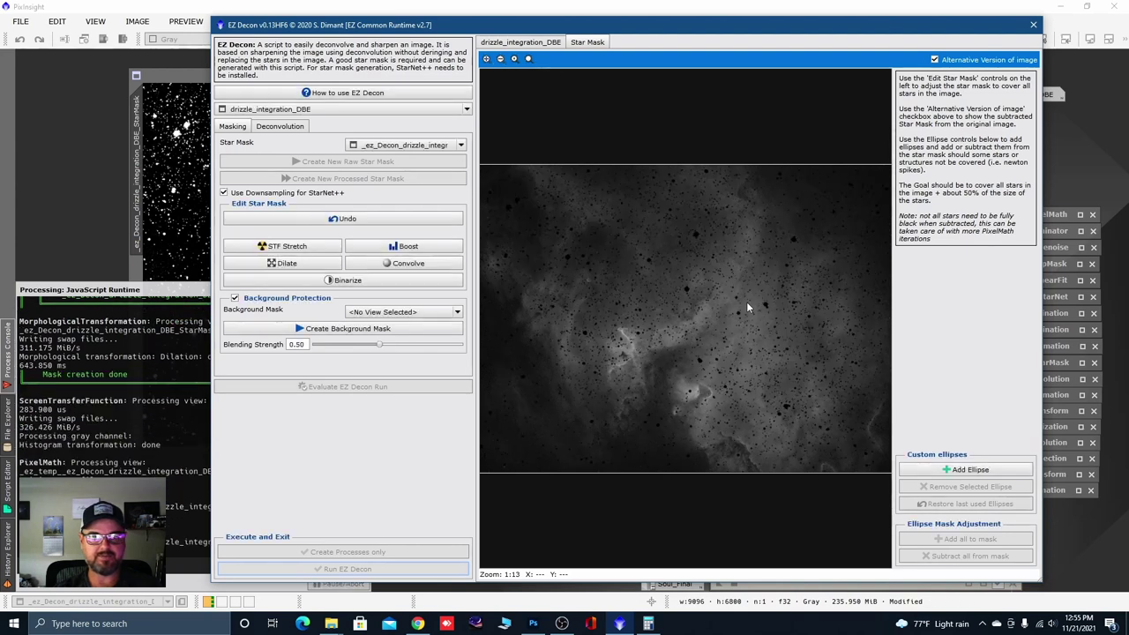
click(503, 42)
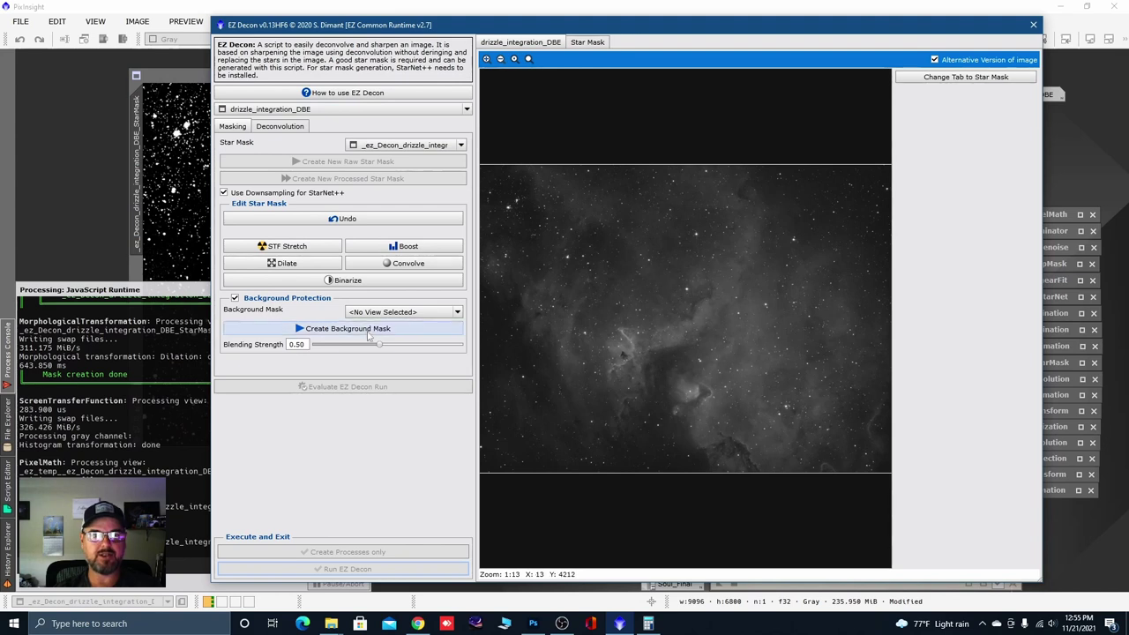
click(299, 329)
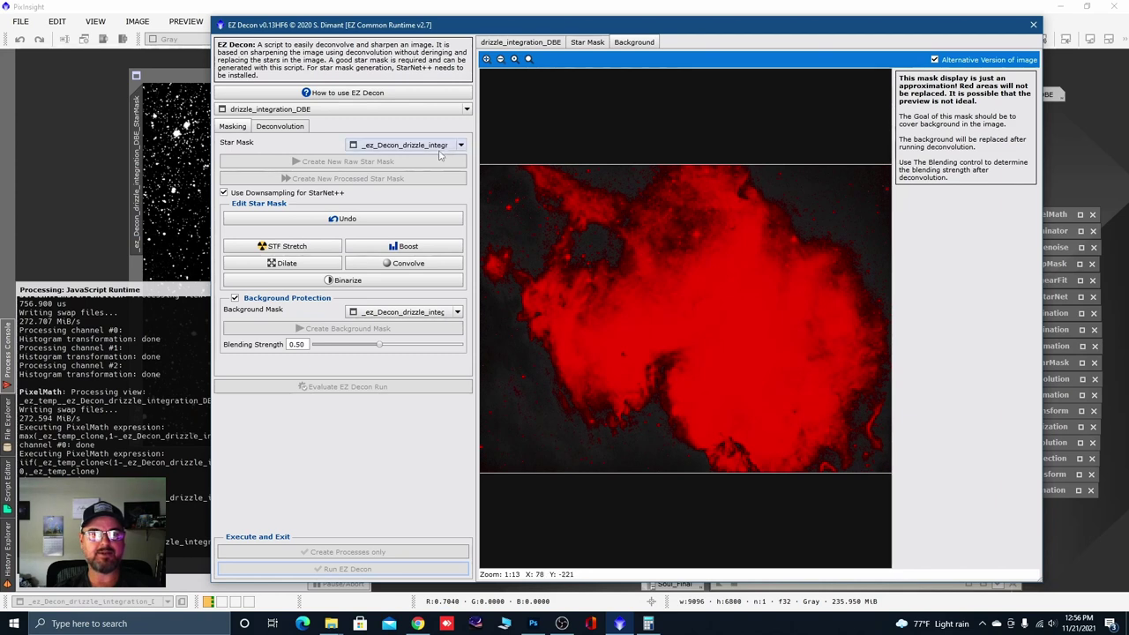
click(520, 43)
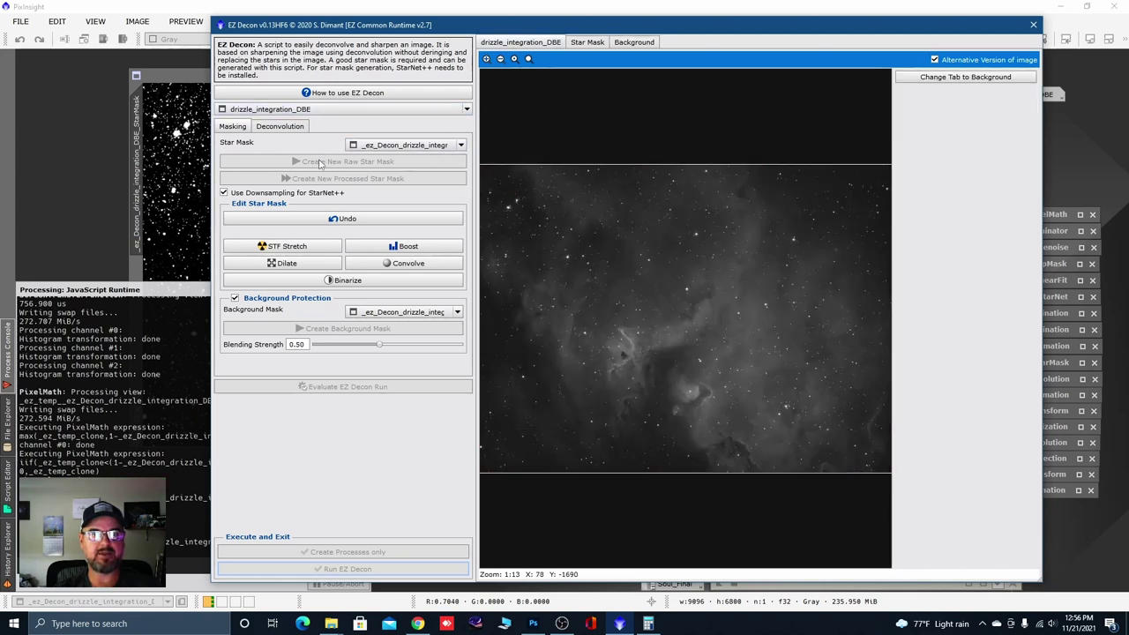
Step: Generate the PSF image for the deconvolution and return to the original image view
click(280, 126)
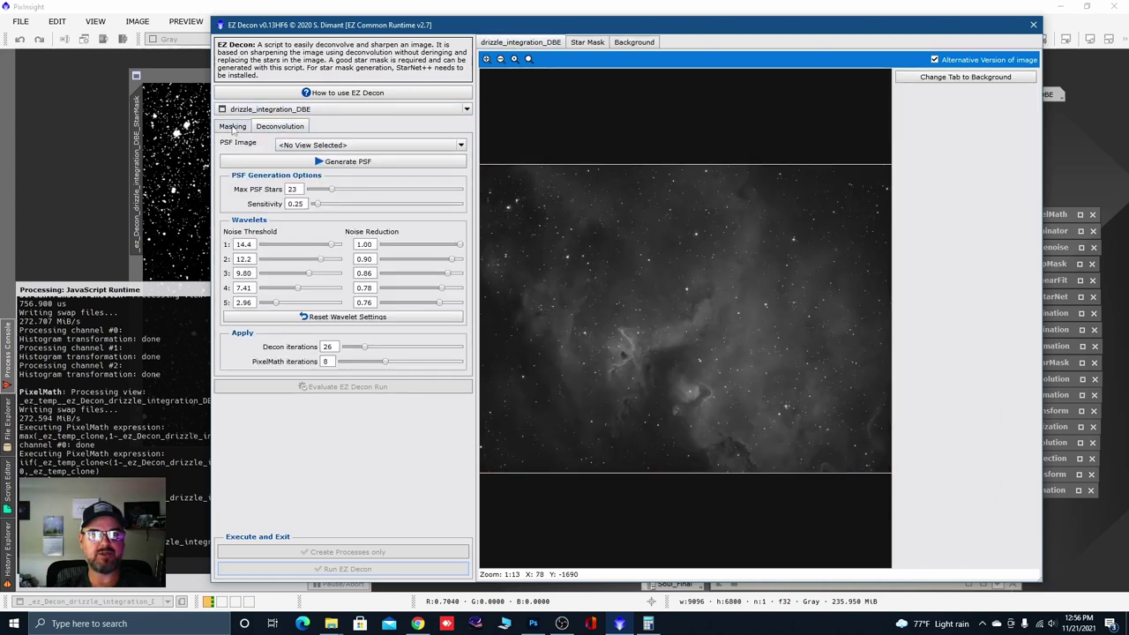
click(322, 166)
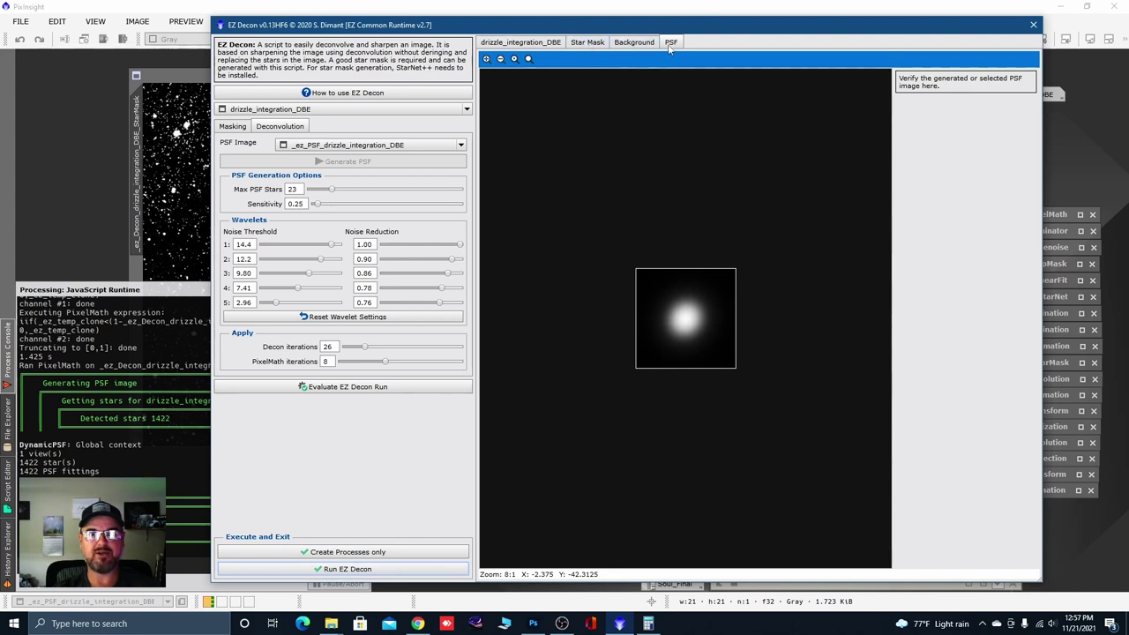
click(529, 44)
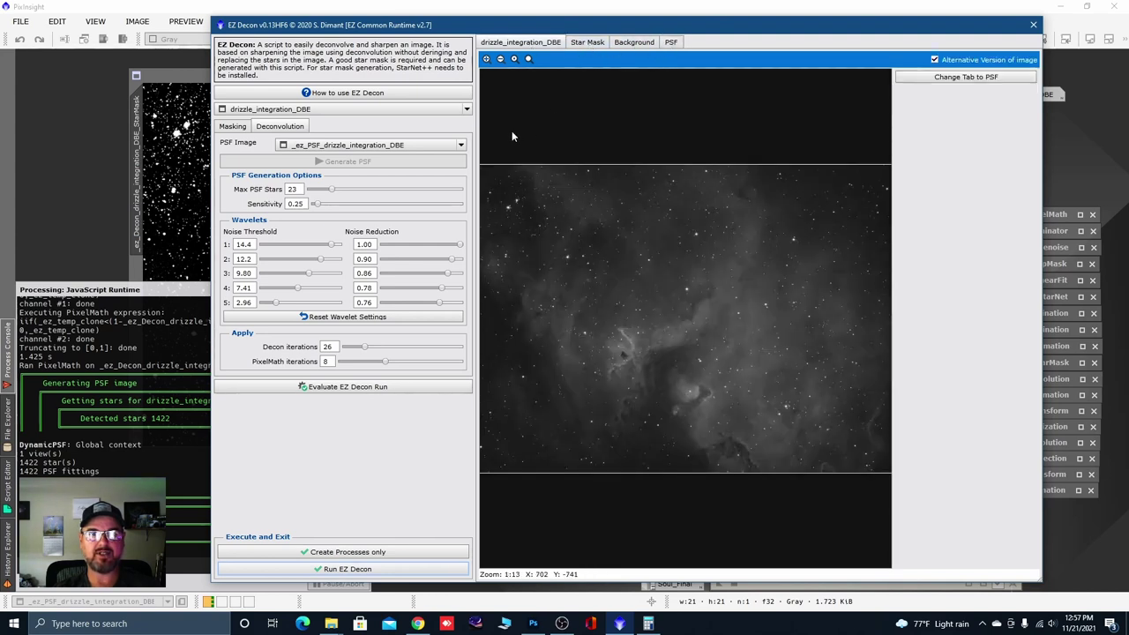
Step: Switch the image to process to drizzle_integration_DBE->Preview01
click(461, 146)
click(461, 145)
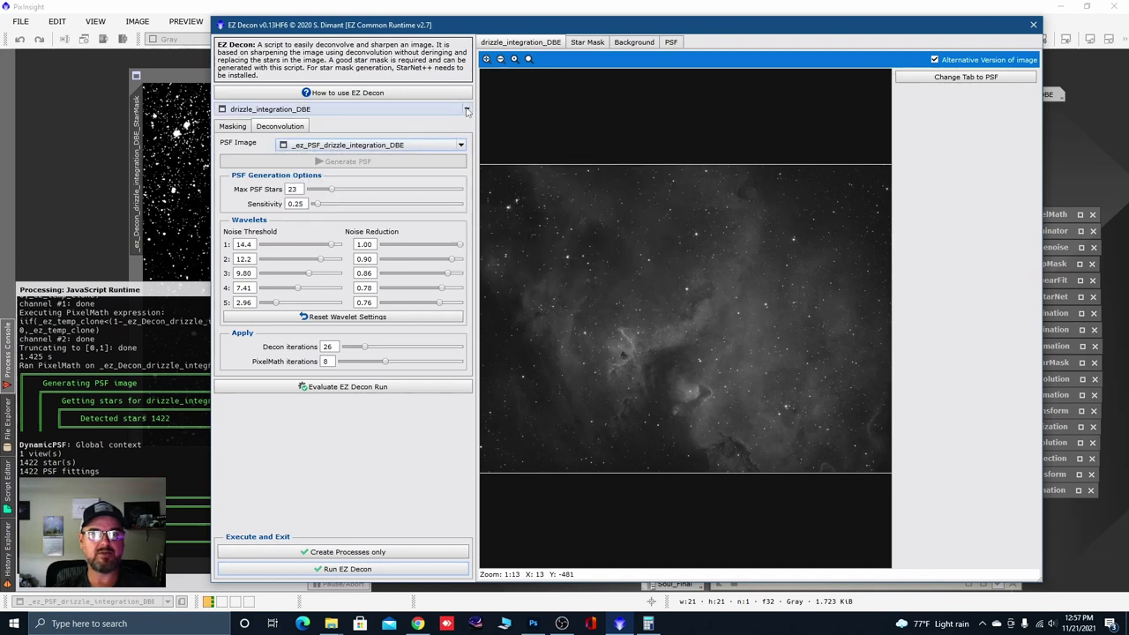
click(466, 108)
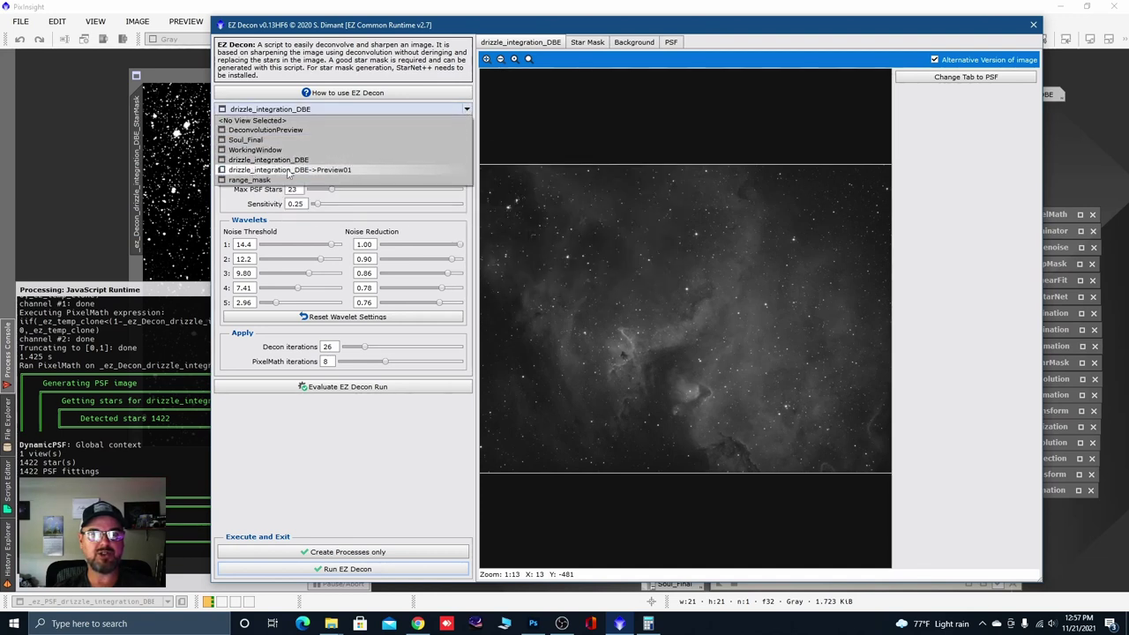
click(340, 171)
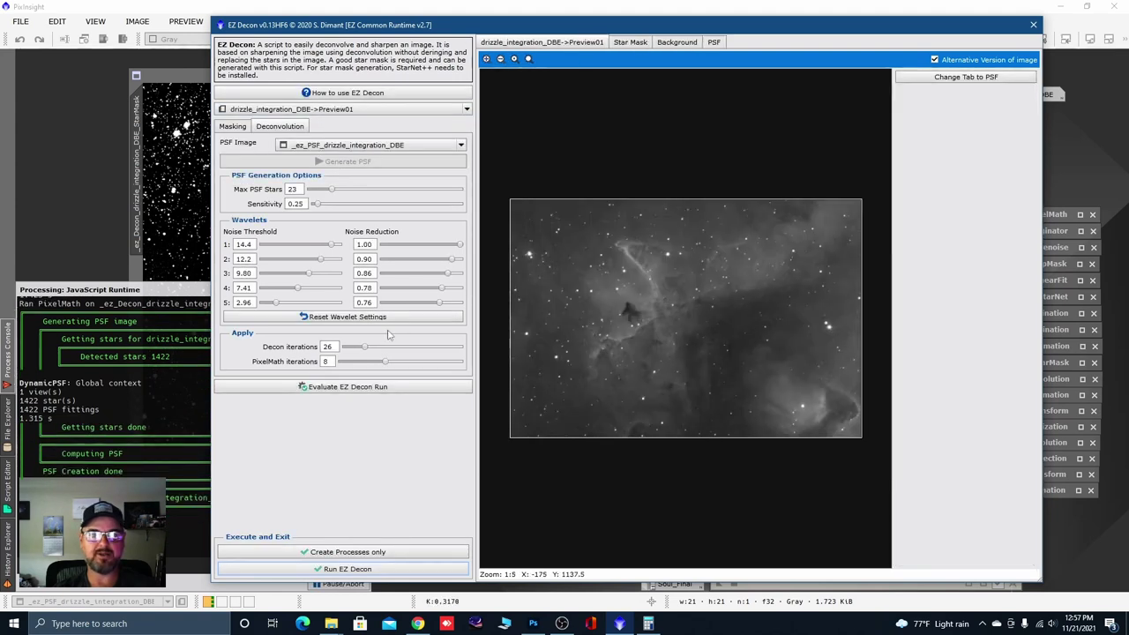
Step: Evaluate an EZ Decon run on the preview with 10 decon iterations and 5 PixelMath iterations
drag(363, 351, 427, 352)
drag(356, 350, 351, 351)
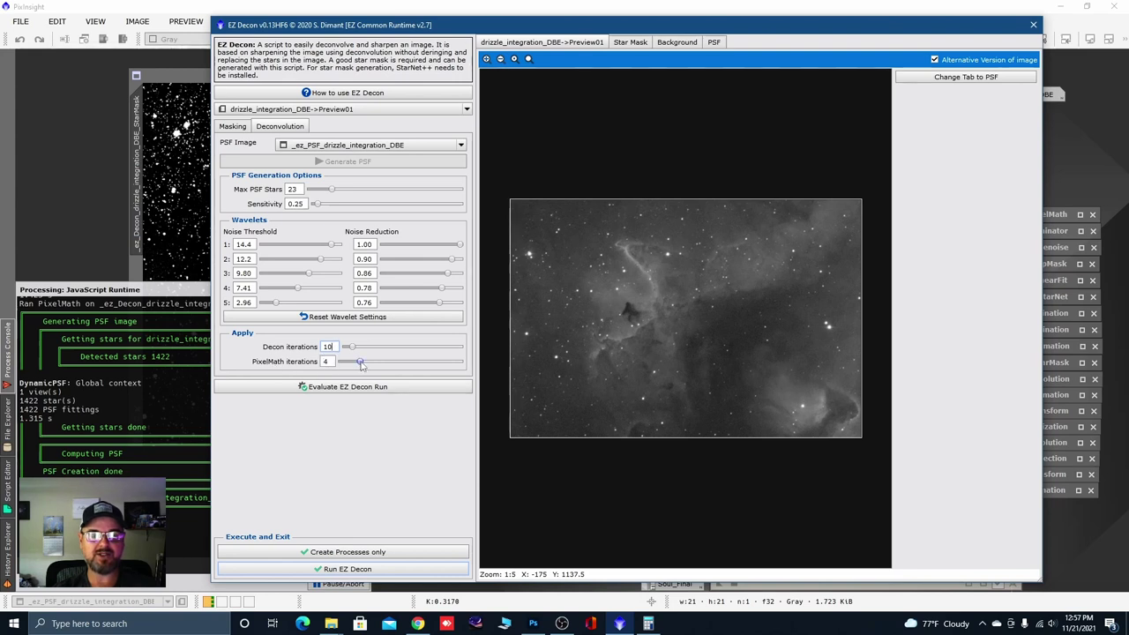
click(360, 363)
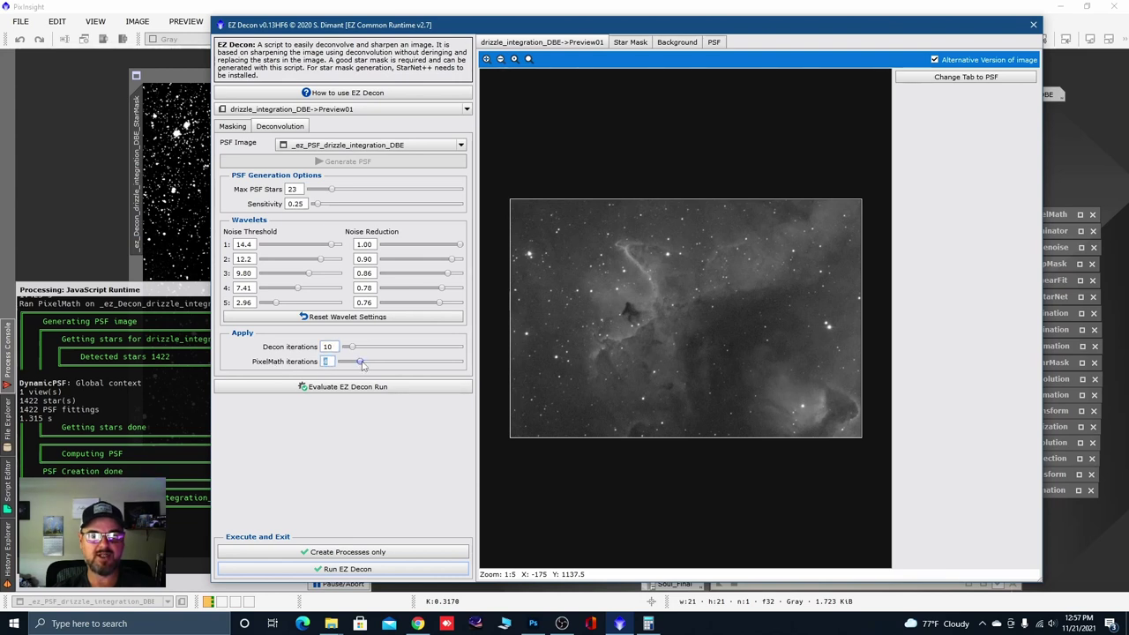
drag(371, 365, 363, 362)
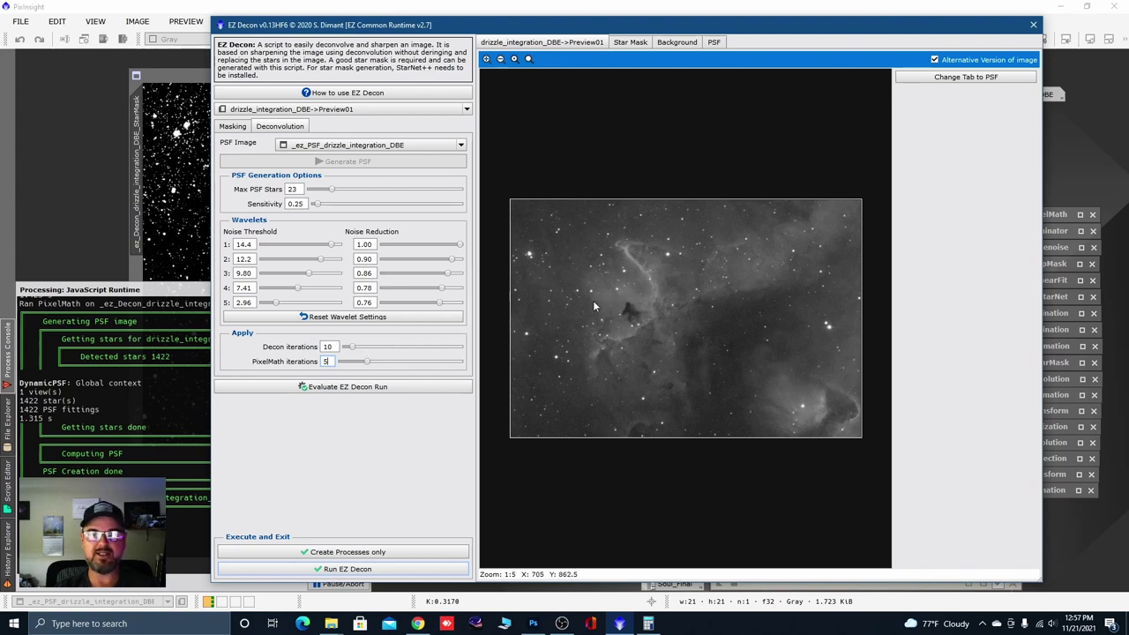
click(371, 393)
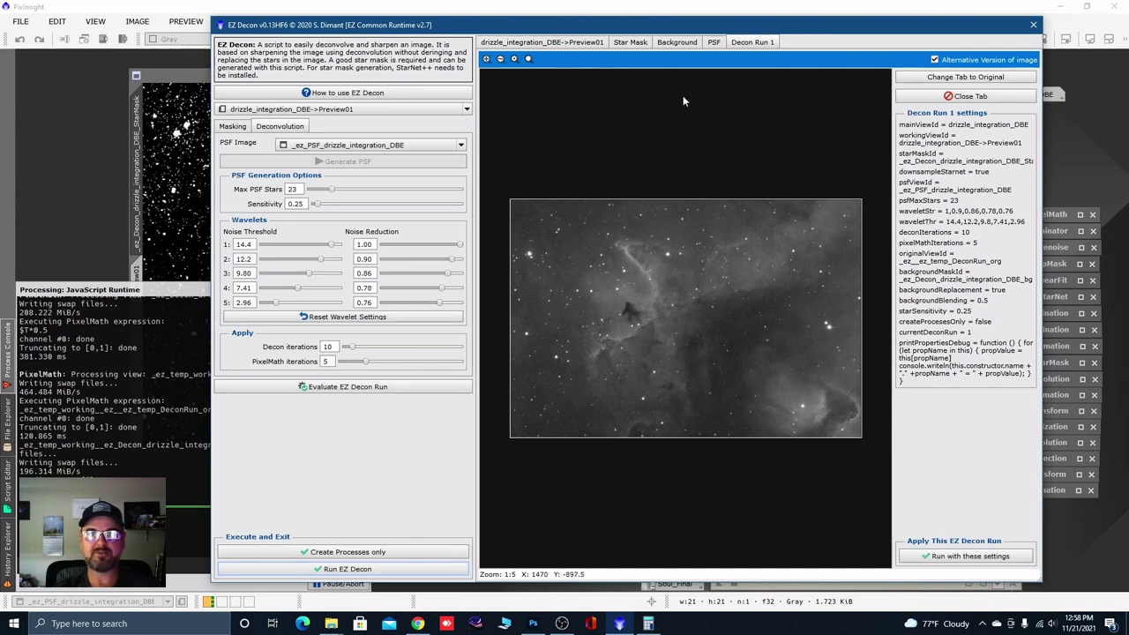
Step: Compare the deconvolved result of Decon Run 1 with the original preview around the nebula's bright ridge
scroll(635, 229, up, 2)
scroll(635, 230, up, 1)
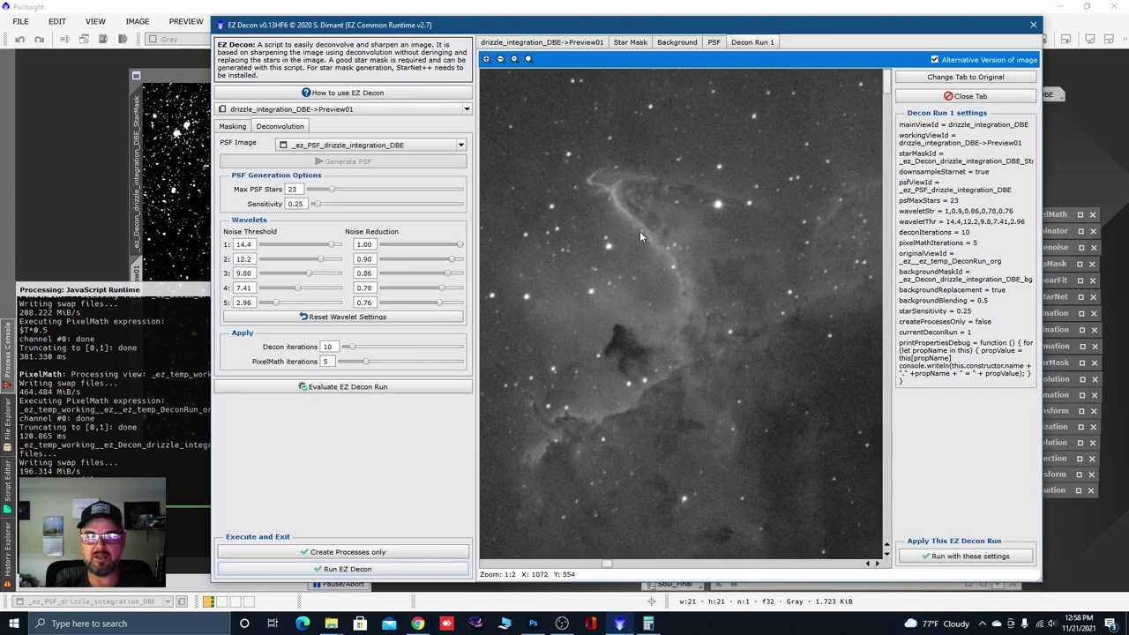
click(887, 88)
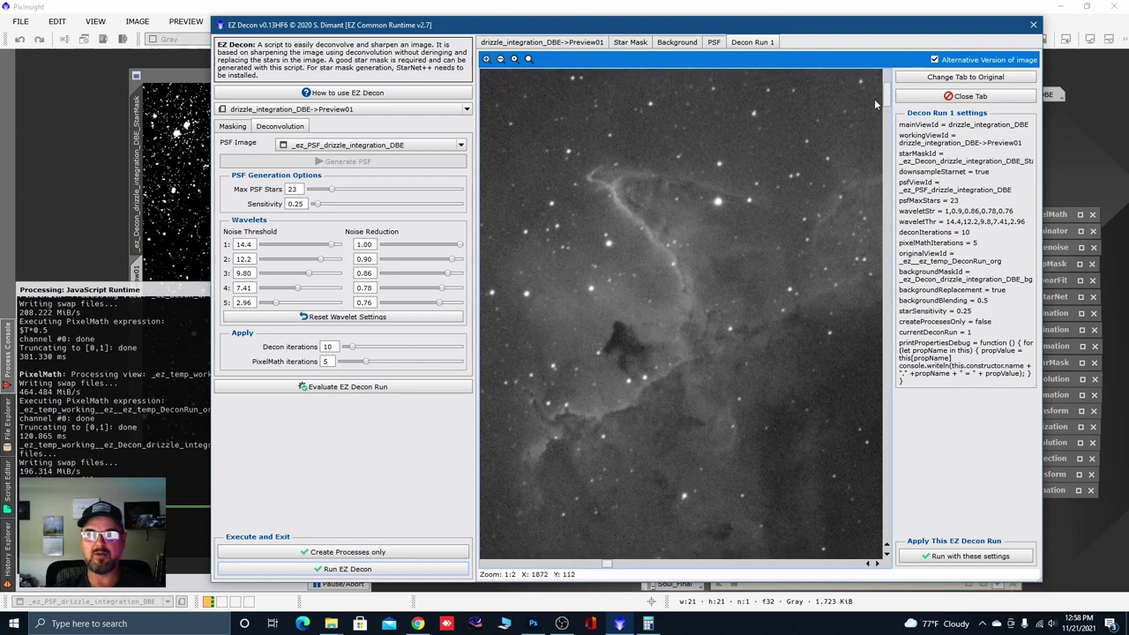
click(568, 44)
click(737, 44)
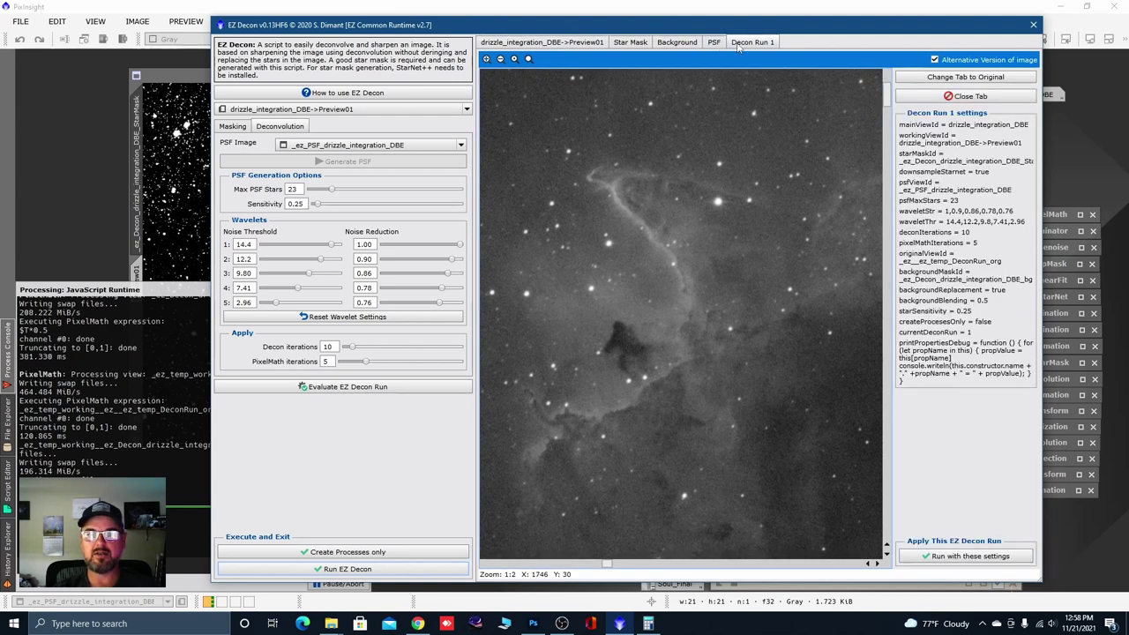
click(603, 46)
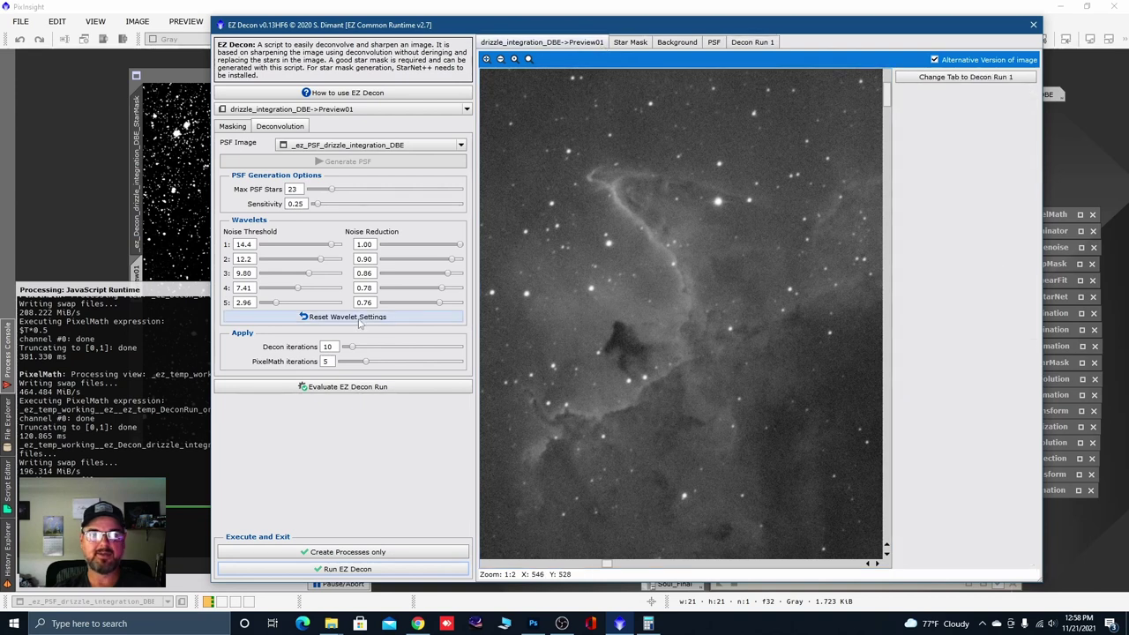
Step: Evaluate another EZ Decon run on the preview with 22 decon iterations and 6 PixelMath iterations
drag(351, 348, 370, 364)
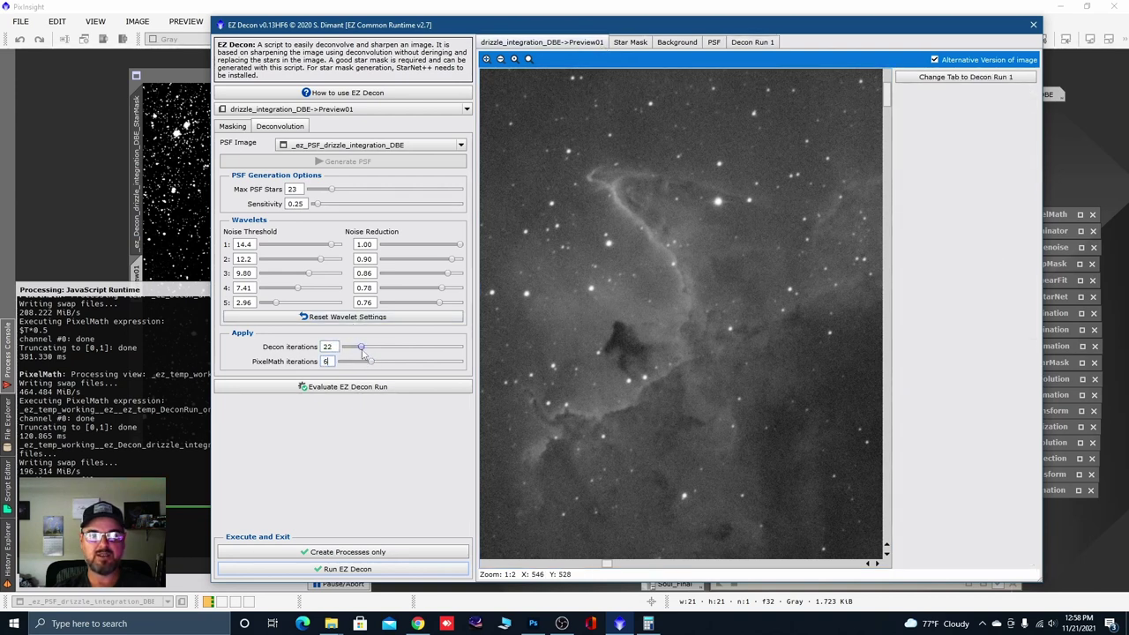
click(349, 386)
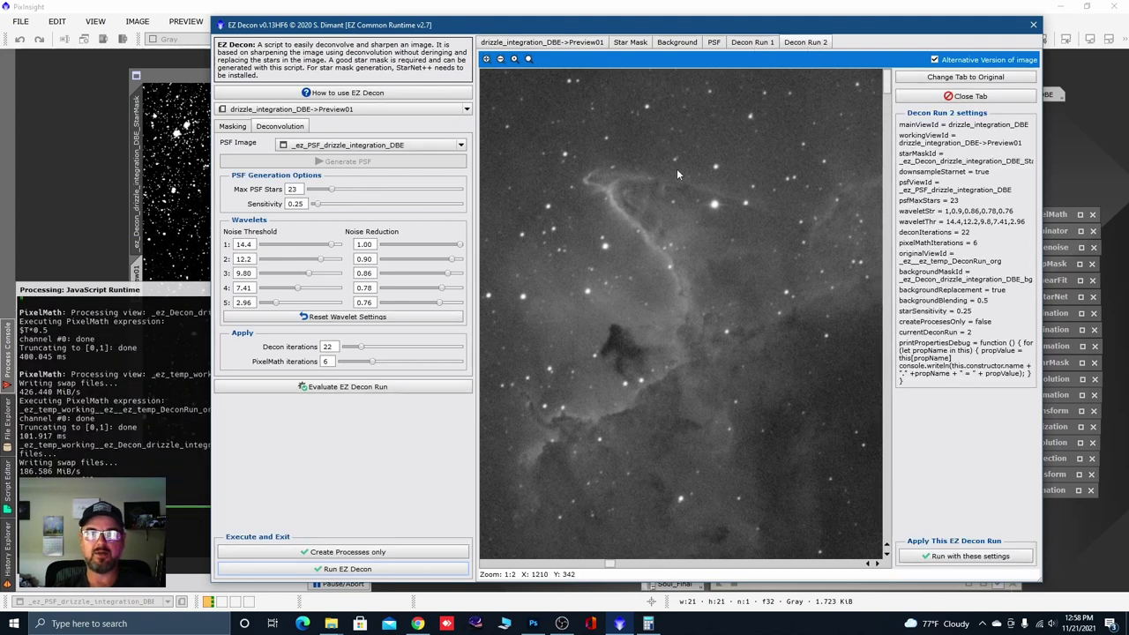
Step: Compare Decon Run 2 with the original preview and run EZ Decon with the chosen settings
click(582, 48)
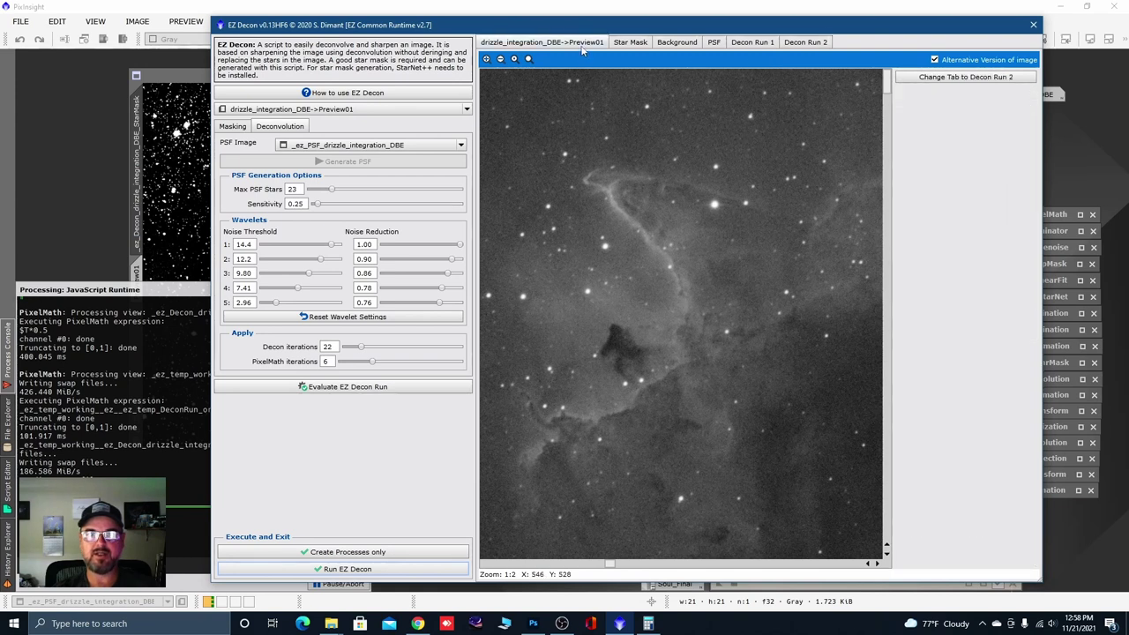
click(793, 42)
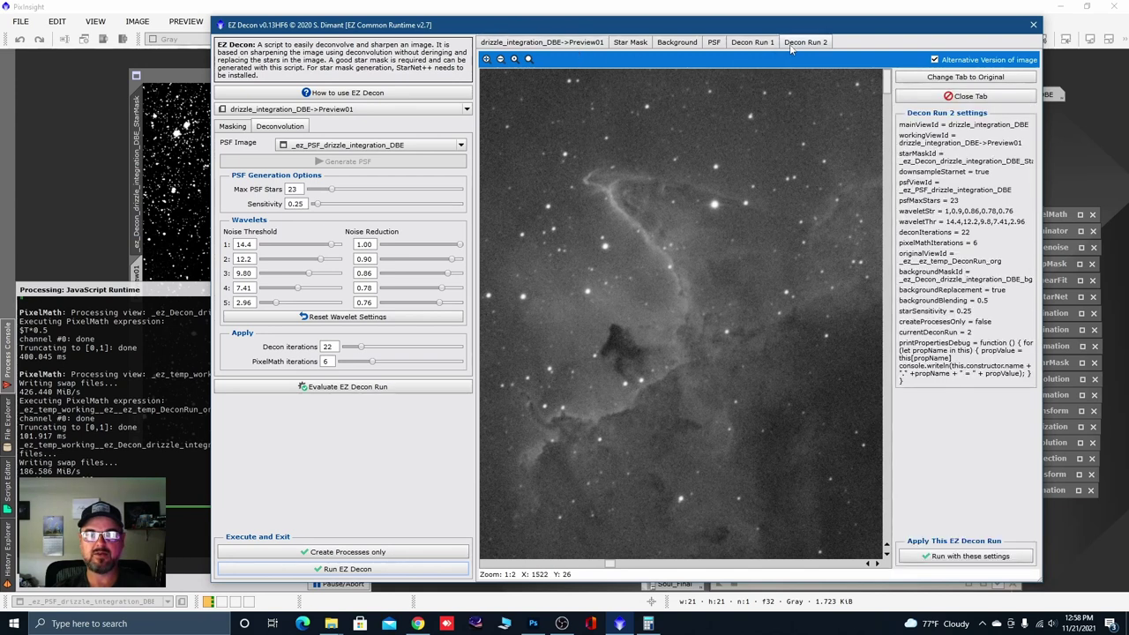
click(588, 49)
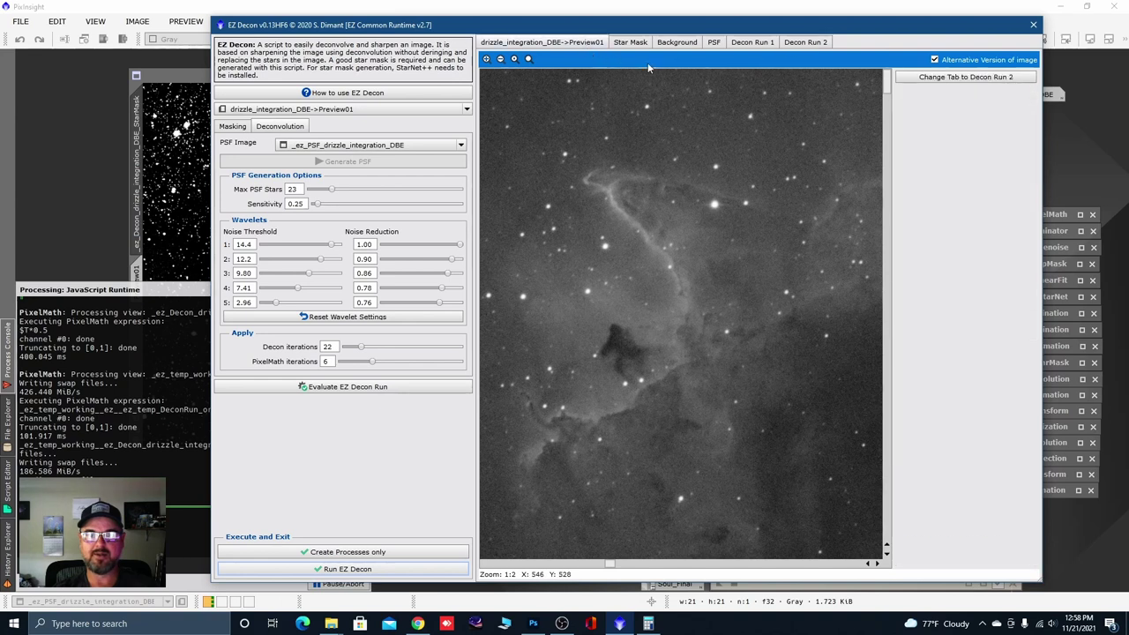
click(787, 46)
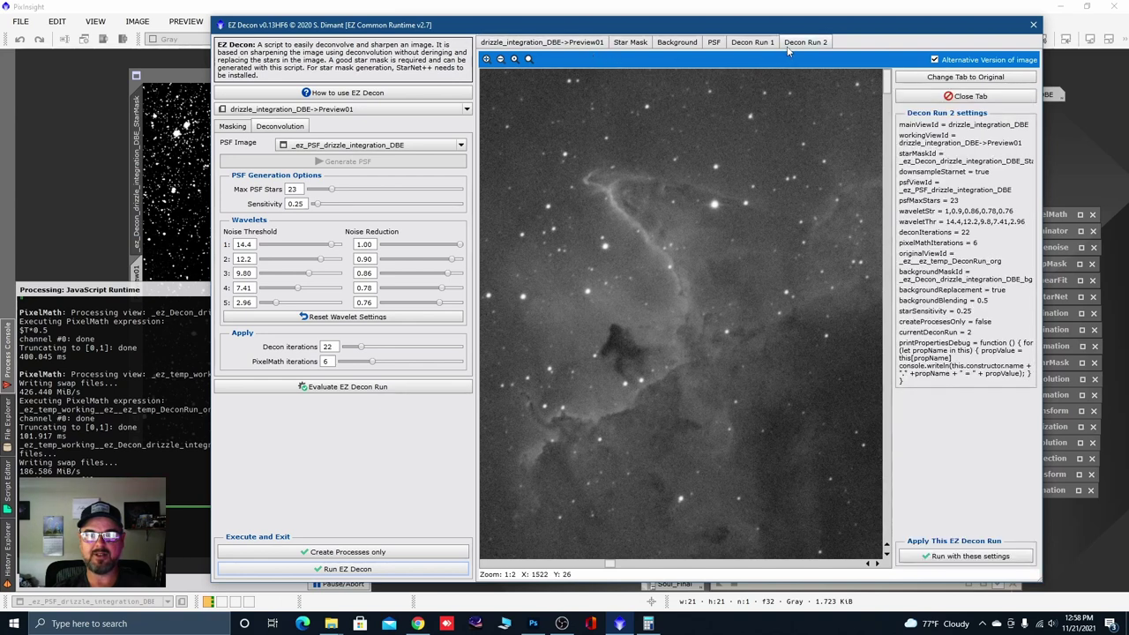
click(582, 46)
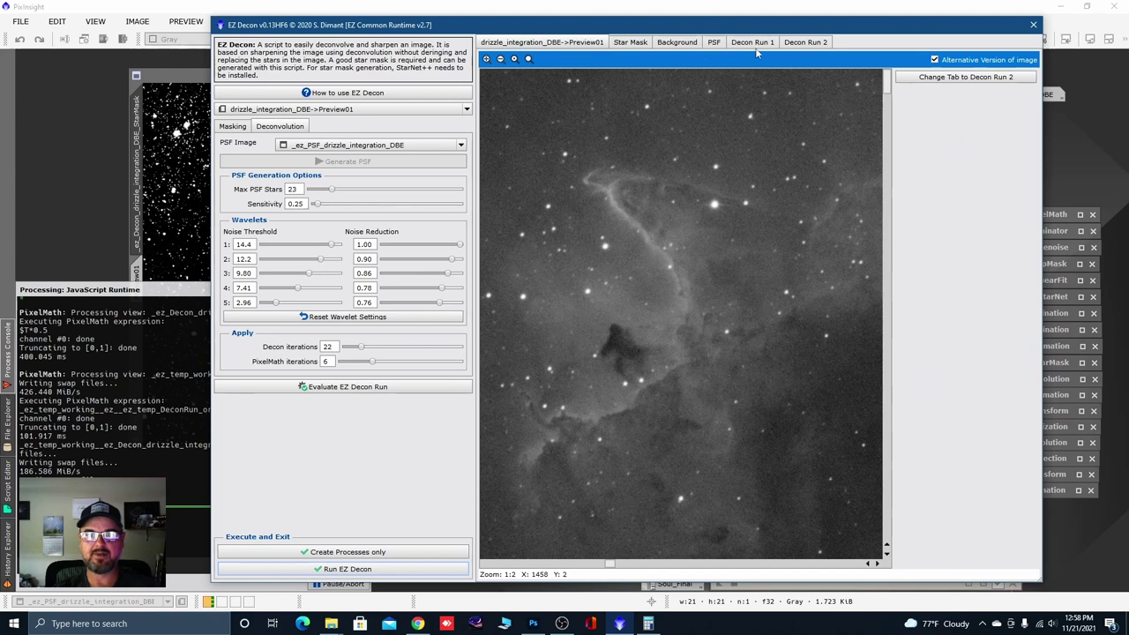
click(792, 46)
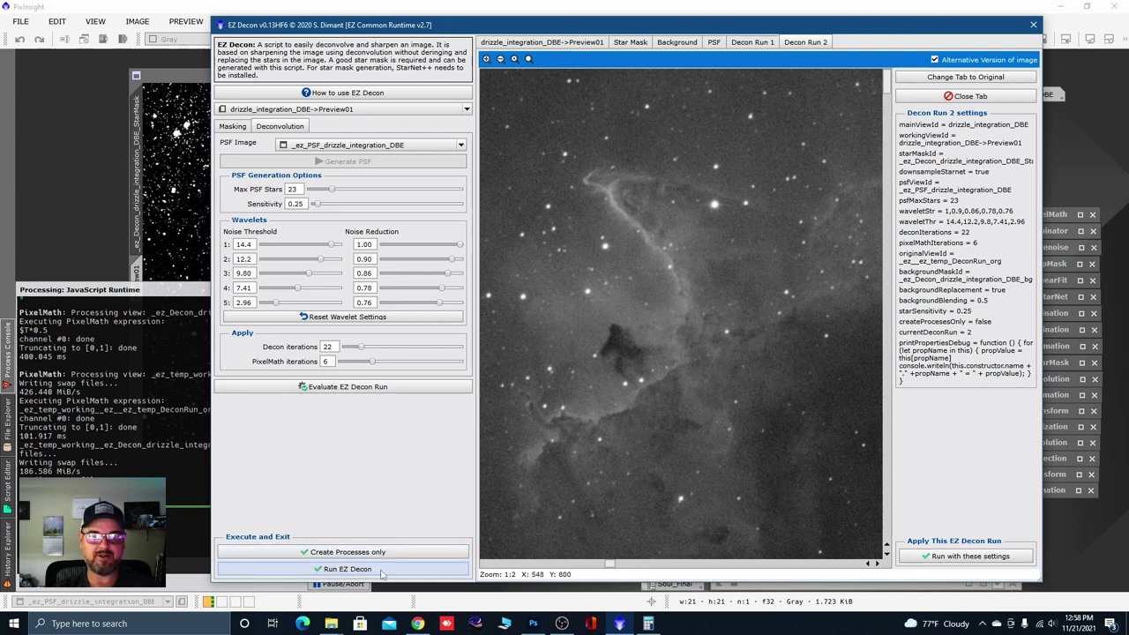
click(349, 569)
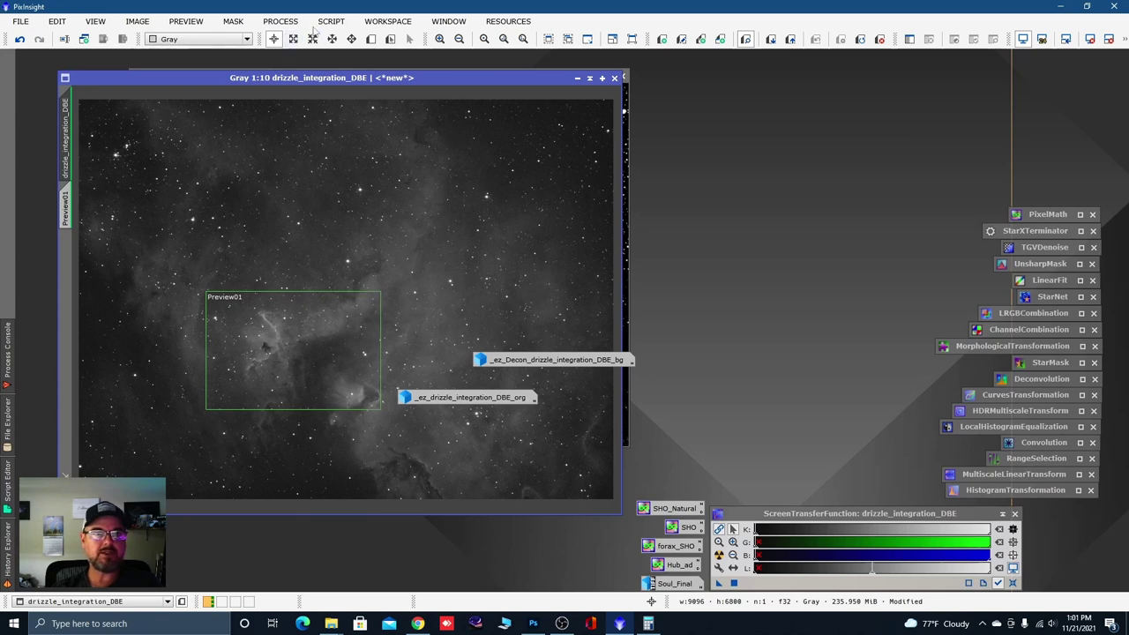
Step: Delete Preview01 from drizzle_integration_DBE and iconize the main image, star mask and PSF windows
right_click(65, 208)
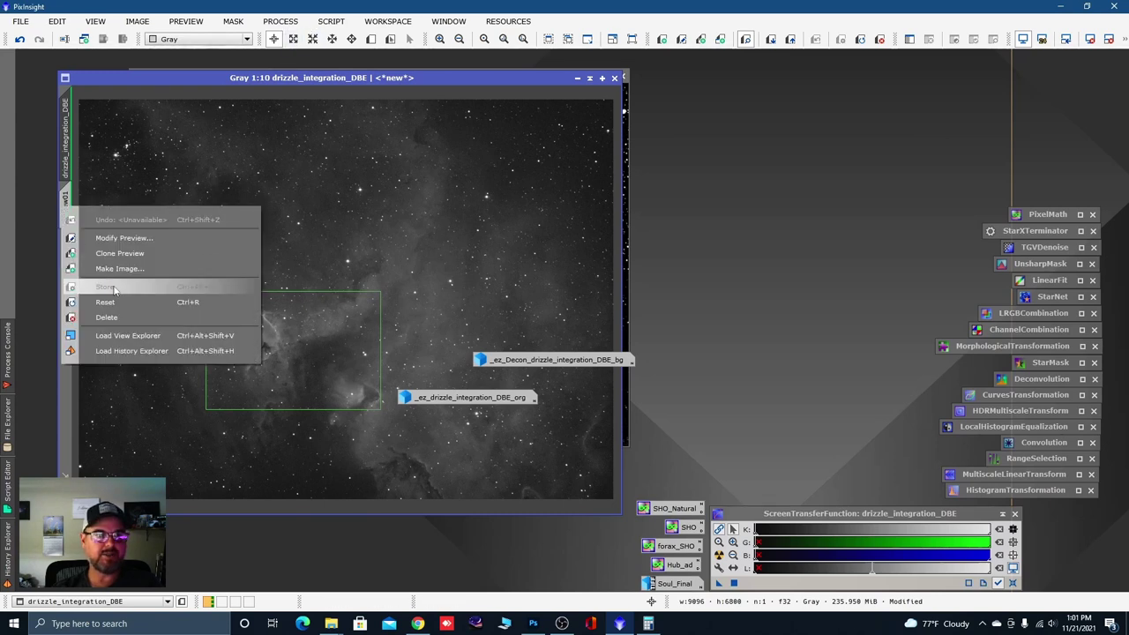
click(133, 318)
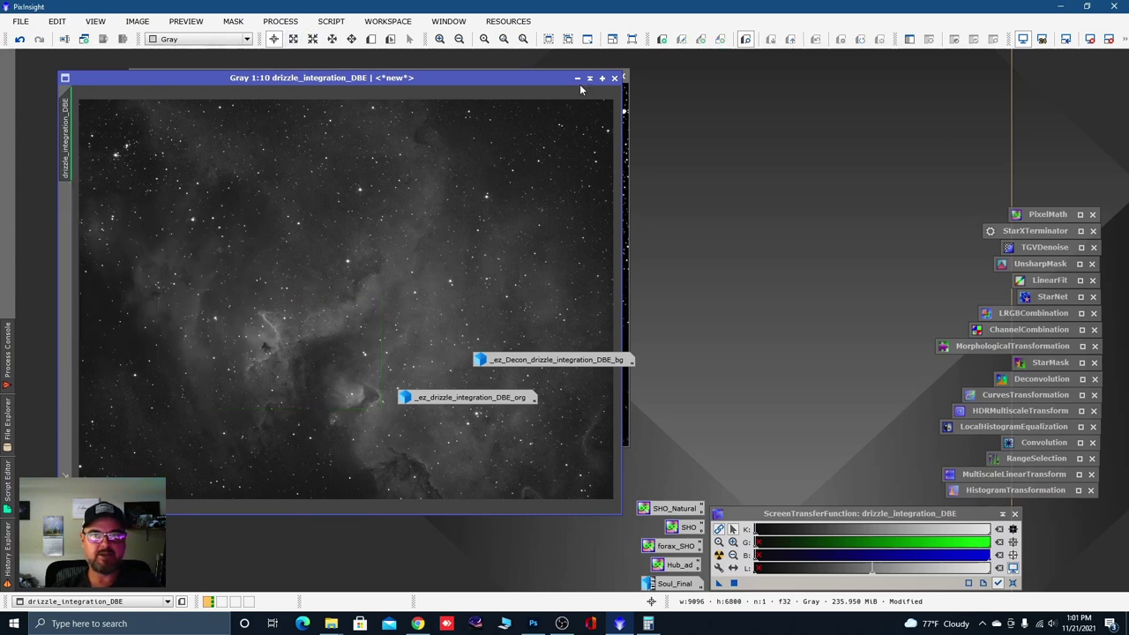
click(577, 78)
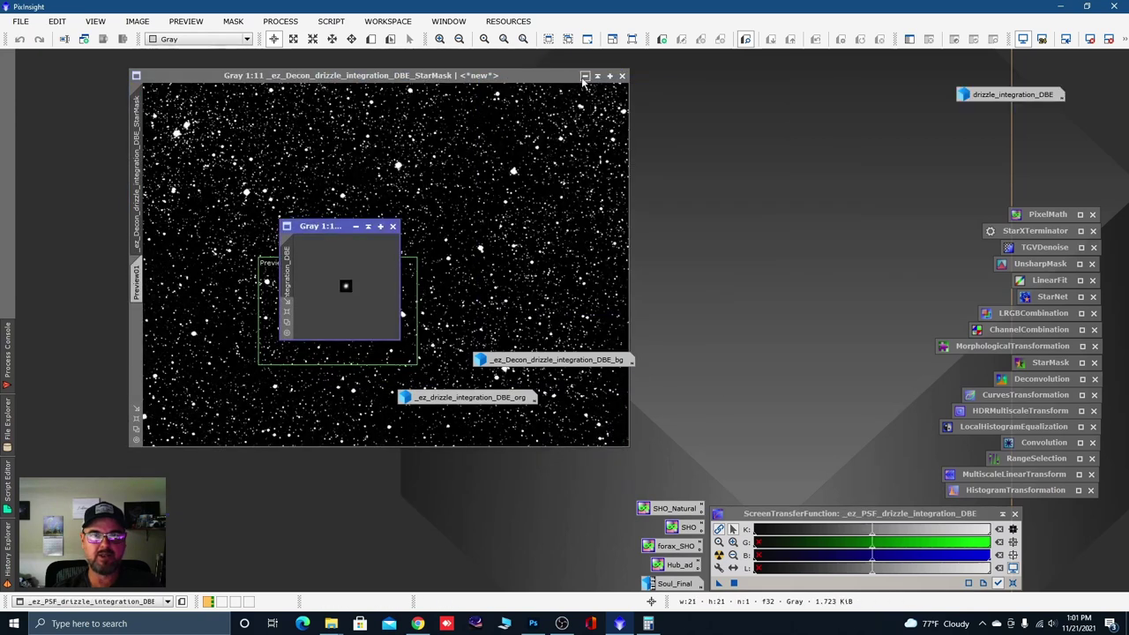
click(584, 77)
click(357, 227)
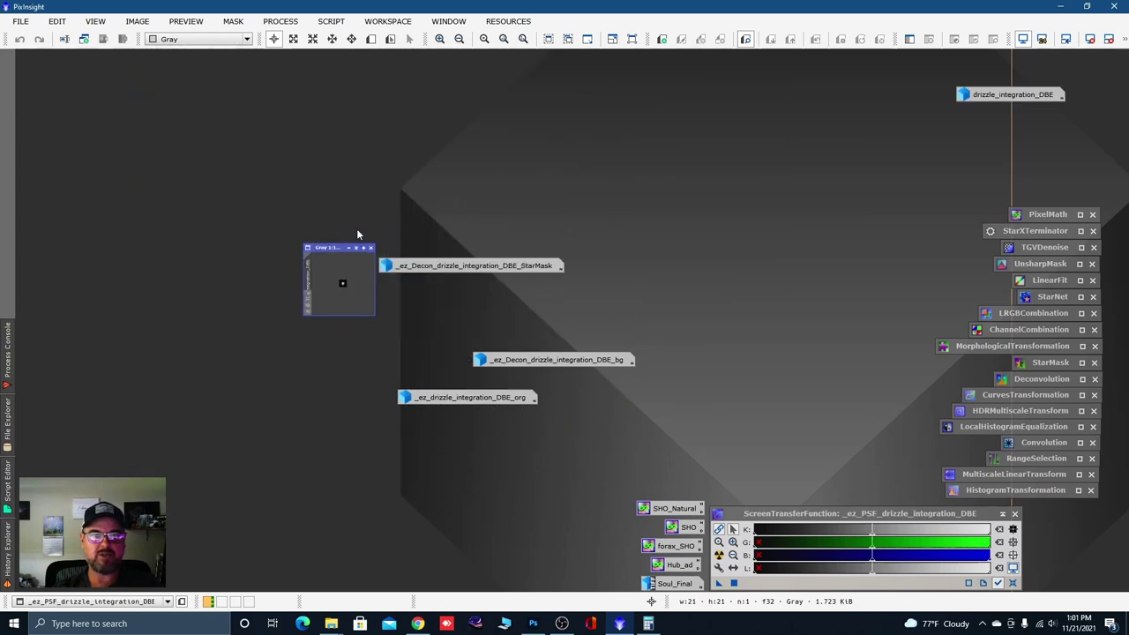
Step: Gather the leftover PSF, original copy, background and StarMask image icons in one spot and delete them all
drag(384, 290, 88, 572)
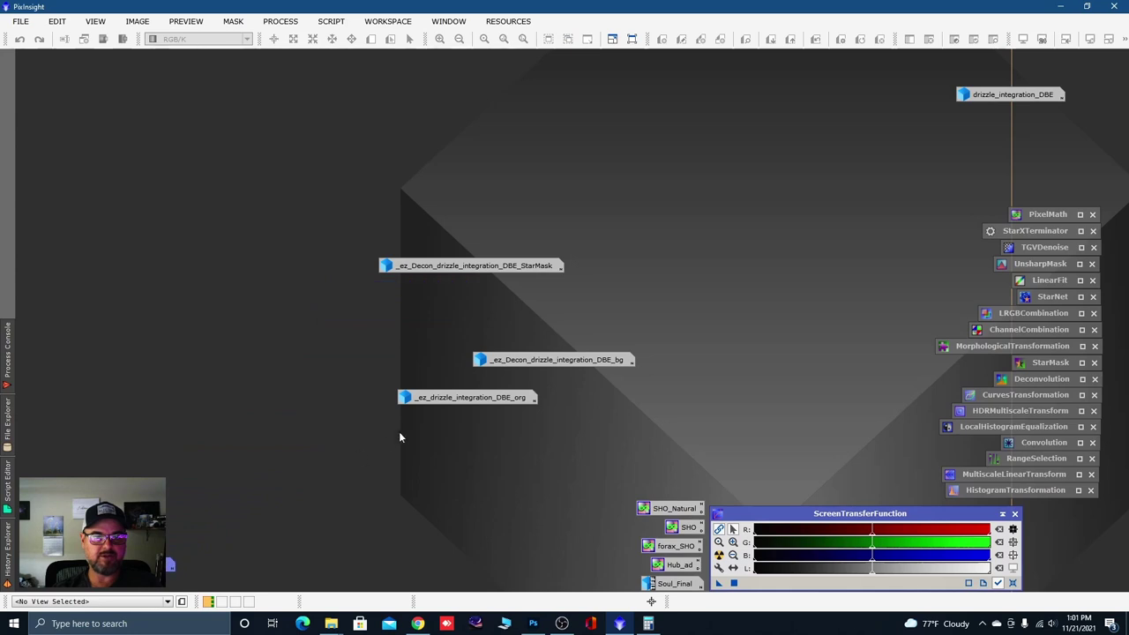
drag(441, 399, 81, 570)
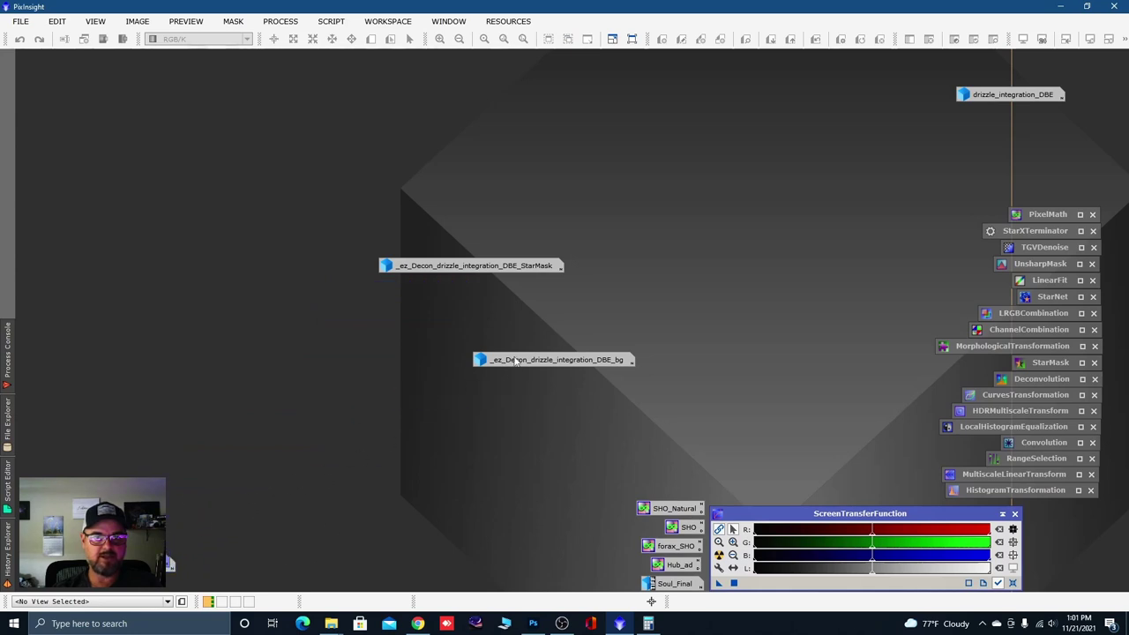
drag(515, 360, 78, 561)
drag(450, 266, 102, 565)
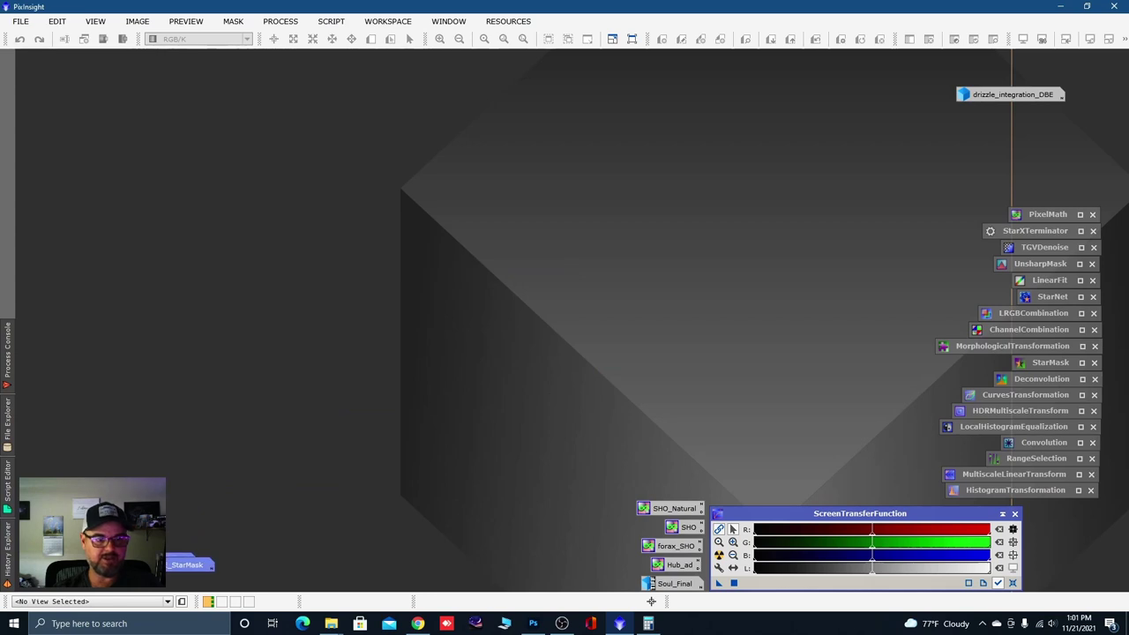
right_click(160, 567)
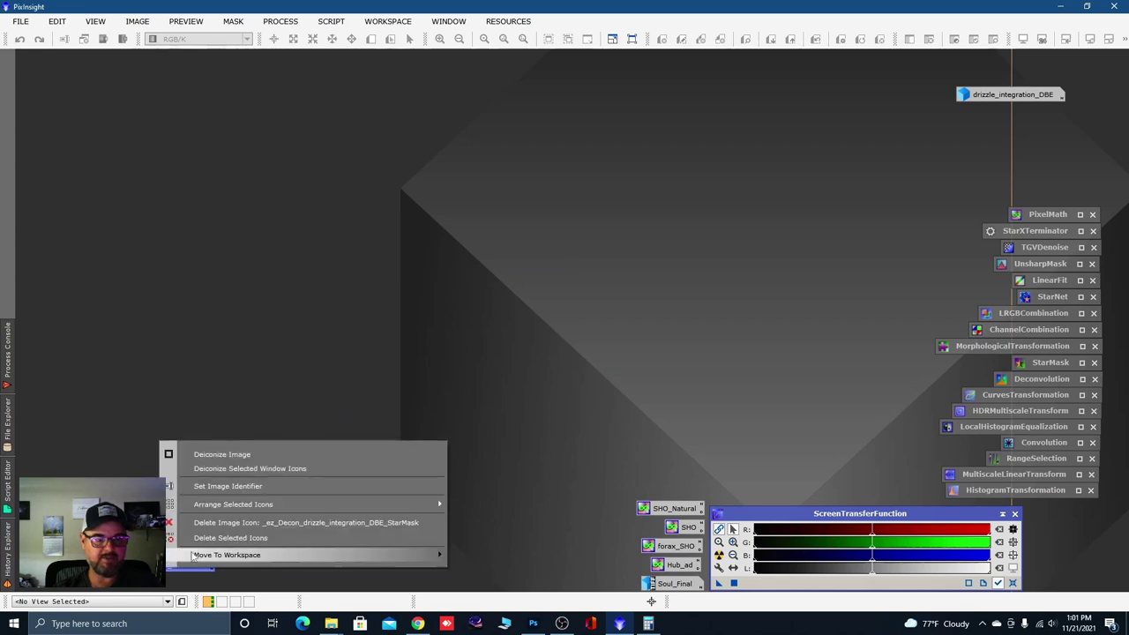
click(240, 537)
click(513, 343)
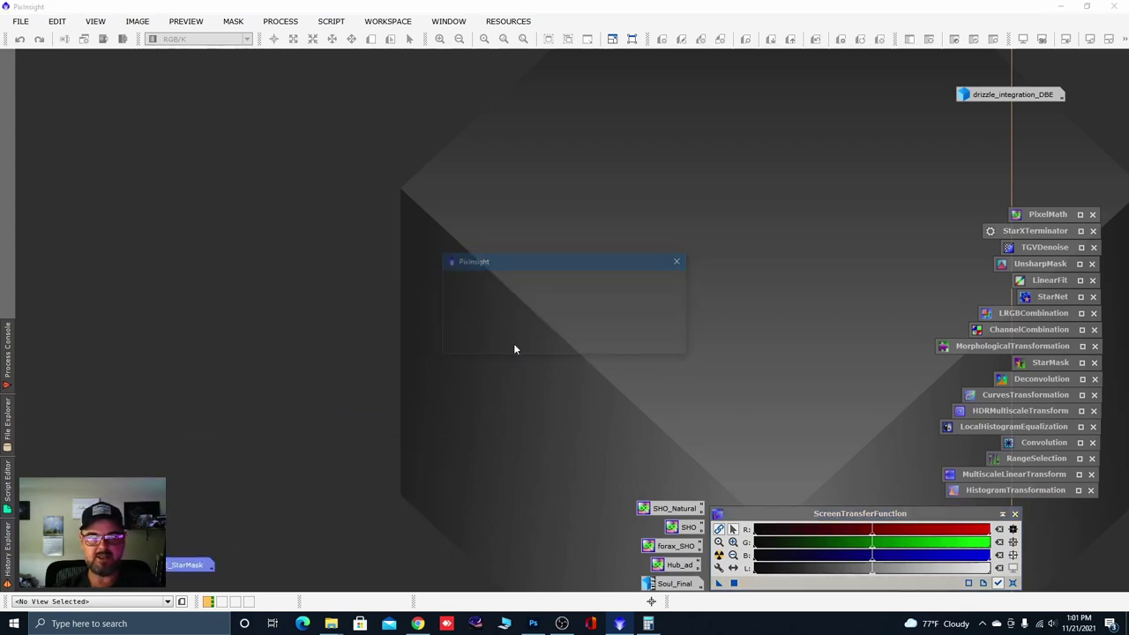
key(ctrl+o)
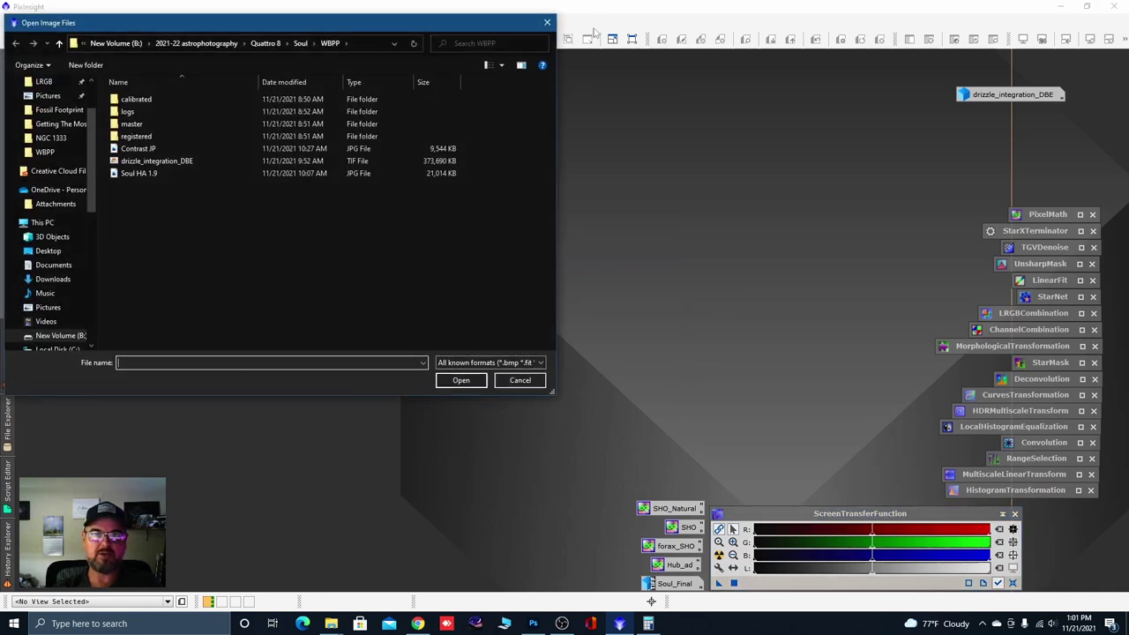
click(546, 22)
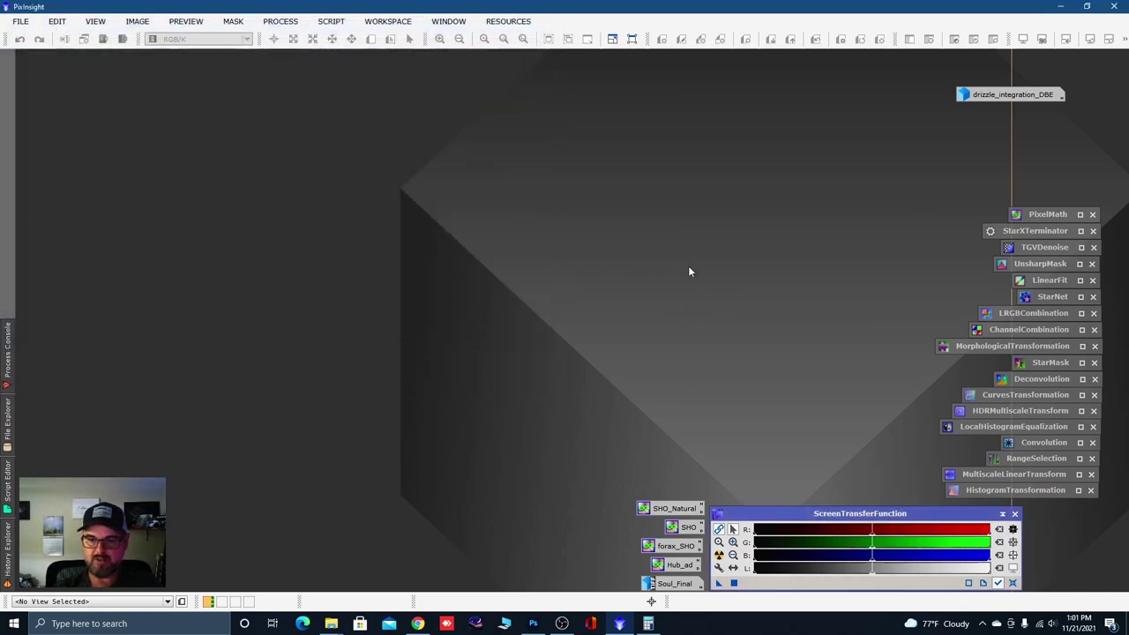
key(XF86AudioPlay)
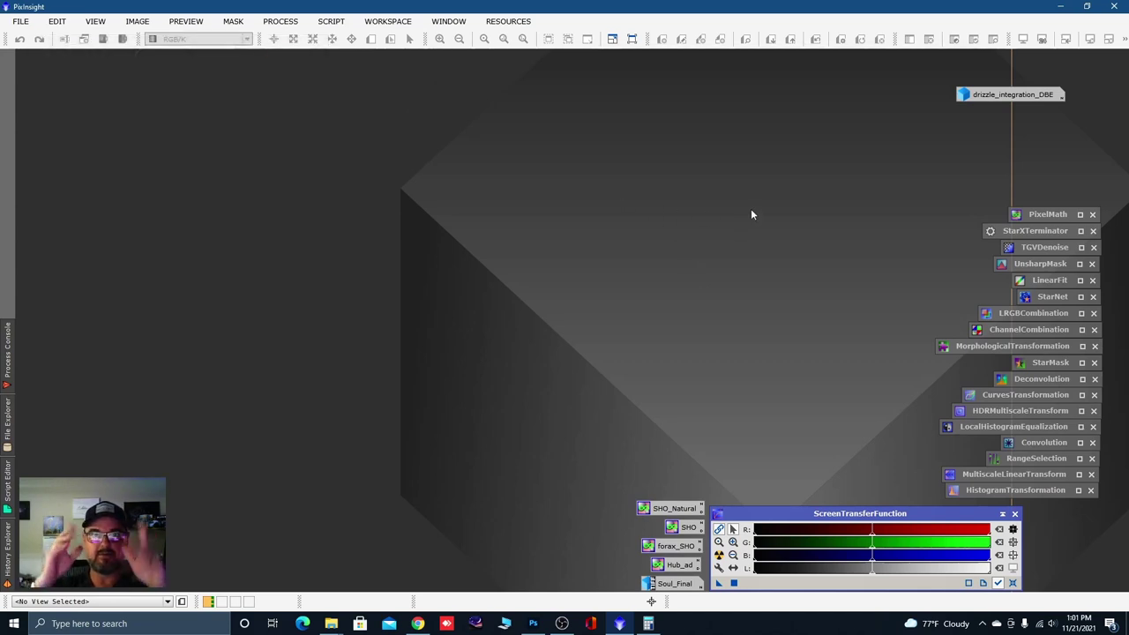
Step: Restore the drizzle_integration_DBE window and launch the EZ Denoise script on it in an enlarged dialog
double_click(1000, 97)
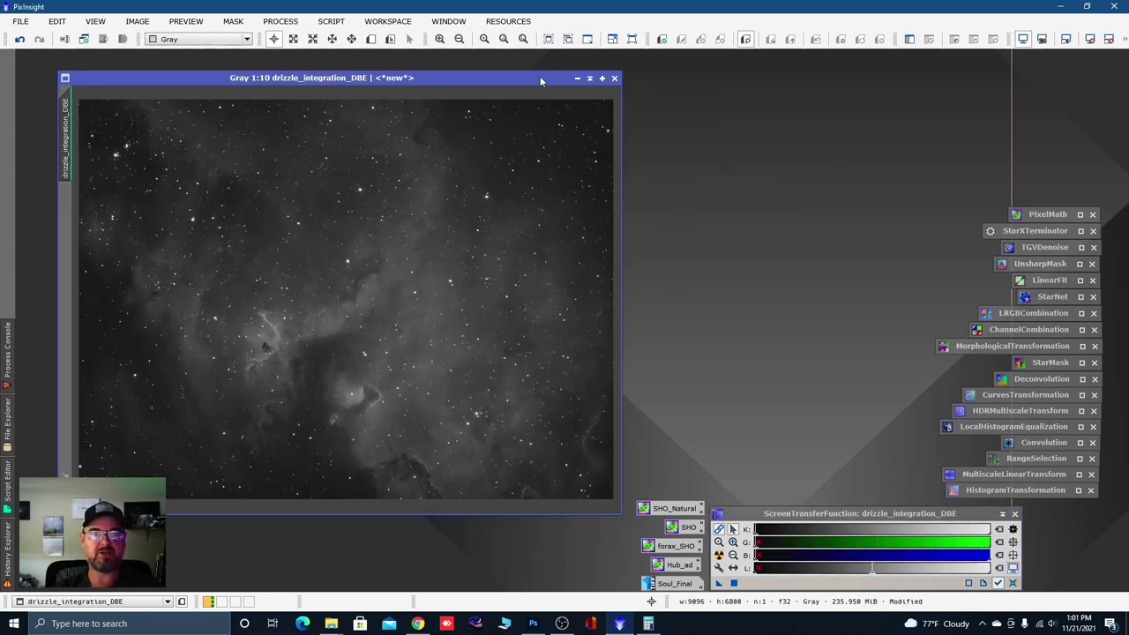
click(334, 24)
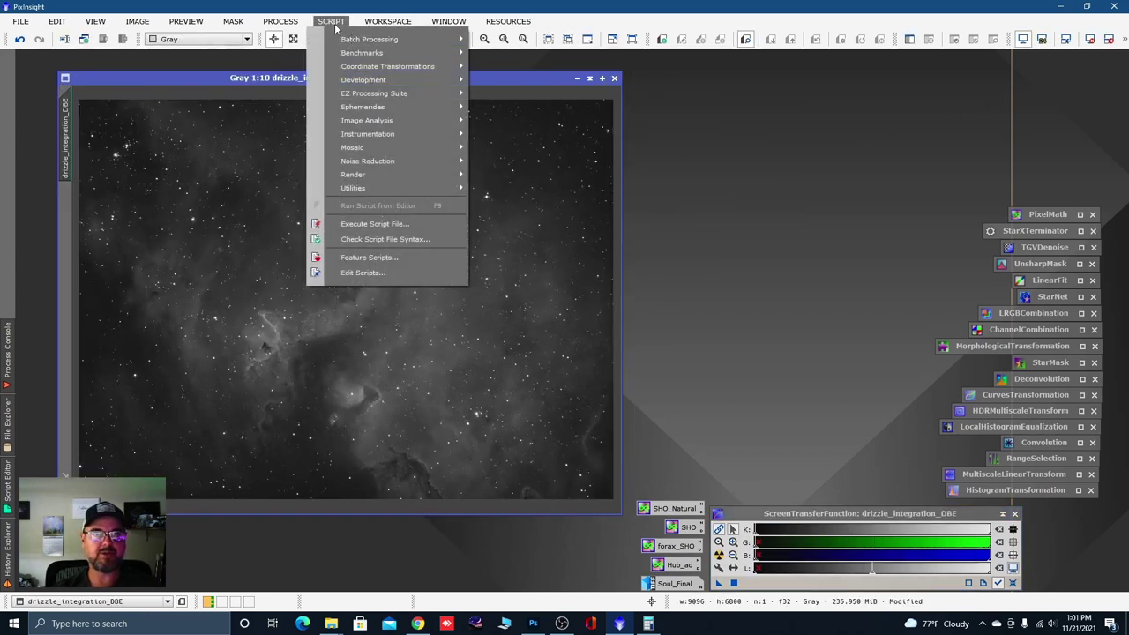
mouse_move(371, 99)
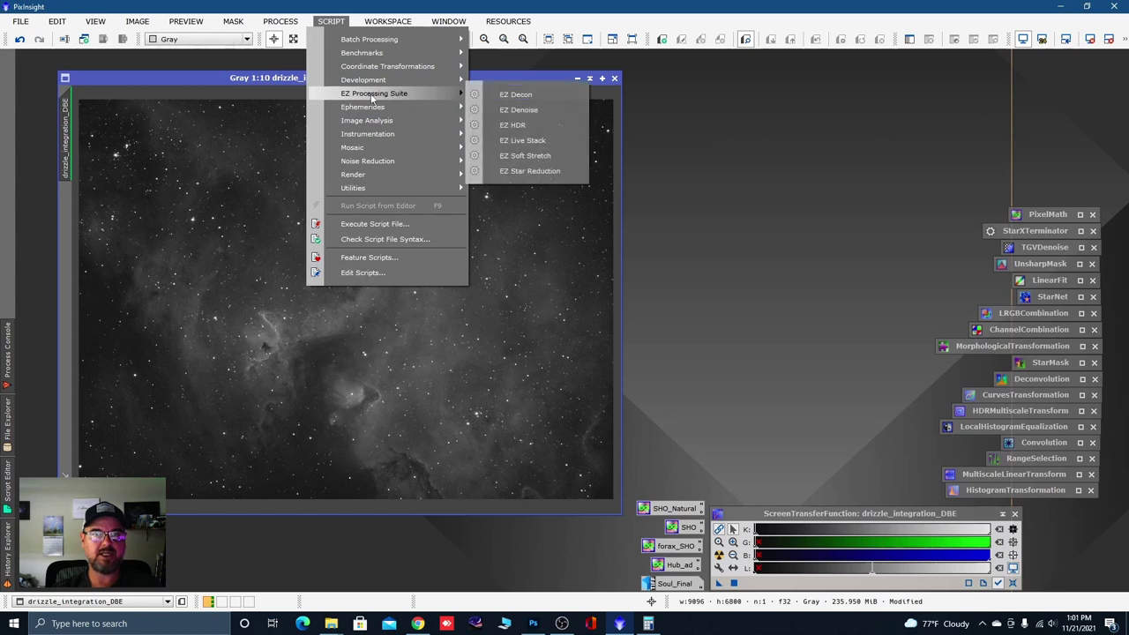
click(518, 110)
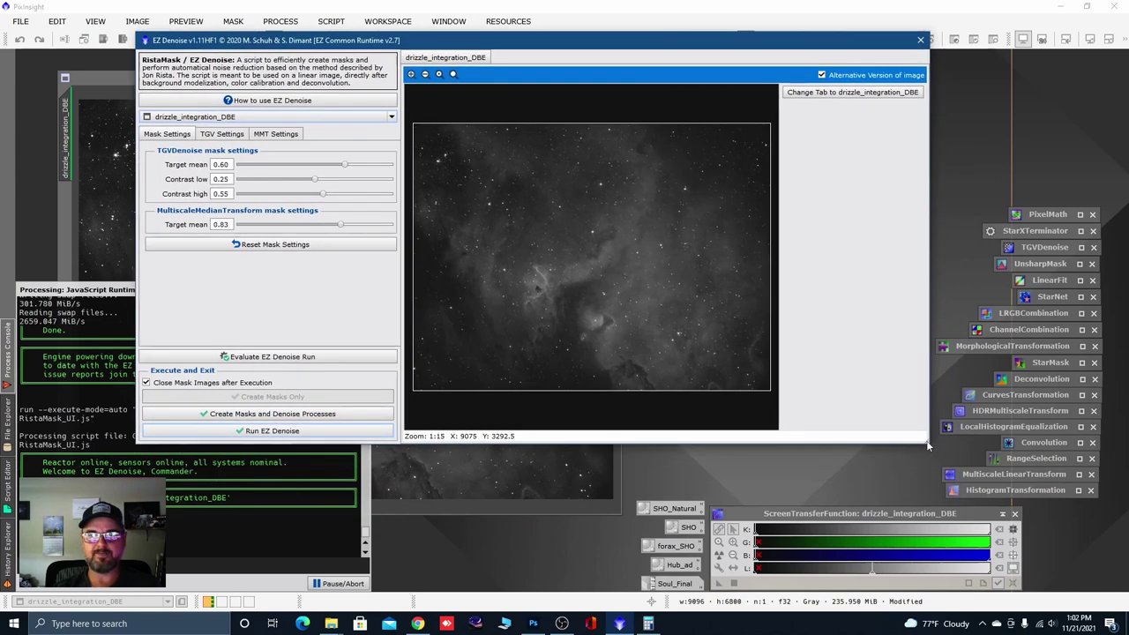
drag(917, 443, 951, 508)
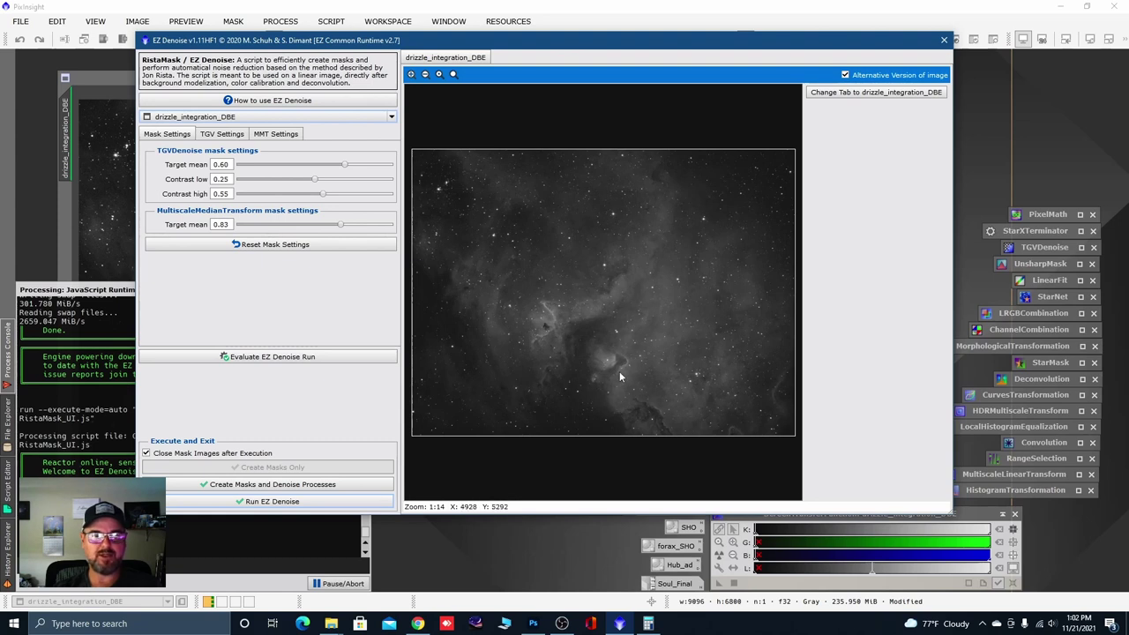
Step: Review the TGV and MMT settings and run EZ Denoise on drizzle_integration_DBE with those values
click(221, 135)
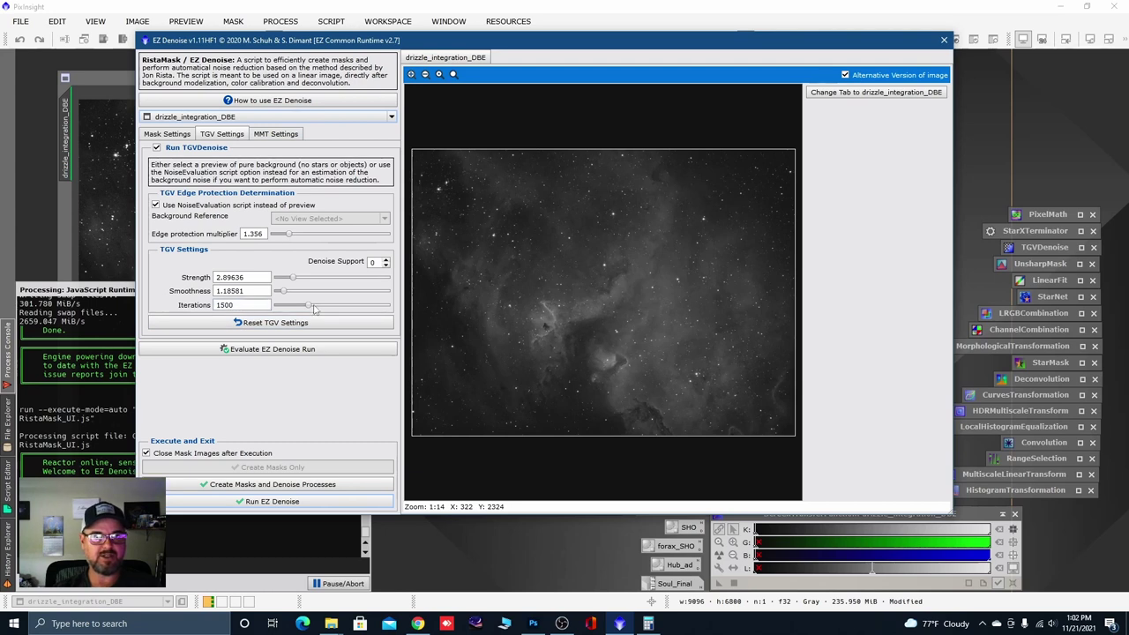
click(279, 135)
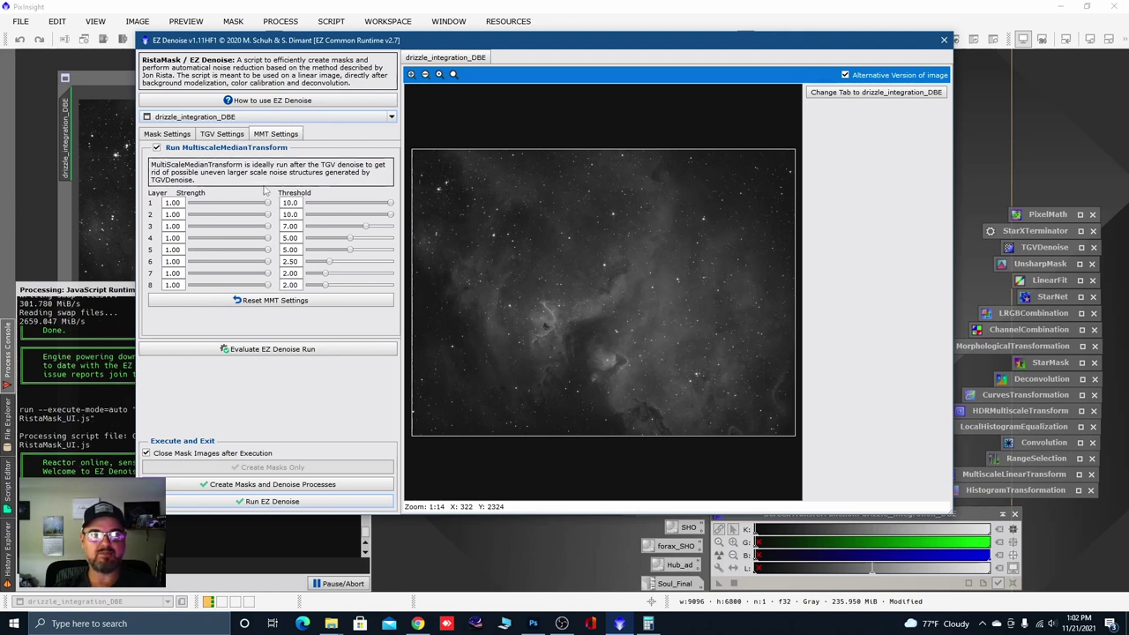
click(261, 501)
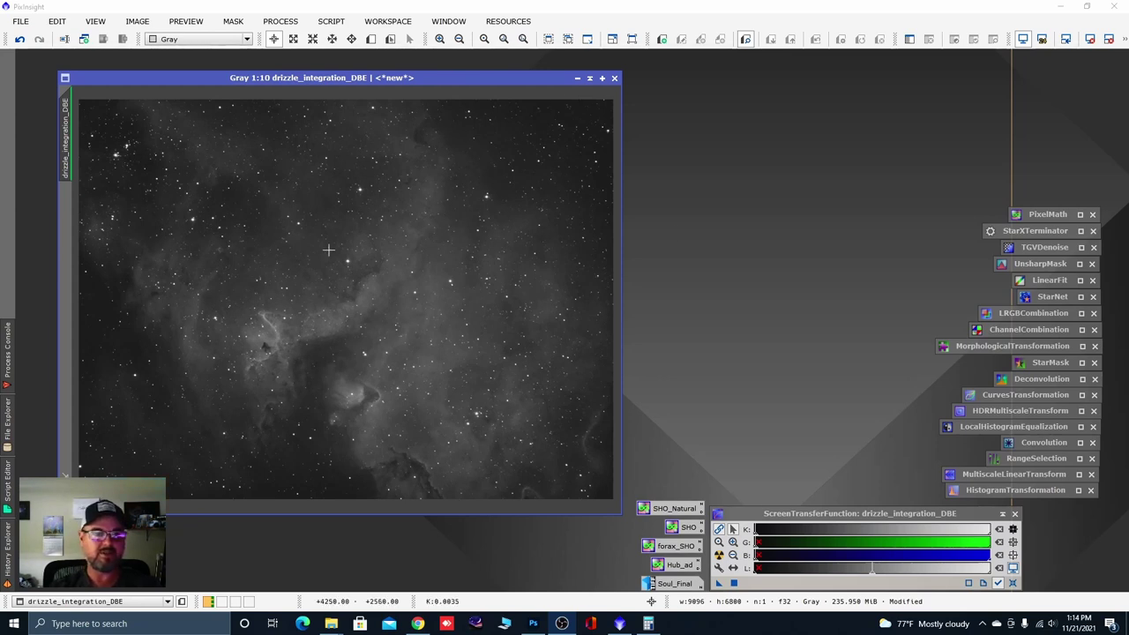
Step: Examine the denoised image up close around the background, the bright ridge and the dark nebula core
scroll(335, 265, up, 3)
scroll(338, 270, up, 2)
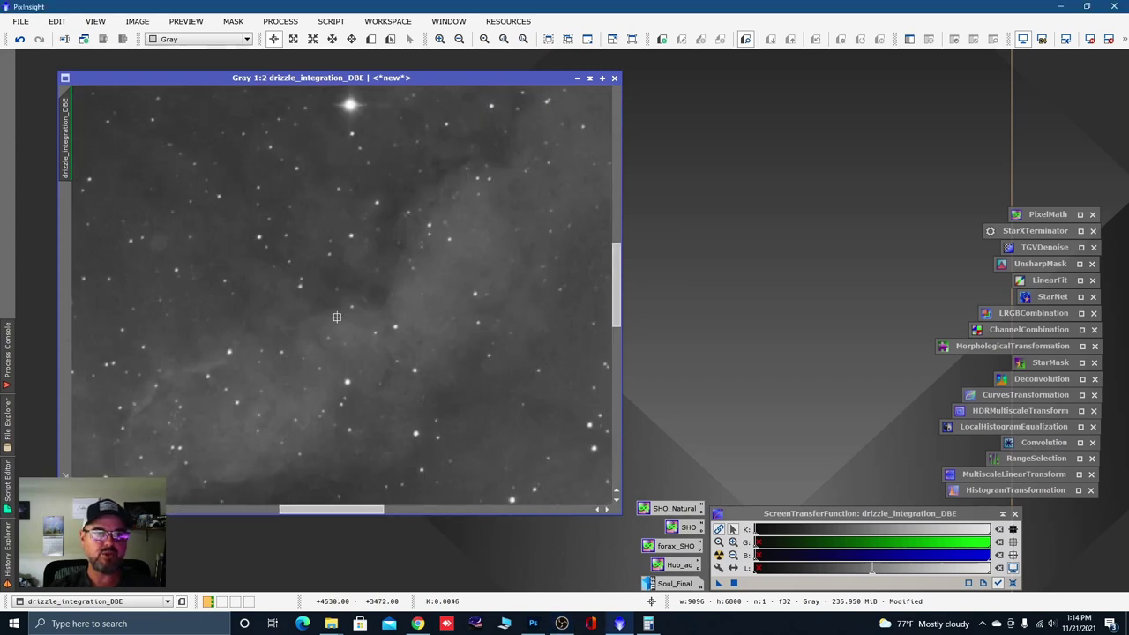
key(space)
drag(321, 312, 542, 227)
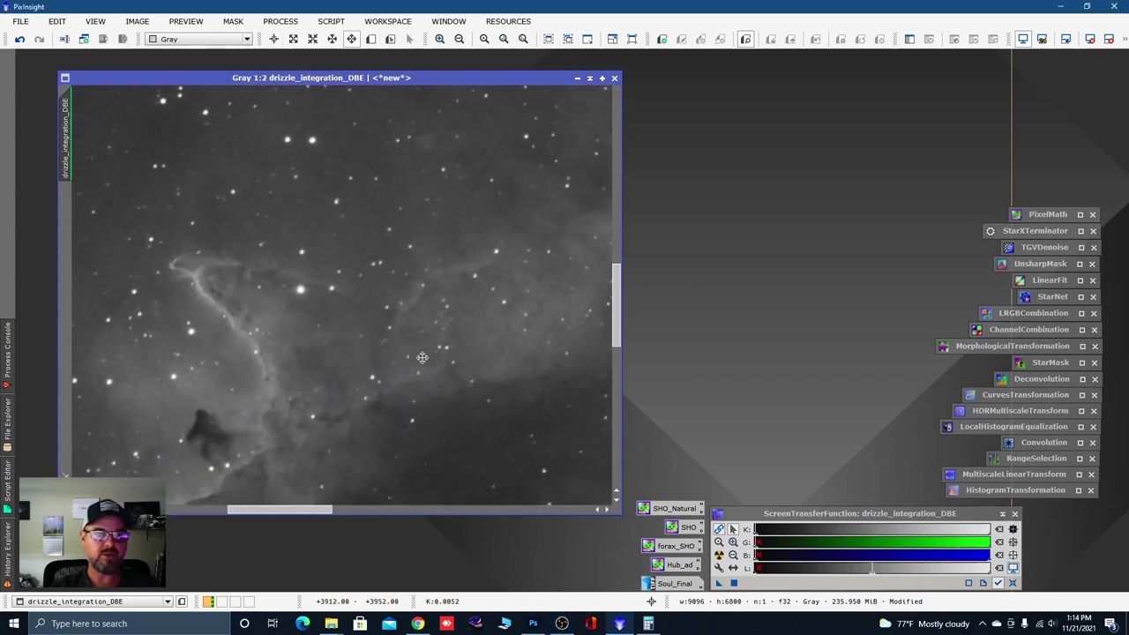
drag(318, 470, 412, 276)
scroll(492, 278, down, 3)
scroll(412, 276, down, 5)
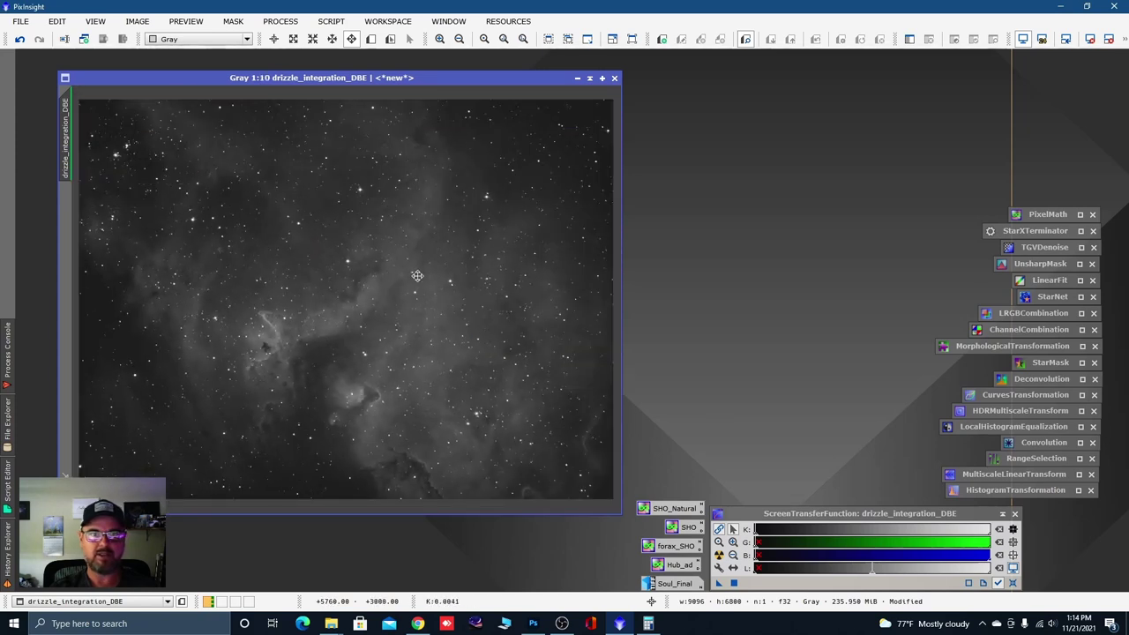
key(alt+r)
scroll(449, 258, down, 1)
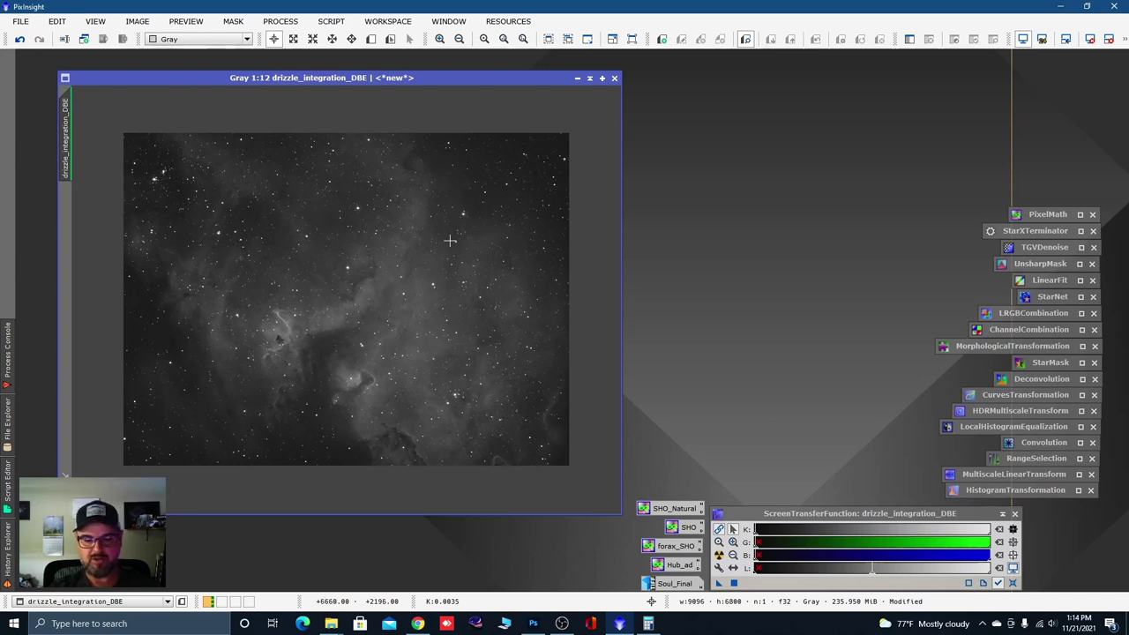
key(ctrl+F11)
key(ctrl+F11)
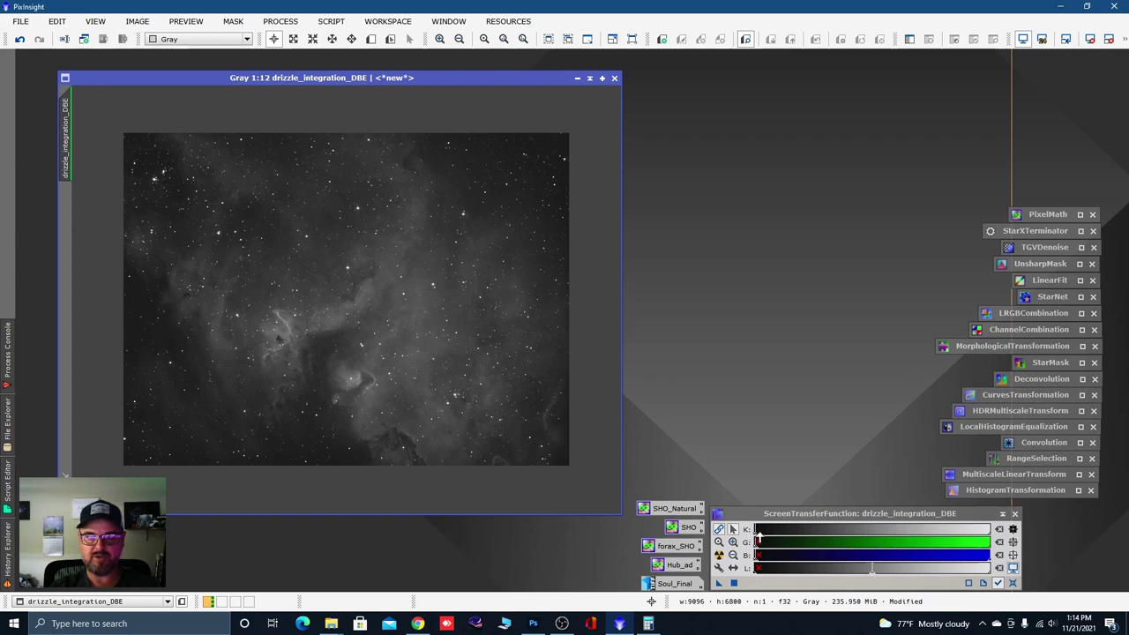
drag(759, 536, 880, 532)
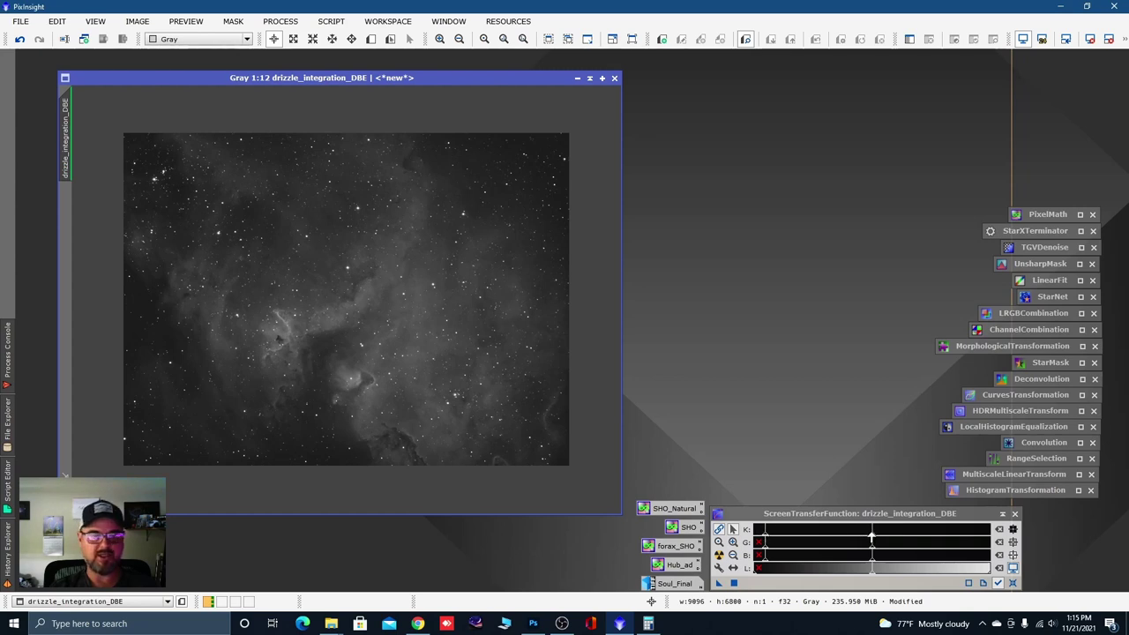
mouse_move(871, 538)
mouse_down()
mouse_move(851, 539)
mouse_move(884, 540)
mouse_move(857, 543)
mouse_up()
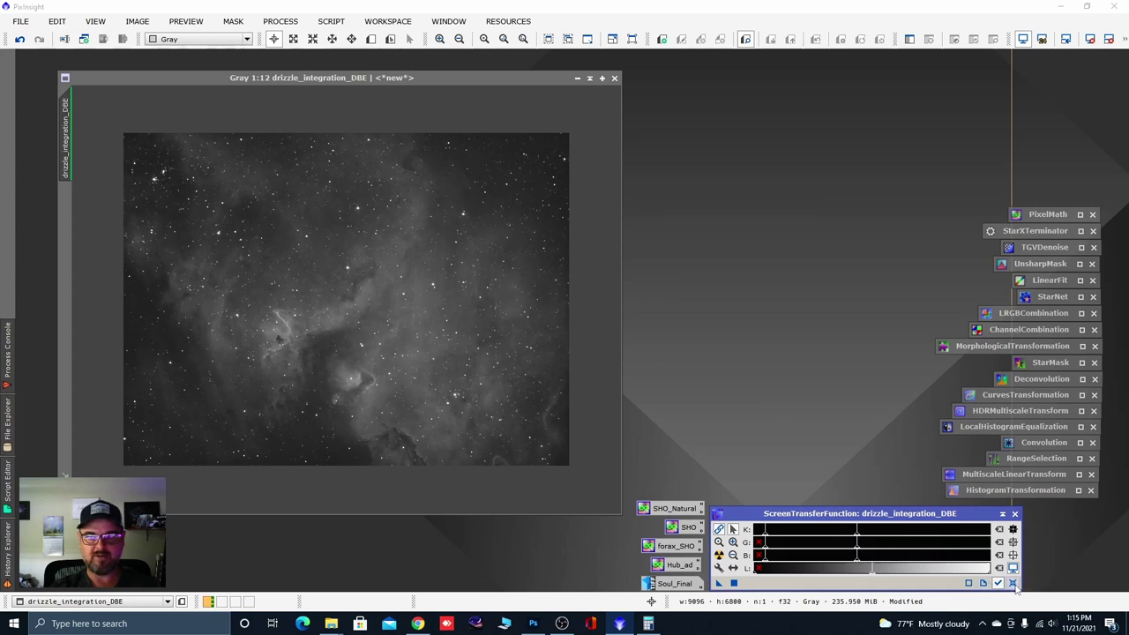
click(1012, 582)
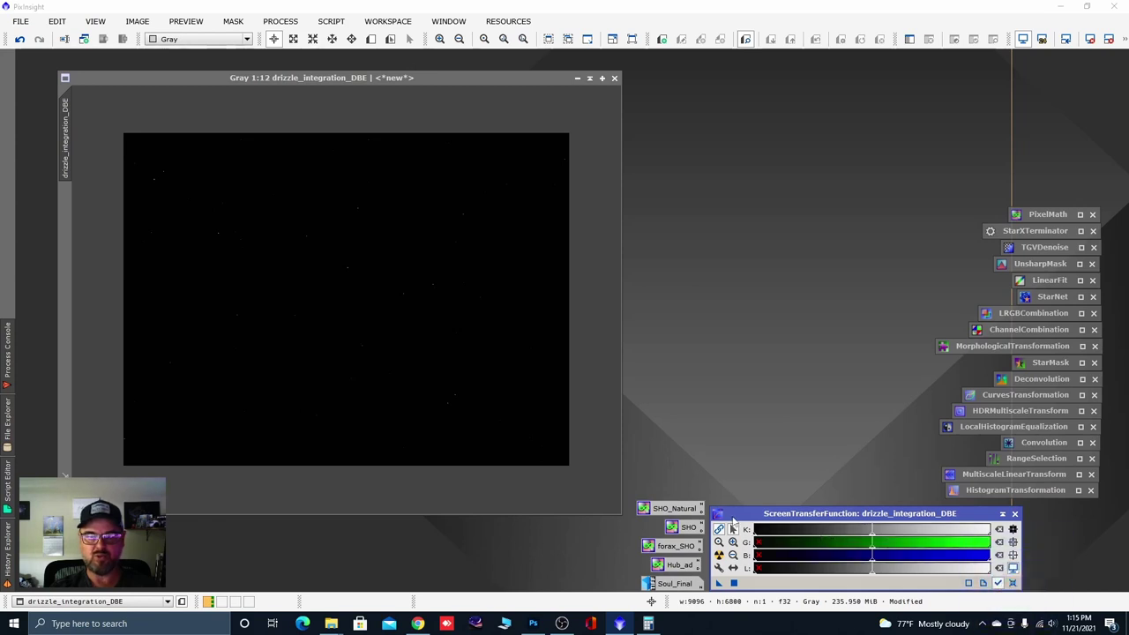
Step: Auto-stretch the display of drizzle_integration_DBE, raise its shadows point slightly and lower the midtones point to brighten the nebula
click(719, 555)
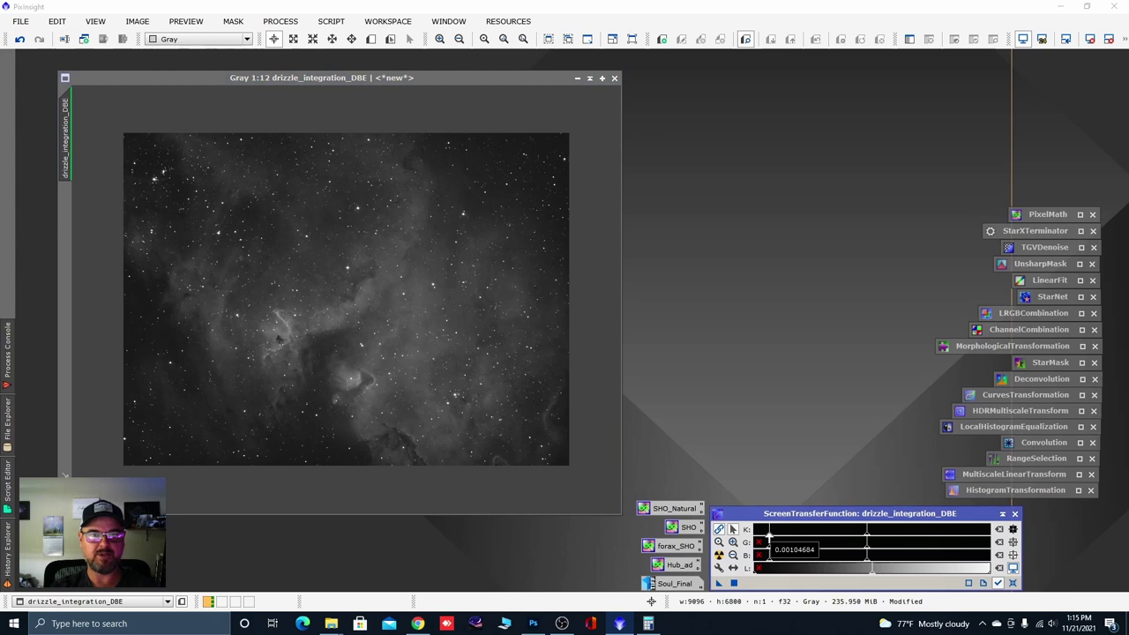
drag(769, 533, 773, 535)
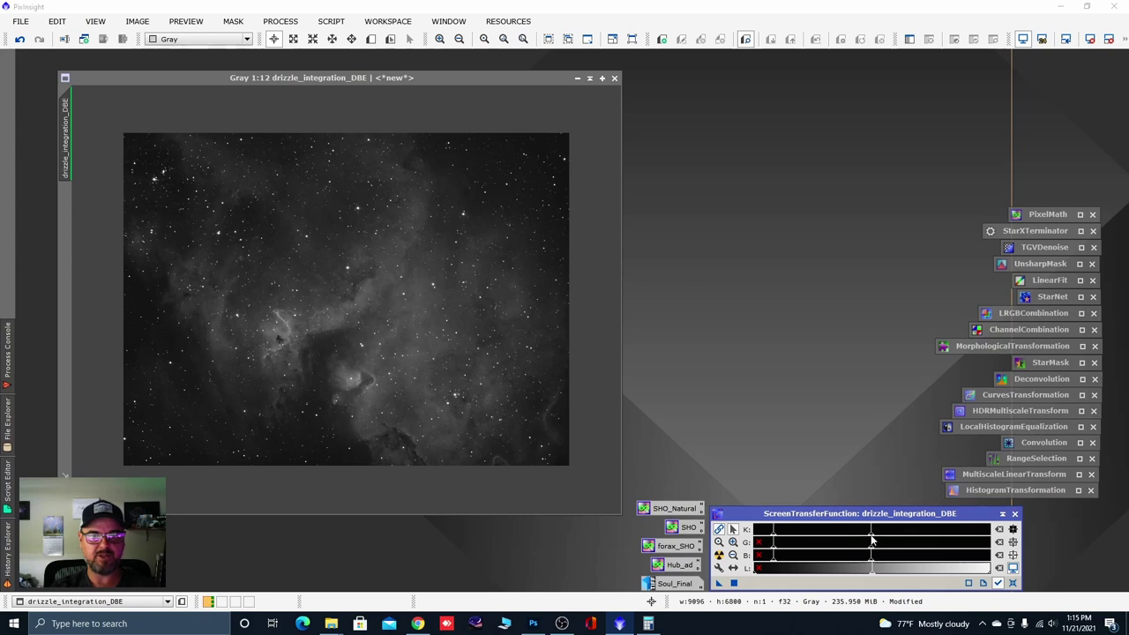
drag(870, 536, 858, 538)
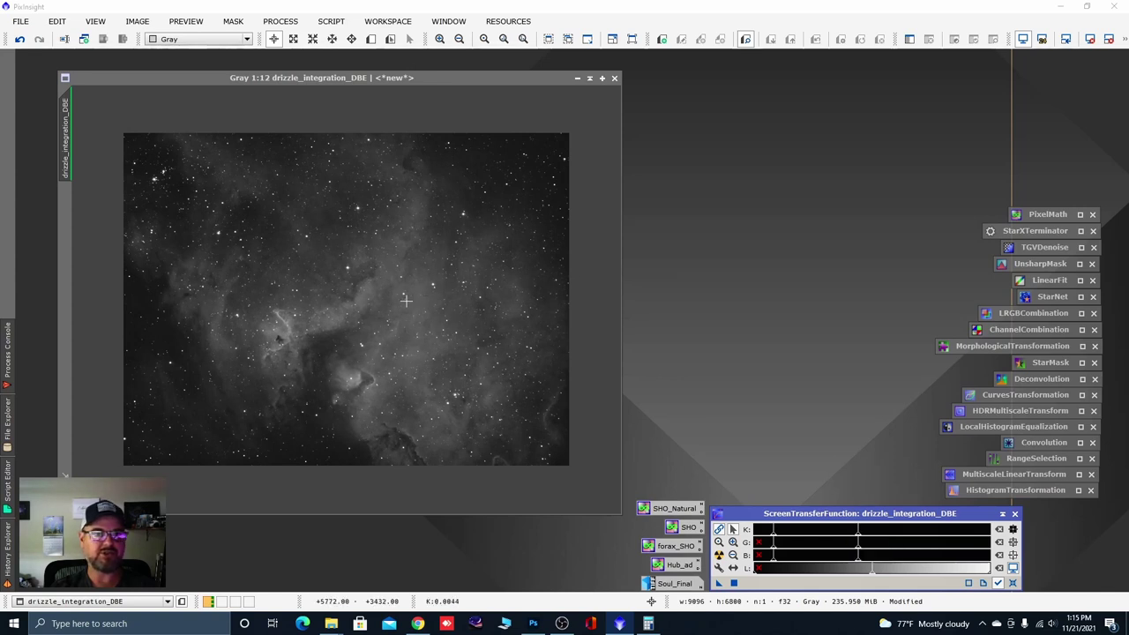
Step: Copy the screen stretch into a reset HistogramTransformation, disable the preview stretch and apply the transformation to drizzle_integration_DBE
double_click(988, 490)
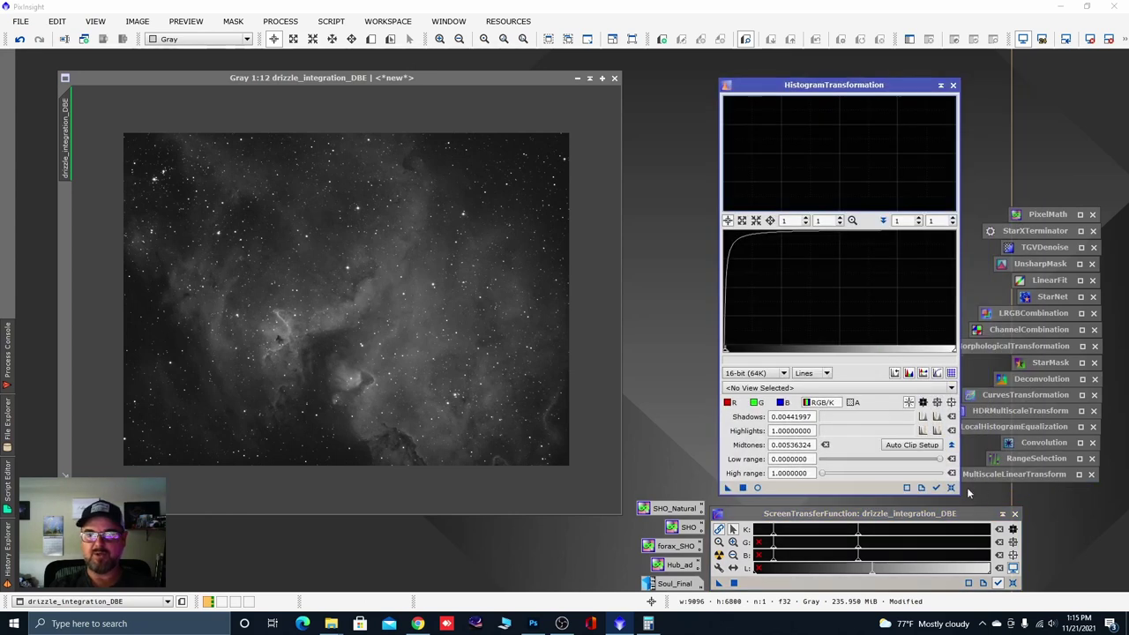
click(951, 487)
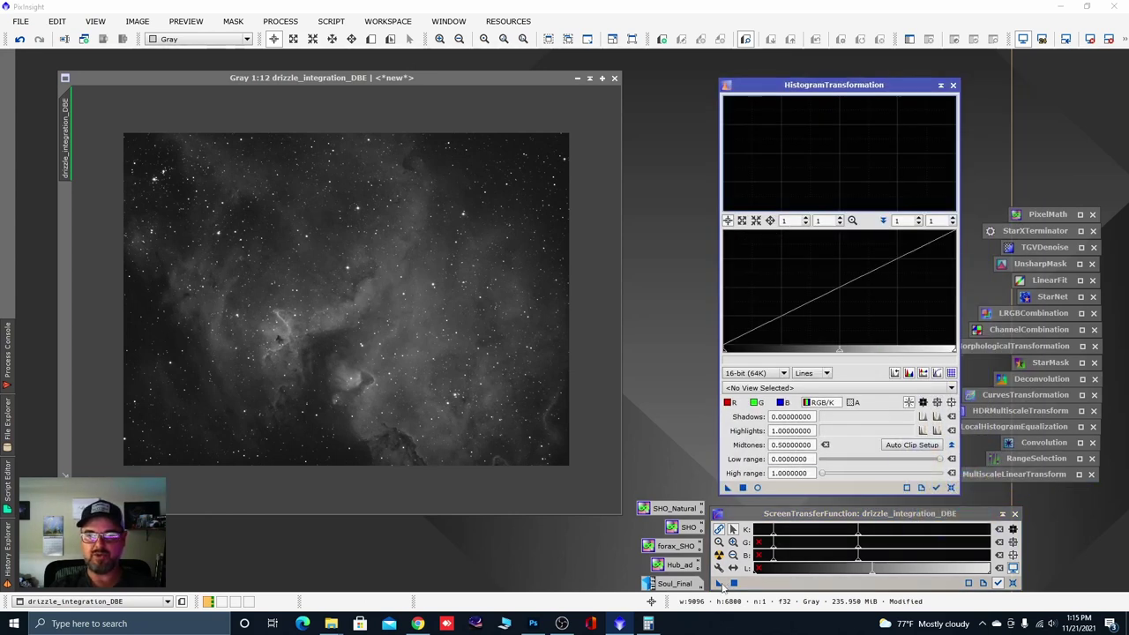
drag(722, 583, 787, 491)
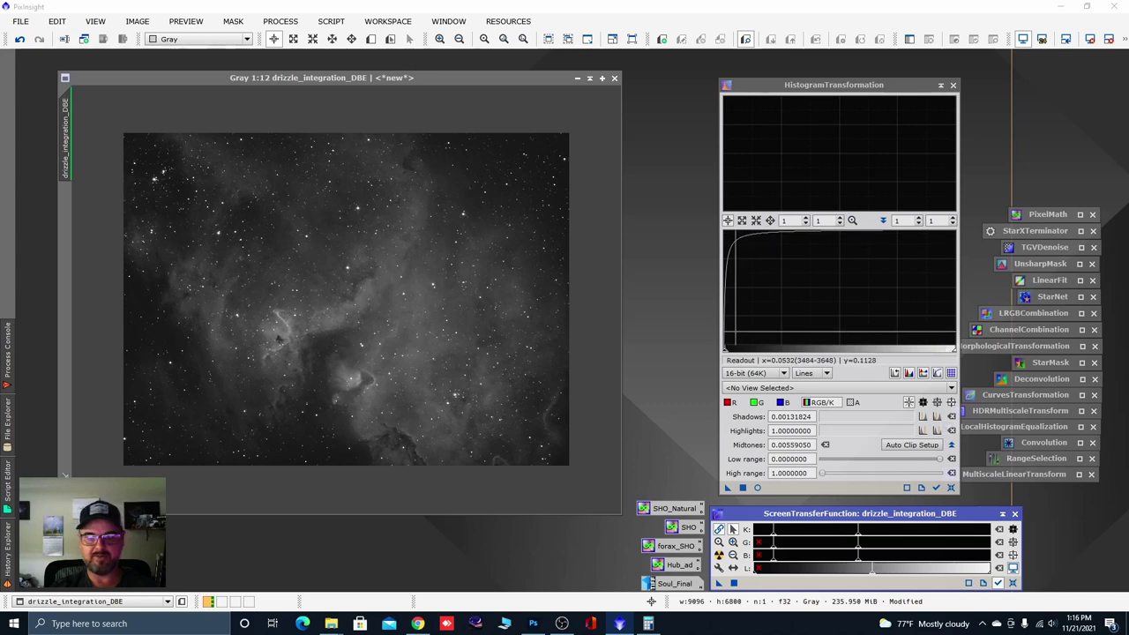
key(ctrl+F11)
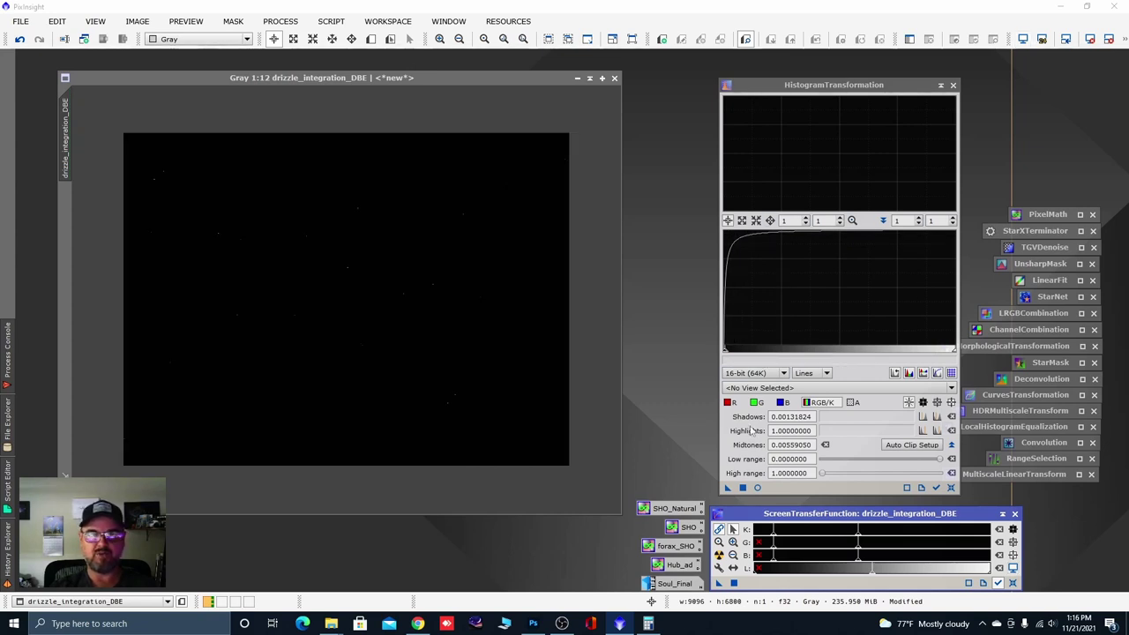
drag(727, 490, 528, 398)
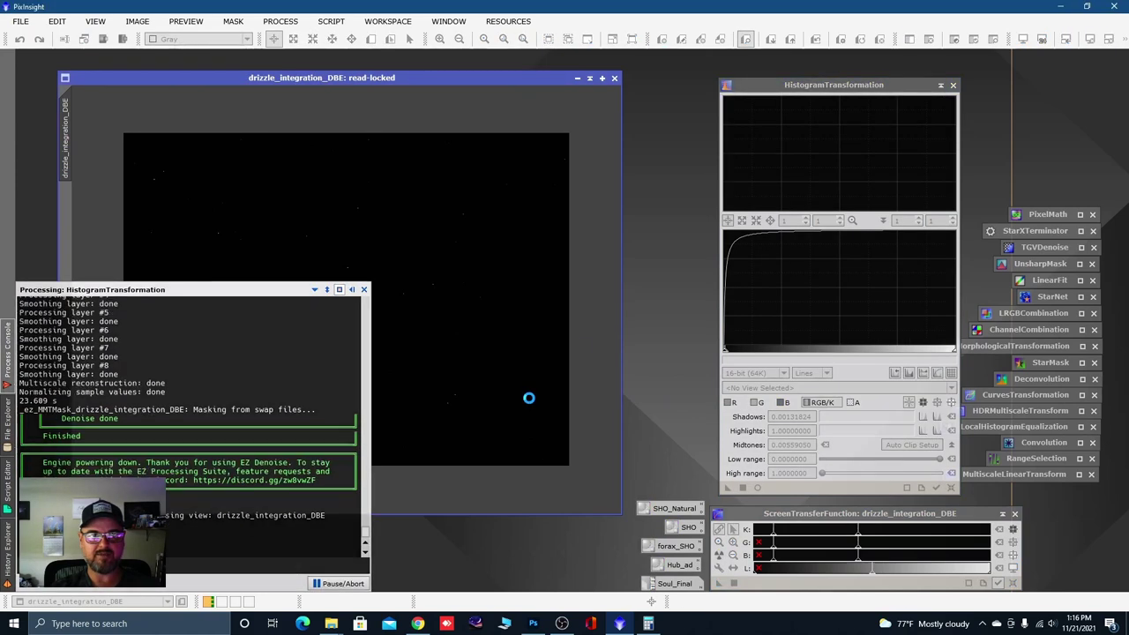
click(941, 85)
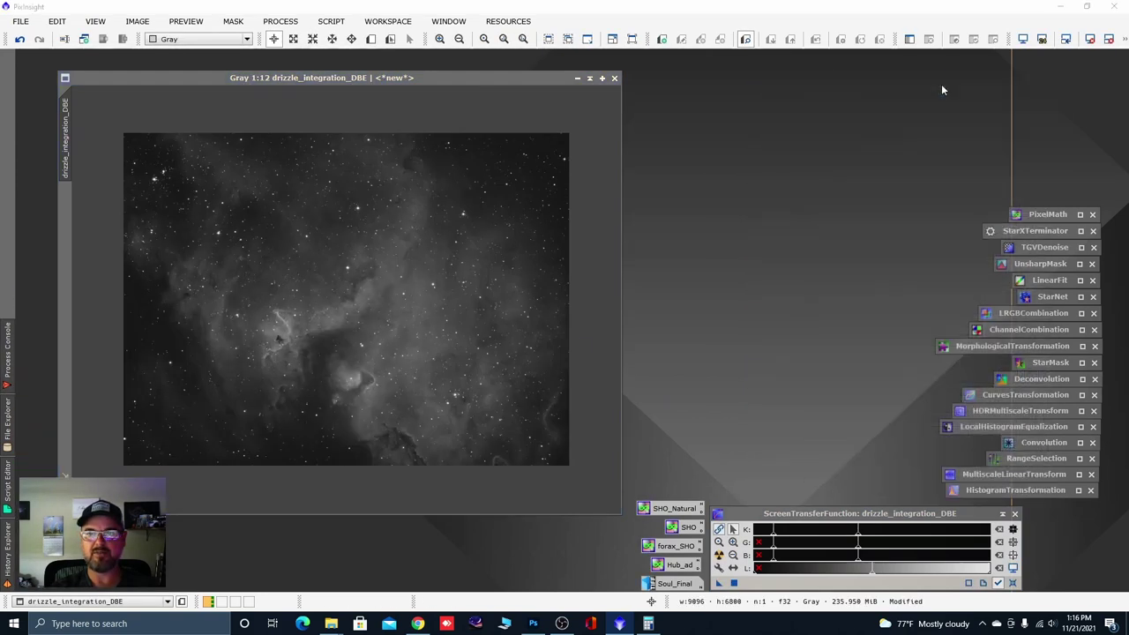
Step: Remove the stars from drizzle_integration_DBE with StarXTerminator, using Generate Star Image enabled and Linear off
scroll(313, 290, up, 4)
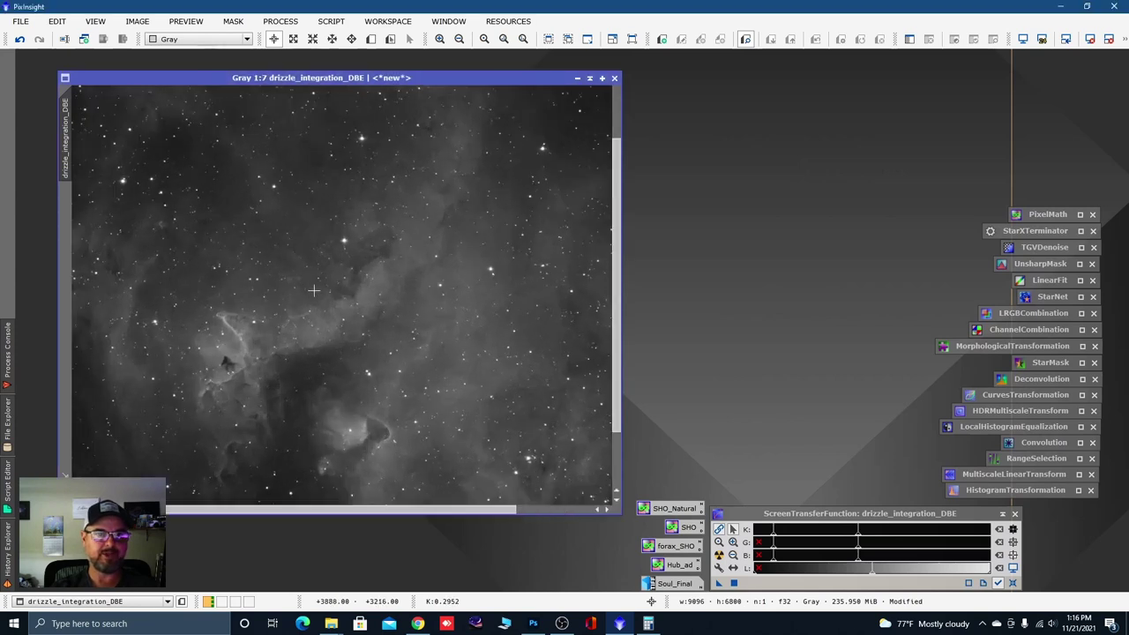
scroll(332, 289, down, 1)
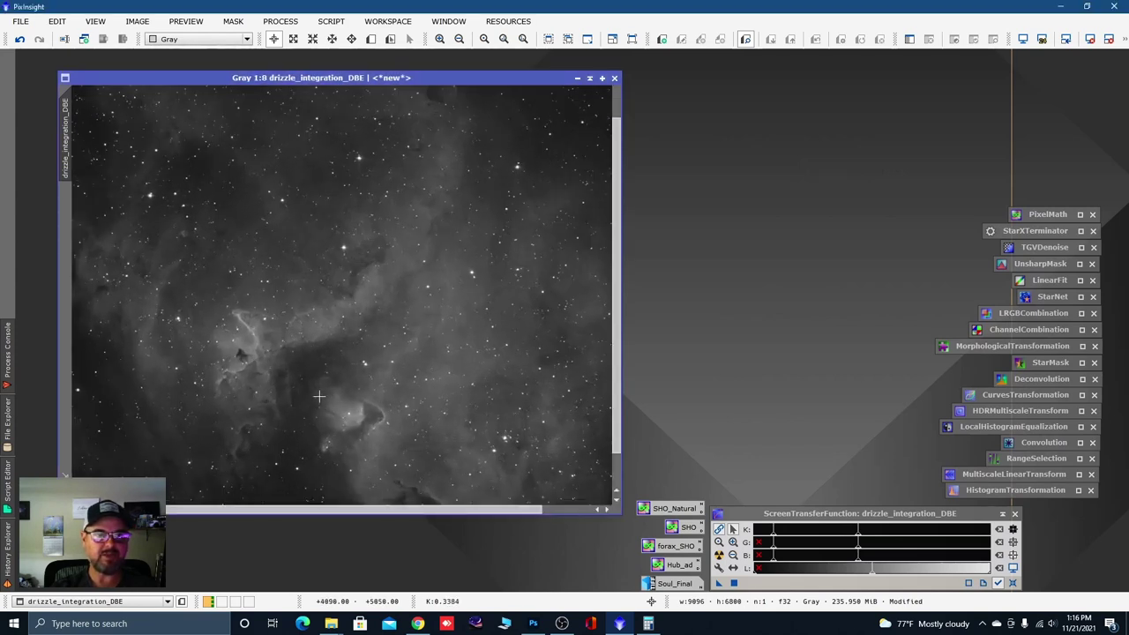
scroll(421, 305, down, 3)
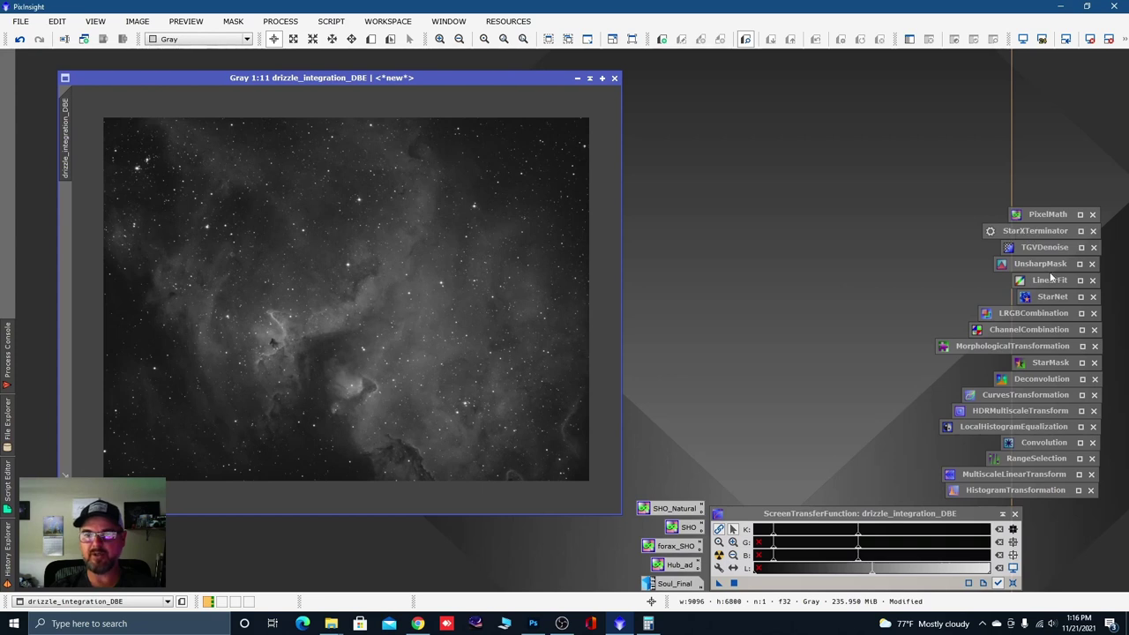
double_click(1033, 231)
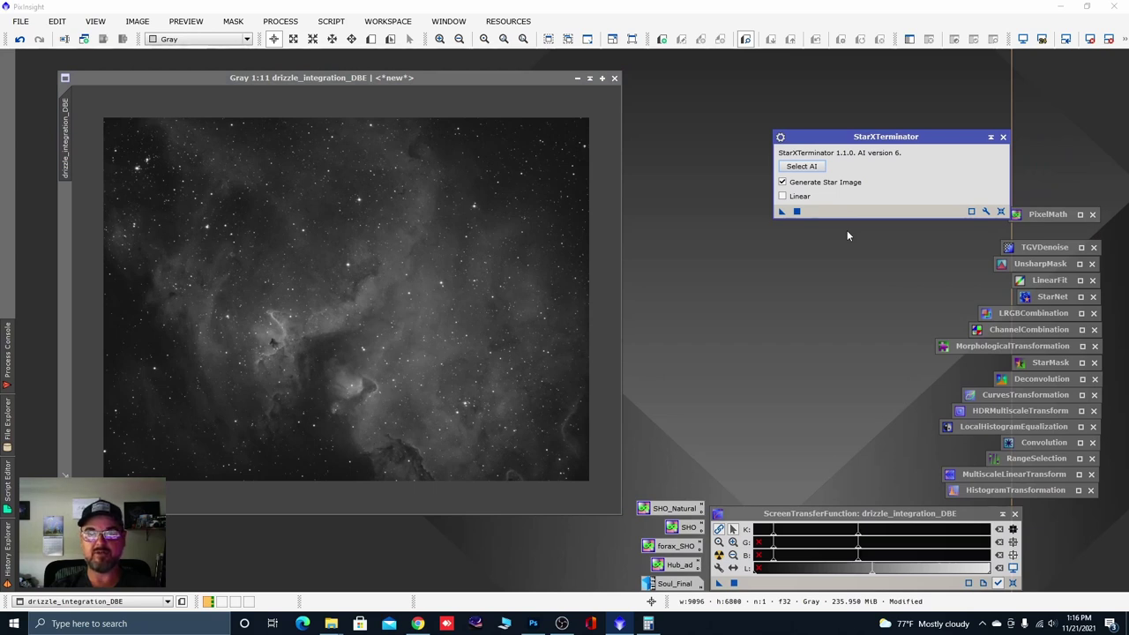
drag(908, 135, 907, 123)
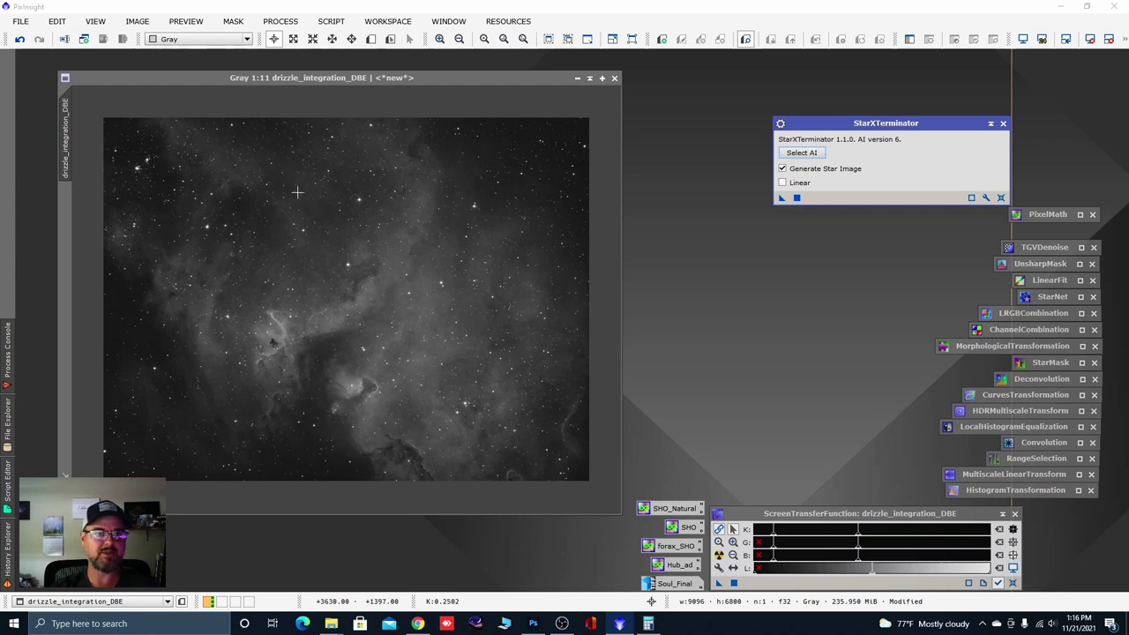
scroll(298, 193, up, 6)
key(space)
drag(360, 203, 368, 304)
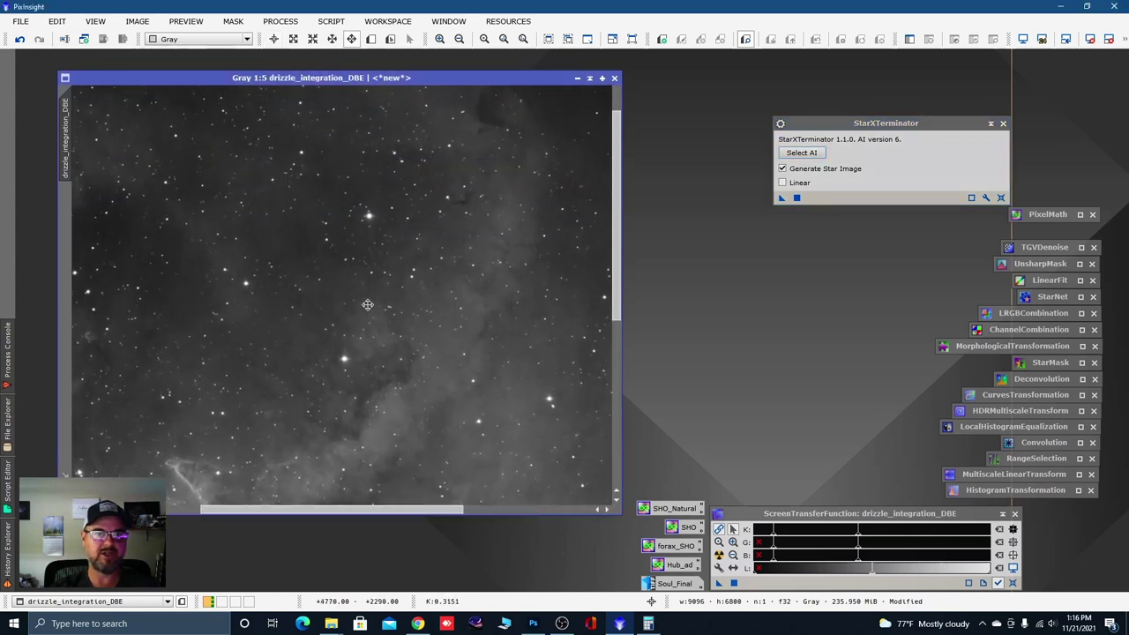
key(ctrl+plus)
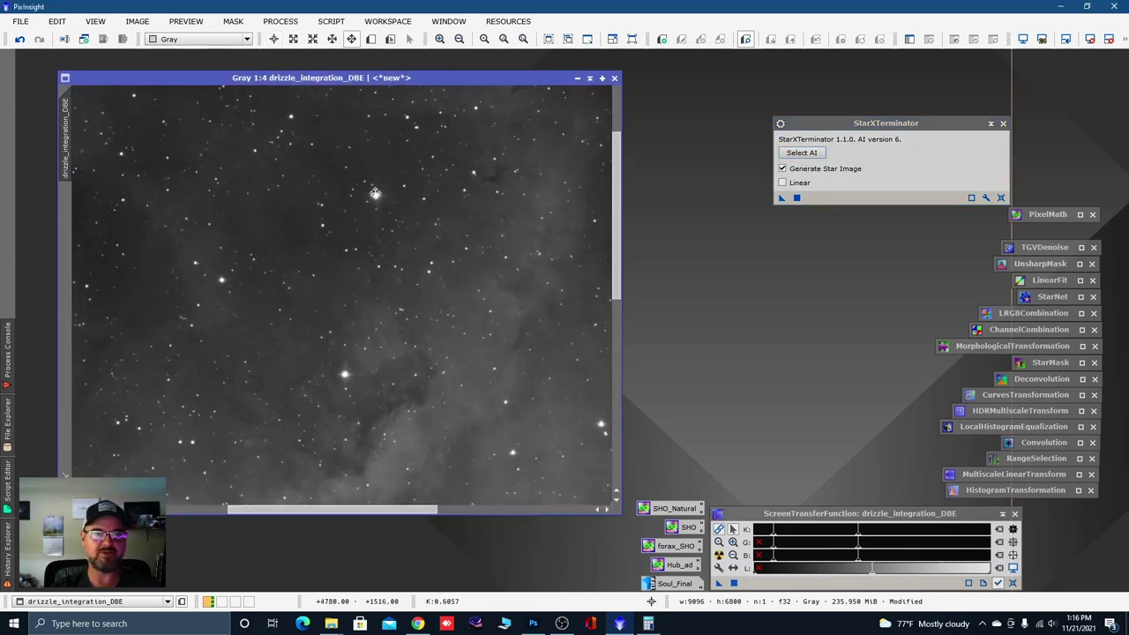
key(space)
scroll(421, 290, down, 6)
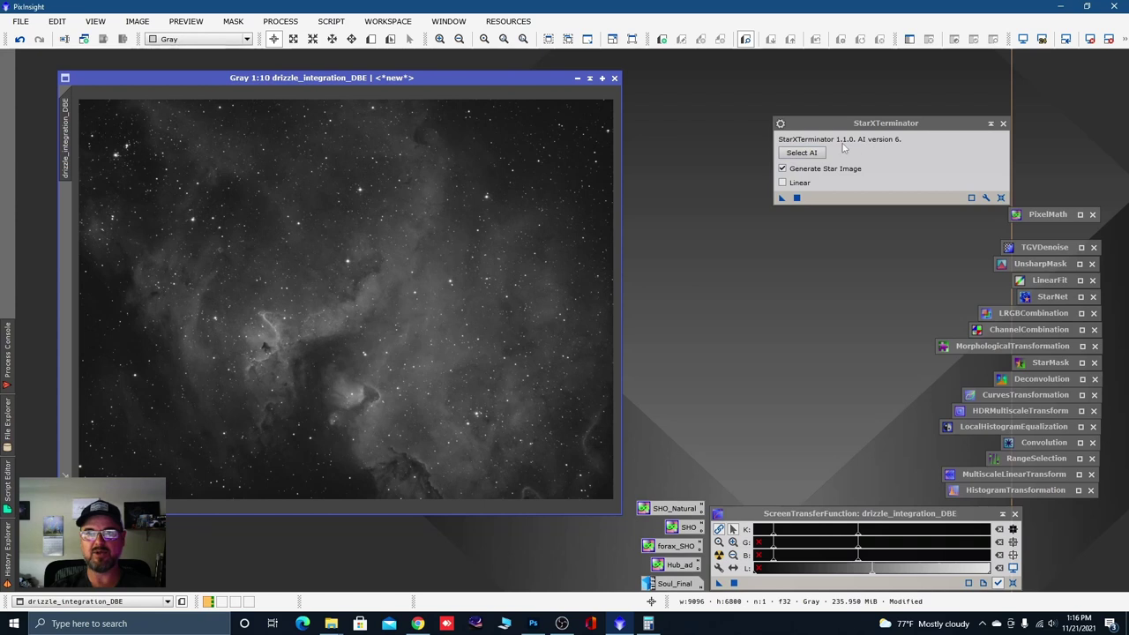
click(781, 199)
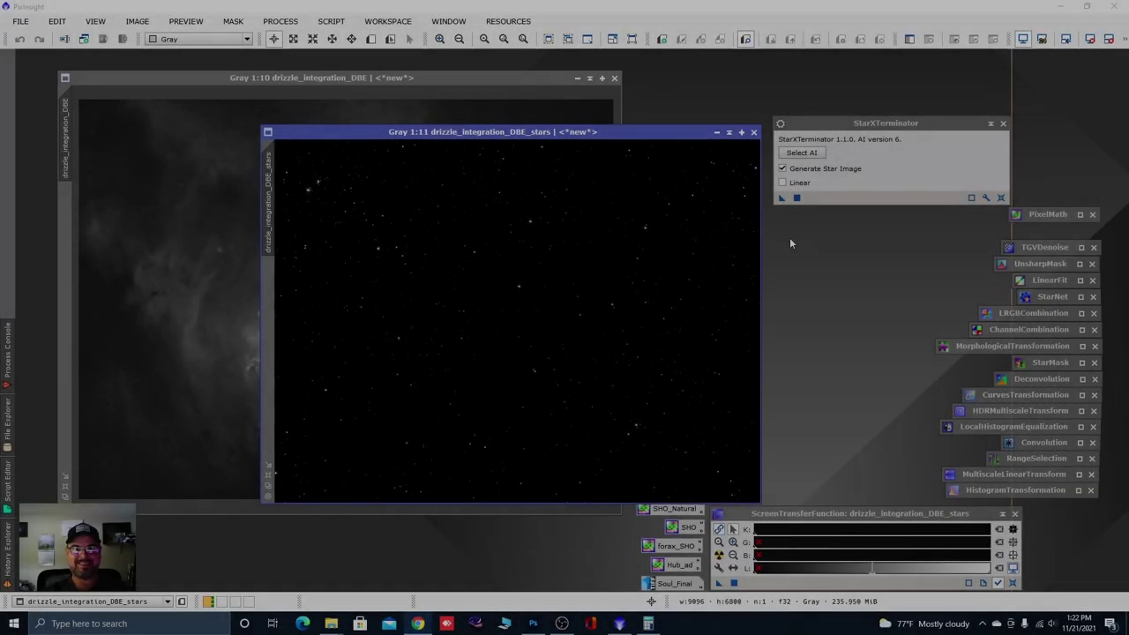
Step: Minimize the drizzle_integration_DBE_stars image, place its icon just above the ScreenTransferFunction window and put StarXTerminator away
click(717, 133)
drag(554, 323, 785, 498)
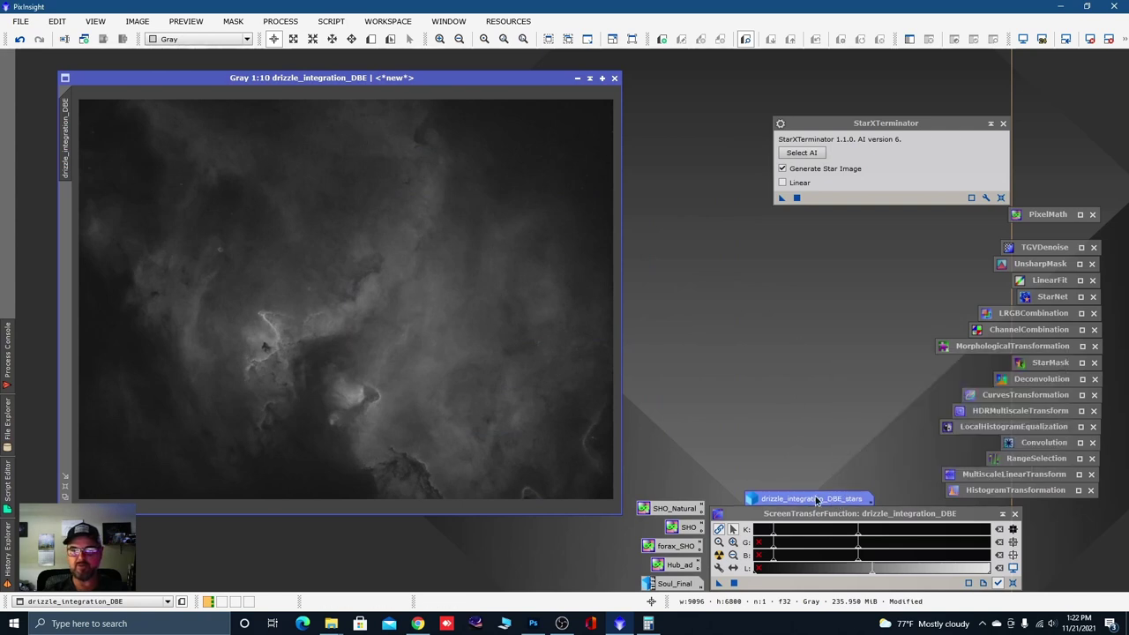
click(990, 124)
Step: Examine the starless image up close for star-removal residue across the dark background, the nebula clouds and the bright ridge
scroll(391, 288, up, 4)
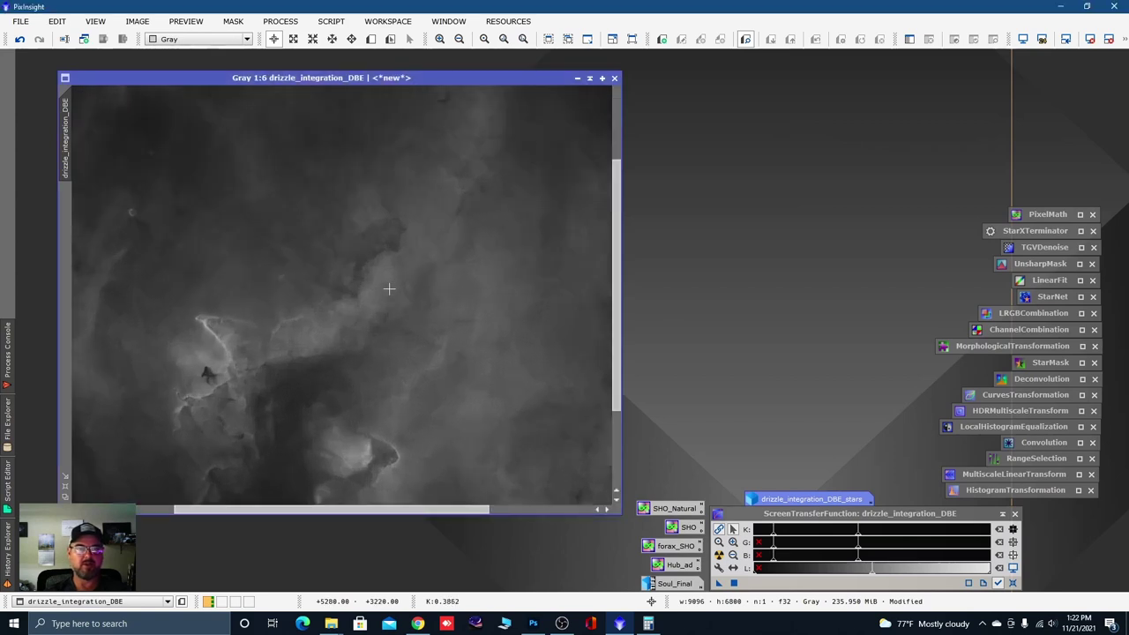
key(space)
drag(335, 254, 509, 255)
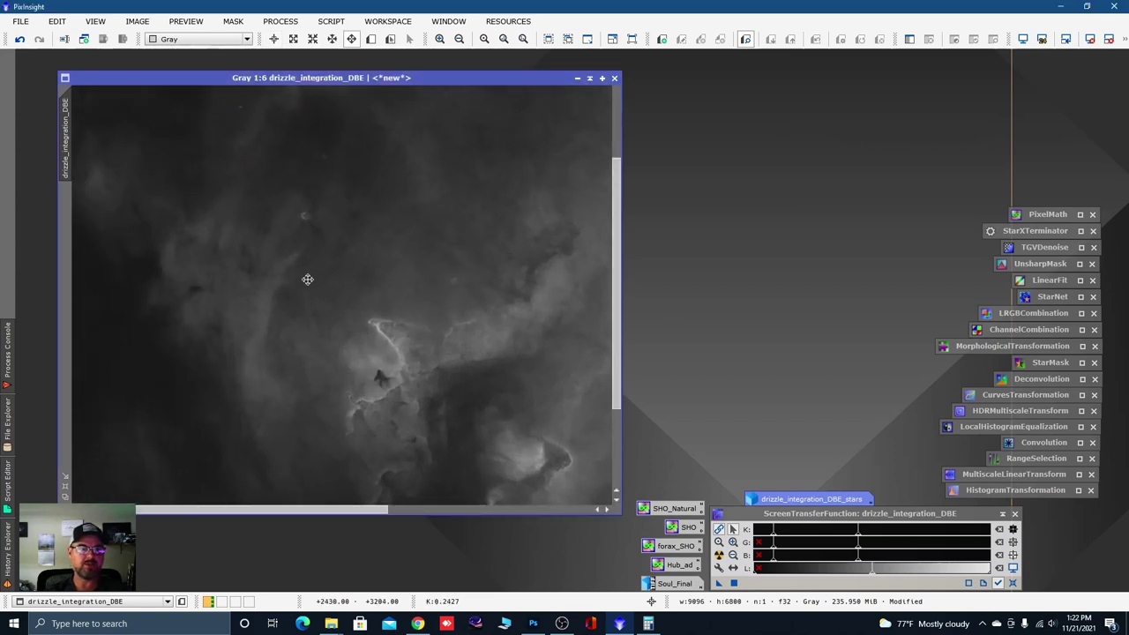
scroll(426, 262, up, 1)
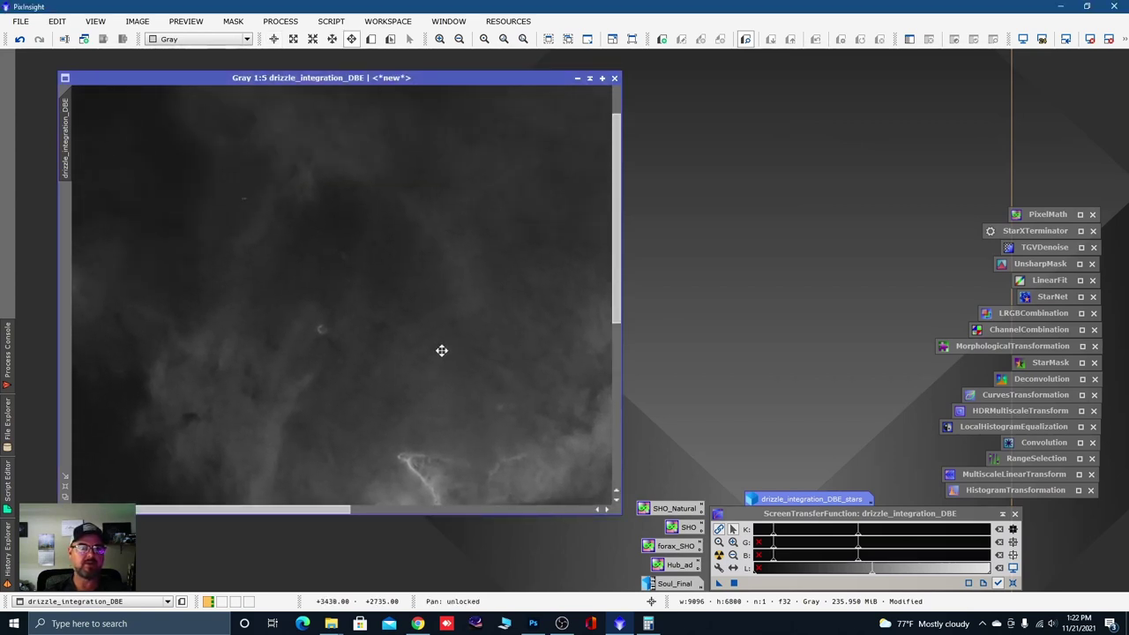
drag(449, 232, 320, 290)
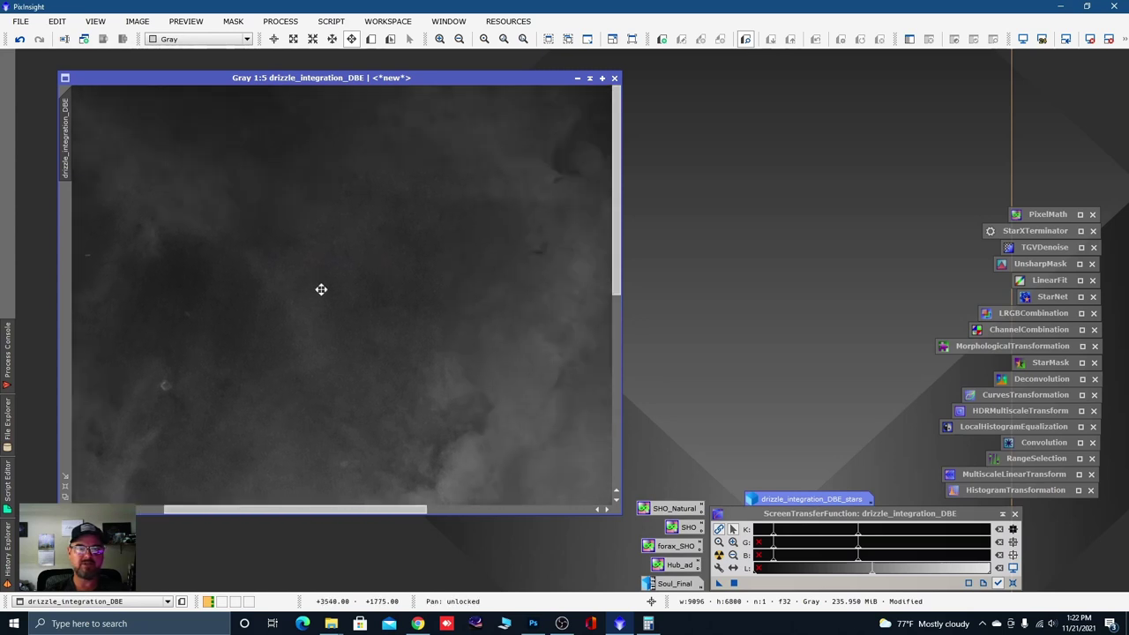
drag(494, 245, 322, 255)
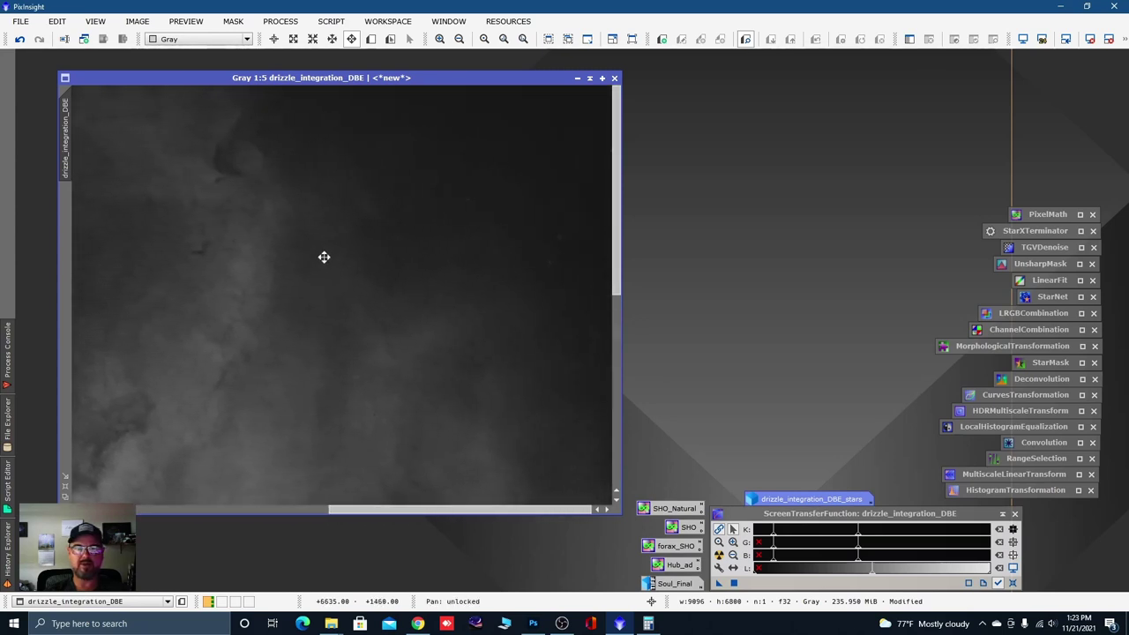
drag(422, 310, 509, 204)
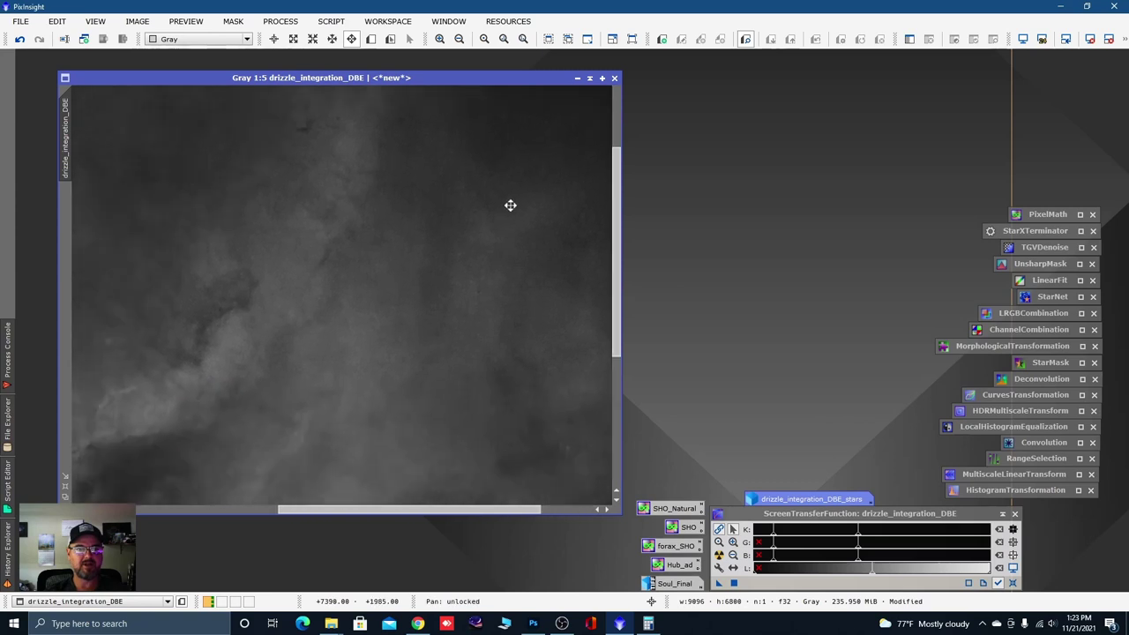
drag(382, 352, 499, 226)
drag(360, 253, 488, 287)
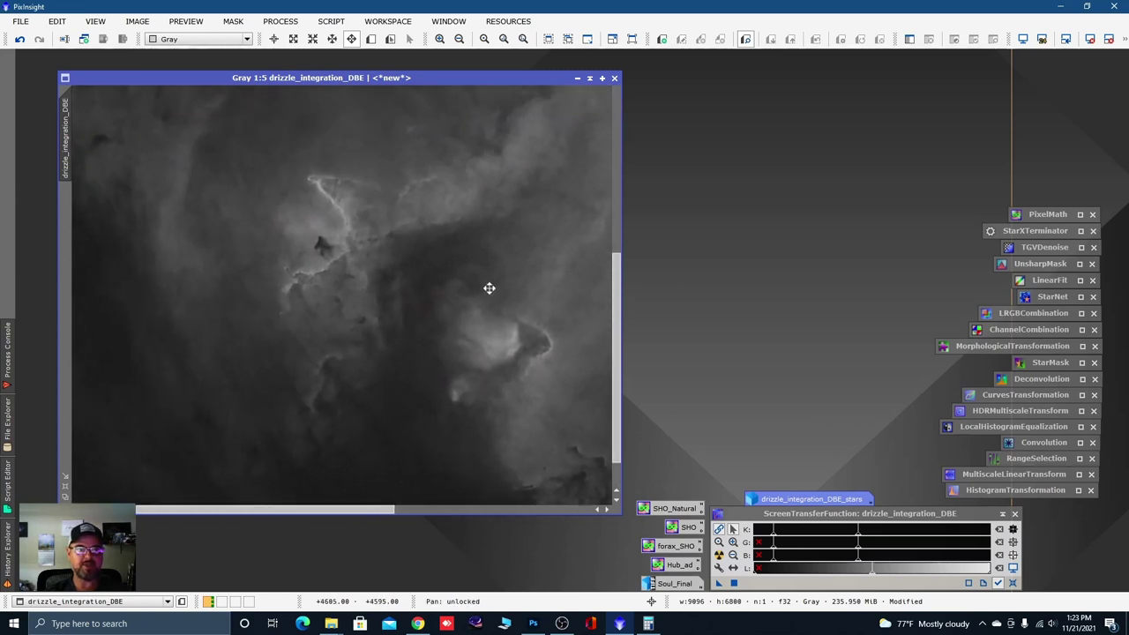
scroll(489, 391, down, 2)
scroll(424, 299, down, 1)
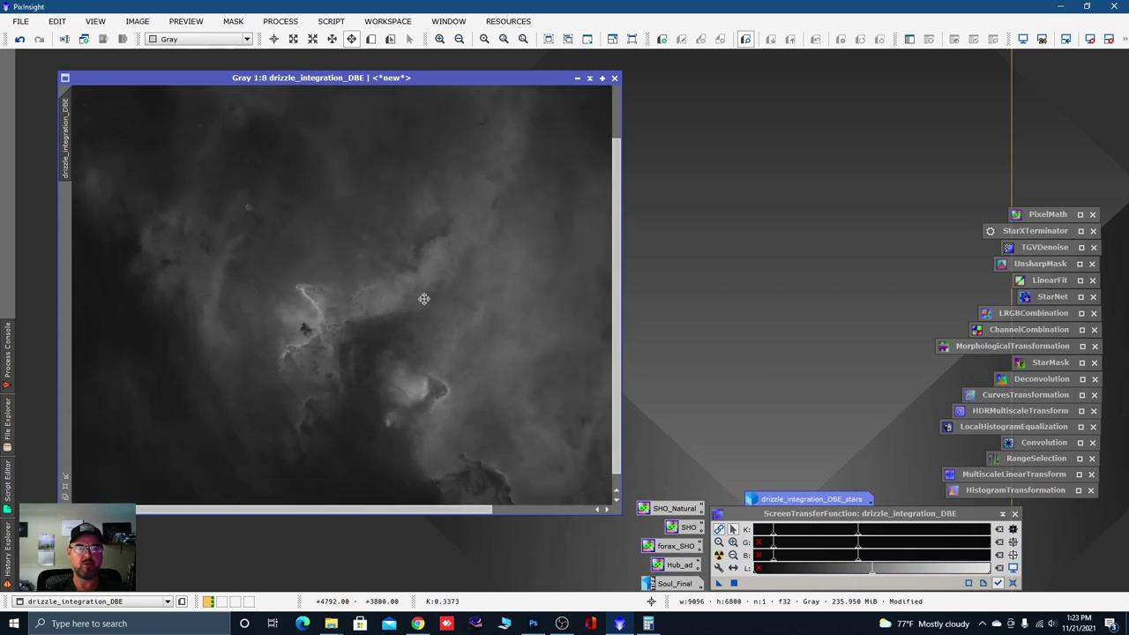
scroll(411, 256, down, 1)
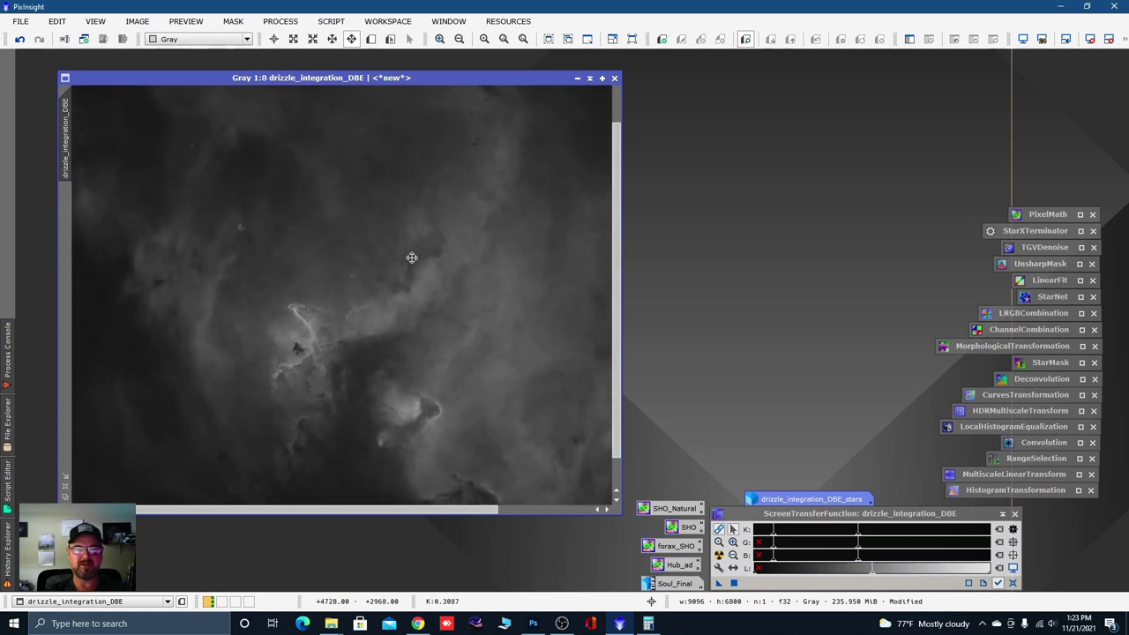
key(alt+r)
scroll(381, 232, down, 1)
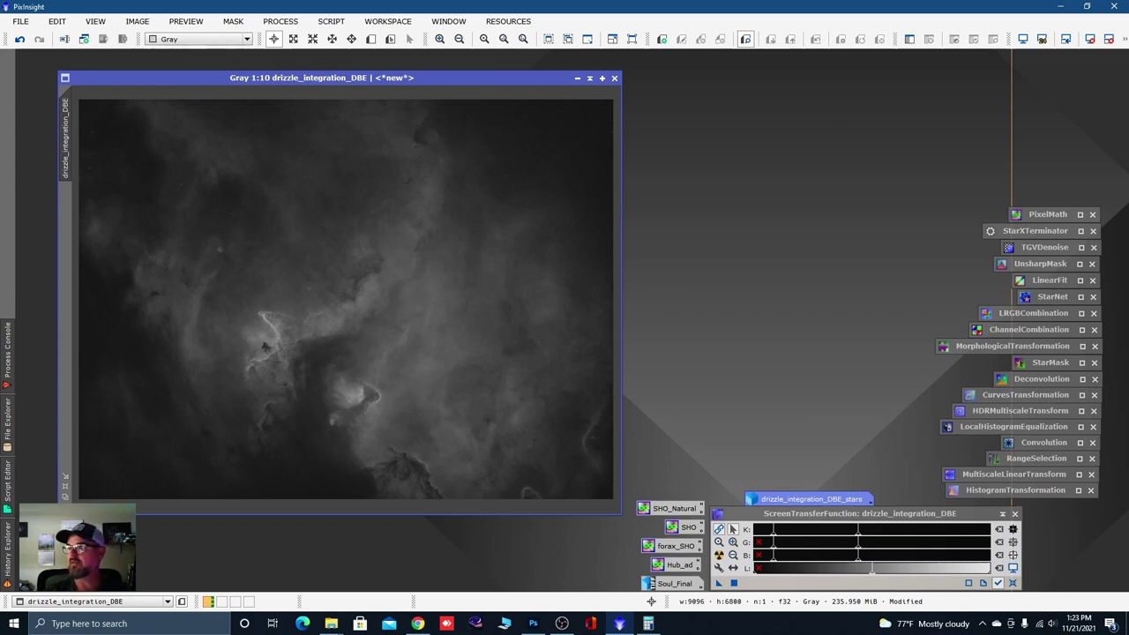
Step: Switch to the Chrome window showing rc-astro.com and open the site's Resources page
key(alt+Tab)
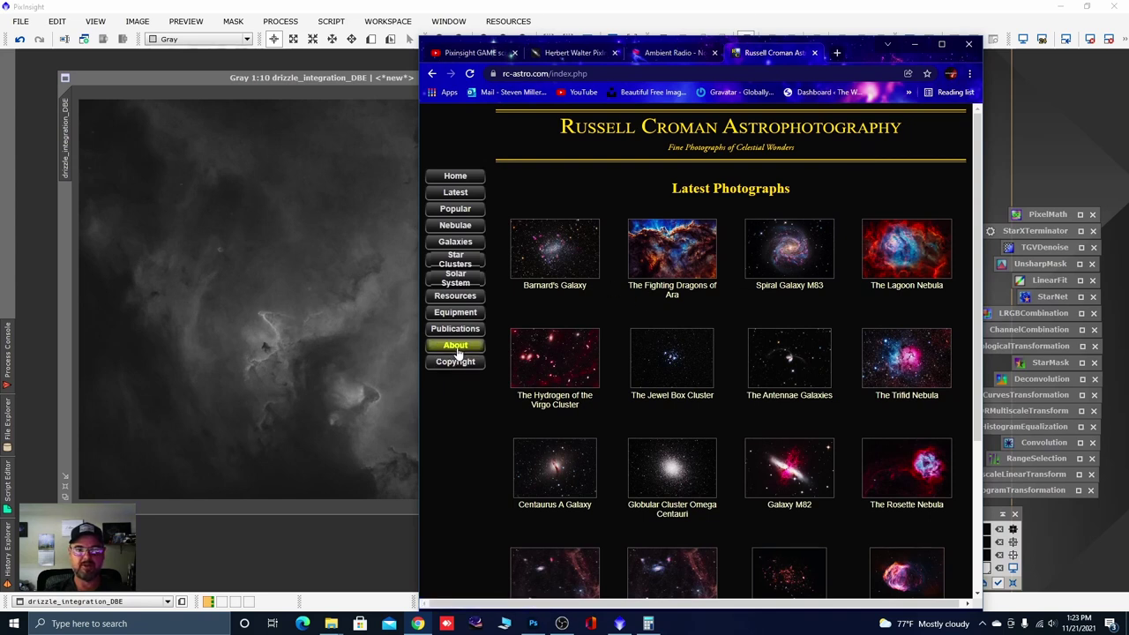
click(461, 297)
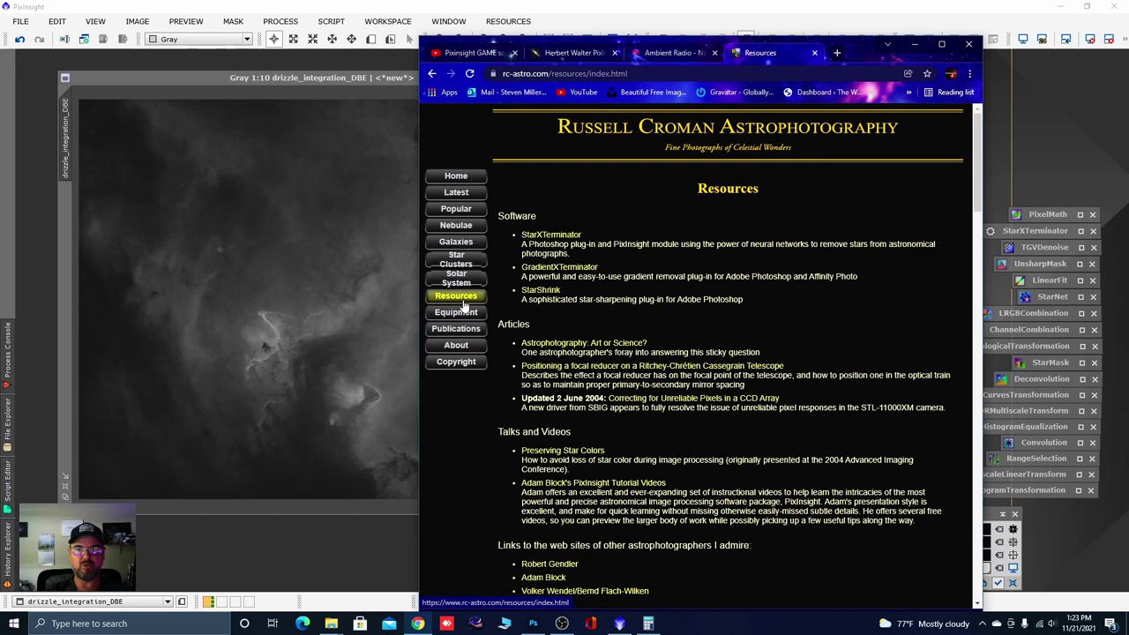
Step: Open the site's StarXTerminator page, then put the browser away and return to PixInsight
click(559, 237)
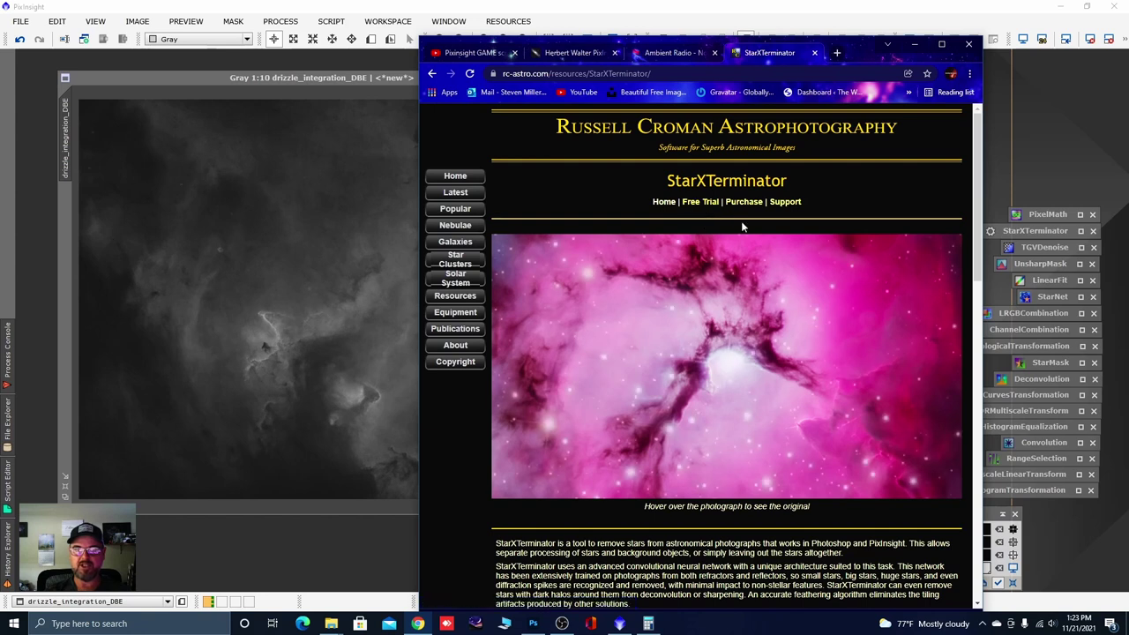
click(915, 44)
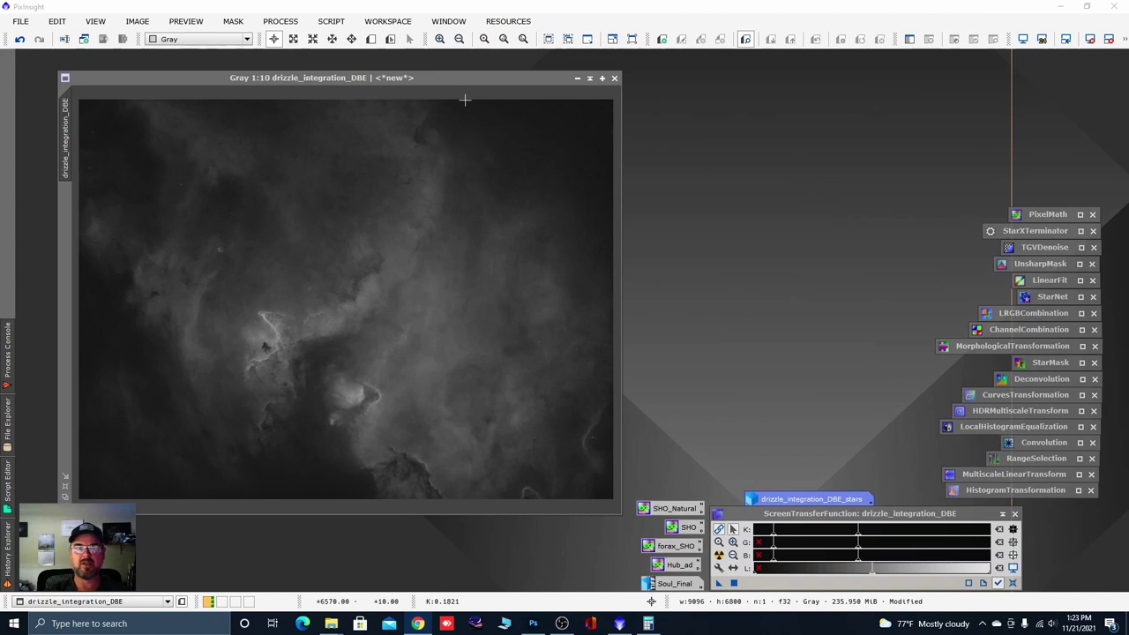
Step: Review the update repositories list, try to add a repository with a blank URL, and close the list without changes
click(508, 24)
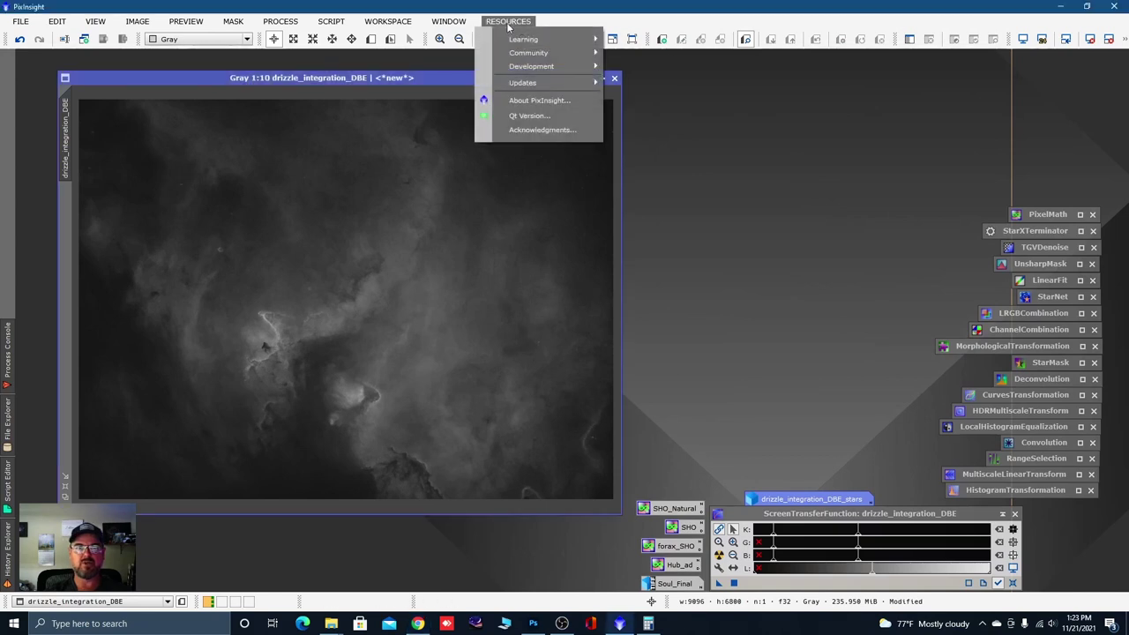
mouse_move(528, 82)
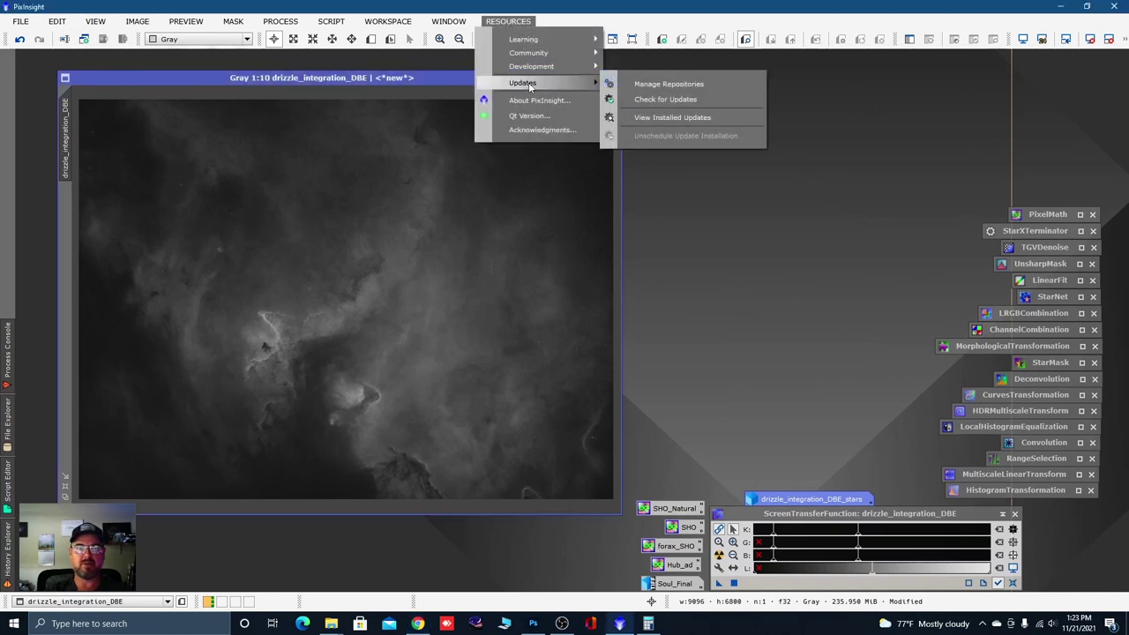
click(654, 85)
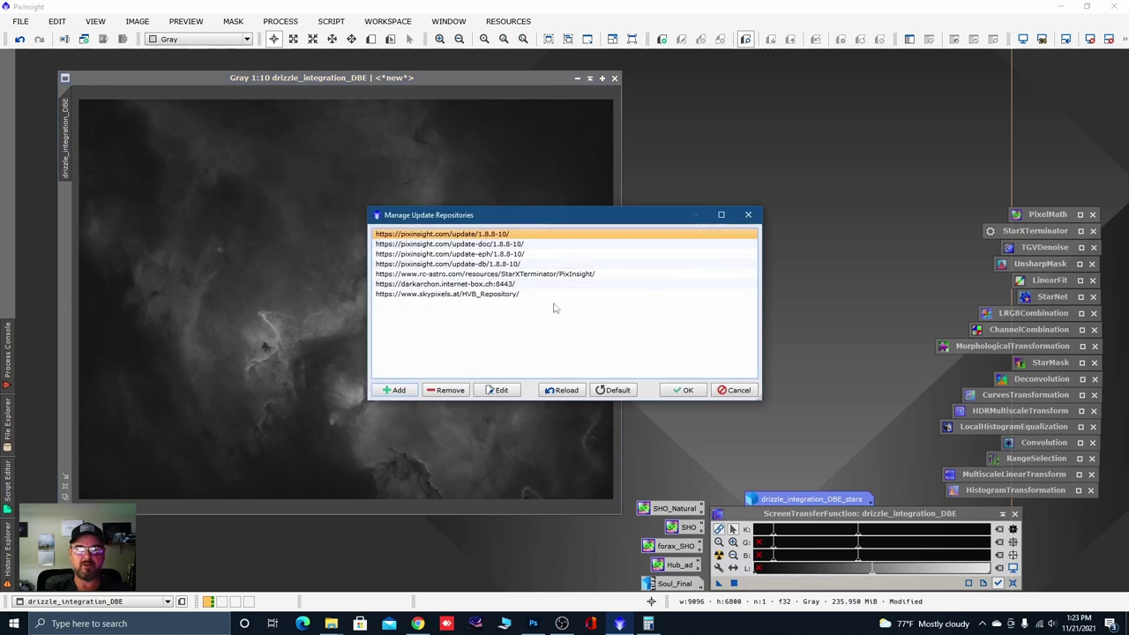
click(393, 390)
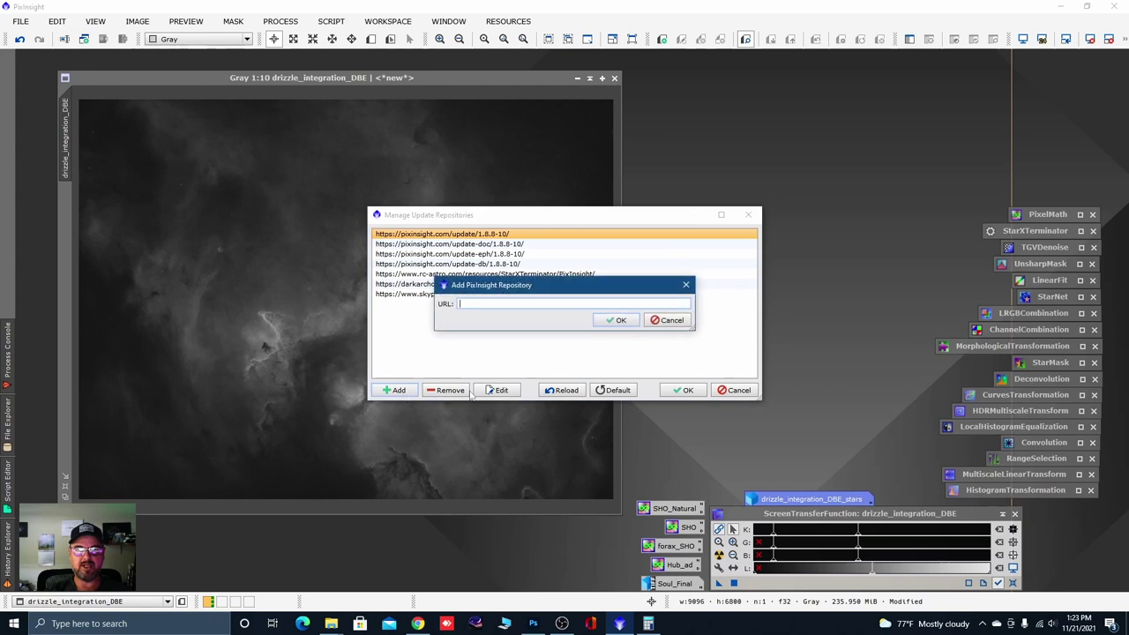
click(614, 320)
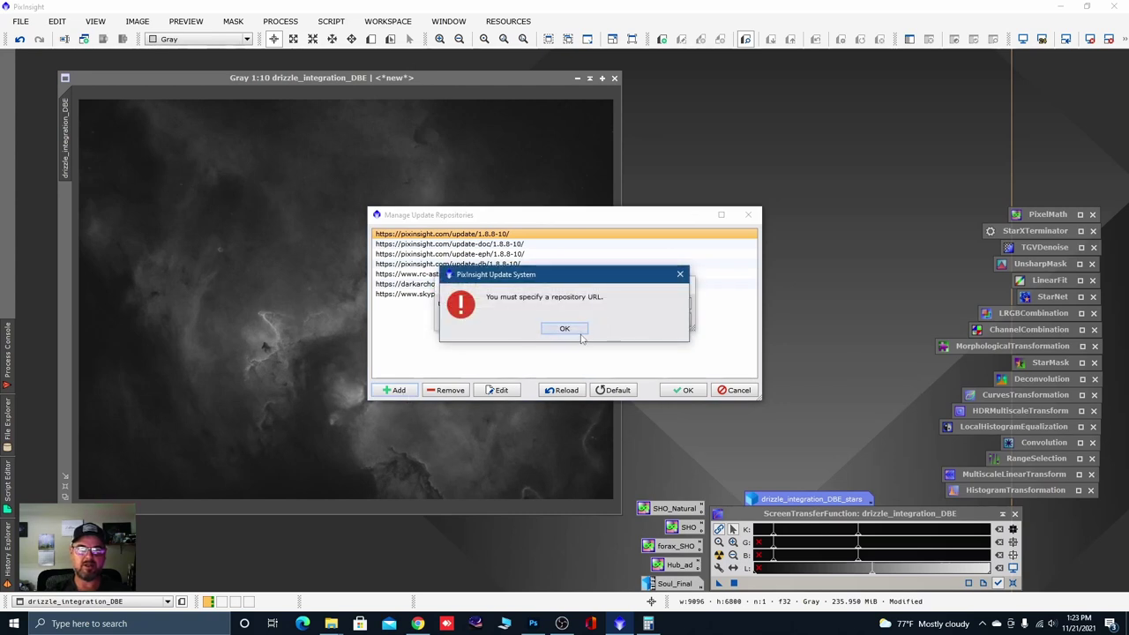
click(569, 329)
click(667, 320)
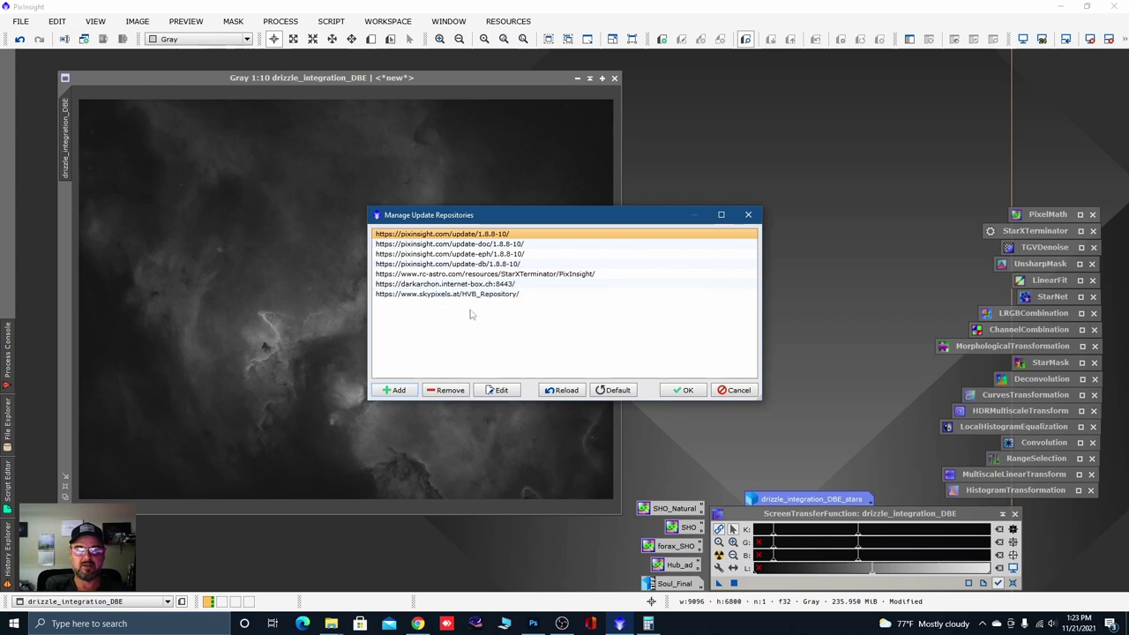
click(748, 215)
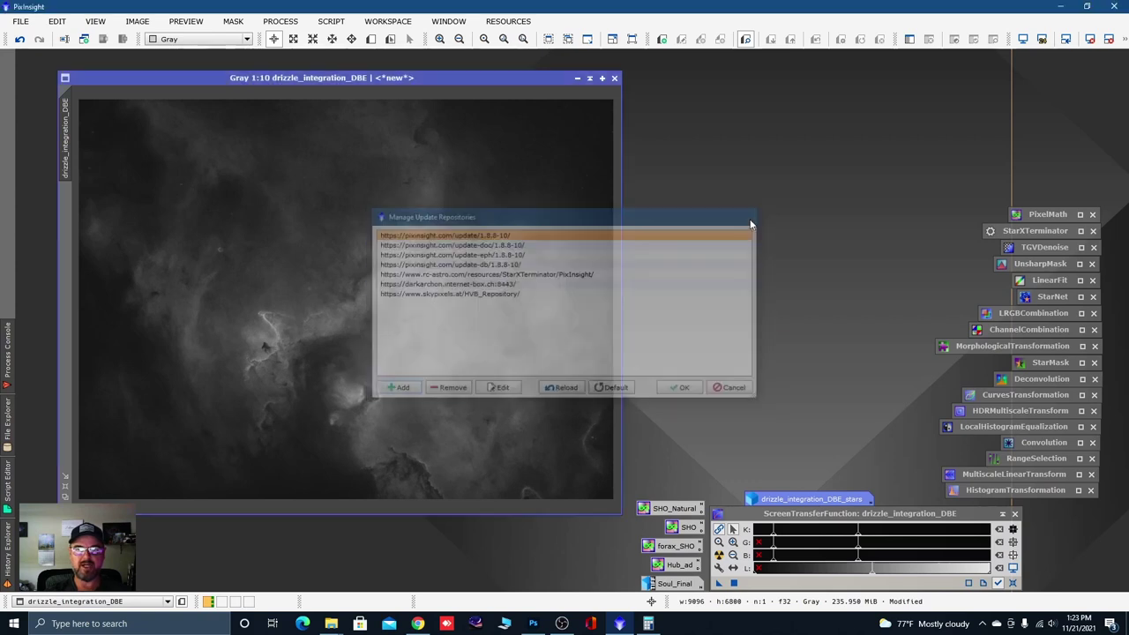
Step: Check for available PixInsight updates and dismiss the result
click(499, 25)
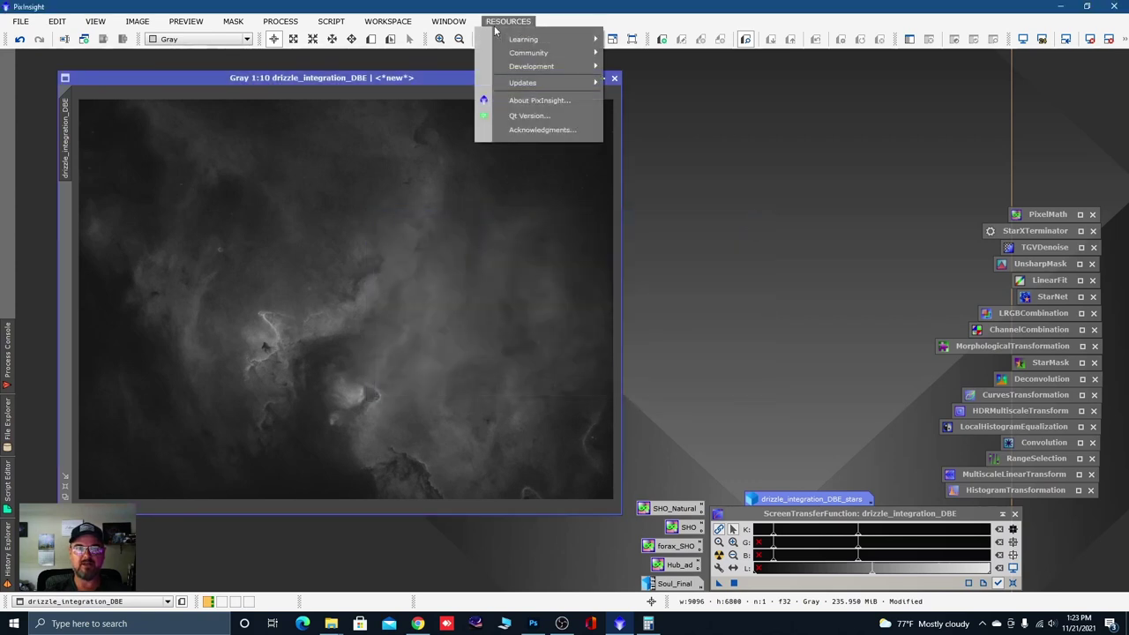
mouse_move(534, 83)
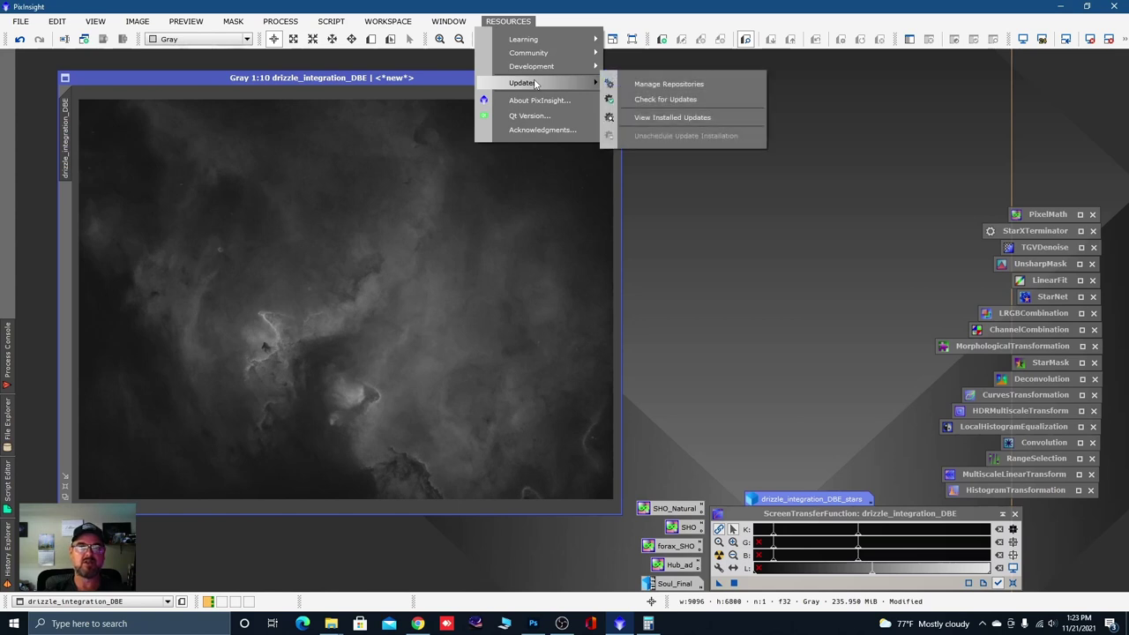
click(667, 99)
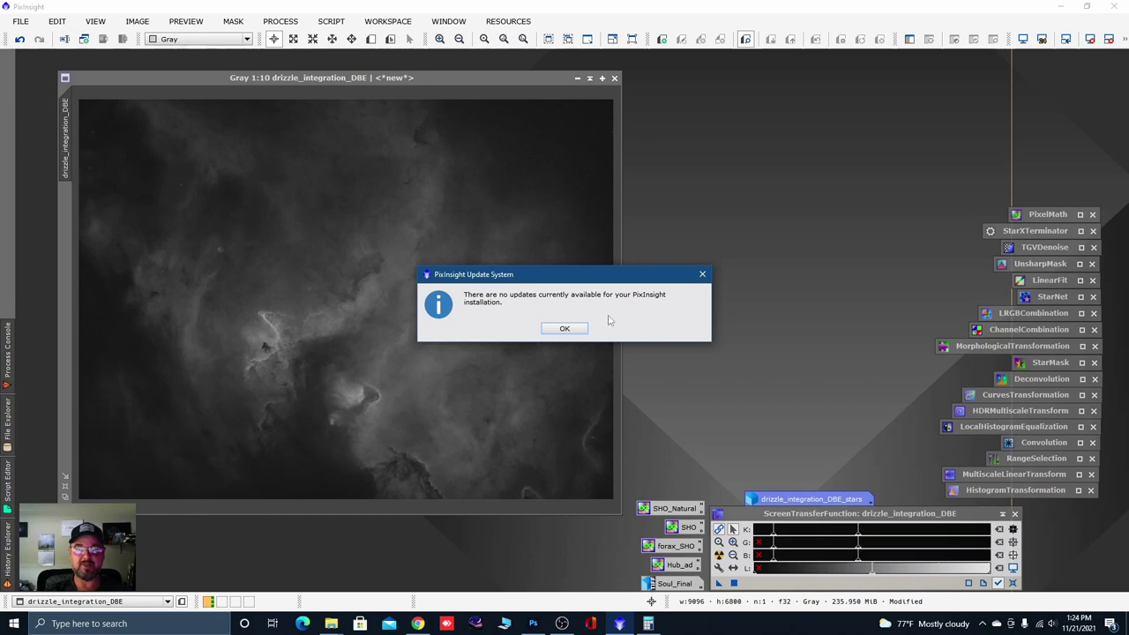
click(702, 275)
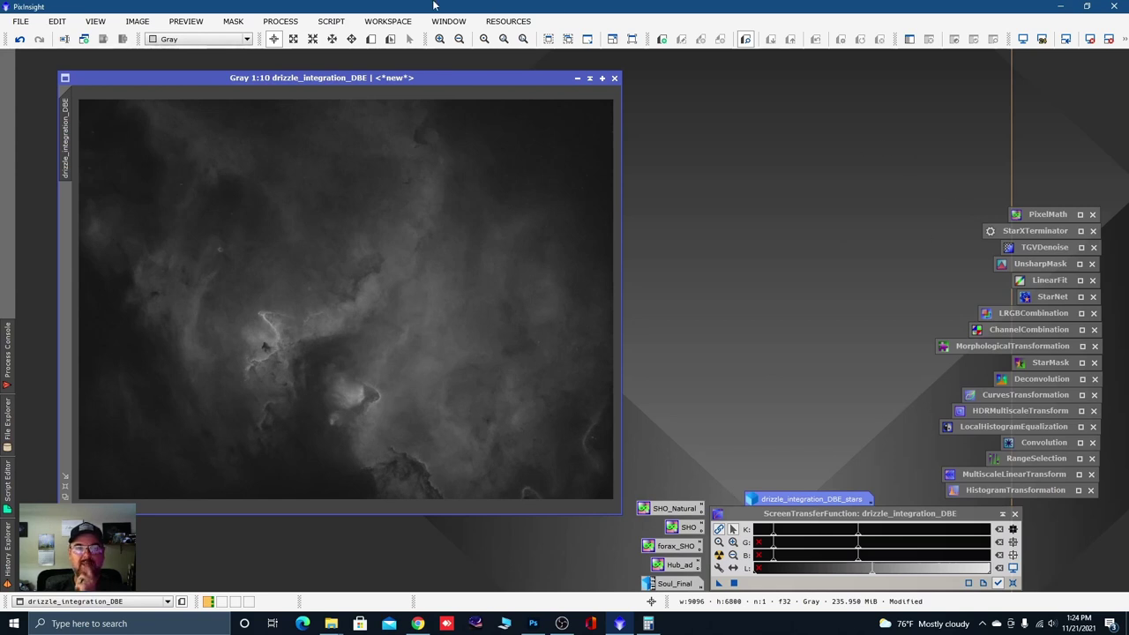
Step: Look up StarNet and StarXTerminator in the ObjectRecognition process category without launching either one
click(282, 21)
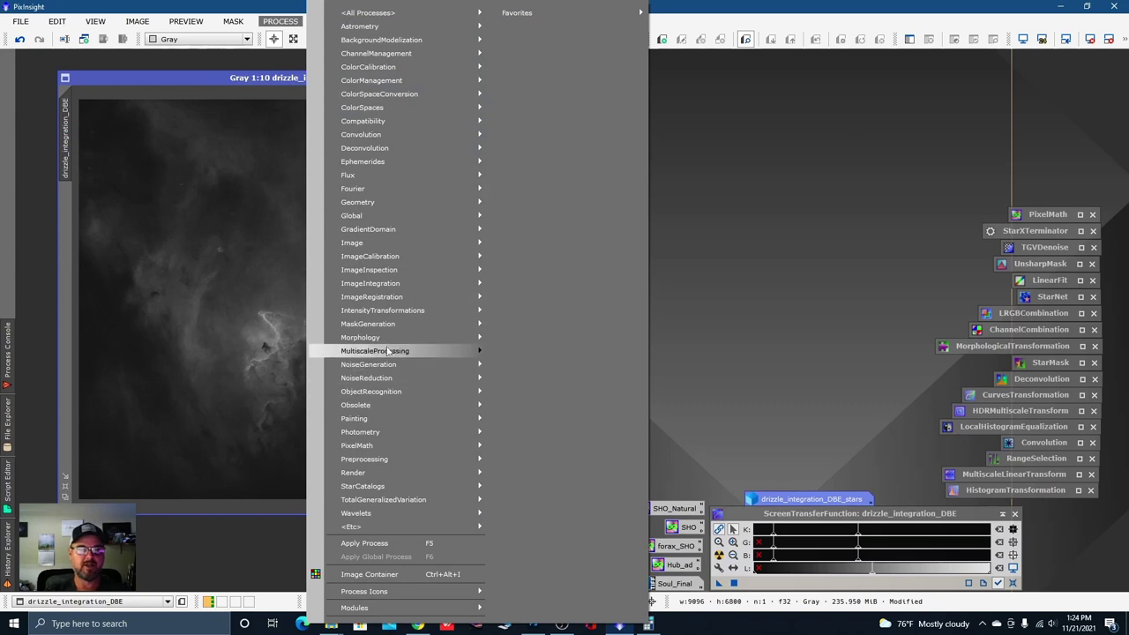
mouse_move(379, 330)
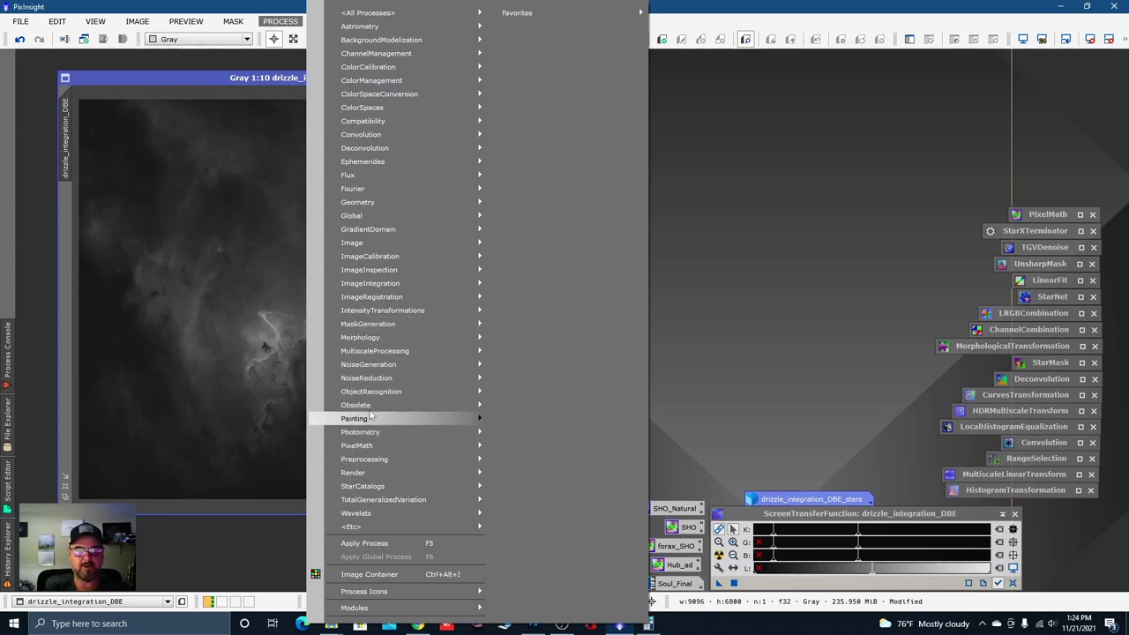
mouse_move(374, 394)
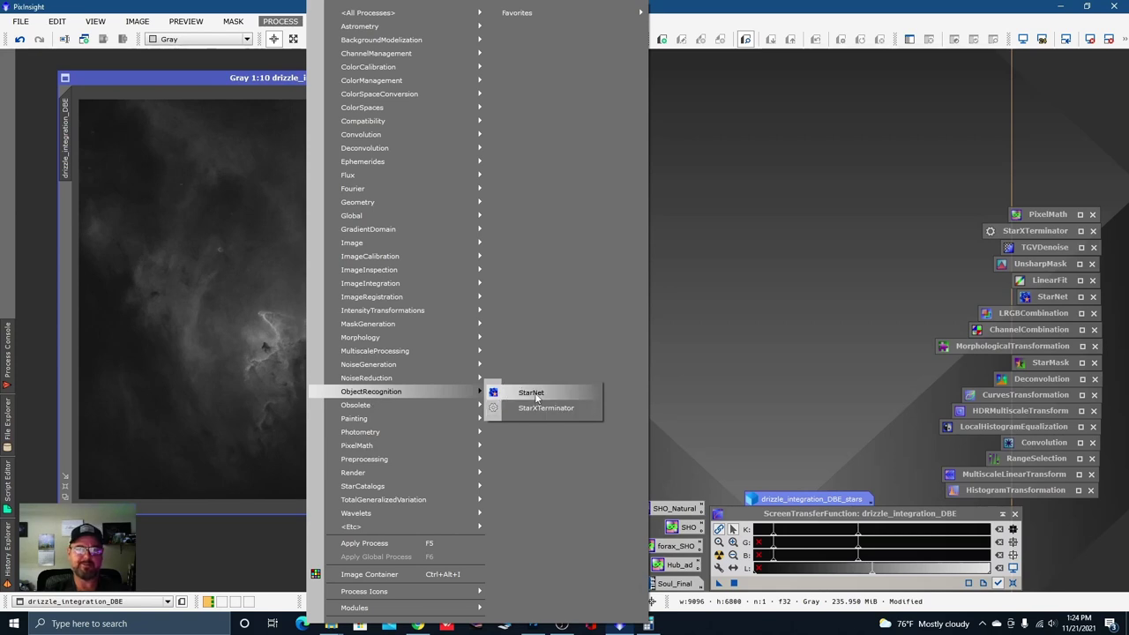
click(737, 316)
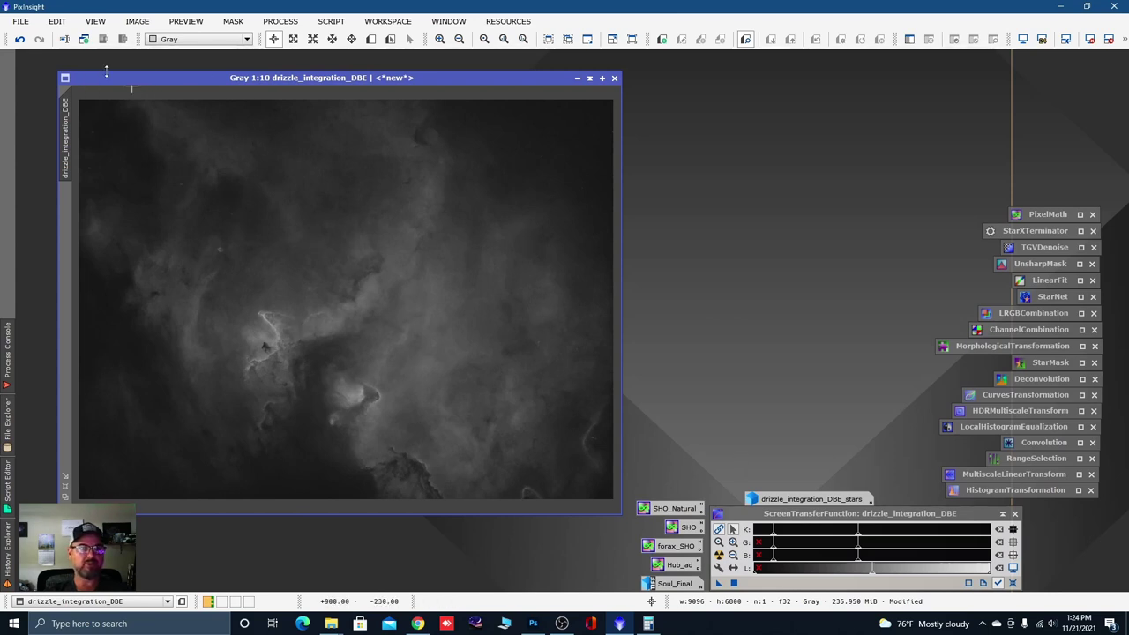
Step: Save the starless image as drizzle_integration_DBE in the Soul folder, as an uncompressed 16-bit unsigned integer TIFF without FITS keywords
click(21, 21)
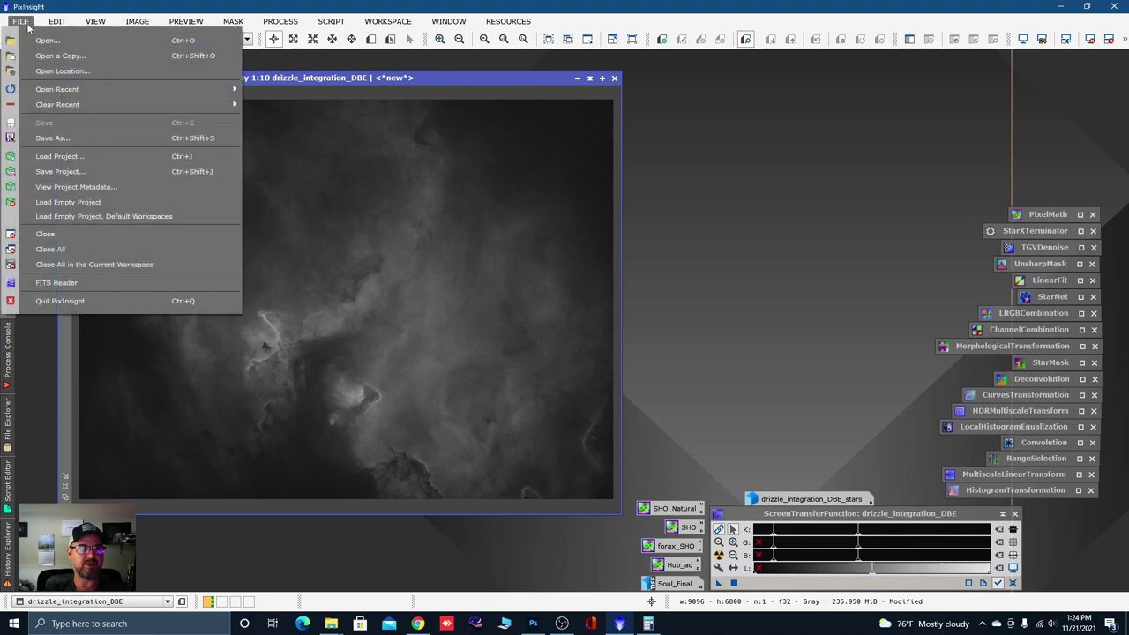
click(40, 139)
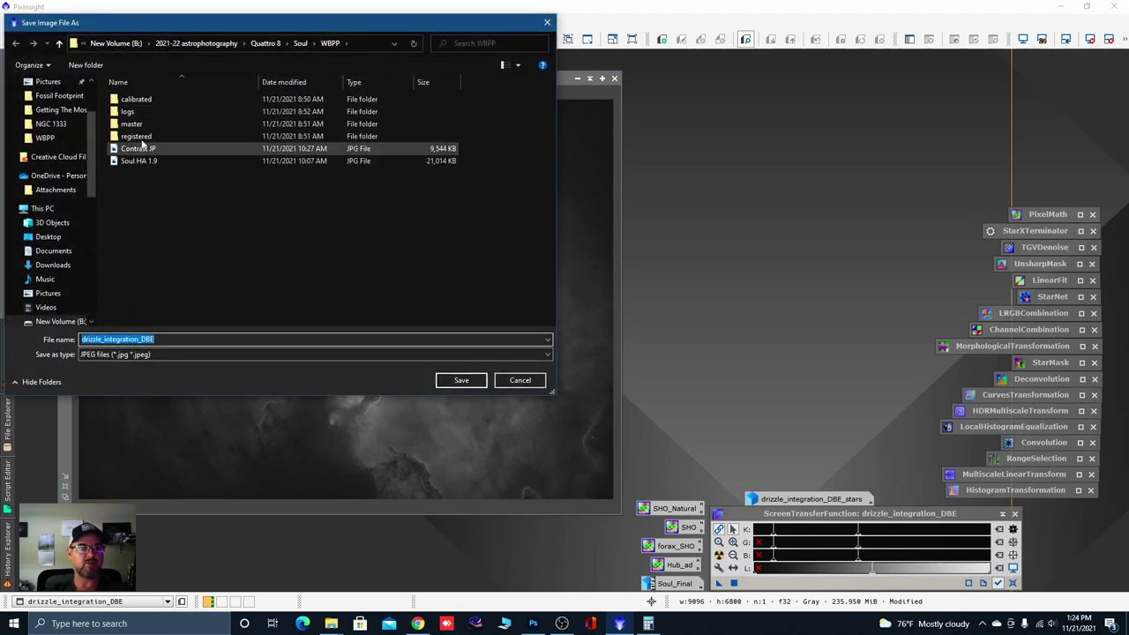
click(59, 43)
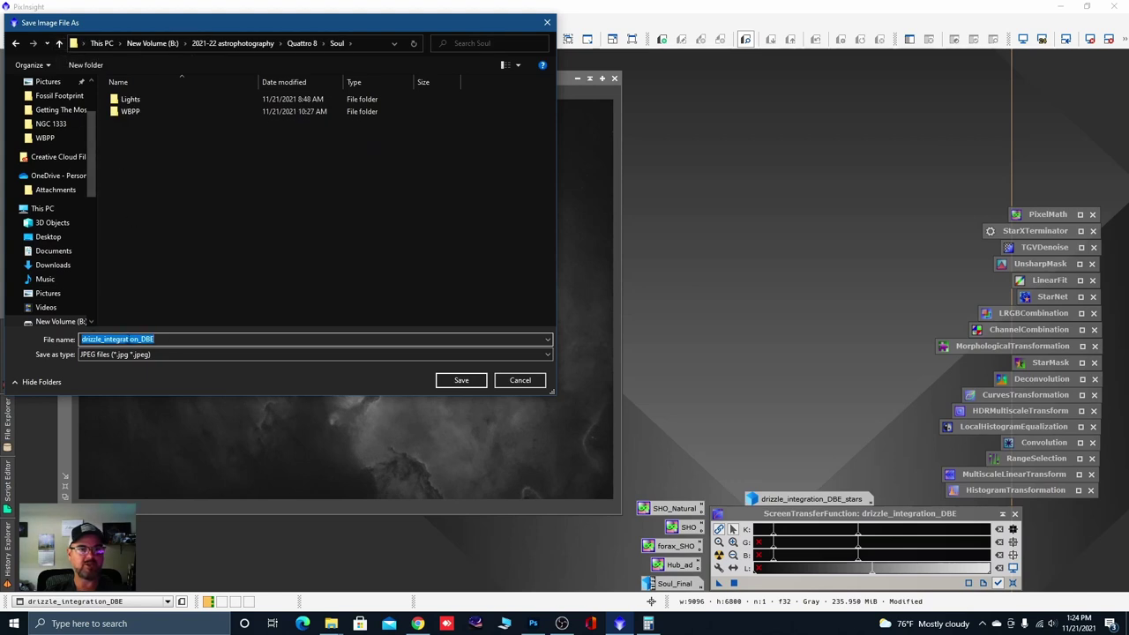
click(542, 355)
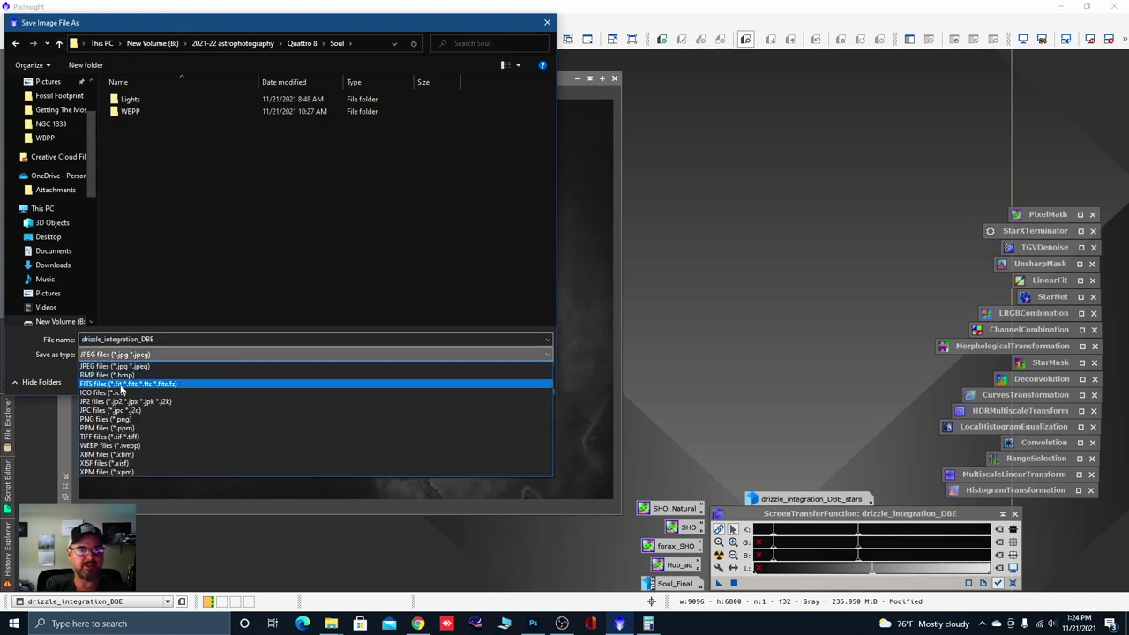
click(106, 437)
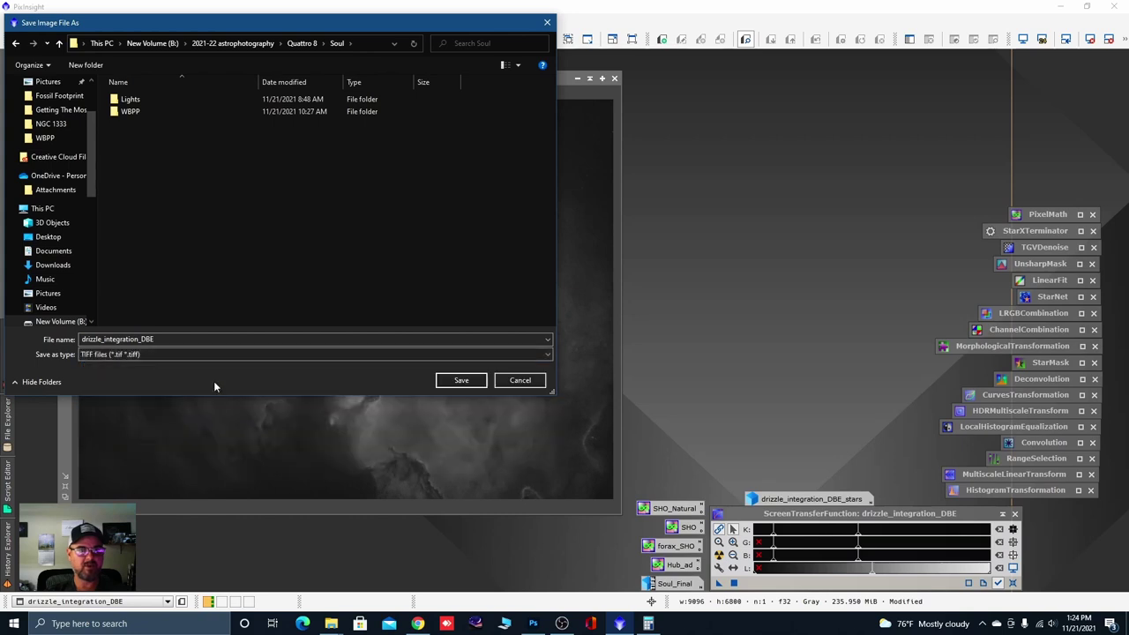
click(475, 381)
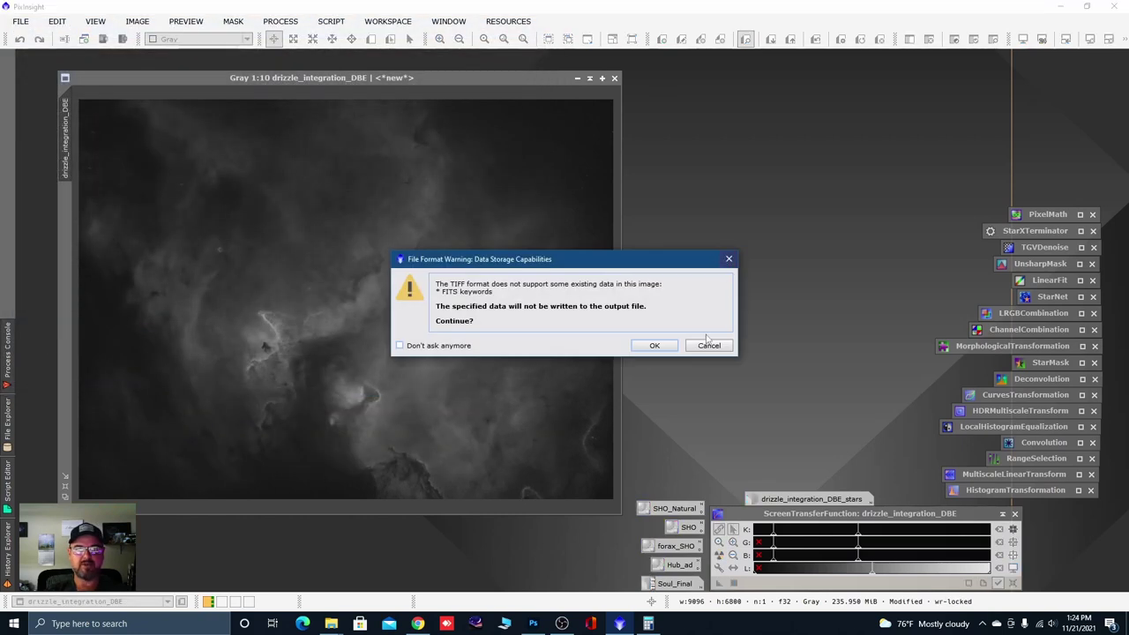
click(666, 344)
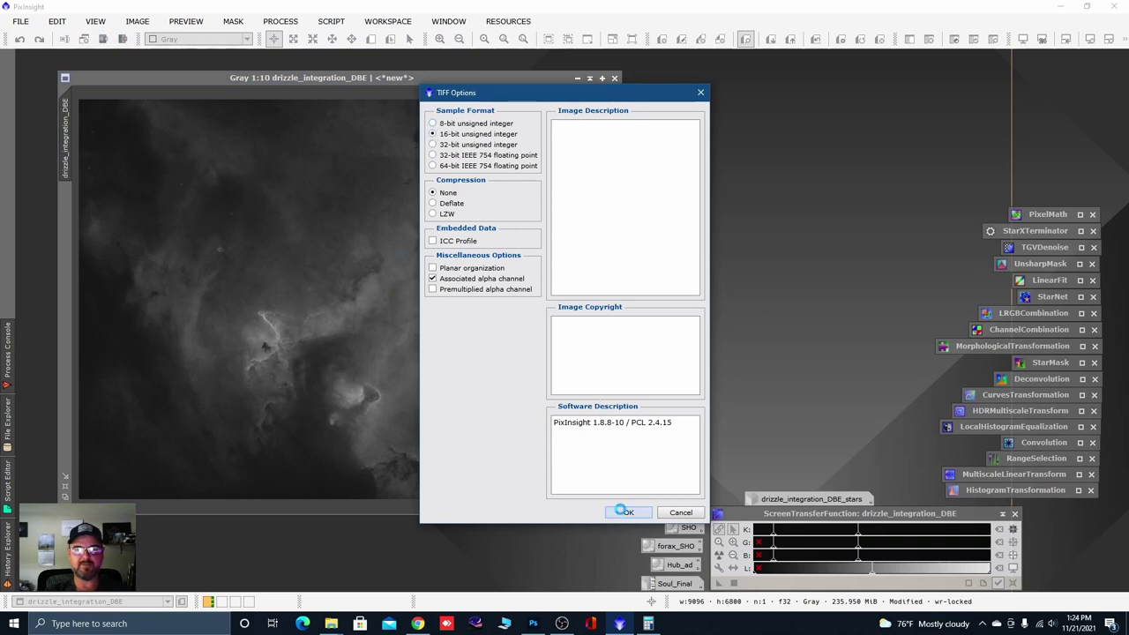
click(624, 512)
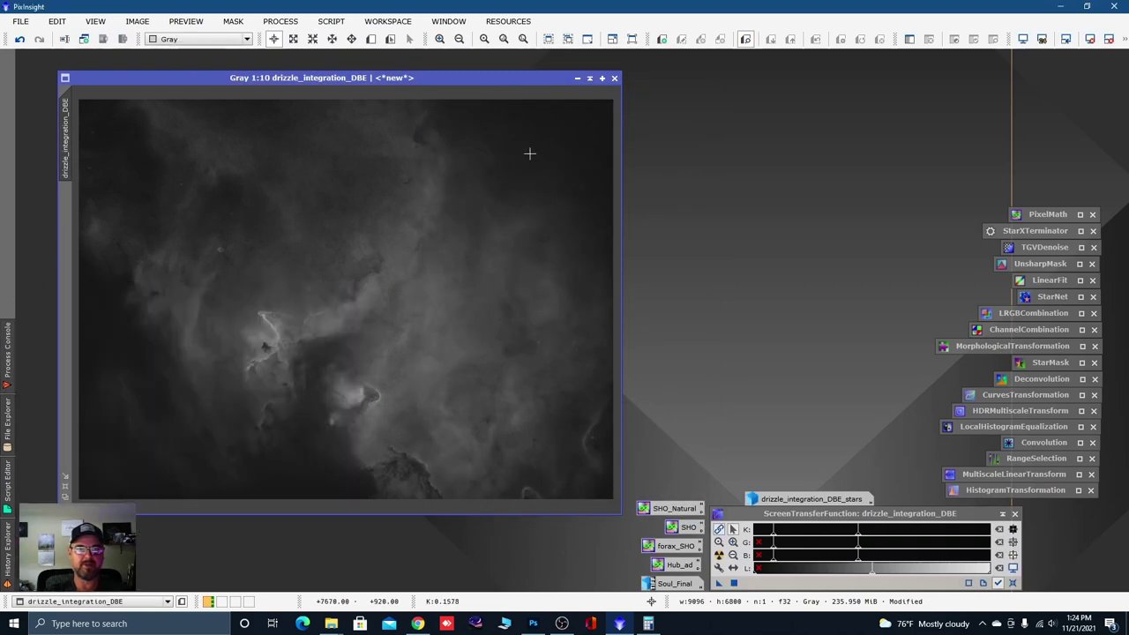
Step: Minimize the drizzle_integration_DBE image and move its icon to the lower-left corner of the workspace
click(578, 78)
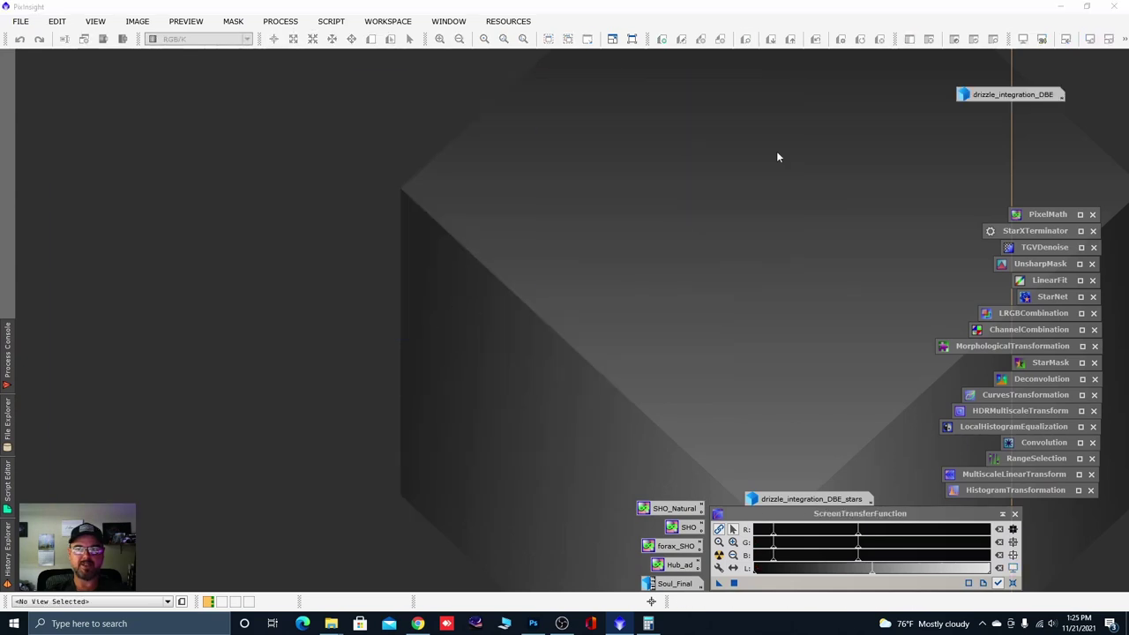
drag(986, 105, 132, 564)
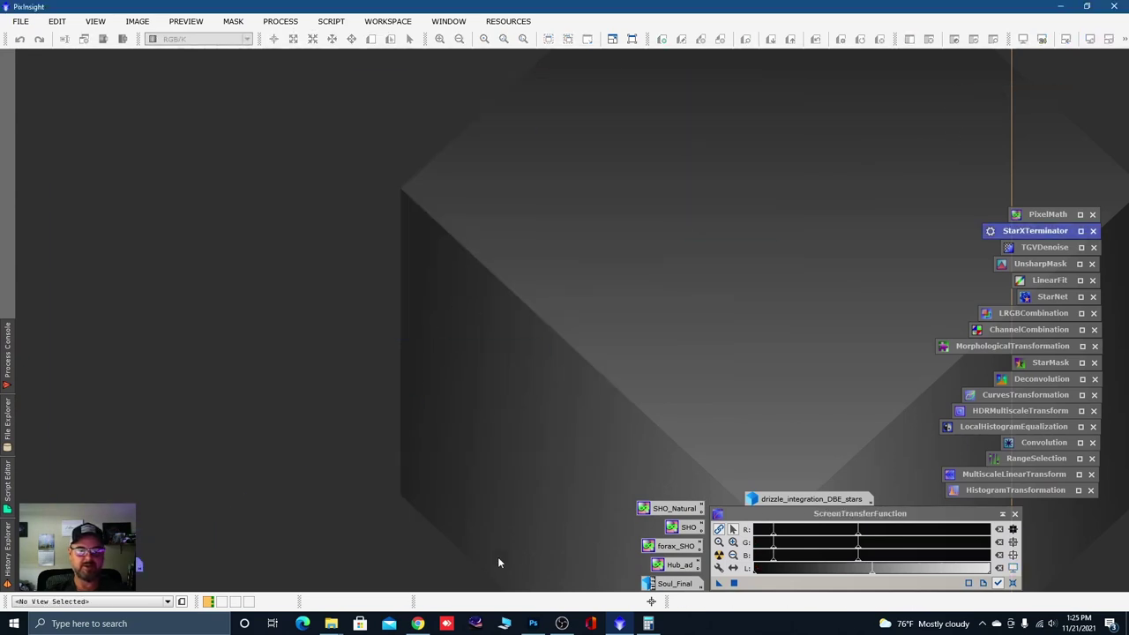
Step: Switch to Photoshop and open the drizzle_integration_DBE TIFF from New Volume (B:), 2021-22 astrophotography, Quattro 8, Soul
click(533, 623)
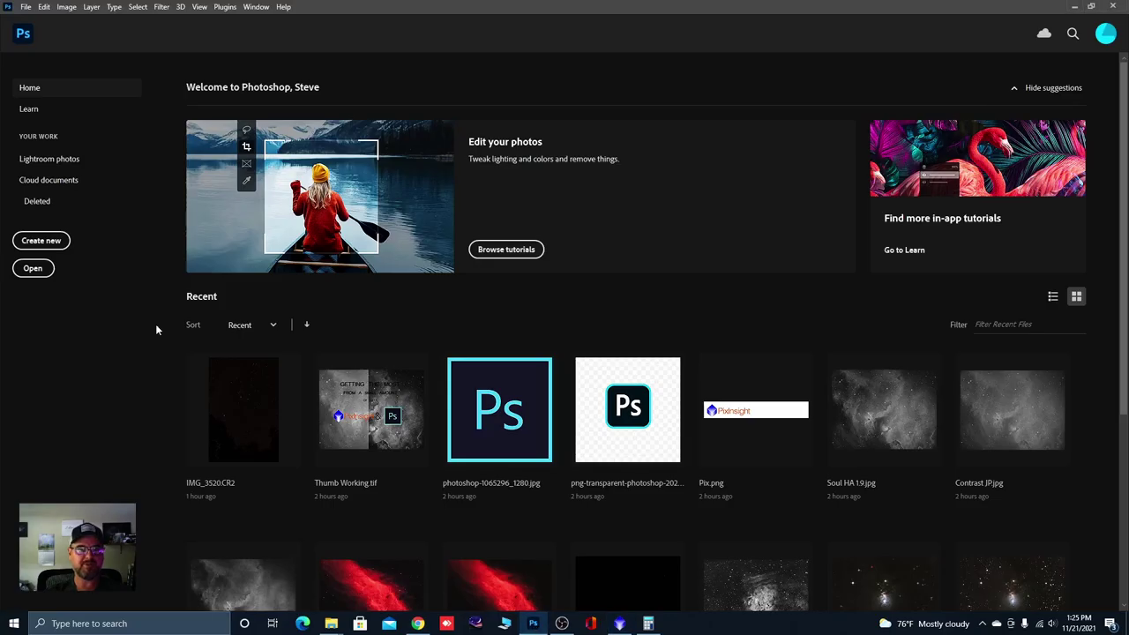
click(44, 272)
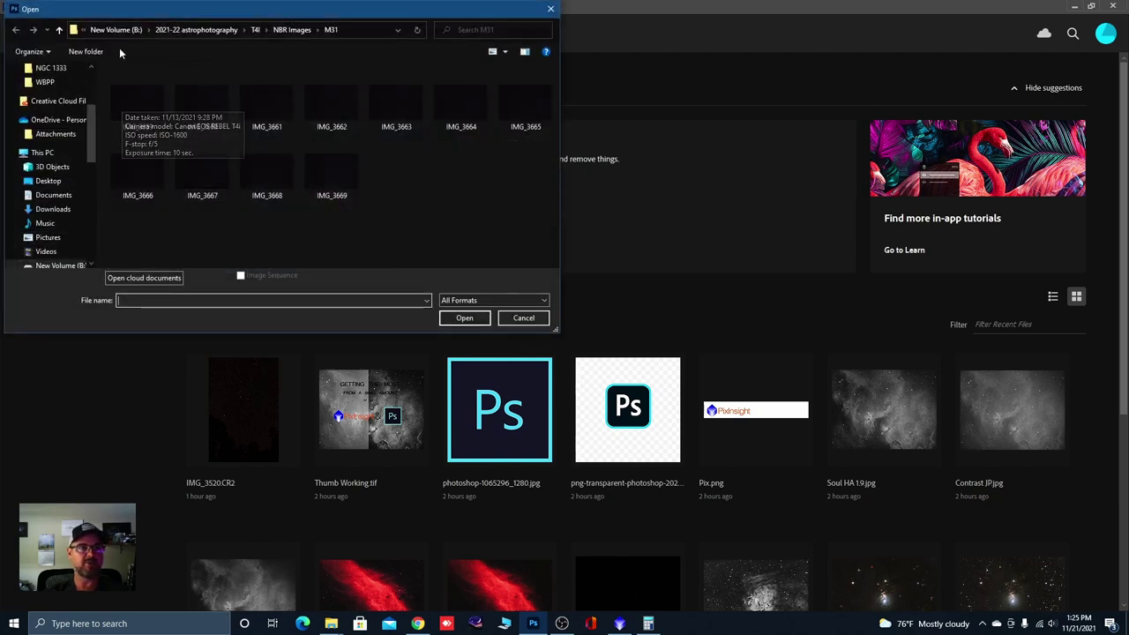
scroll(87, 179, down, 3)
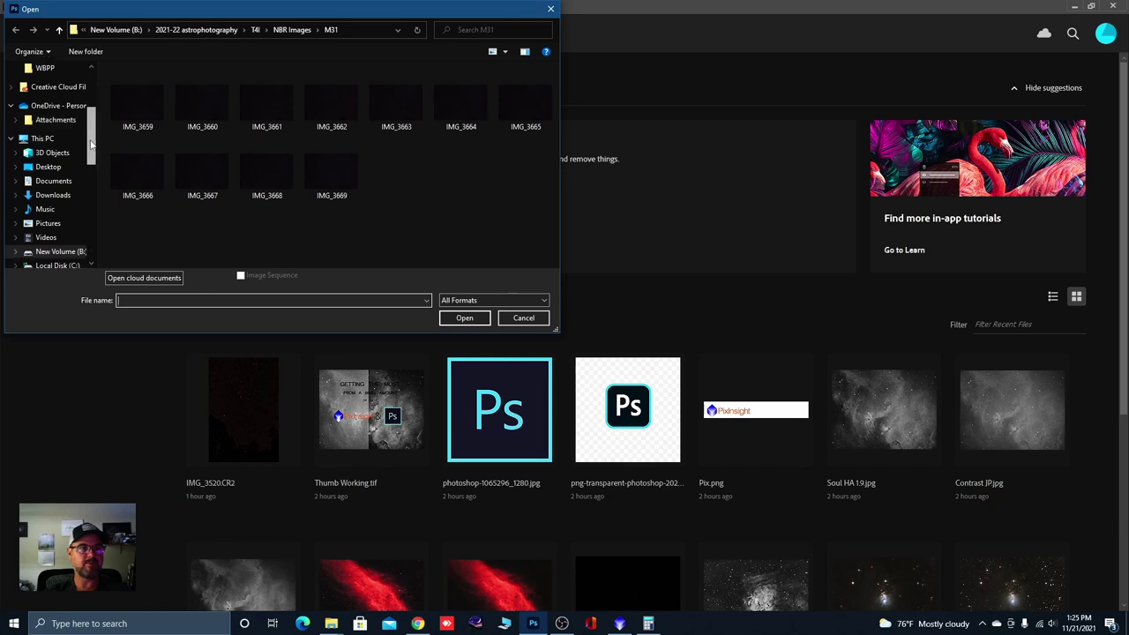
click(60, 153)
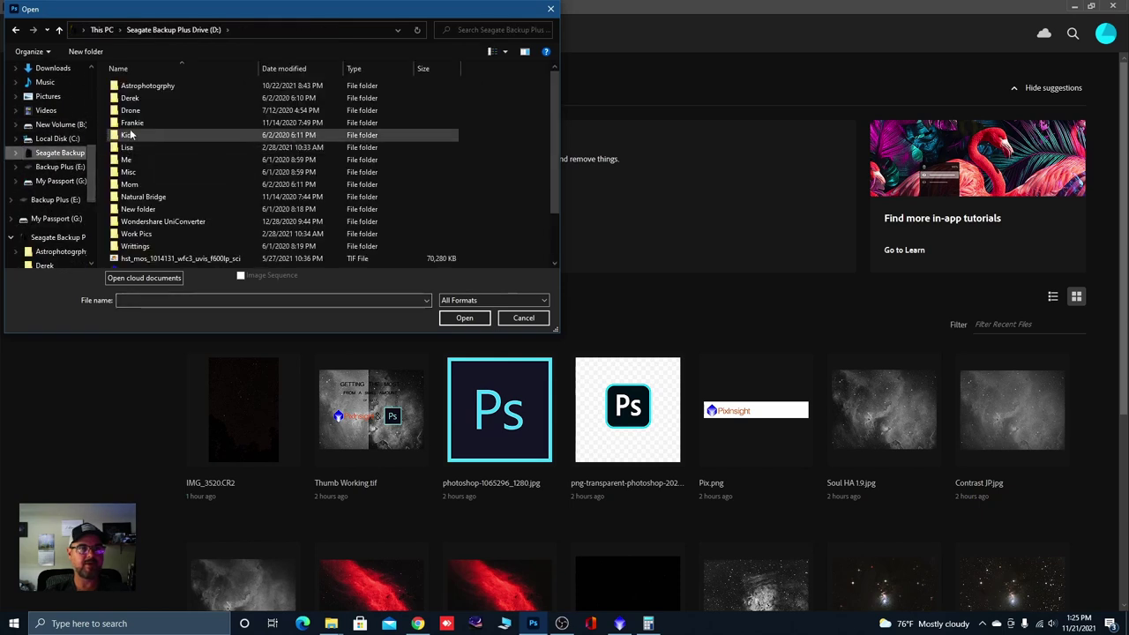
click(62, 125)
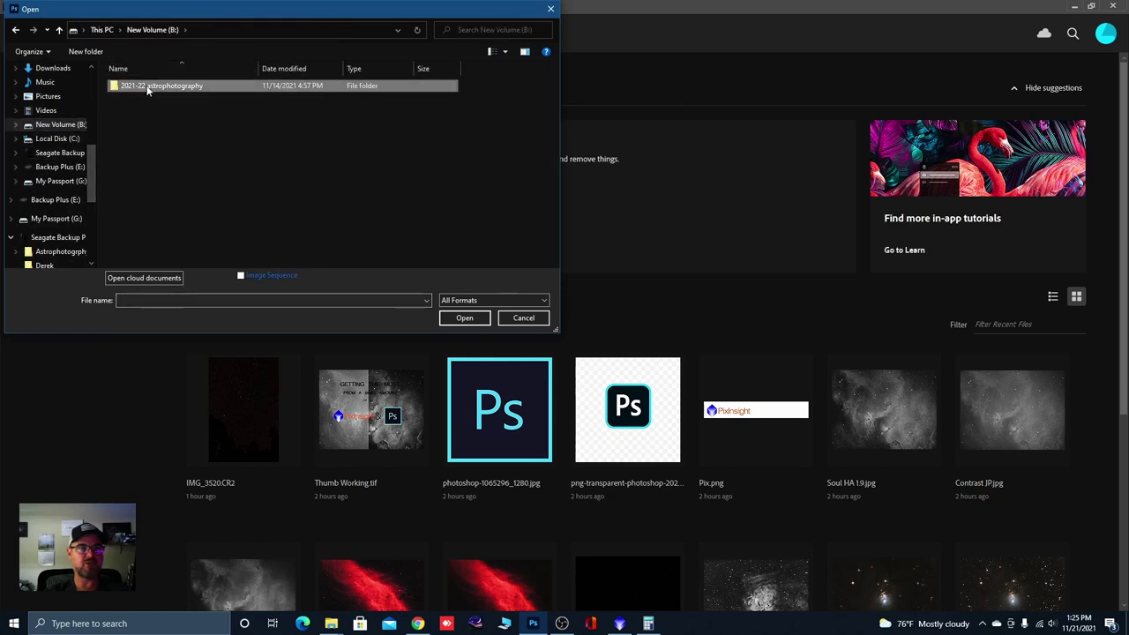
double_click(141, 85)
double_click(148, 89)
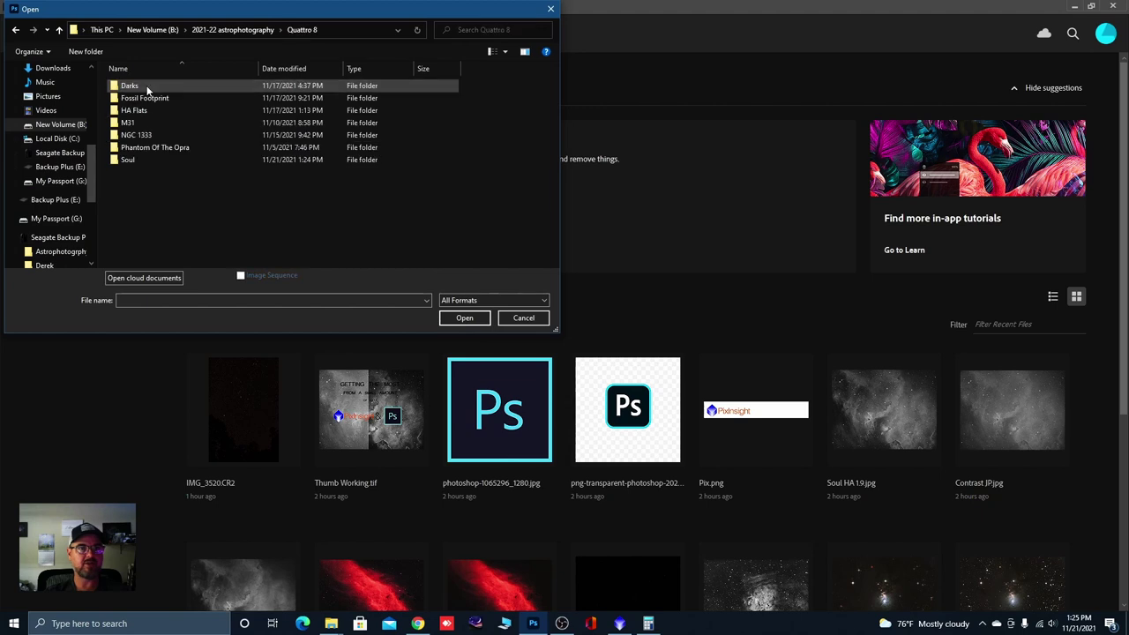
double_click(135, 159)
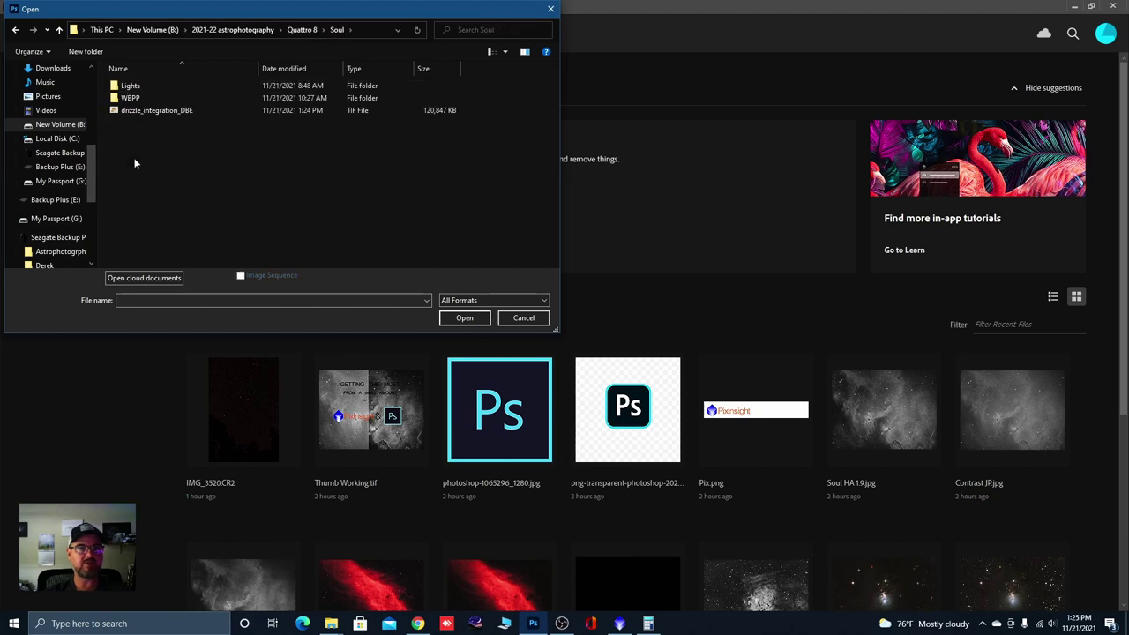
click(176, 112)
click(465, 317)
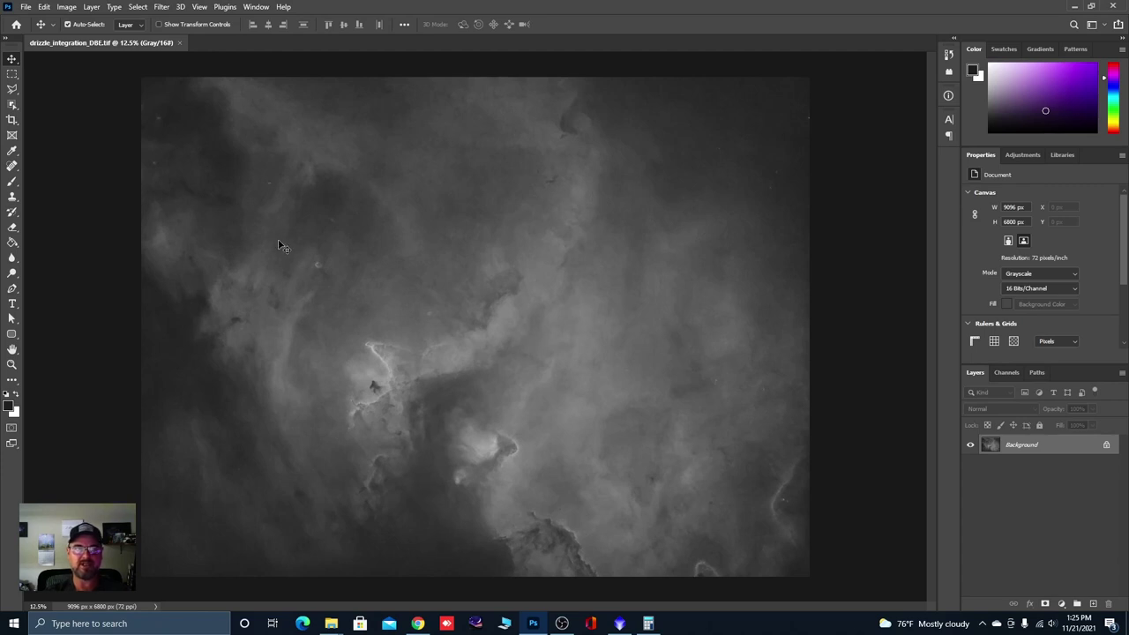
Step: Convert the grayscale image to RGB Color mode
click(68, 7)
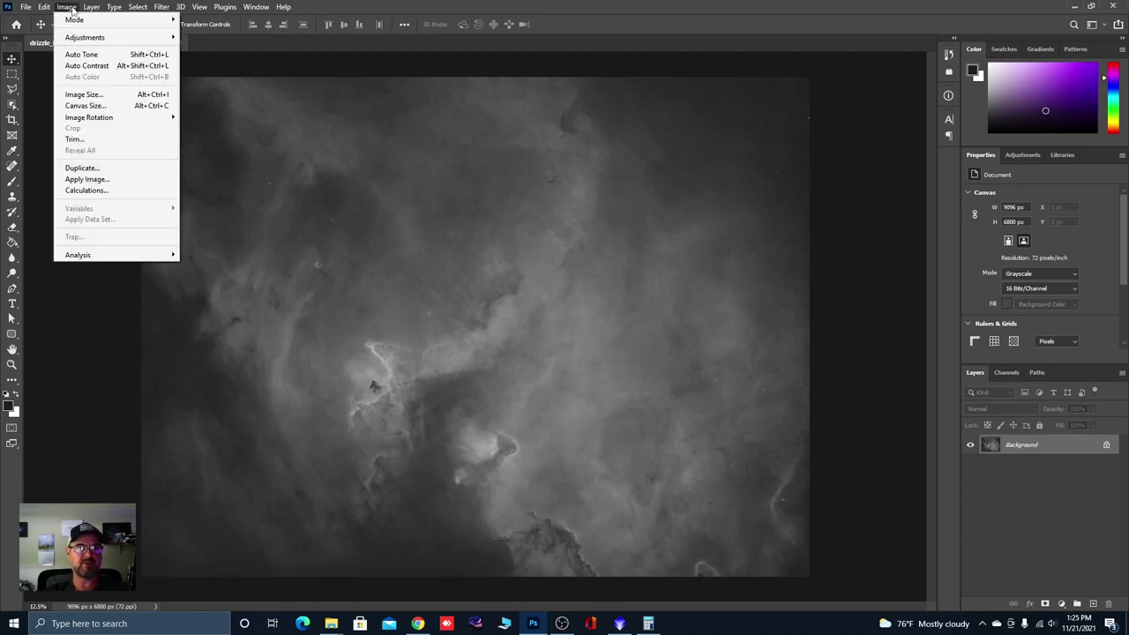
mouse_move(76, 19)
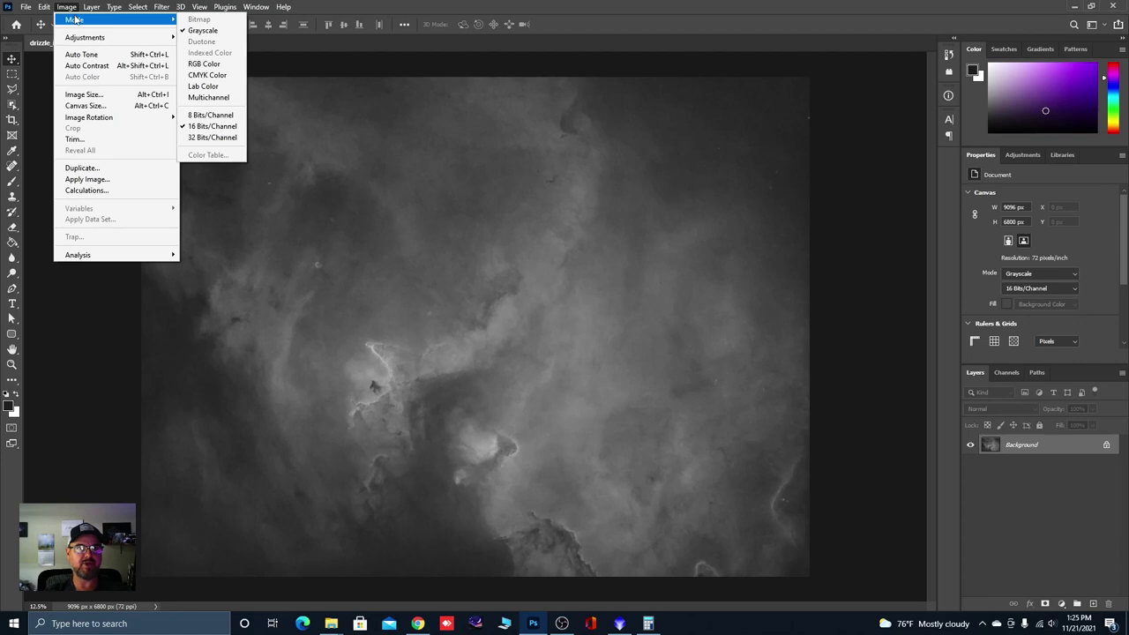
click(204, 64)
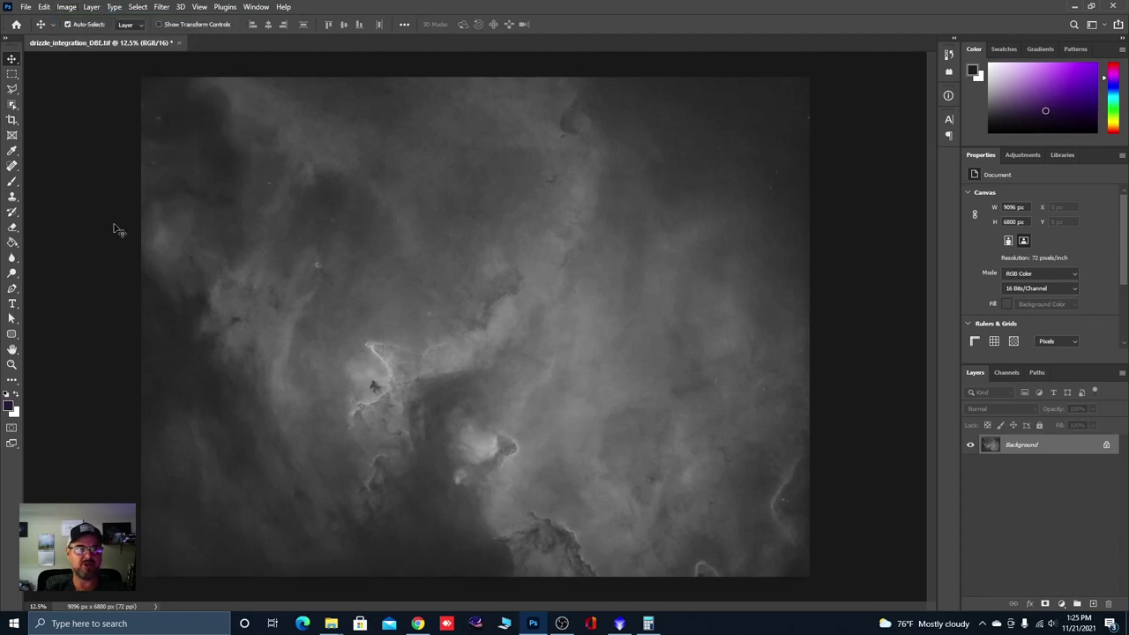
Step: Place a Color Sampler point on the dark background near the lower edge of the nebula image
click(18, 156)
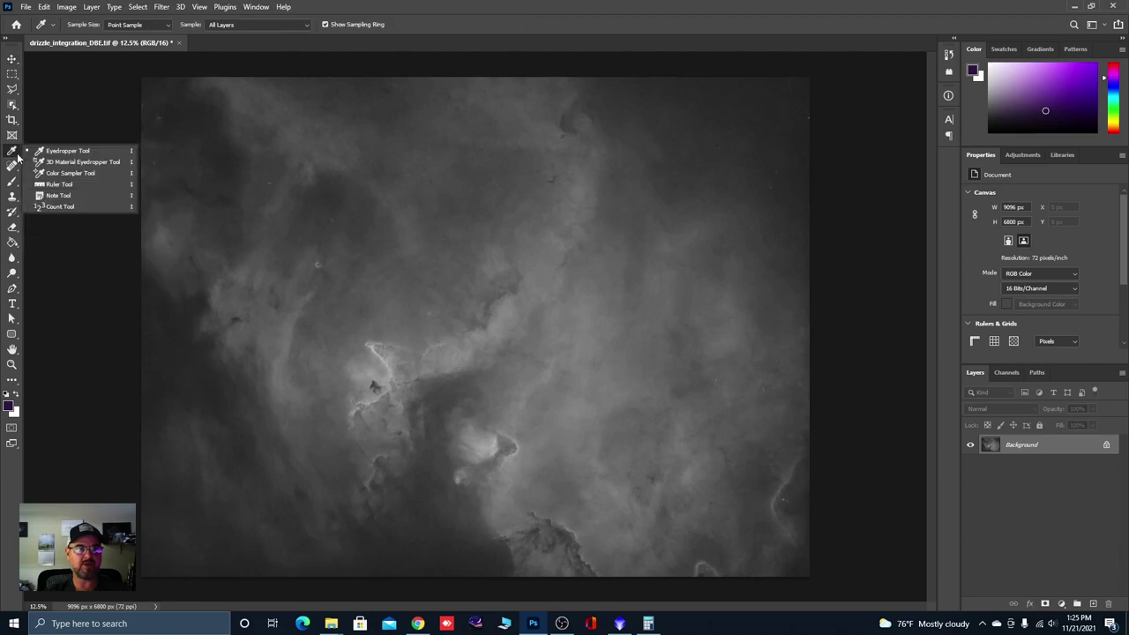
click(46, 173)
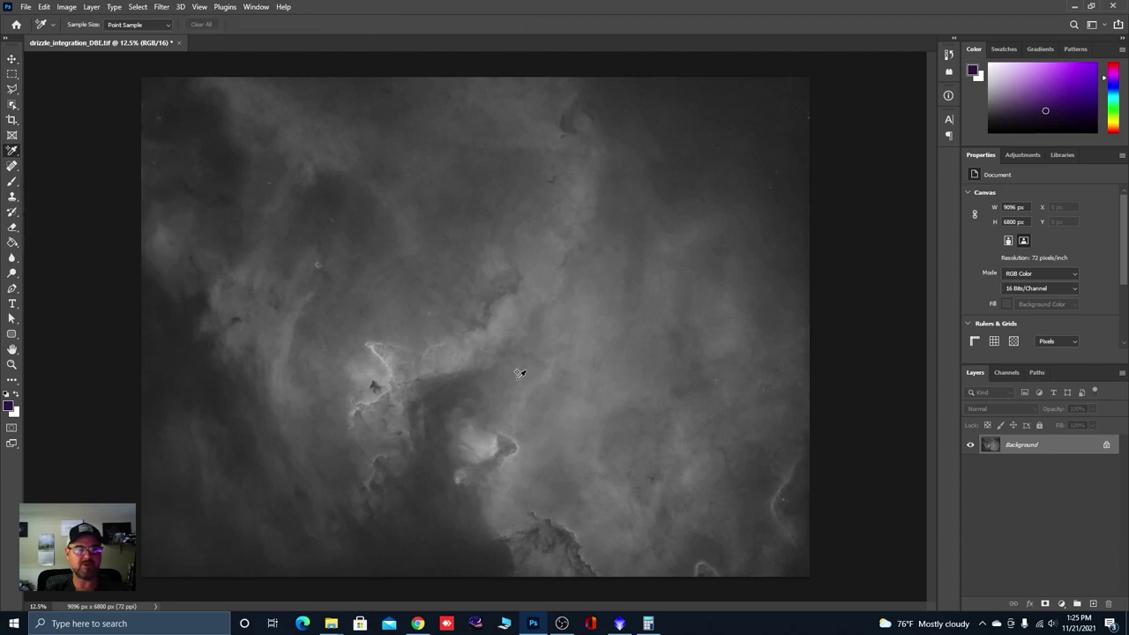
click(426, 559)
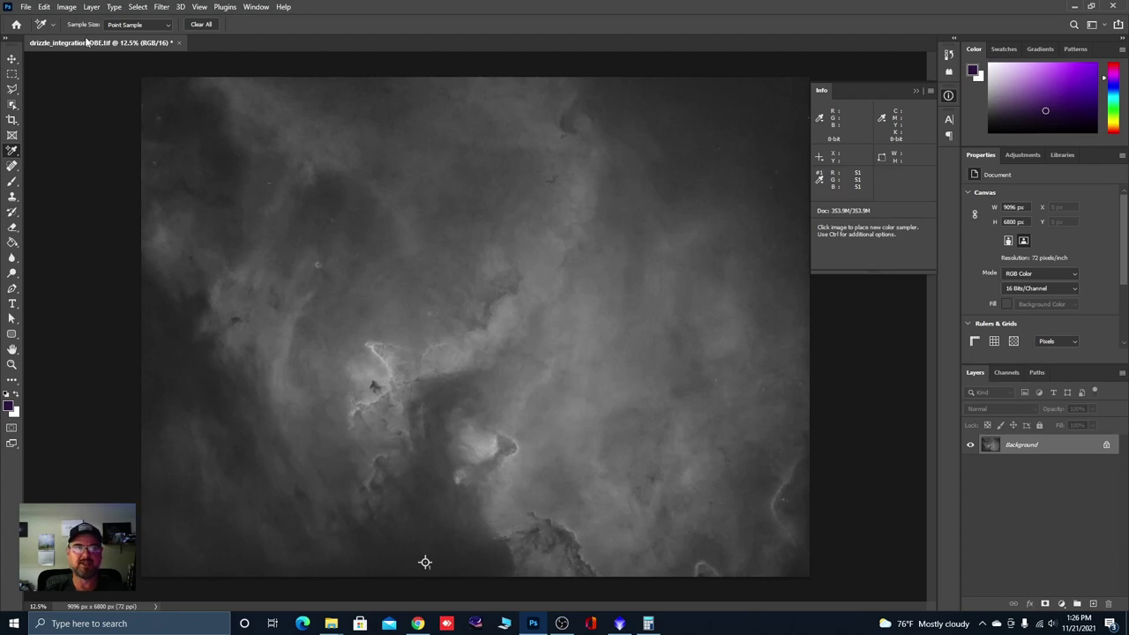
Step: Darken the background with a Levels adjustment, raising the RGB black input level to 18
click(62, 7)
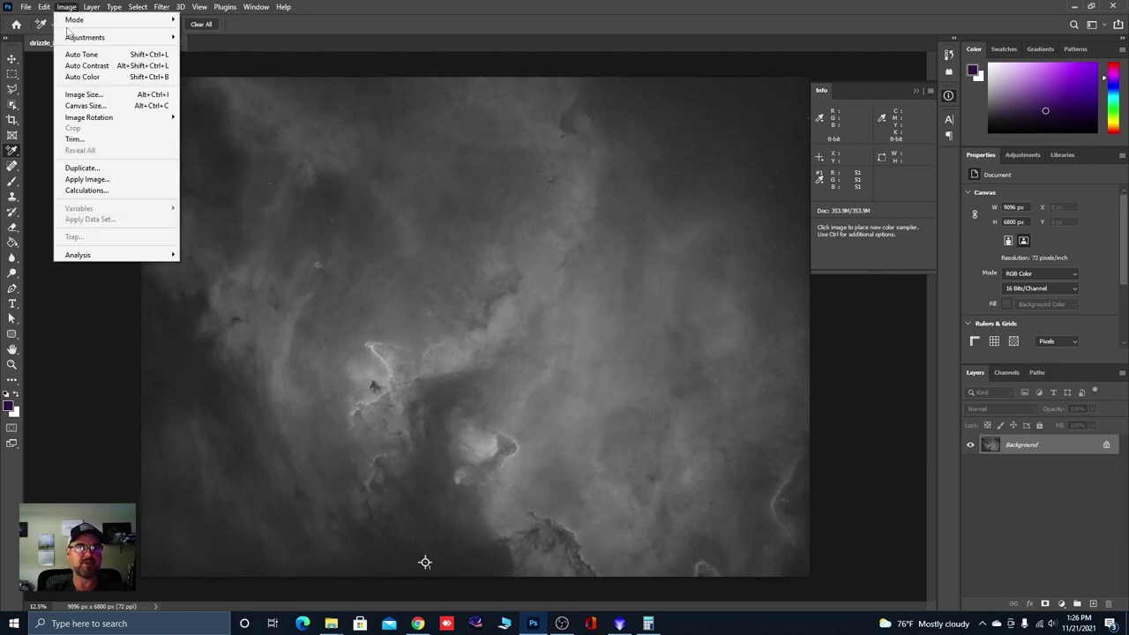
mouse_move(68, 38)
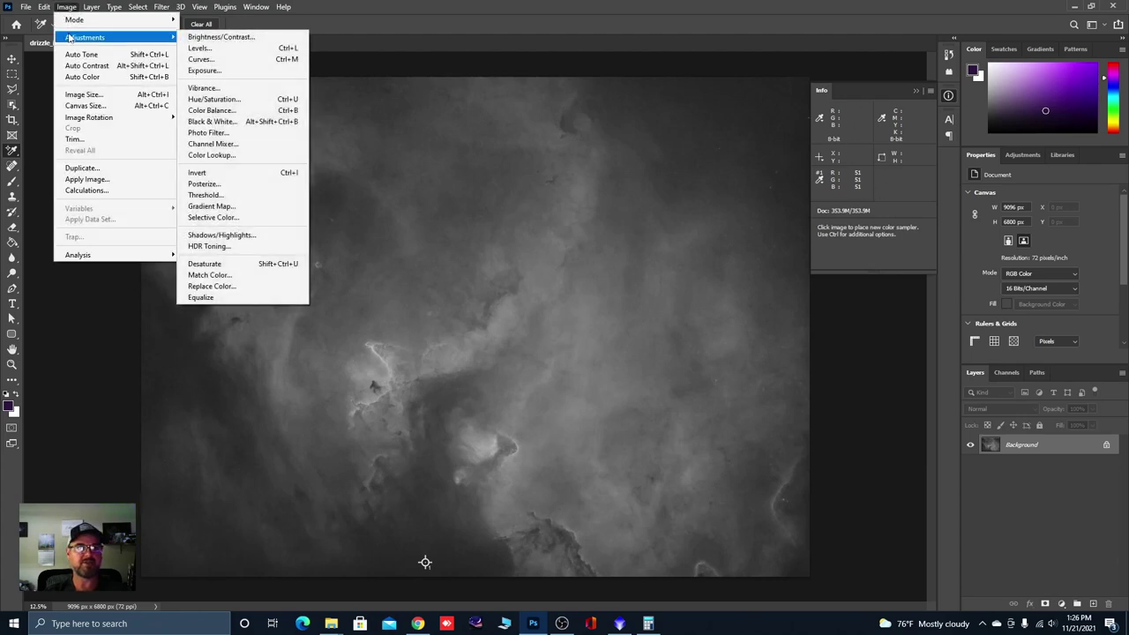
click(200, 47)
drag(752, 356, 726, 341)
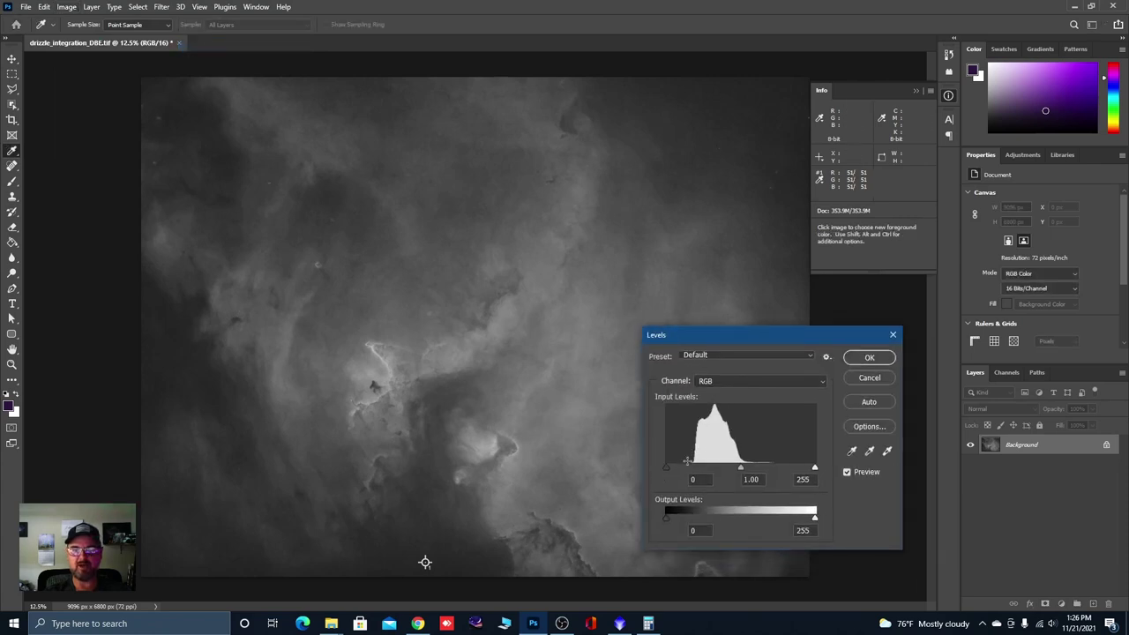
drag(665, 466, 674, 466)
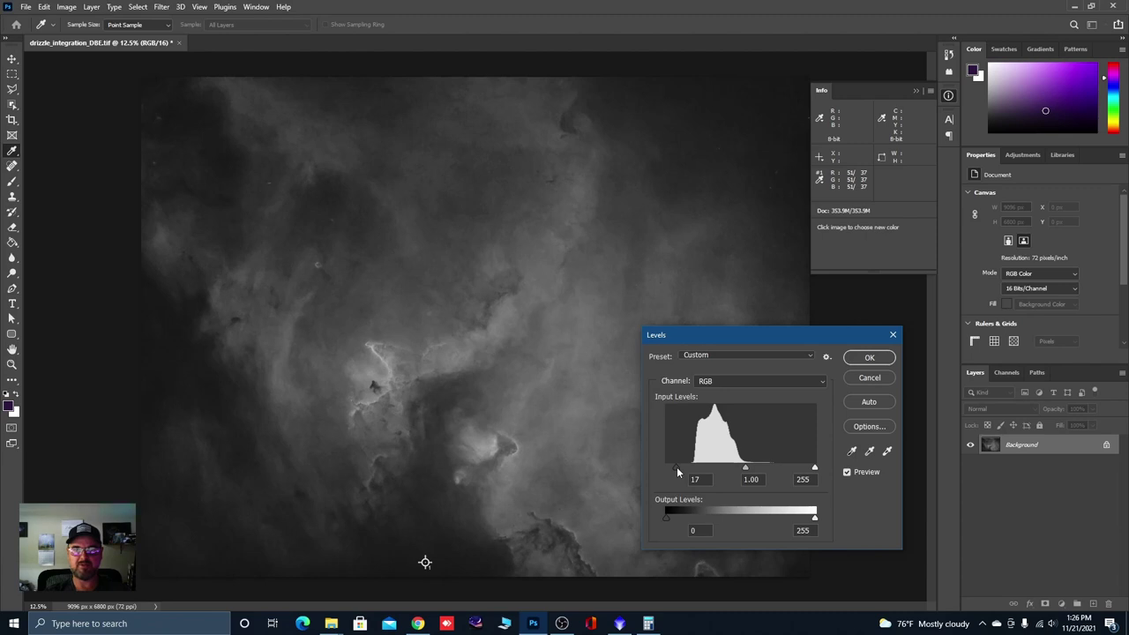
click(678, 474)
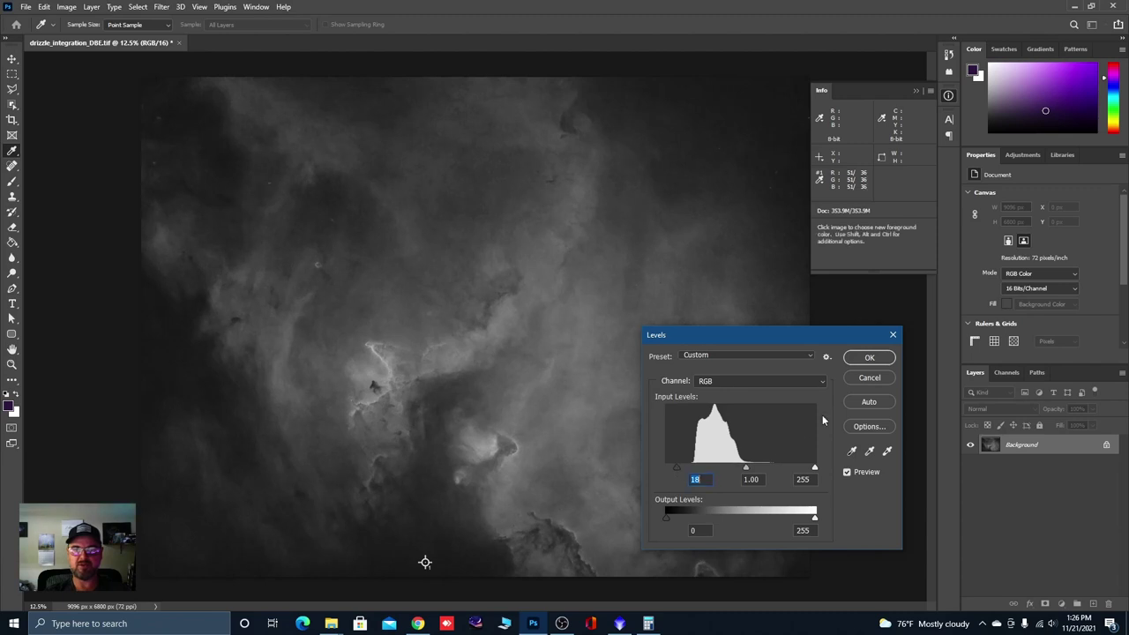
click(864, 360)
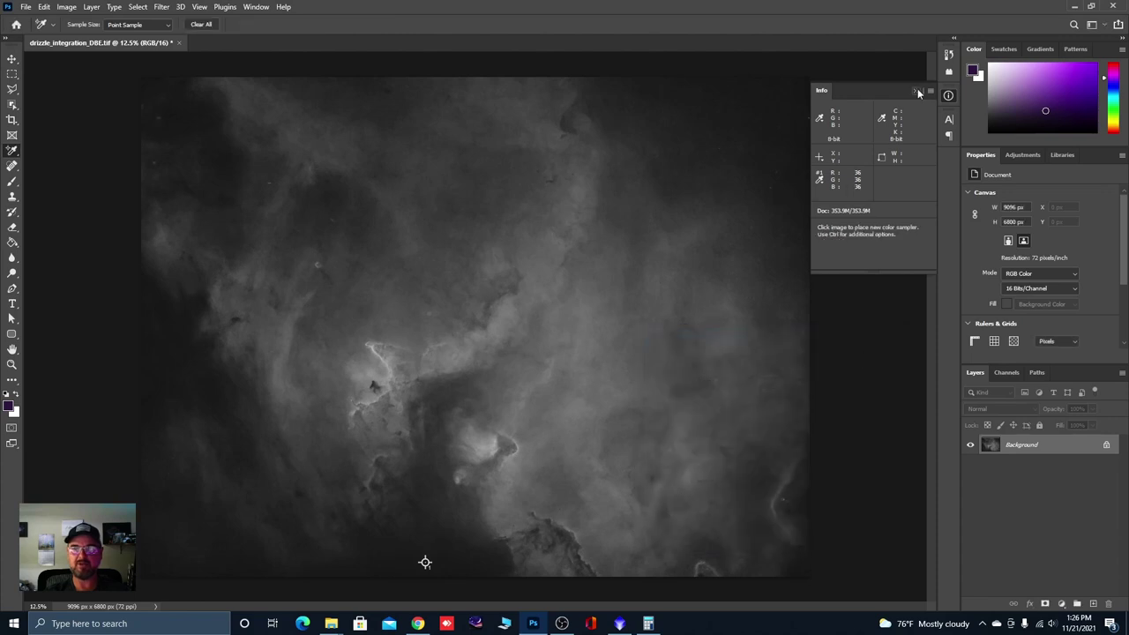
Step: Collapse the Info read-out and duplicate the Background layer
click(920, 88)
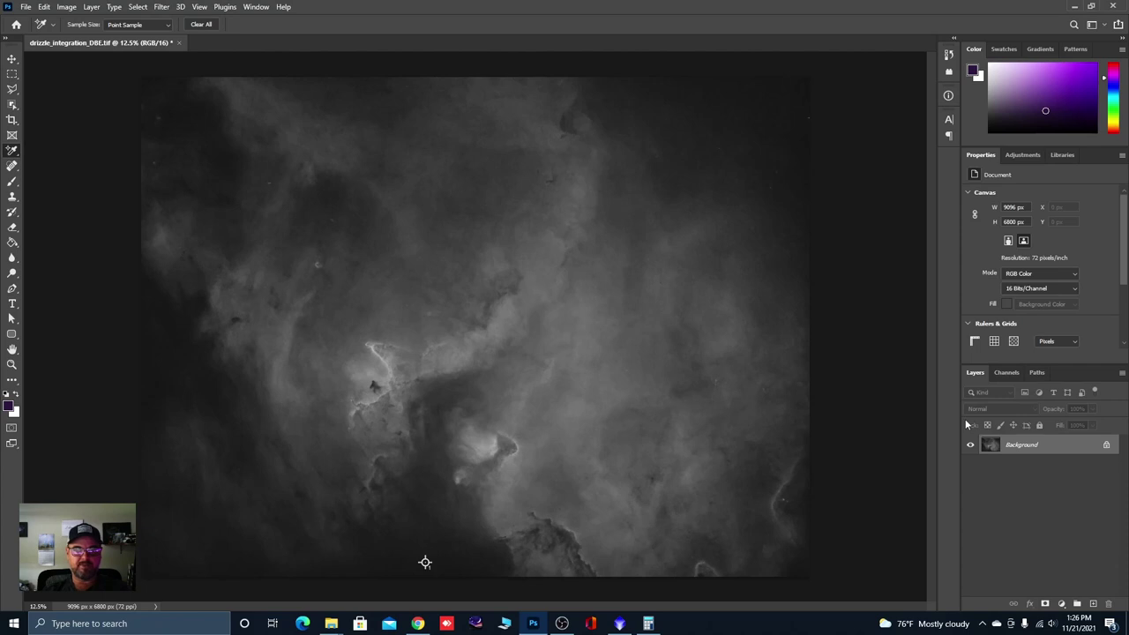
drag(1020, 450, 1093, 603)
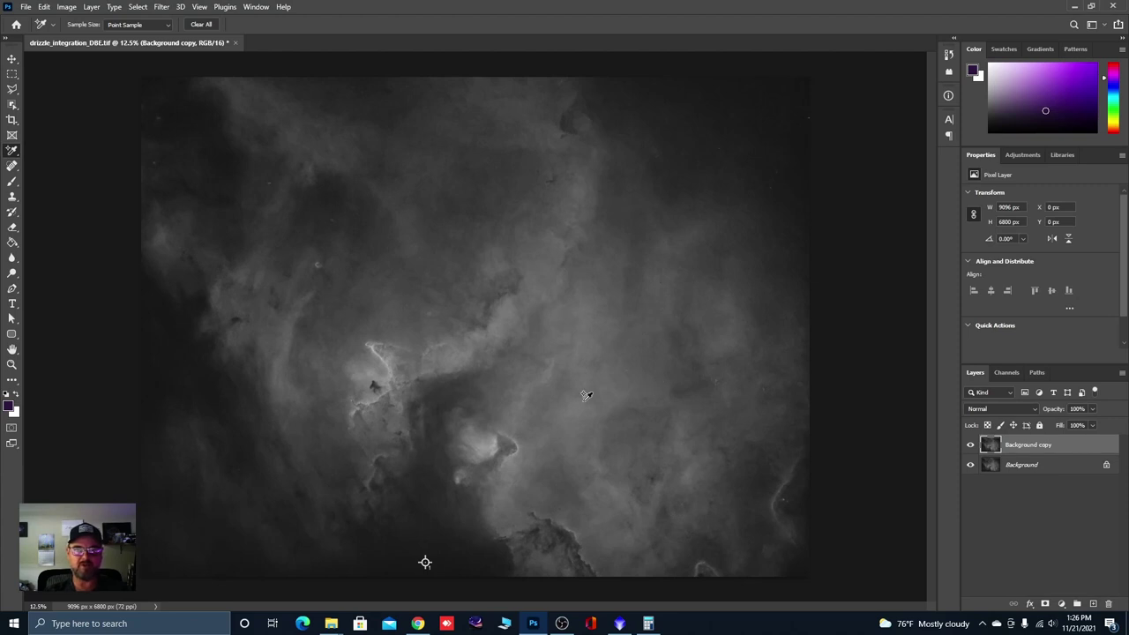
Step: Examine the noise and leftover star artifacts up close across the nebula and its dark upper-right corner
scroll(359, 266, up, 1)
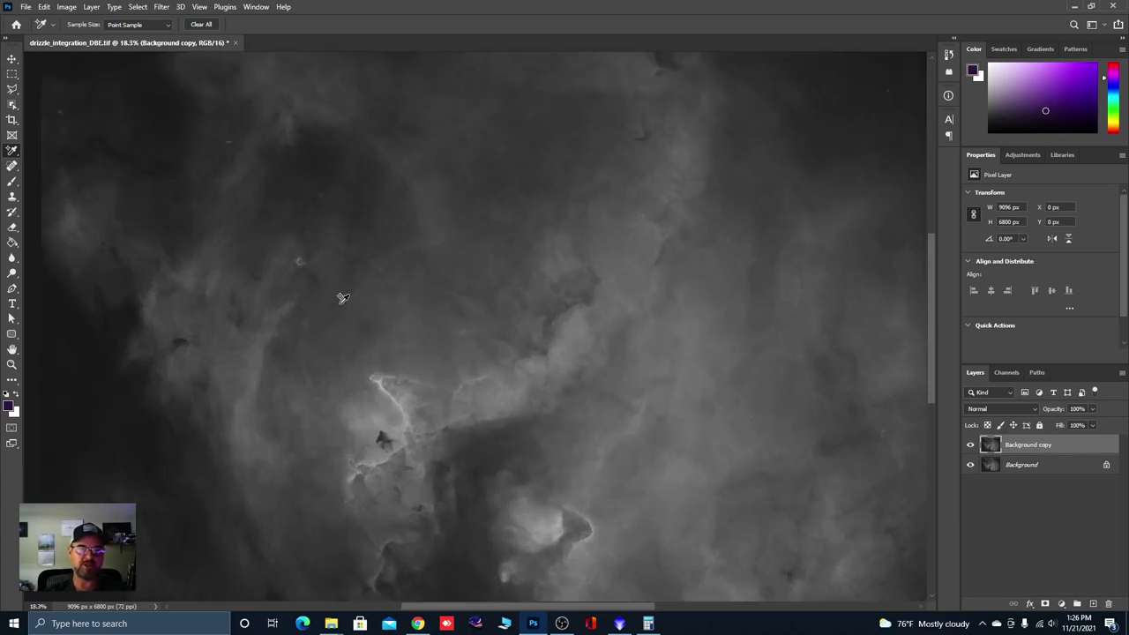
scroll(377, 327, up, 1)
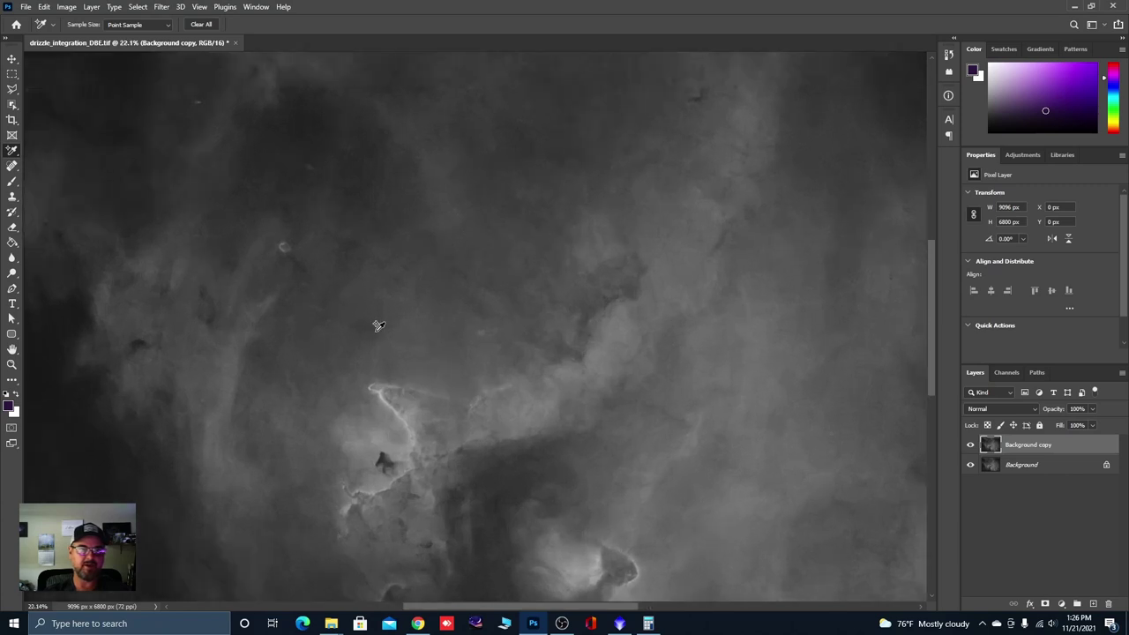
scroll(348, 324, down, 2)
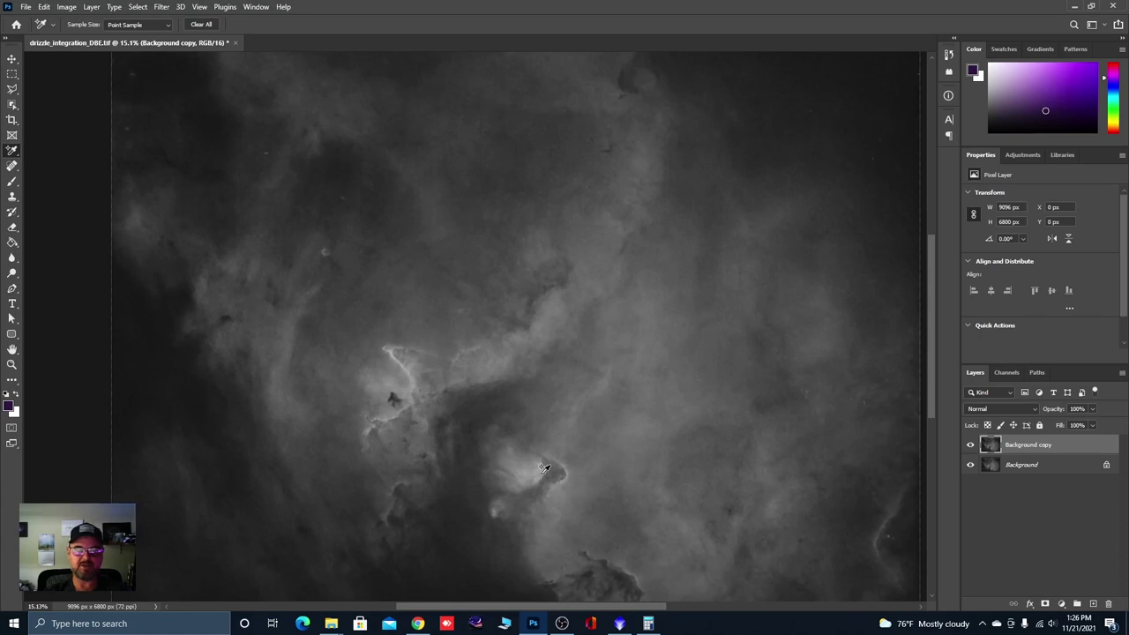
scroll(408, 349, down, 1)
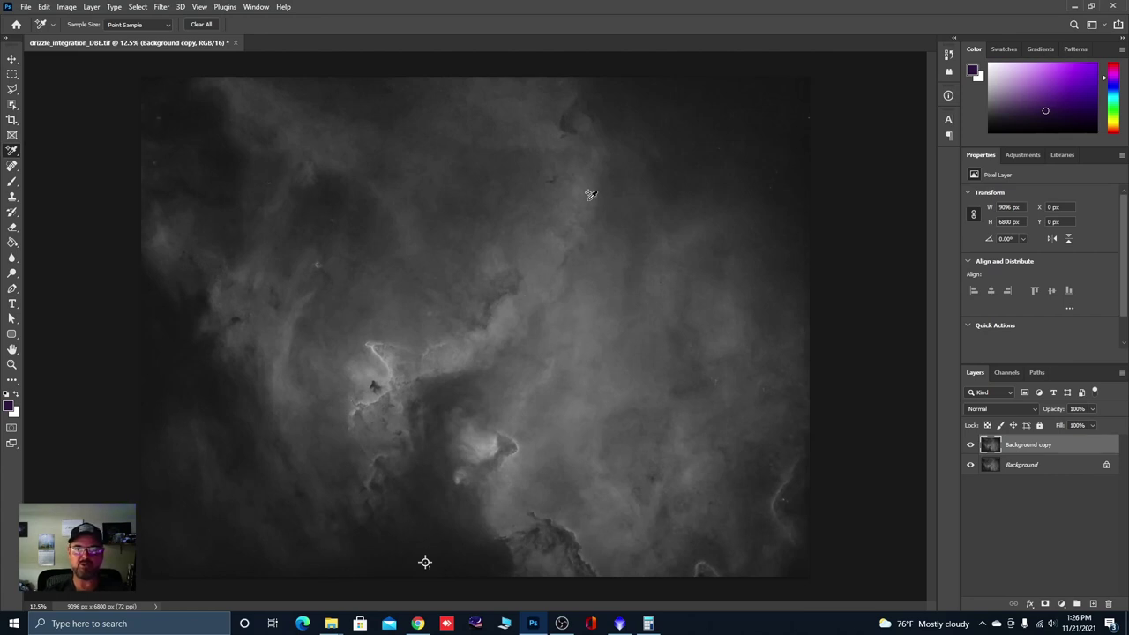
scroll(719, 123, up, 2)
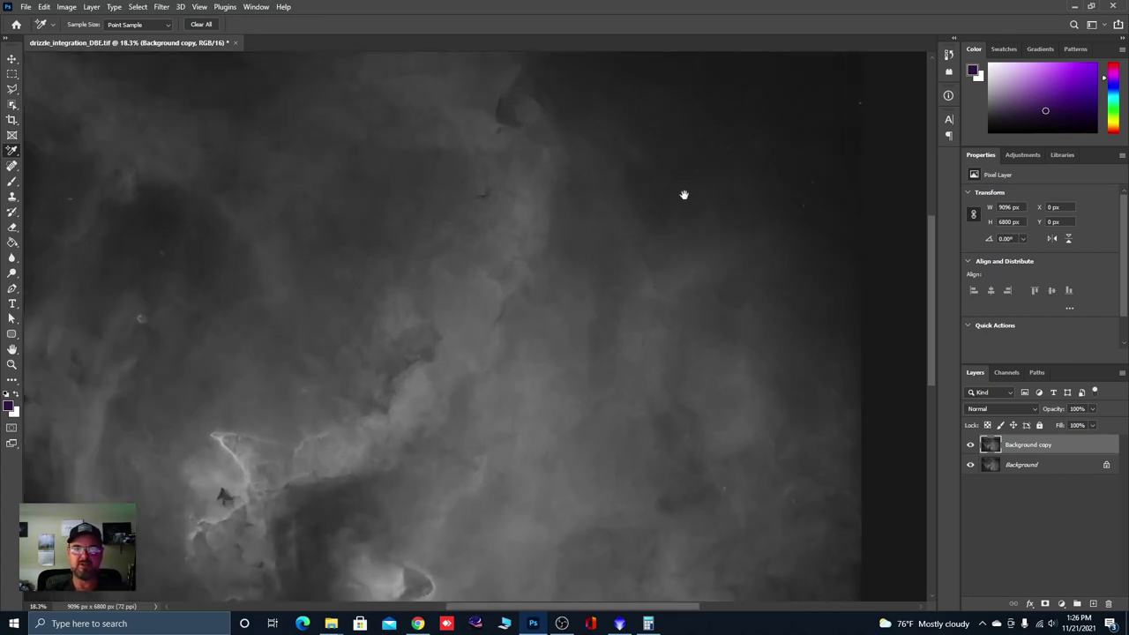
drag(683, 194, 531, 321)
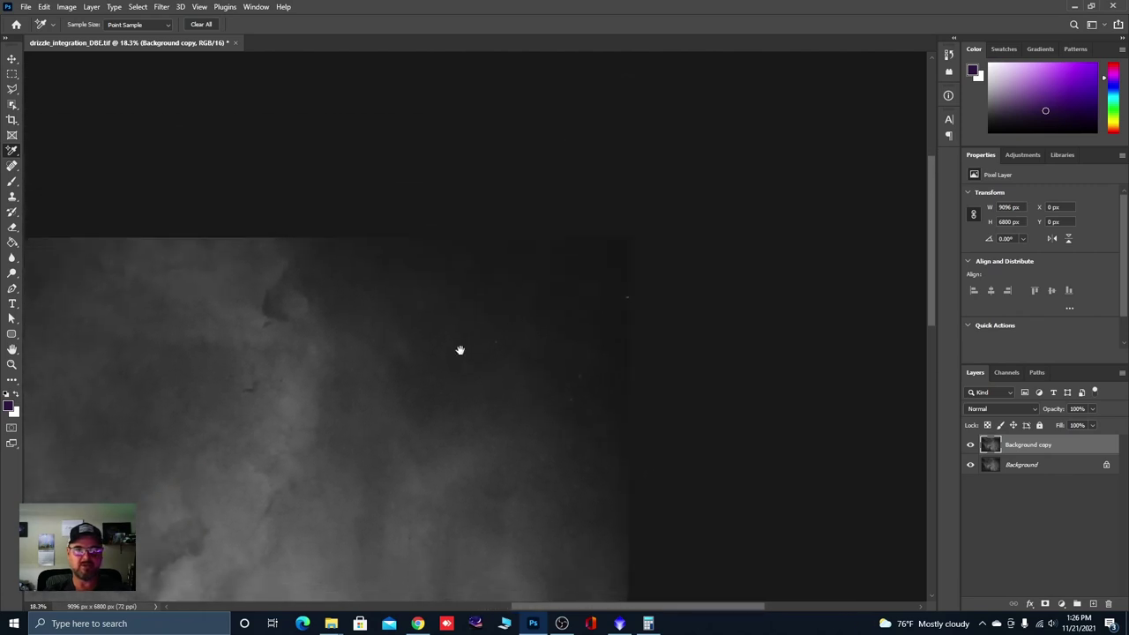
scroll(459, 350, up, 2)
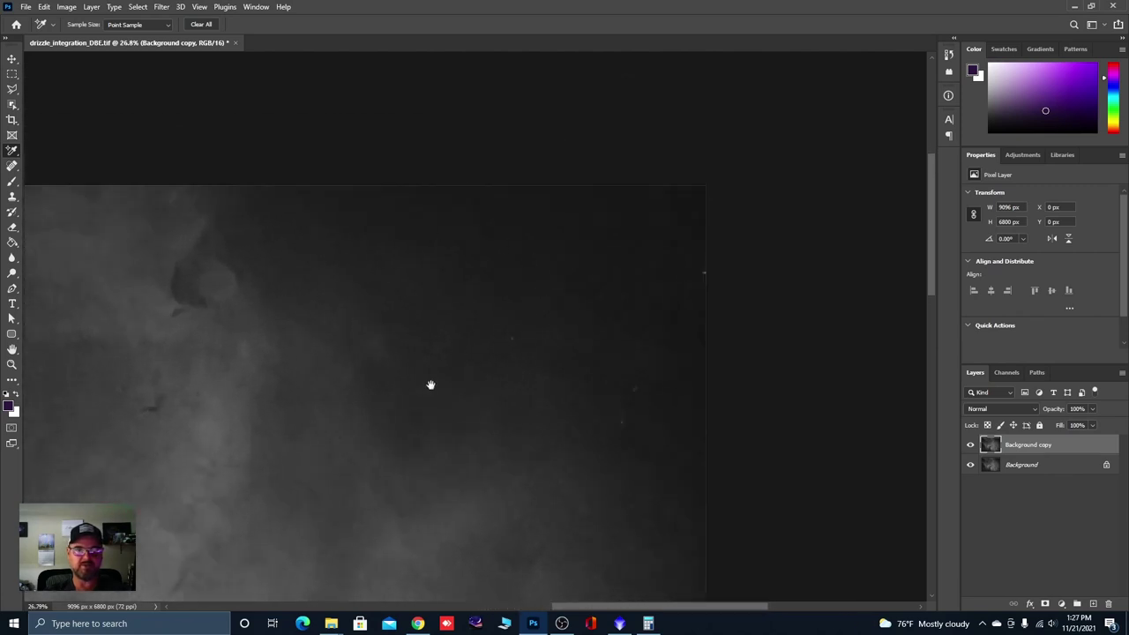
scroll(430, 385, up, 1)
scroll(565, 322, up, 1)
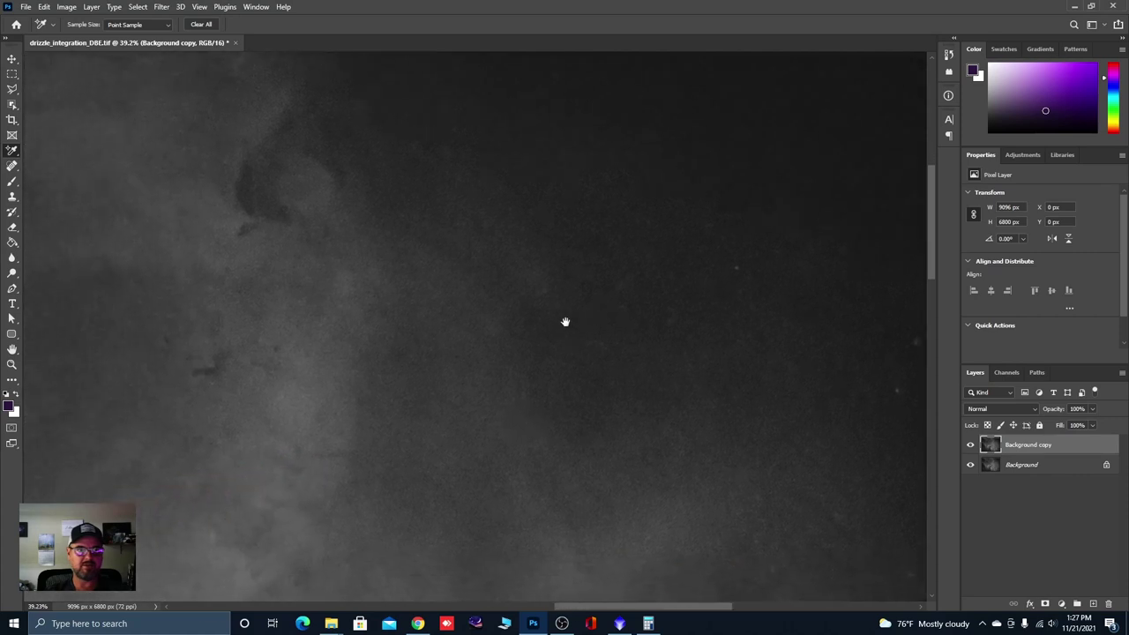
drag(569, 321, 673, 378)
scroll(661, 308, down, 1)
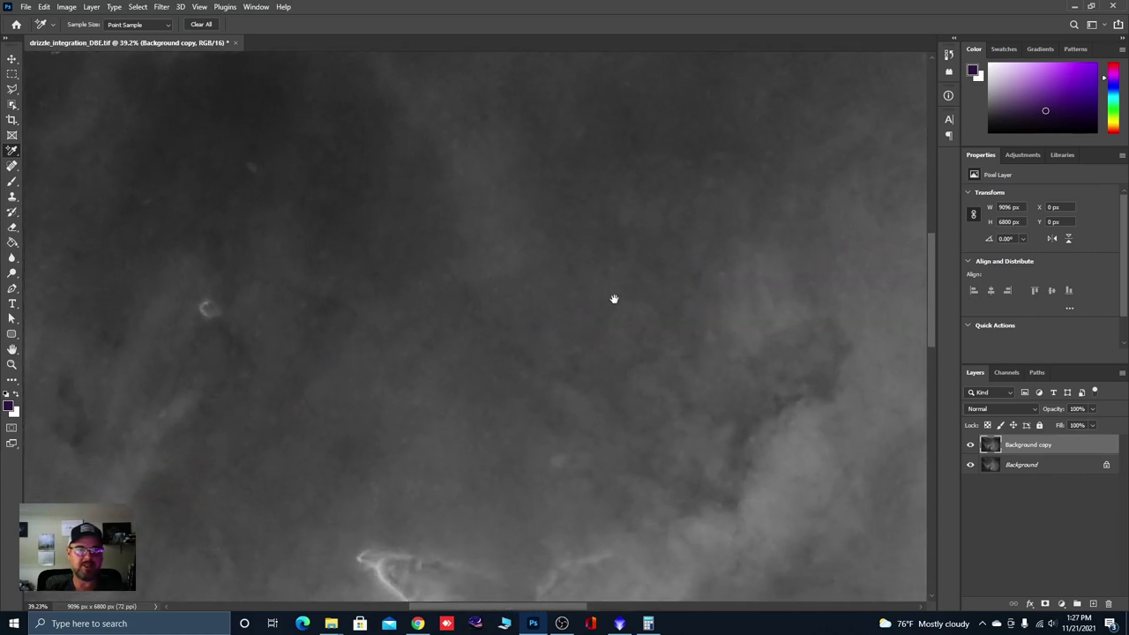
scroll(513, 275, down, 5)
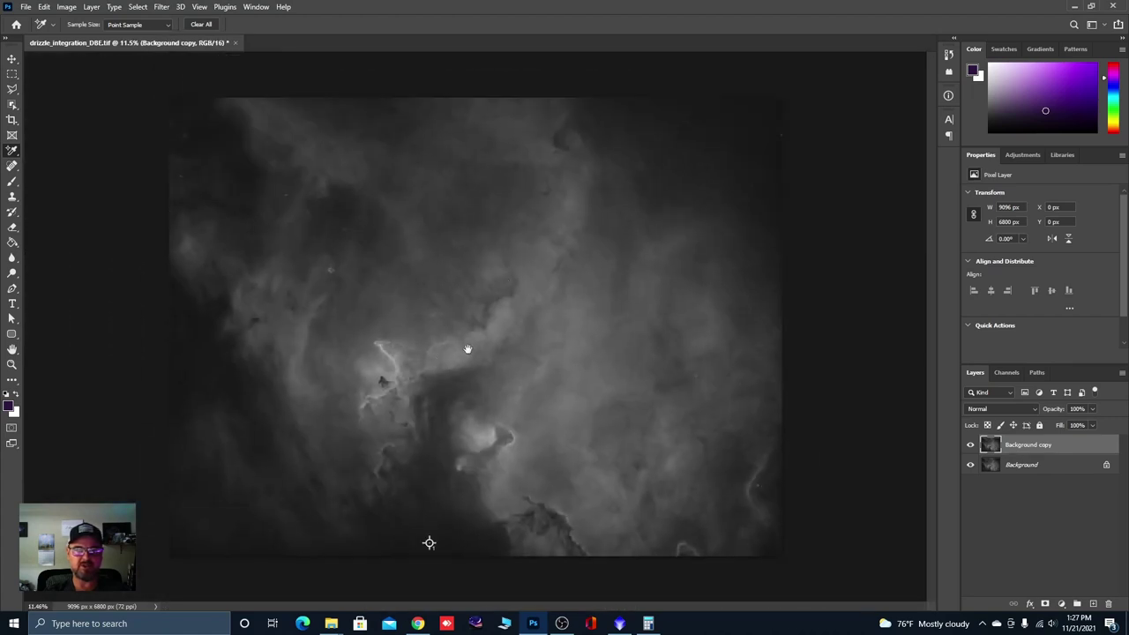
scroll(465, 347, up, 1)
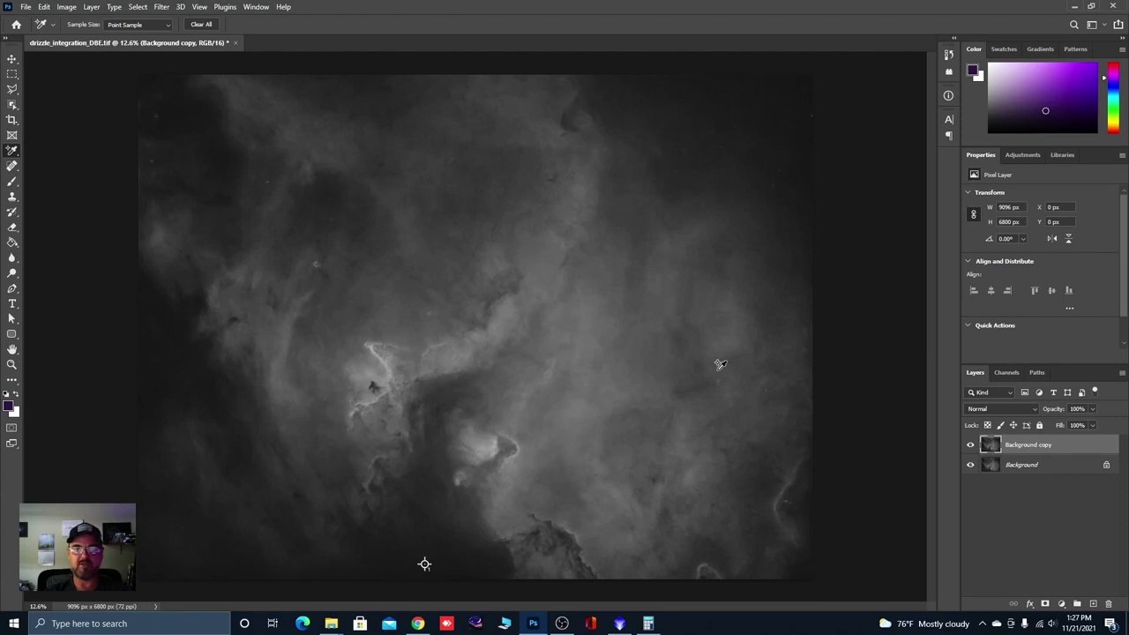
Step: Apply the Camera Raw Filter to the Background copy layer with Noise Reduction set to 77
click(1021, 467)
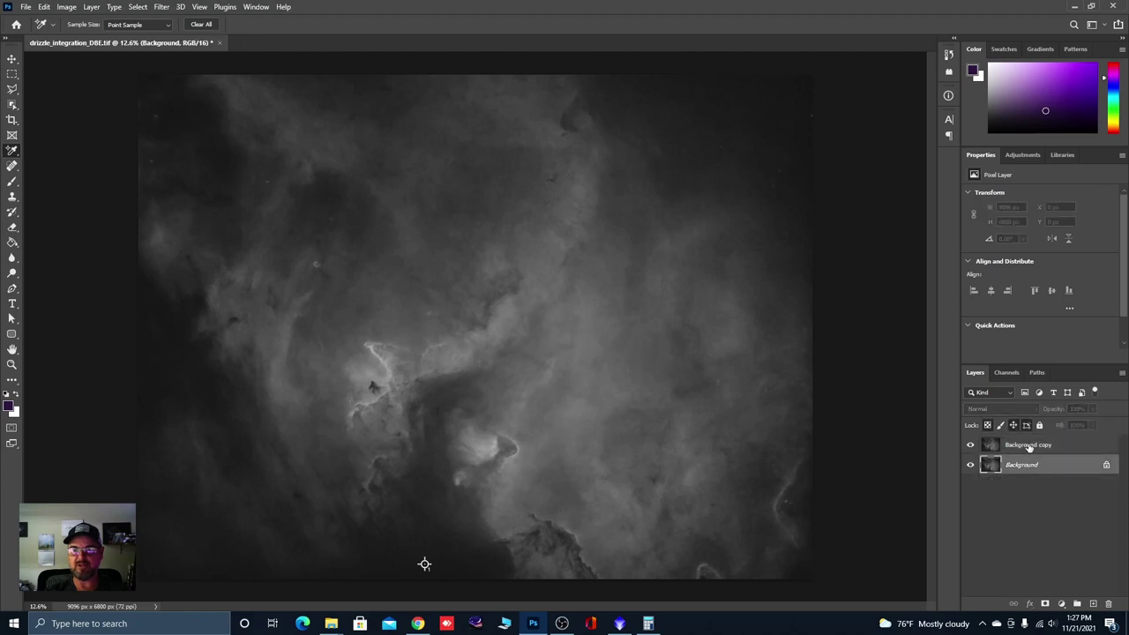
click(1029, 448)
click(970, 448)
click(971, 449)
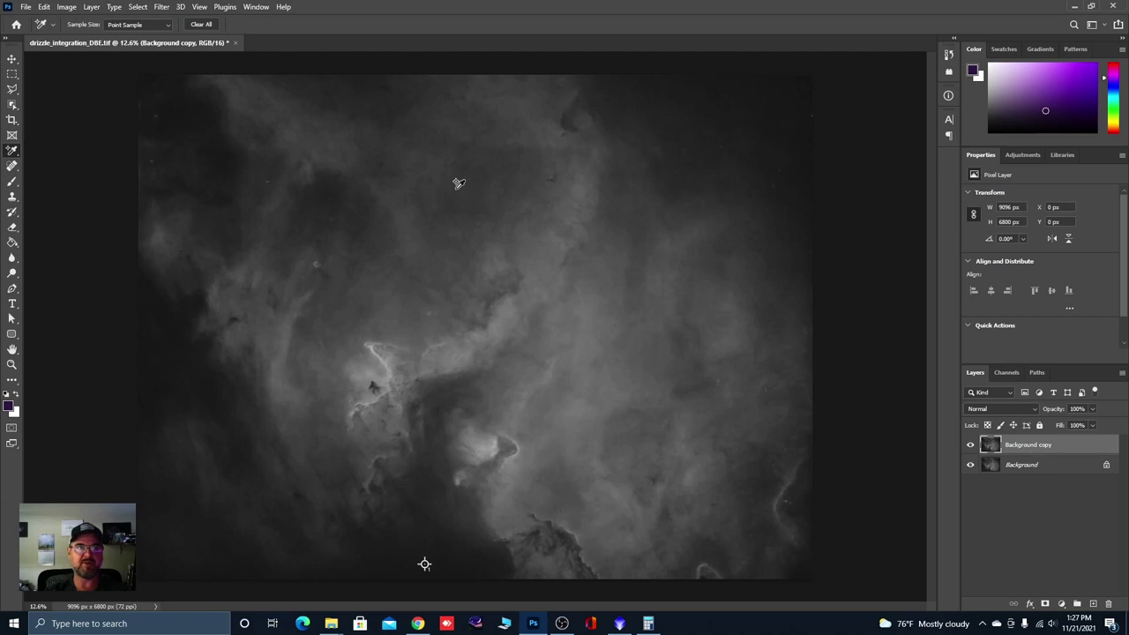
click(162, 7)
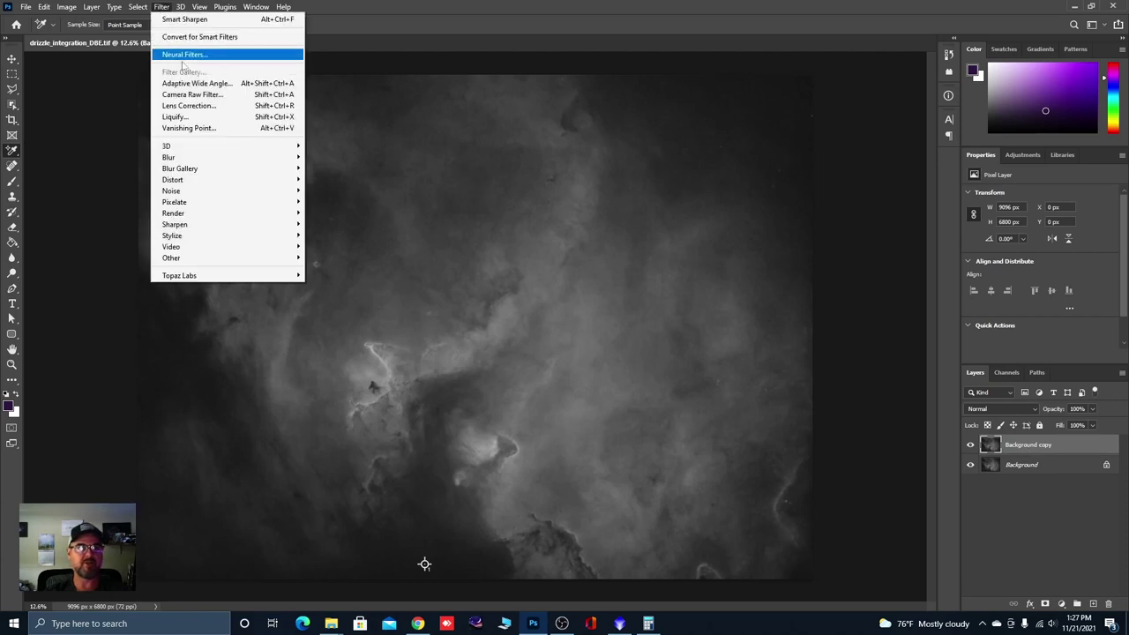
click(186, 95)
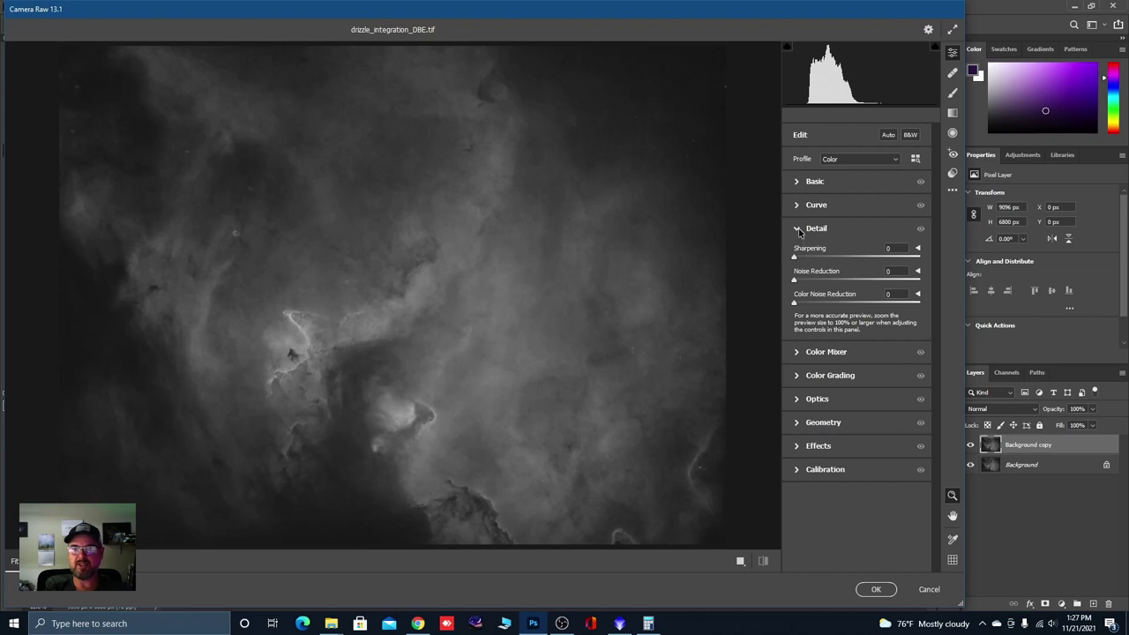
drag(793, 280, 890, 284)
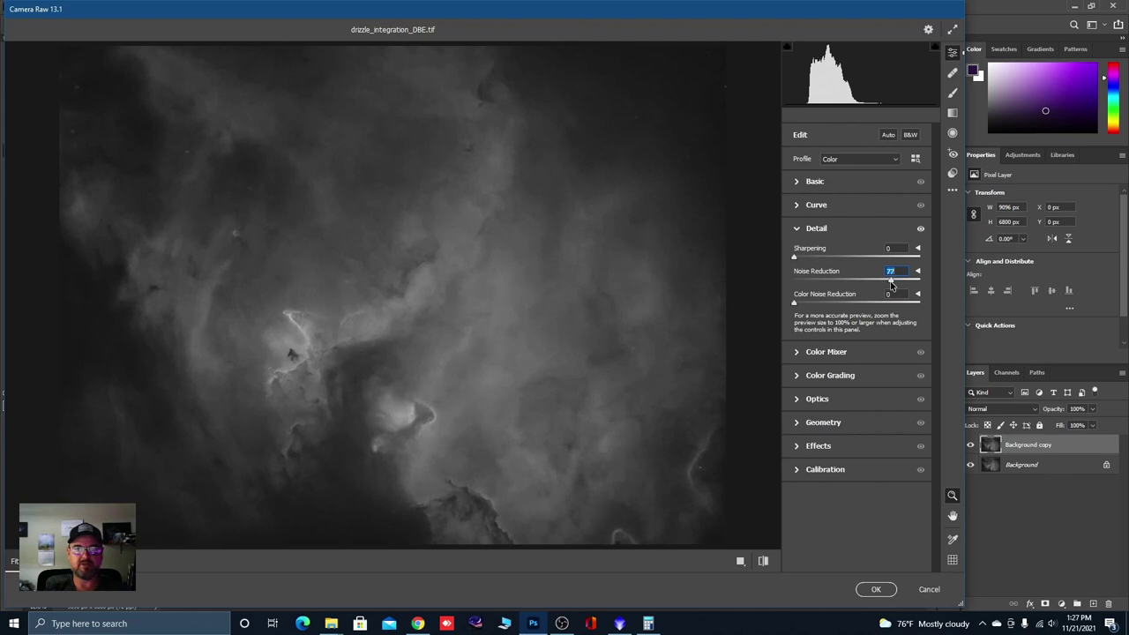
click(879, 589)
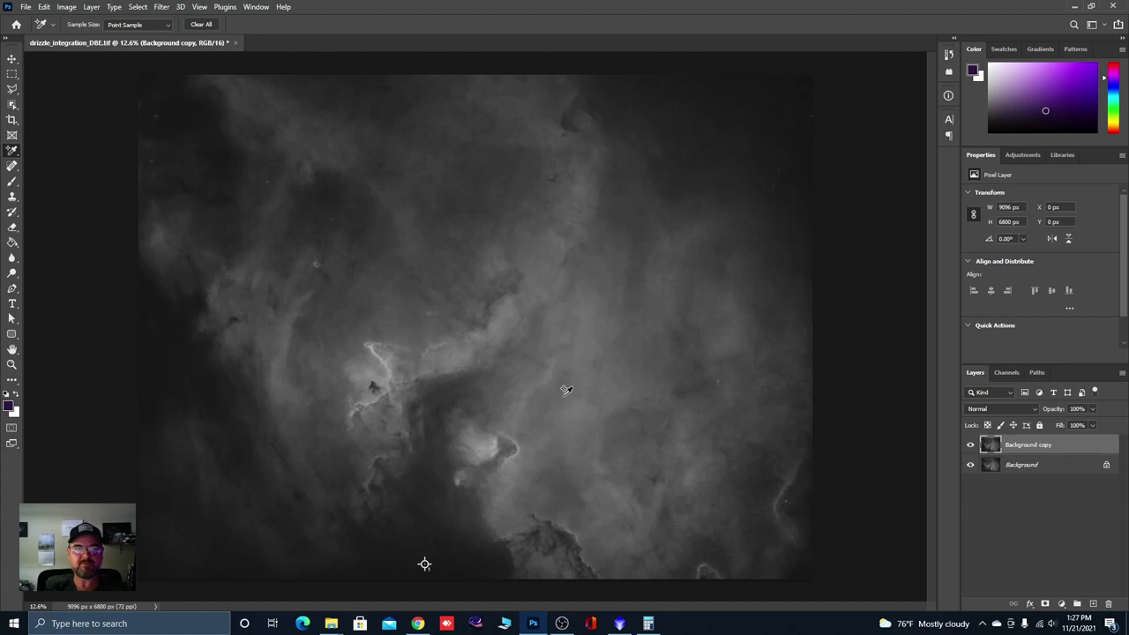
Step: Compare the nebula detail up close with and without the noise-reduced Background copy layer, leaving the layer shown
scroll(440, 278, up, 5)
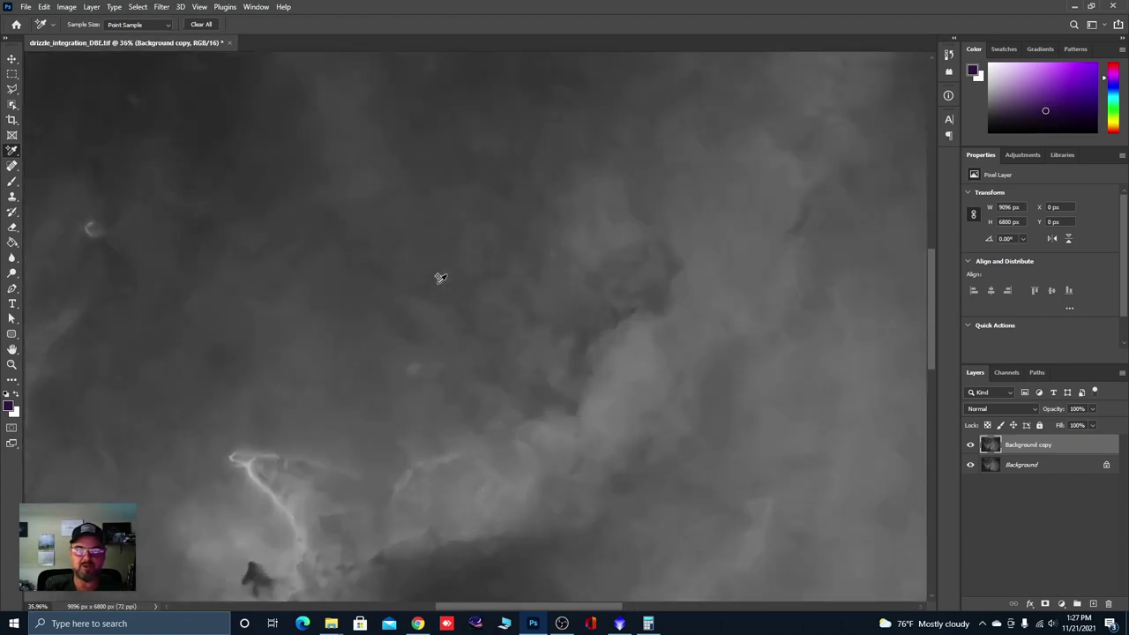
scroll(440, 279, up, 1)
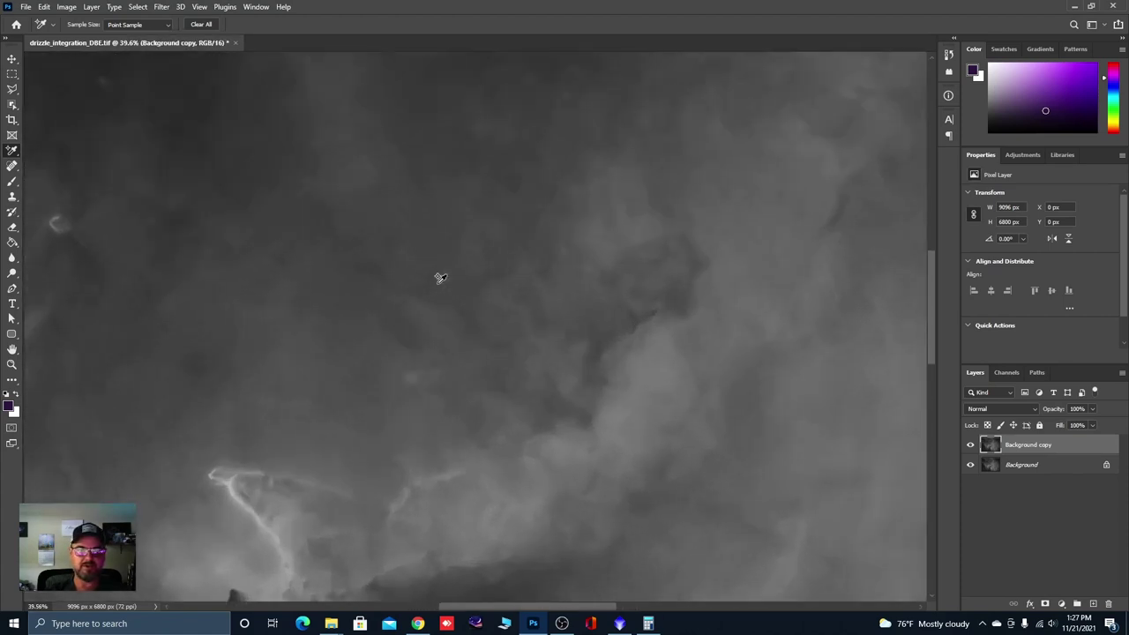
click(970, 445)
click(970, 445)
click(970, 446)
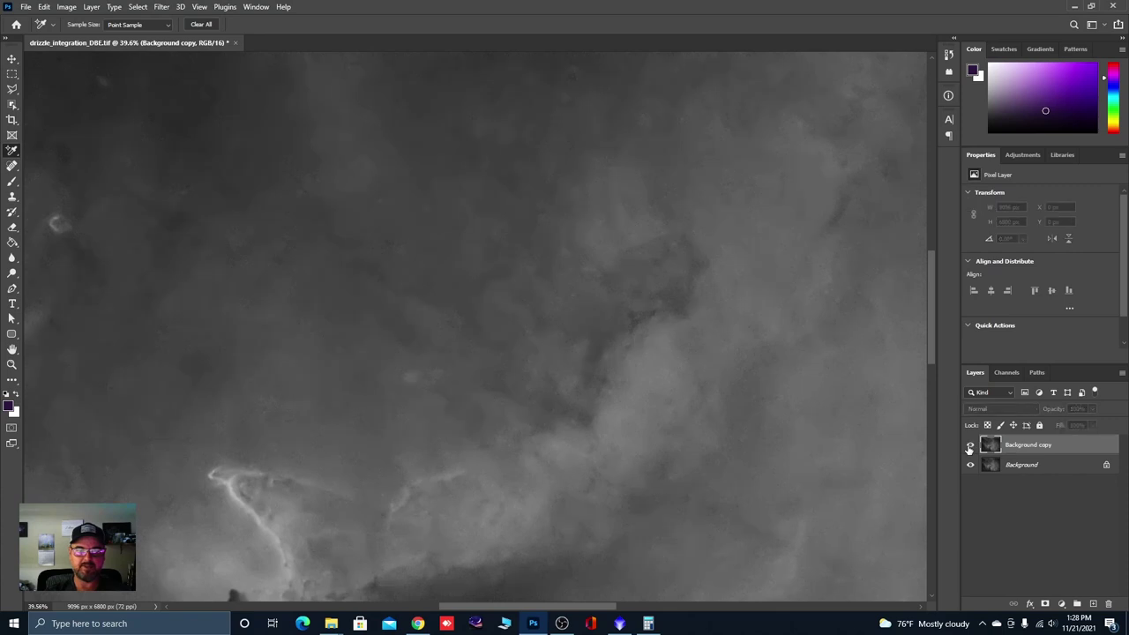
click(970, 446)
click(970, 446)
click(970, 446)
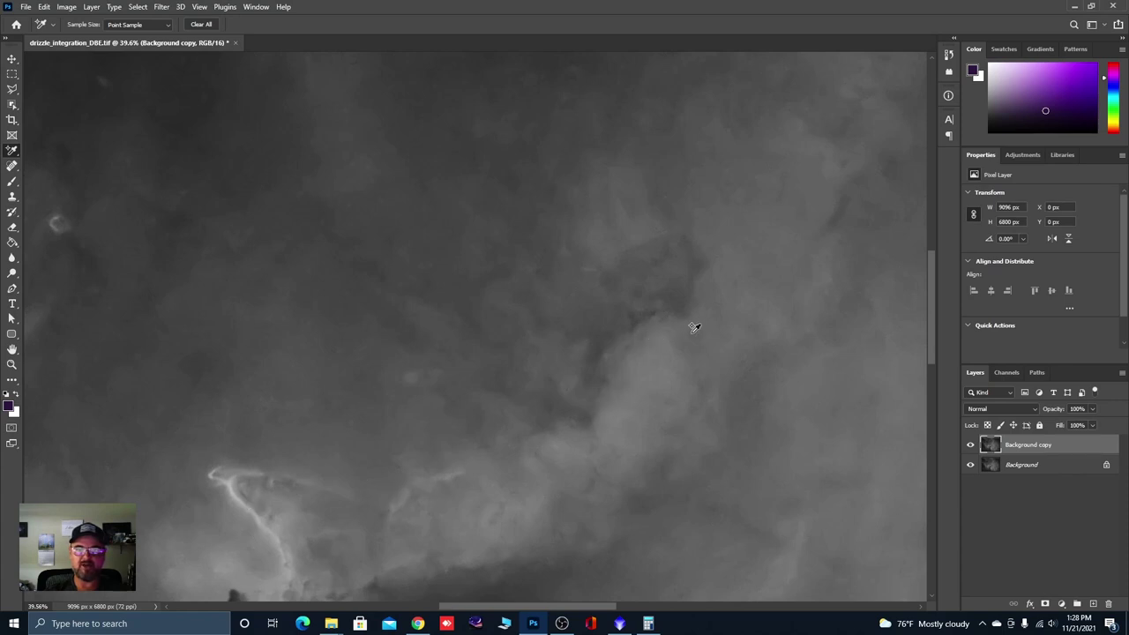
Step: Examine the noise-reduced nebula and its dark upper-right corner for remaining noise and star artifacts
scroll(496, 206, down, 4)
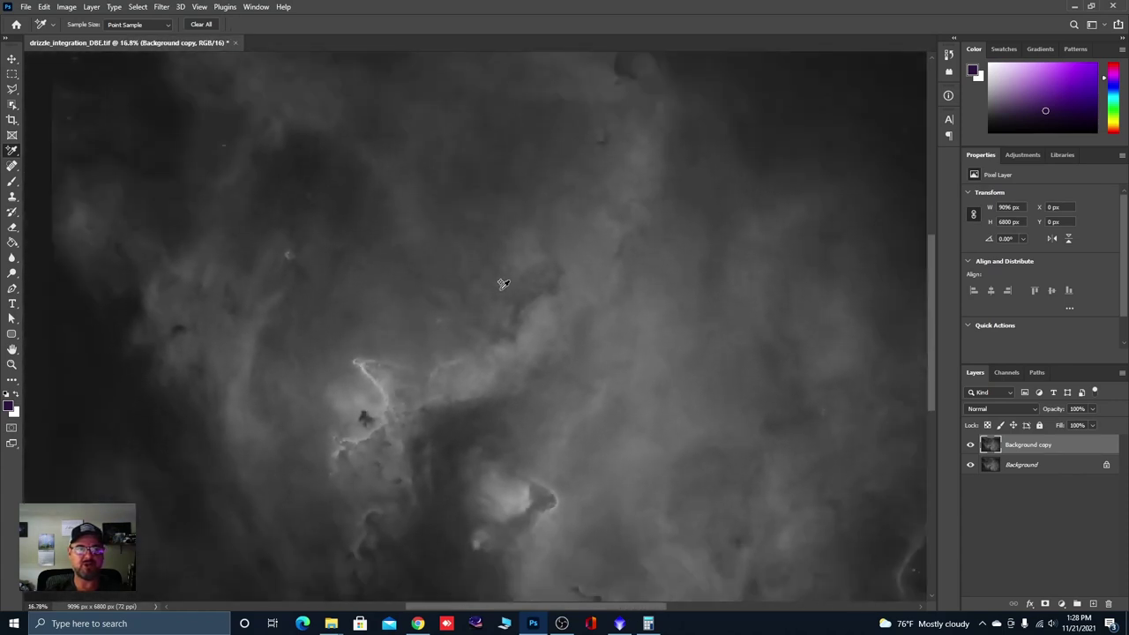
scroll(503, 292, down, 2)
scroll(692, 186, up, 3)
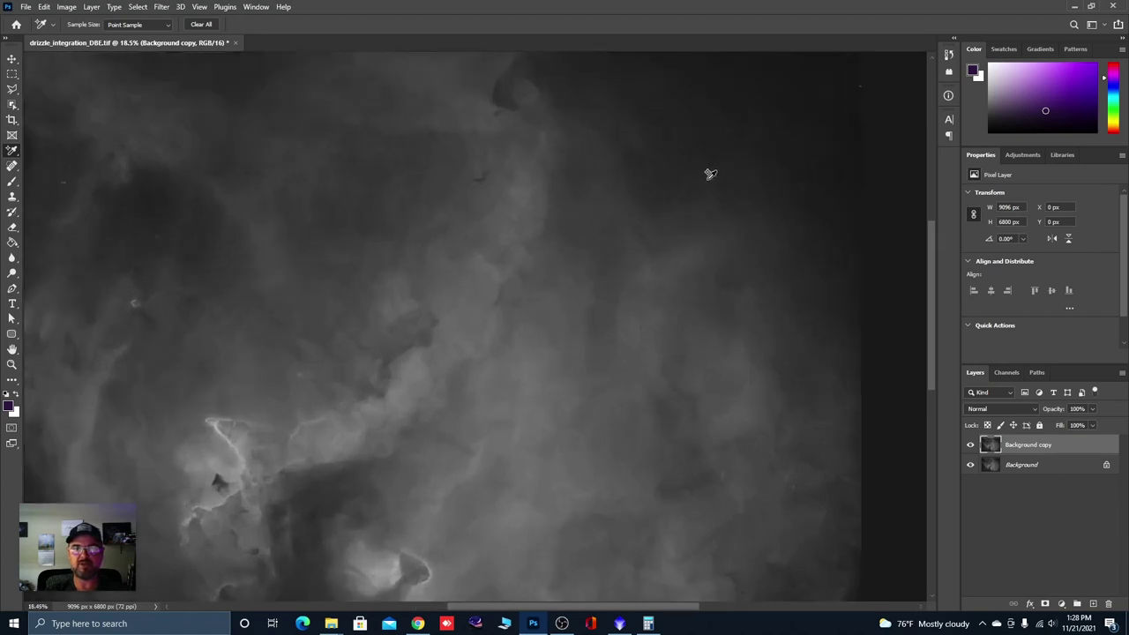
drag(708, 171, 698, 212)
scroll(625, 327, down, 3)
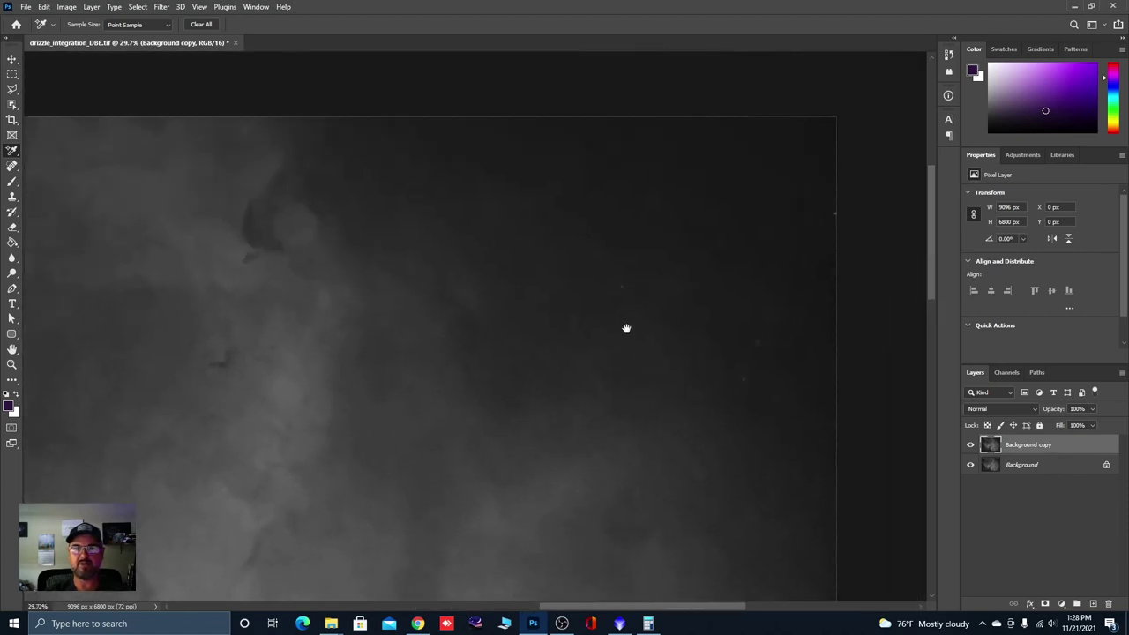
scroll(610, 285, up, 3)
scroll(736, 215, down, 4)
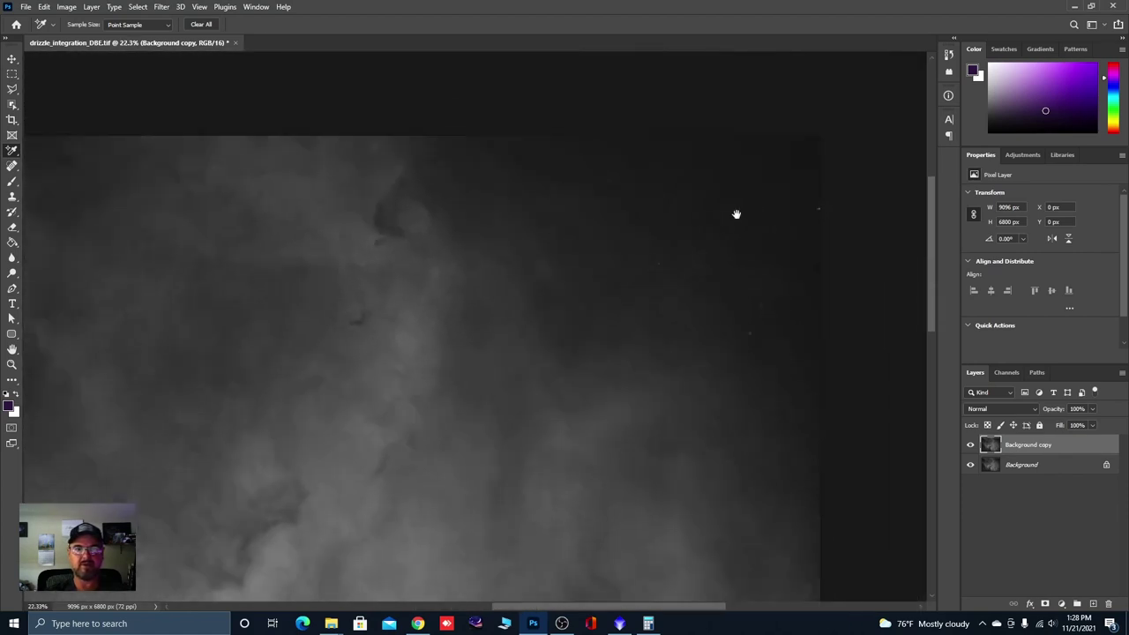
scroll(574, 244, up, 2)
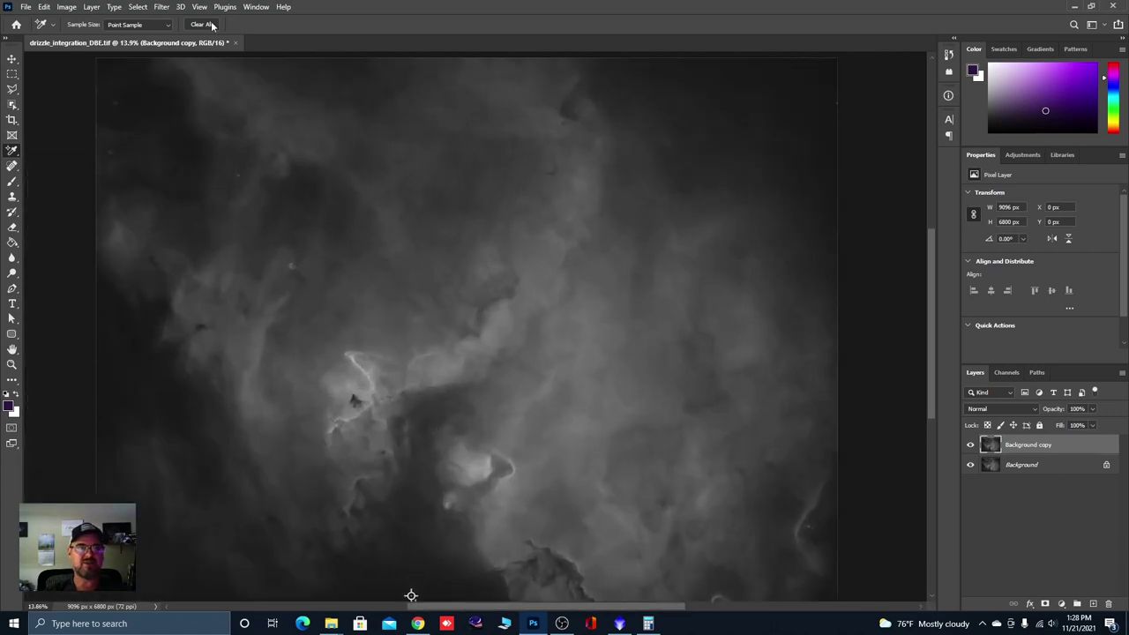
Step: Apply the Camera Raw Filter to the Background copy layer again with Noise Reduction set to 27
click(162, 7)
click(185, 94)
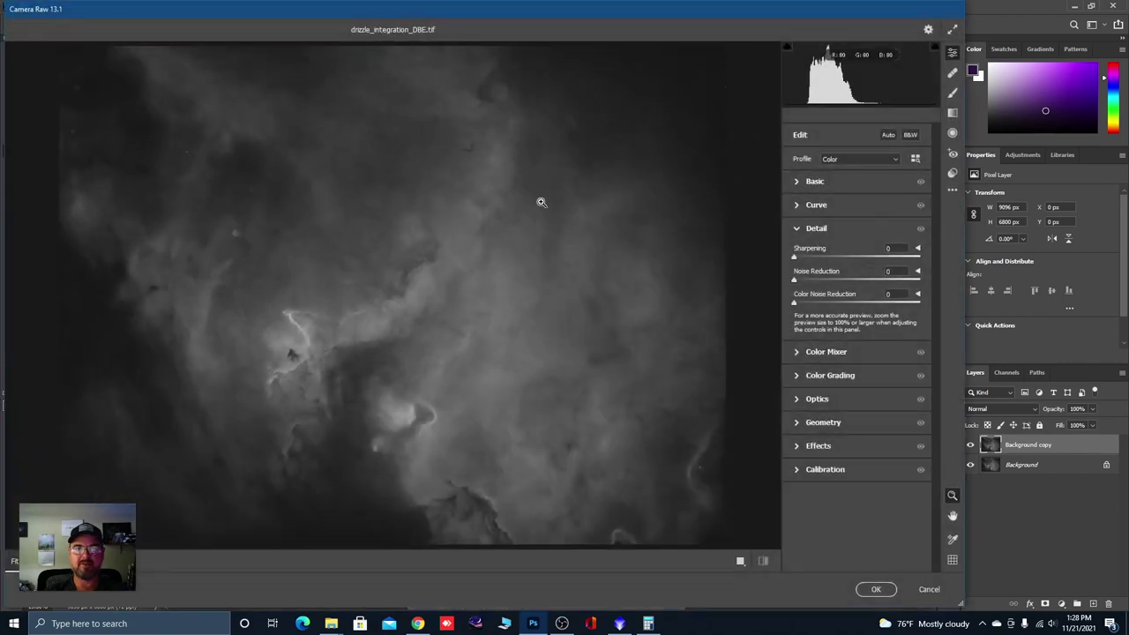
drag(794, 280, 828, 281)
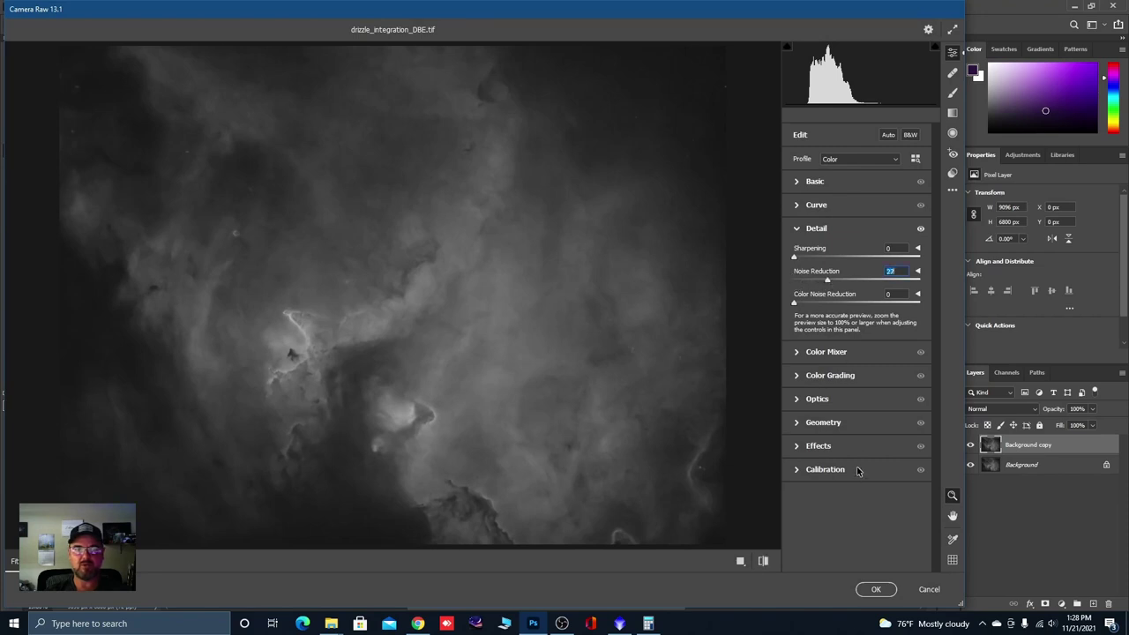
click(876, 589)
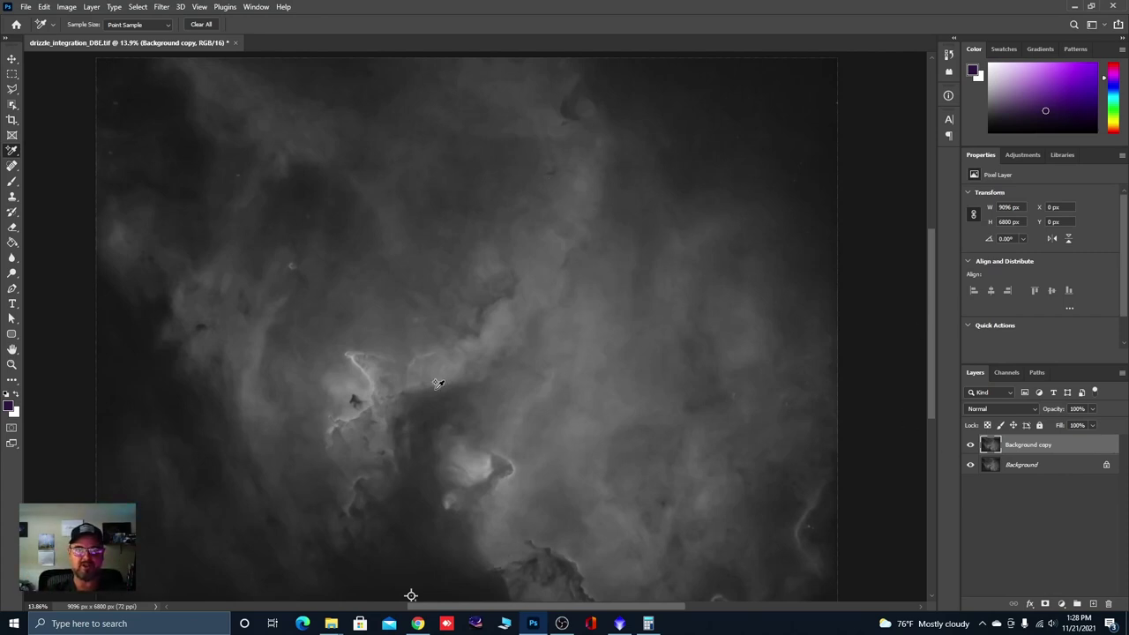
Step: Add a layer mask to the Background copy layer and paste a copy of the whole Background image into it
scroll(538, 170, down, 1)
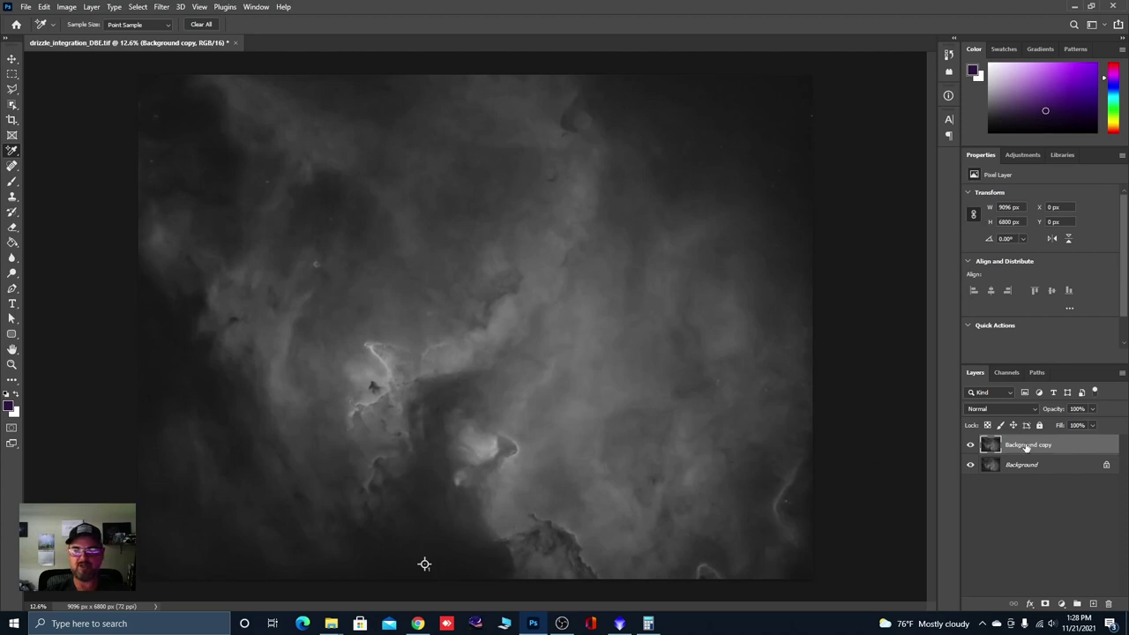
click(1045, 604)
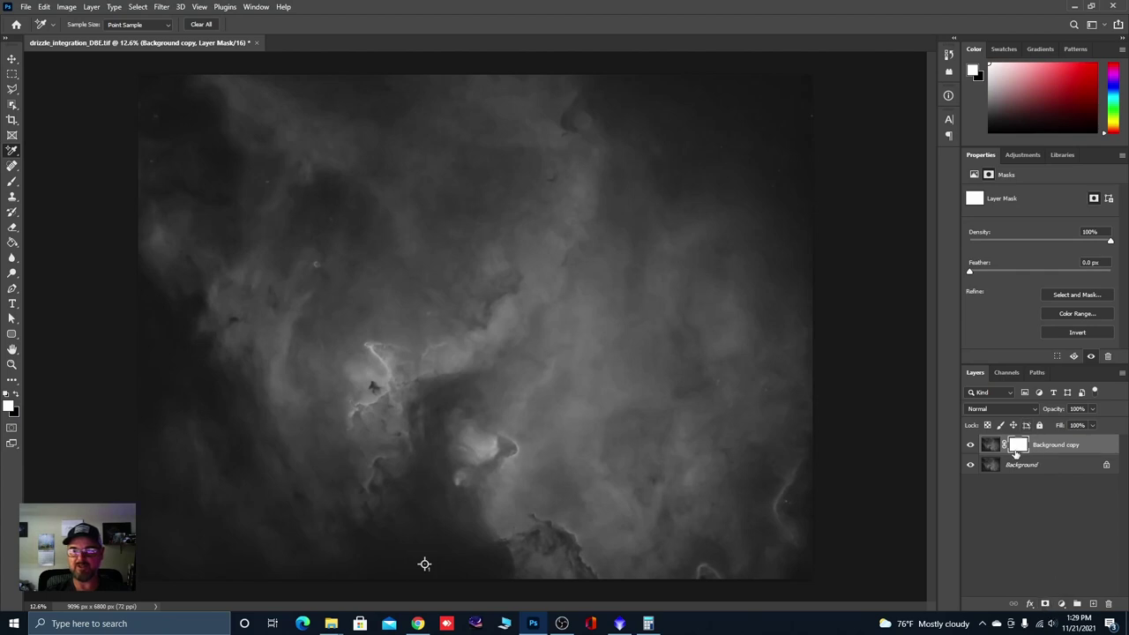
click(994, 468)
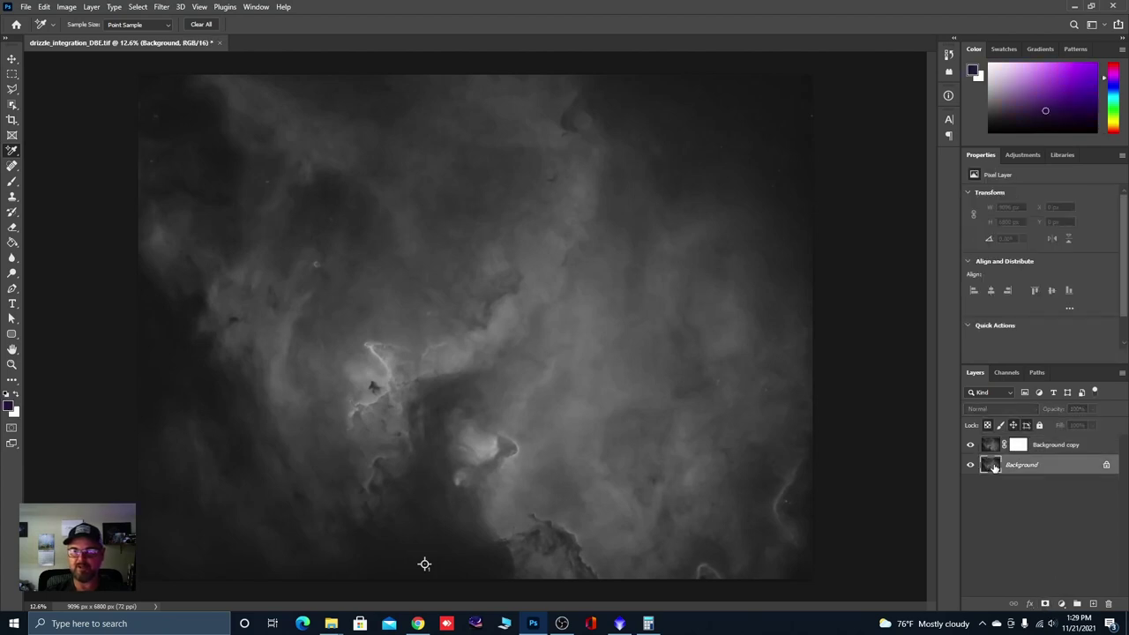
click(972, 445)
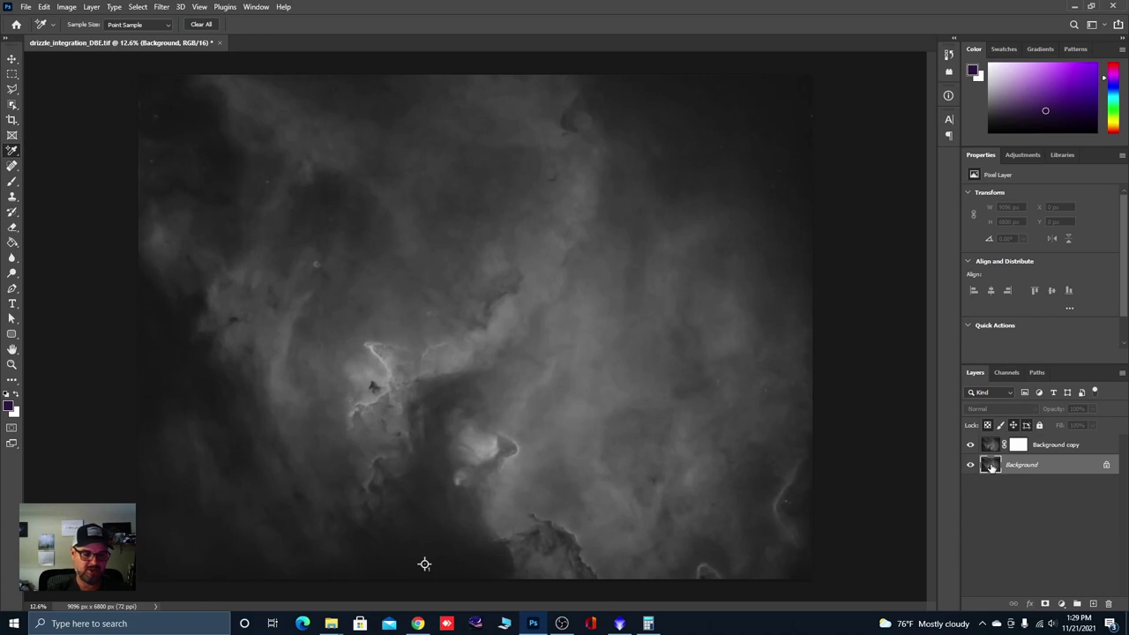
ctrl+click(990, 467)
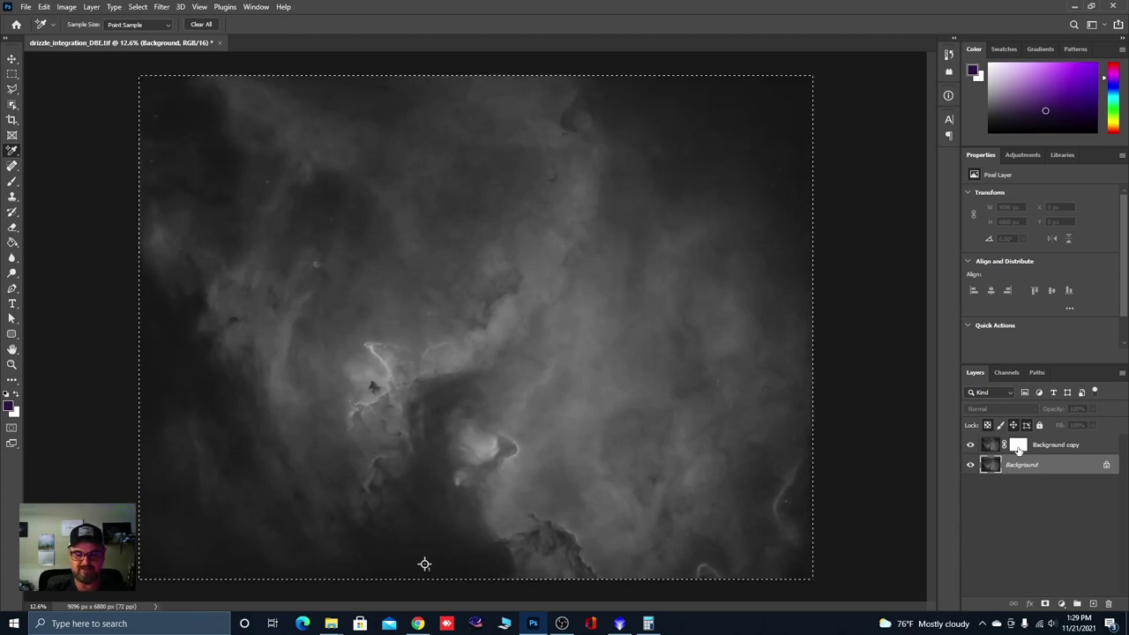
alt+click(1018, 447)
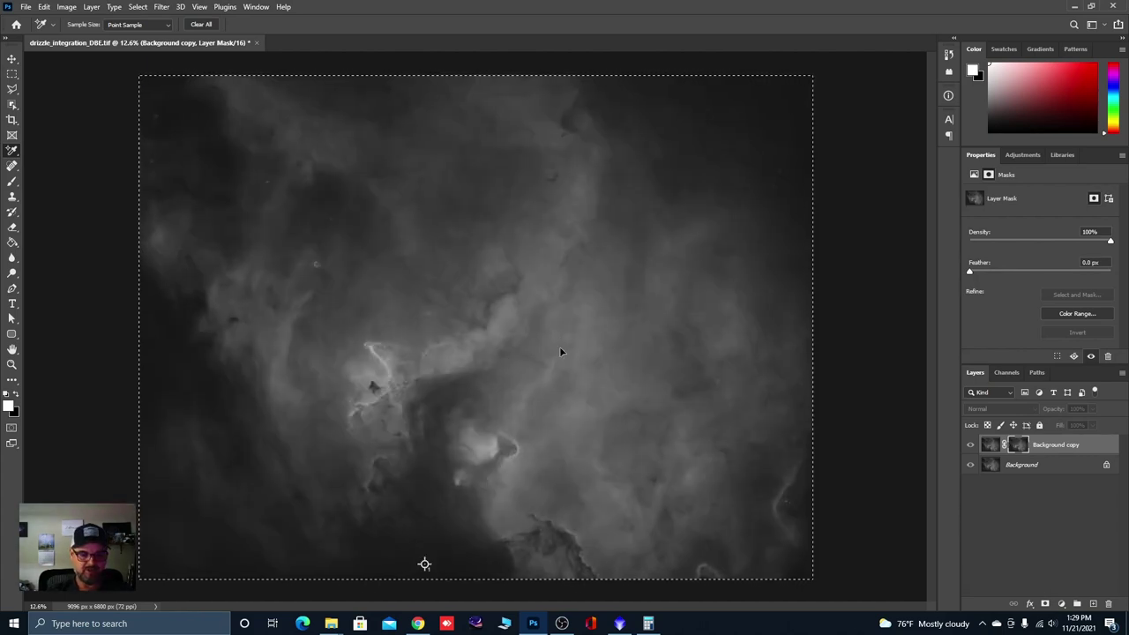
Step: Invert the Background copy's layer mask and raise its contrast with Levels, setting the input black point to 126 and white point to 211
key(ctrl+i)
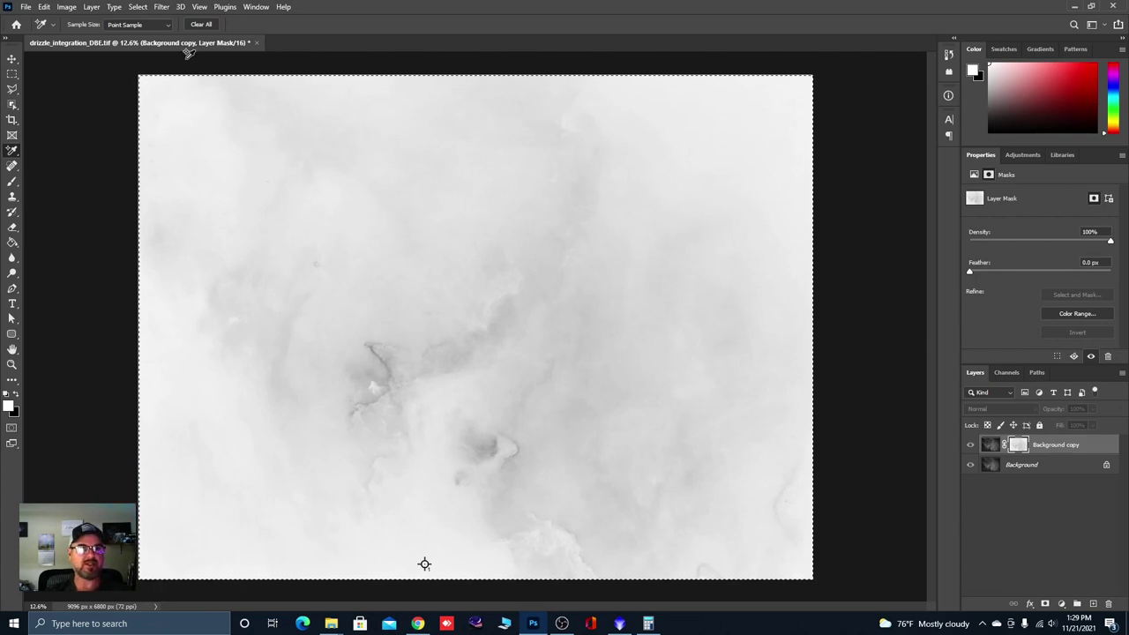
click(69, 8)
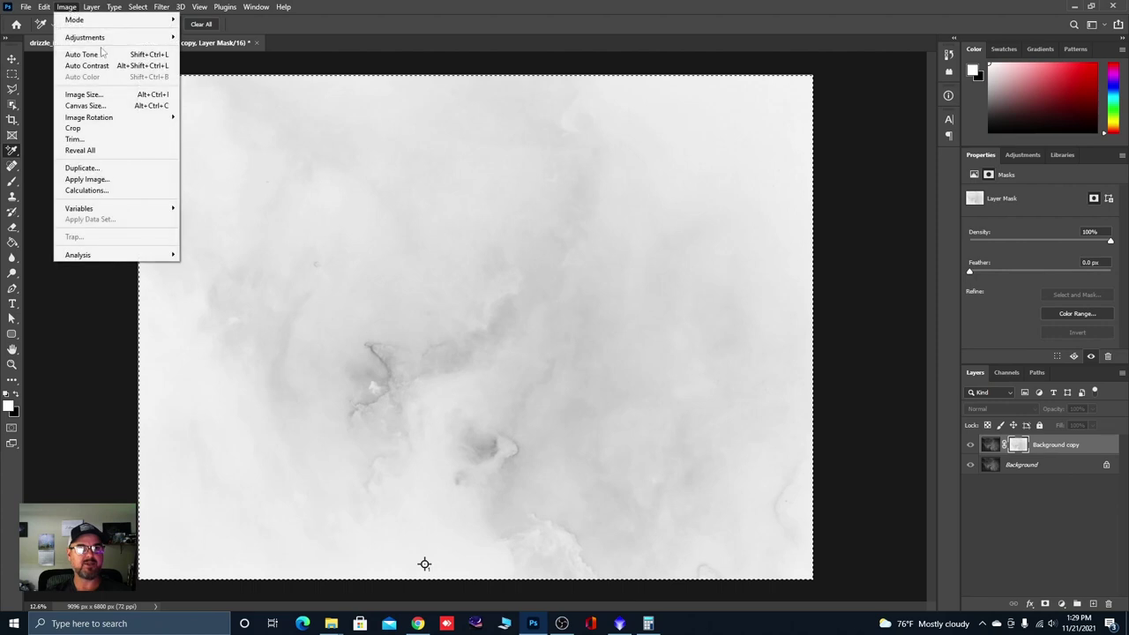
mouse_move(101, 46)
click(196, 48)
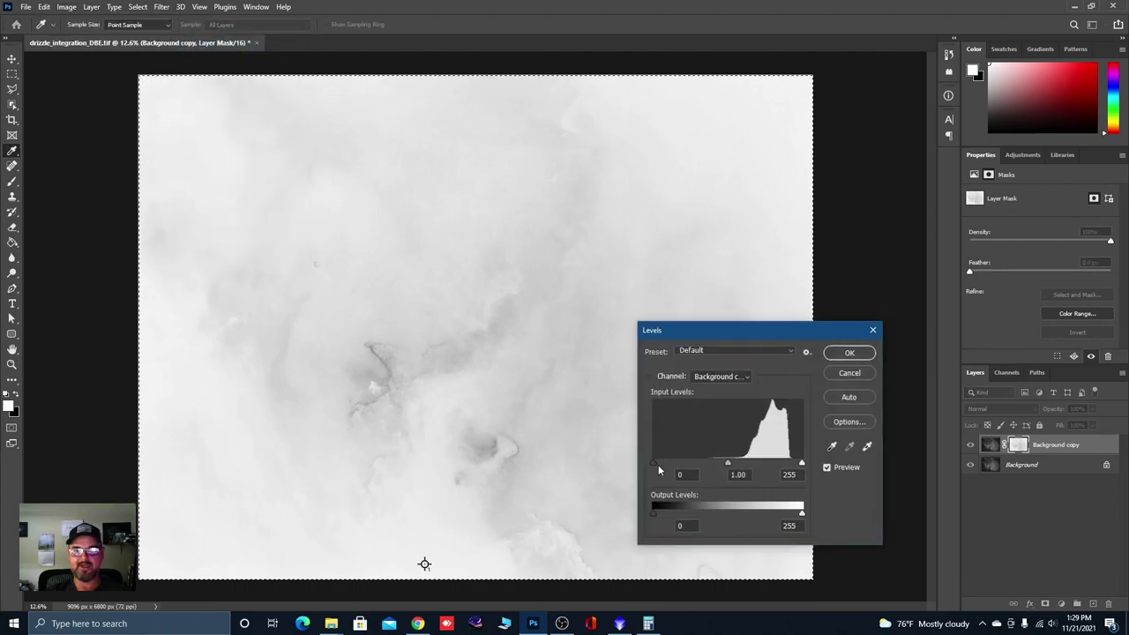
drag(654, 462, 707, 466)
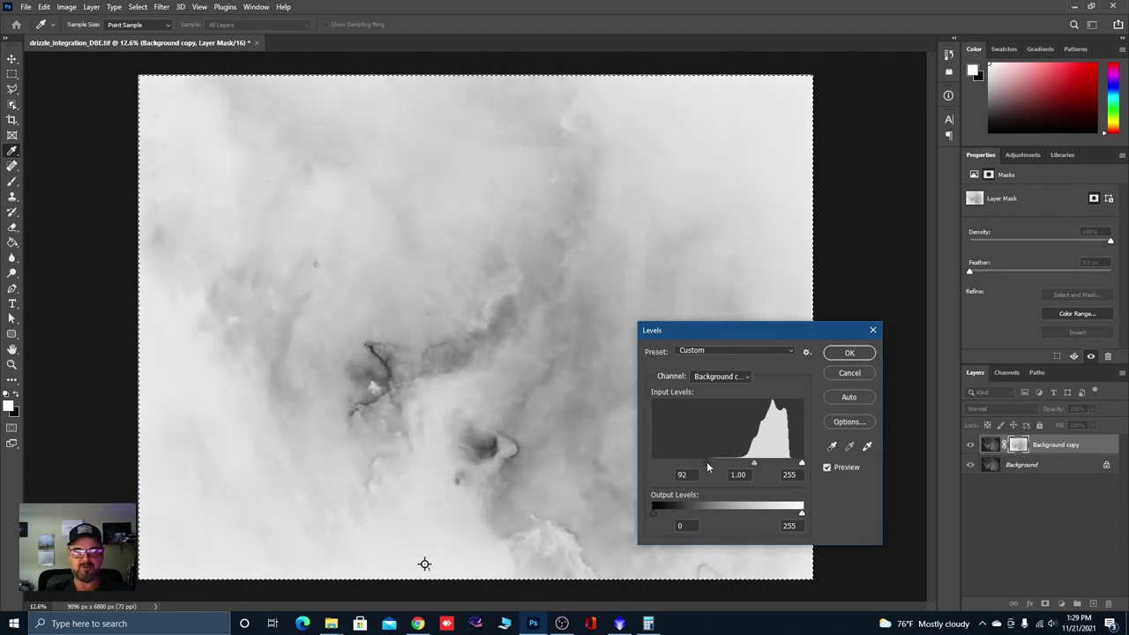
drag(713, 466, 717, 467)
drag(800, 464, 780, 466)
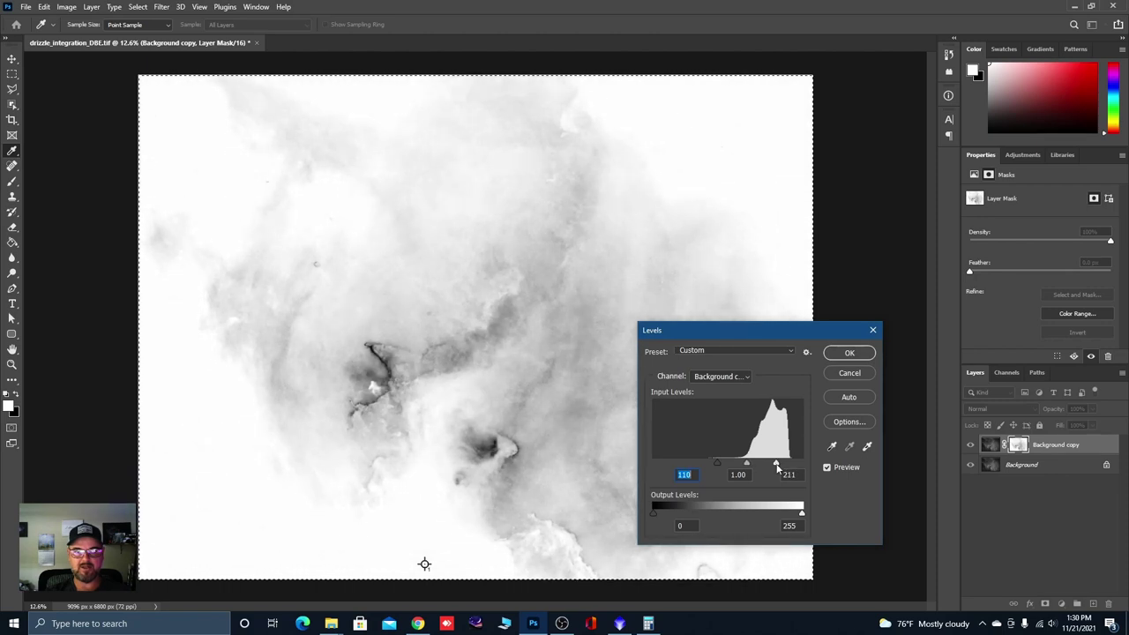
drag(777, 468, 725, 468)
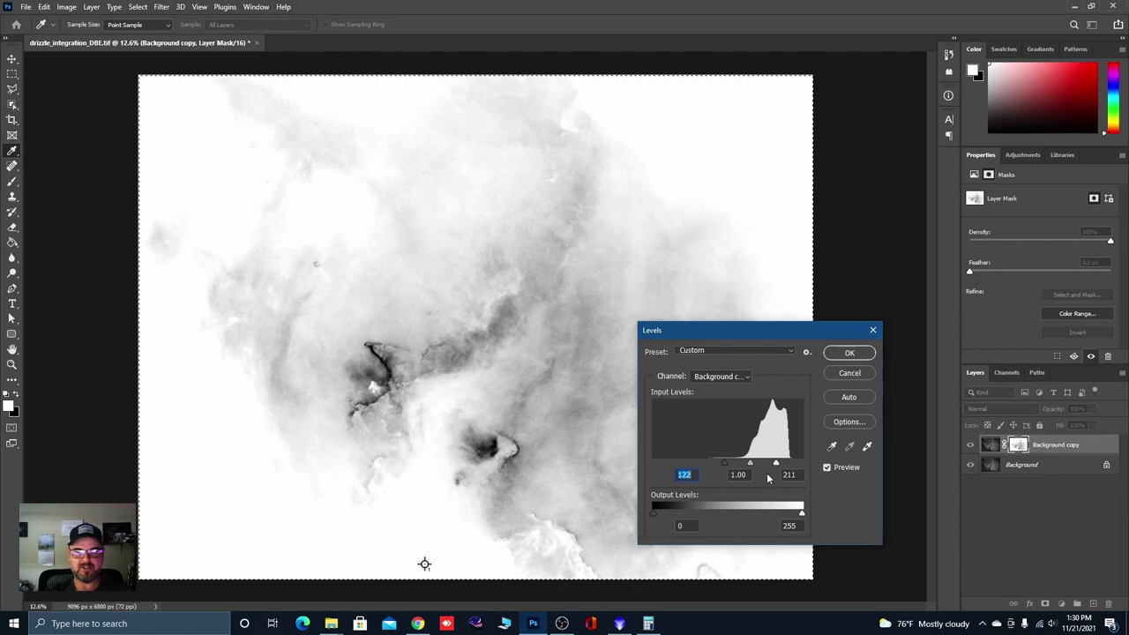
drag(725, 468, 727, 470)
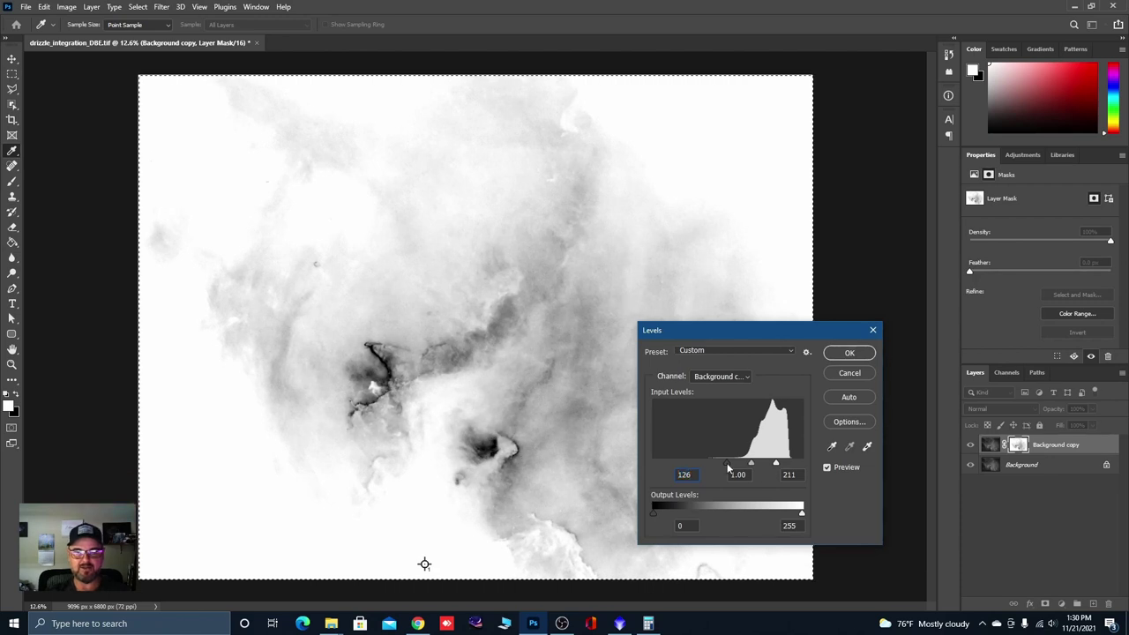
click(849, 353)
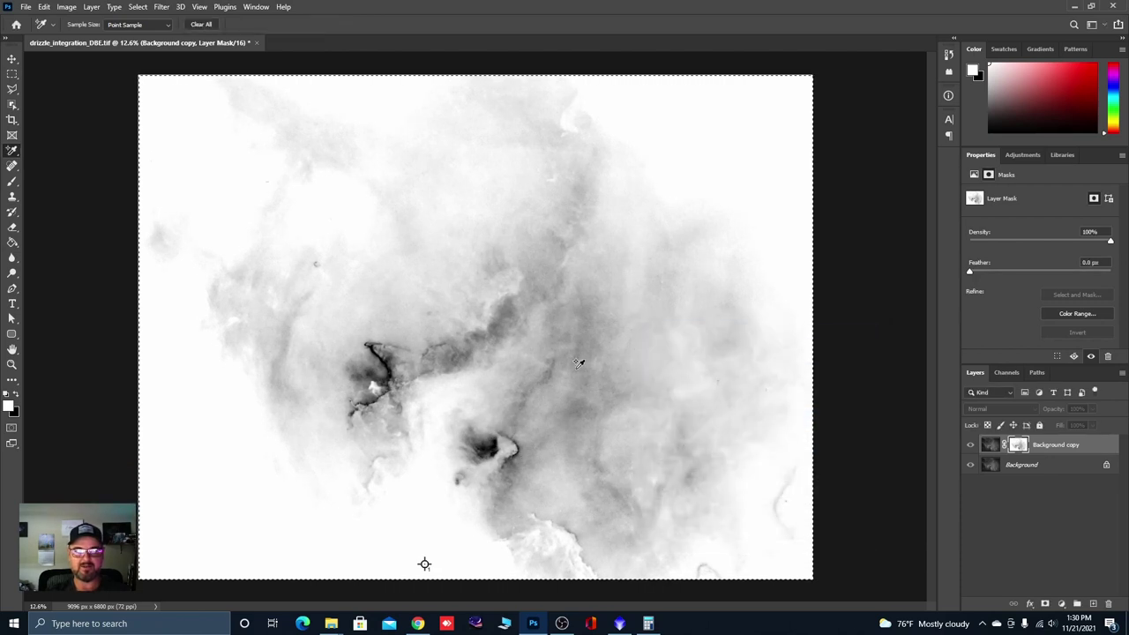
Step: Merge the masked Background copy down into the Background layer and inspect the nebula's bright core up close
right_click(1041, 453)
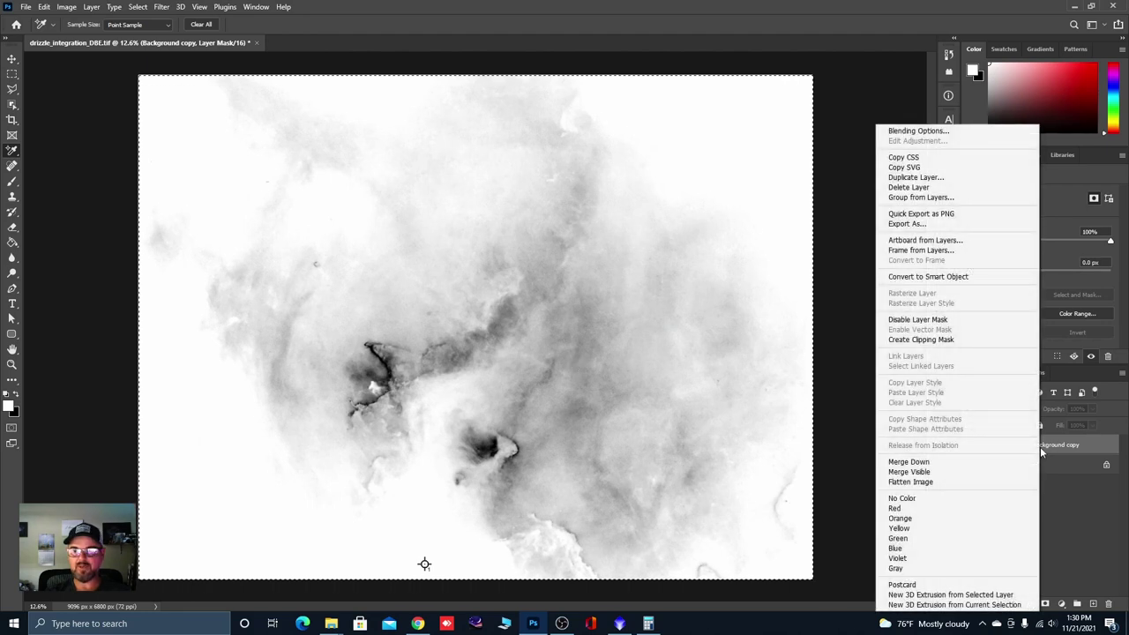
click(931, 461)
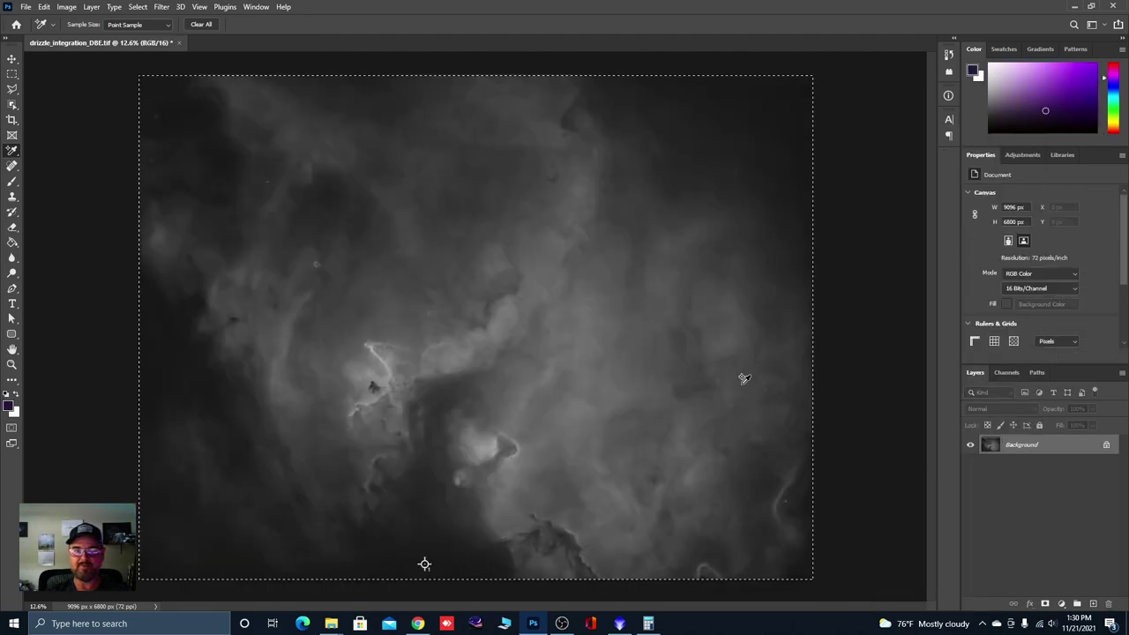
scroll(384, 381, up, 5)
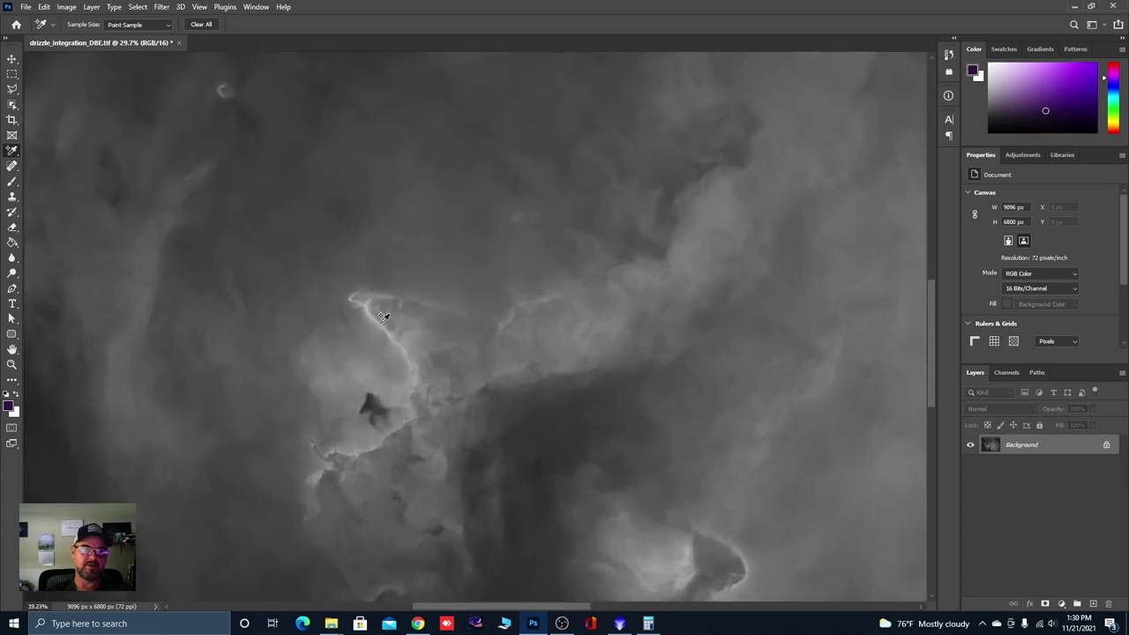
scroll(384, 317, up, 2)
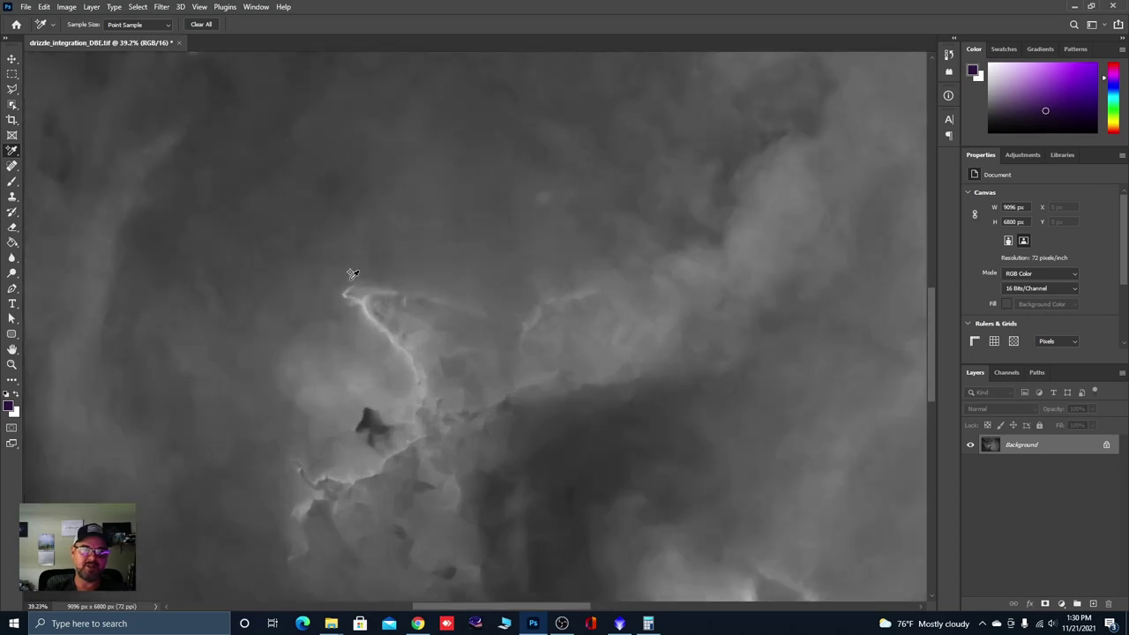
scroll(424, 303, down, 3)
scroll(415, 327, down, 2)
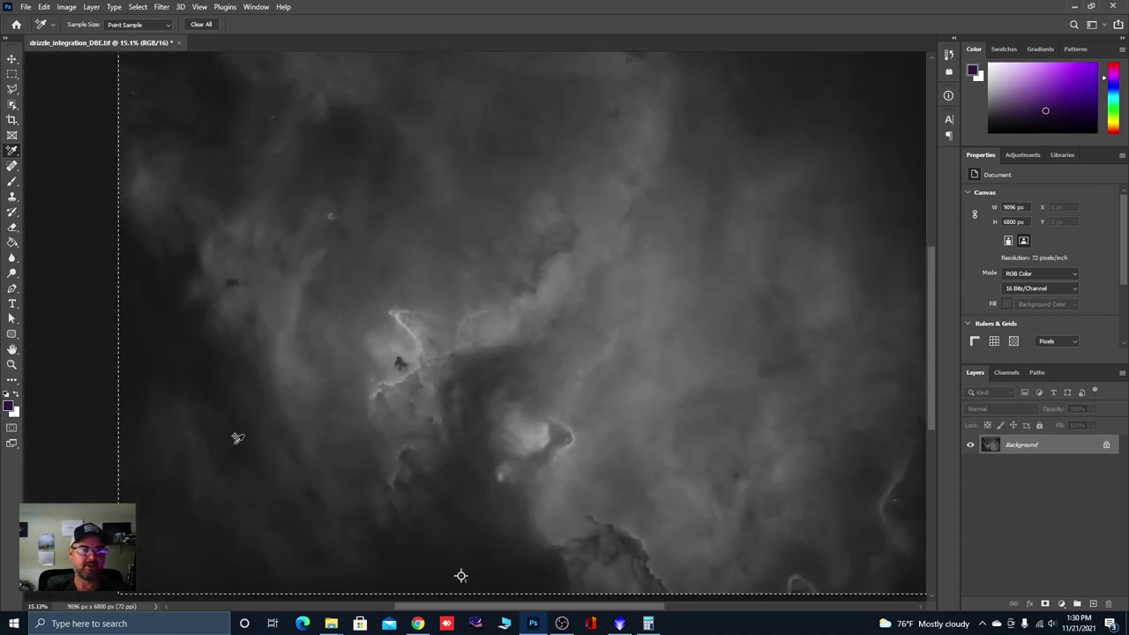
scroll(360, 335, down, 1)
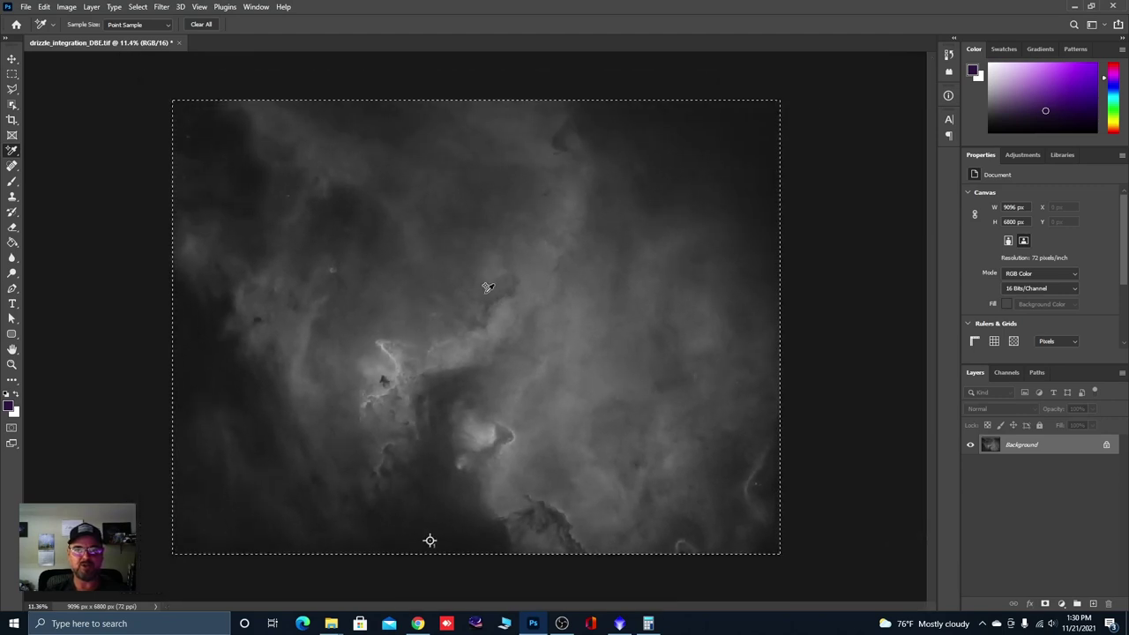
Step: Deselect the canvas selection and duplicate the merged Background layer
click(140, 7)
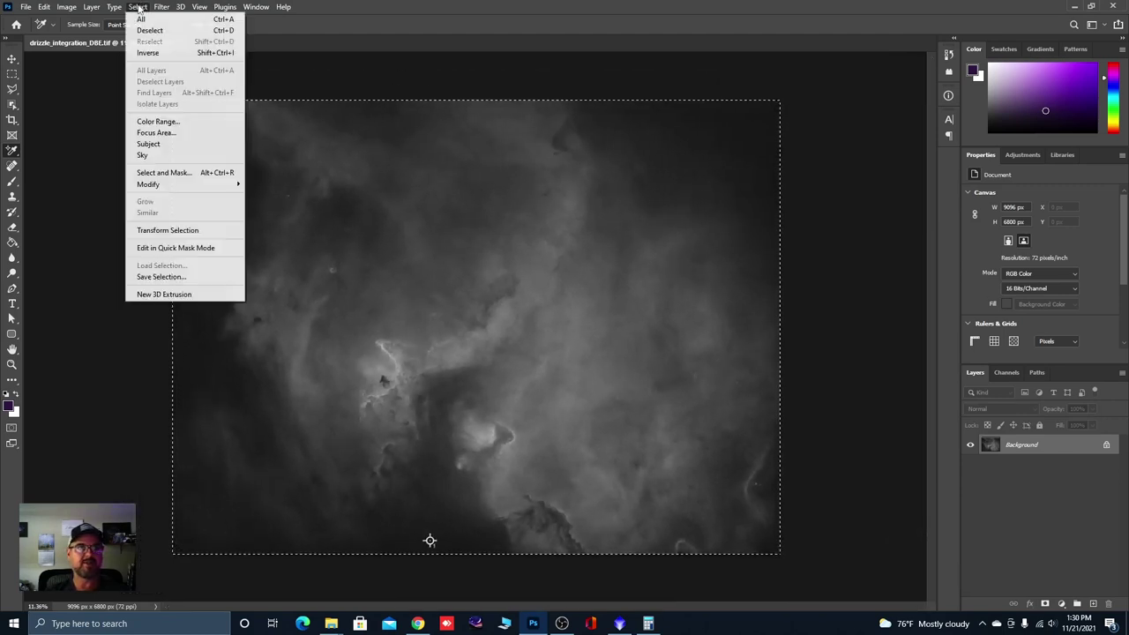
click(145, 32)
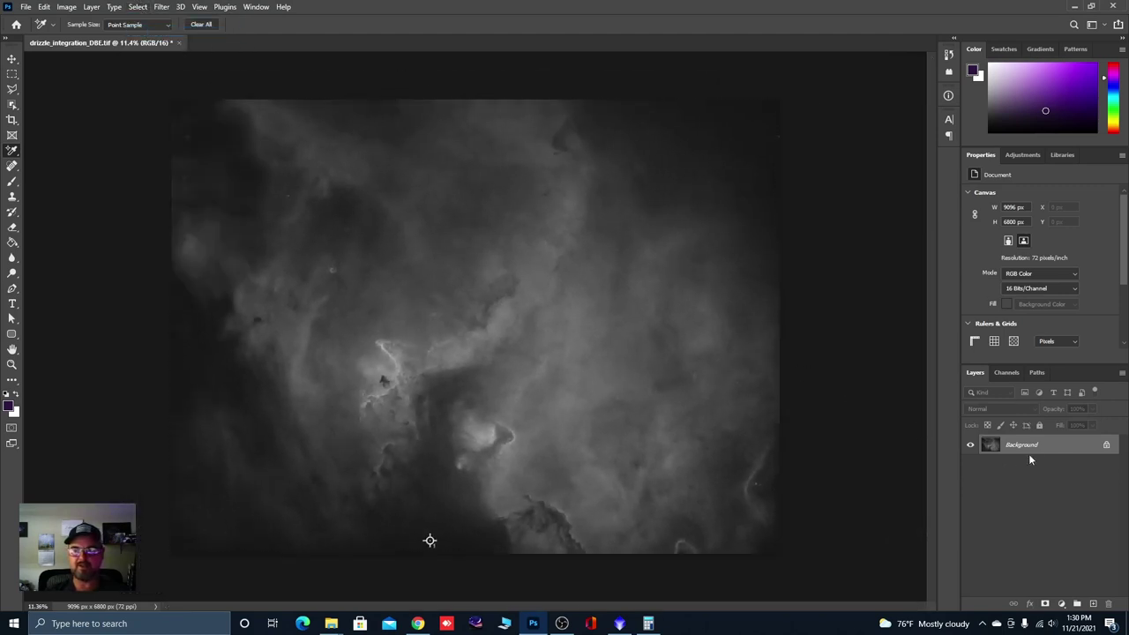
drag(1029, 453, 1093, 604)
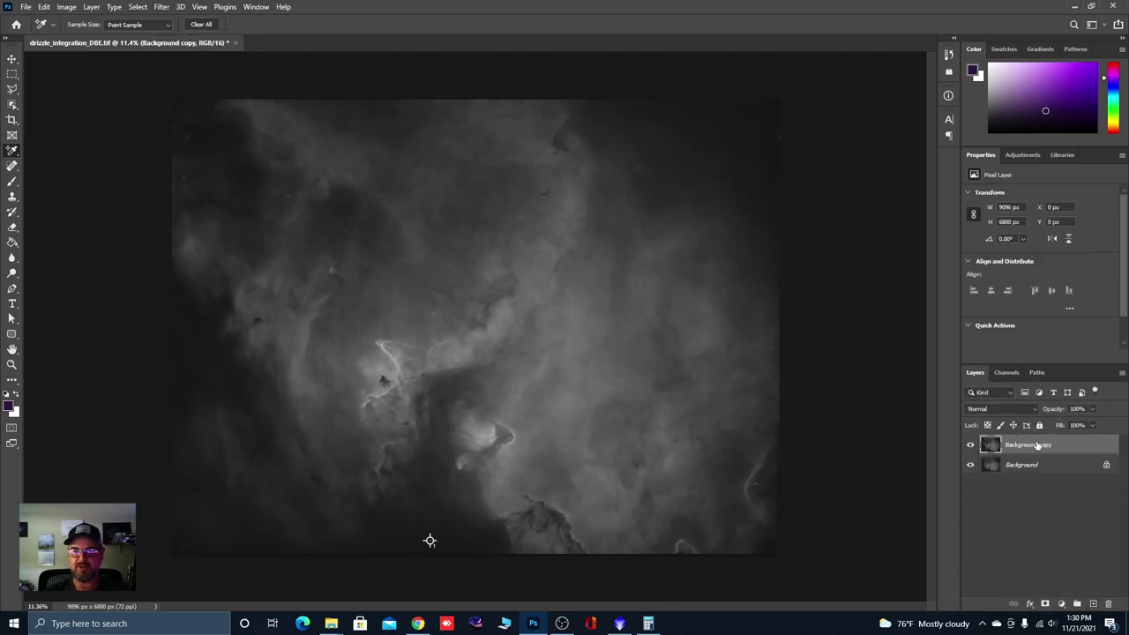
Step: Apply the Camera Raw filter to the Background copy layer with Texture +3, Clarity +15 and Dehaze +7
click(160, 9)
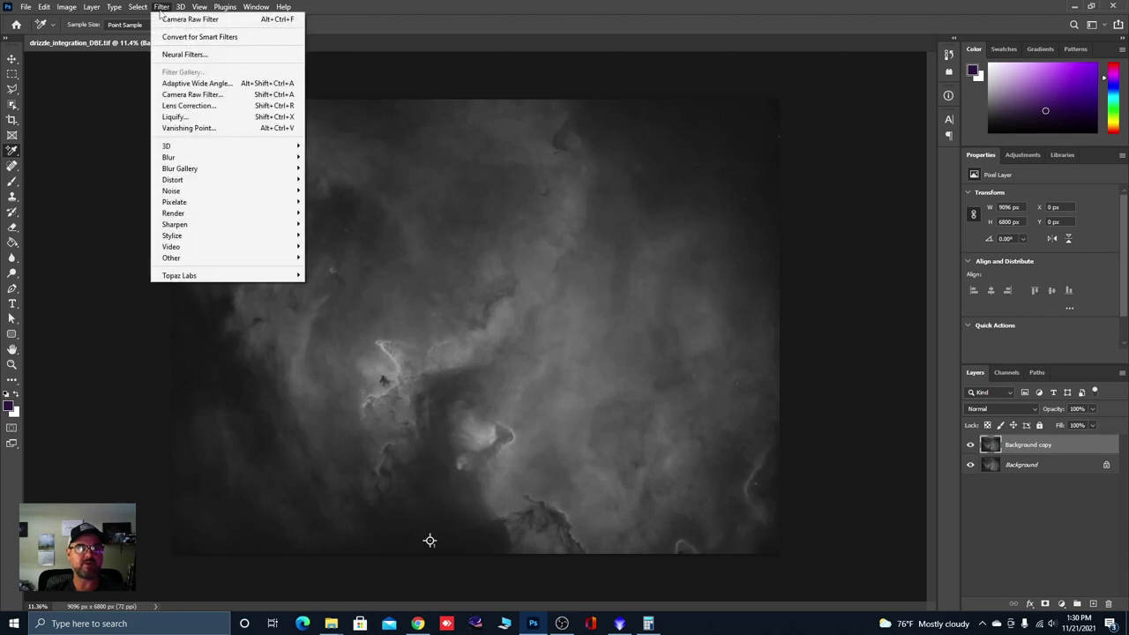
click(190, 95)
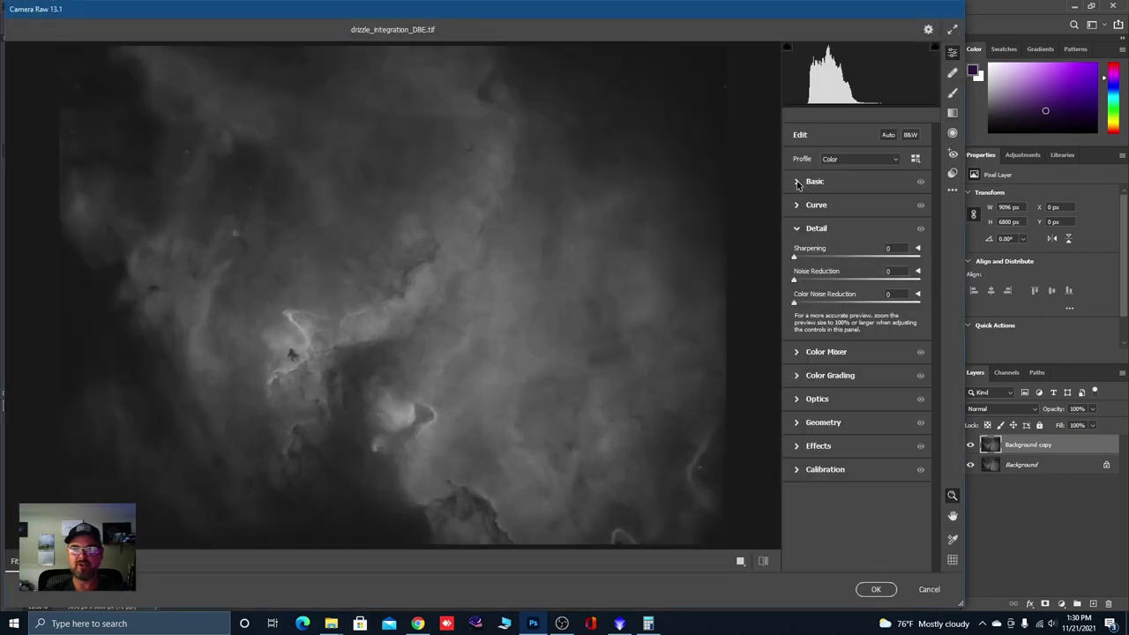
click(797, 182)
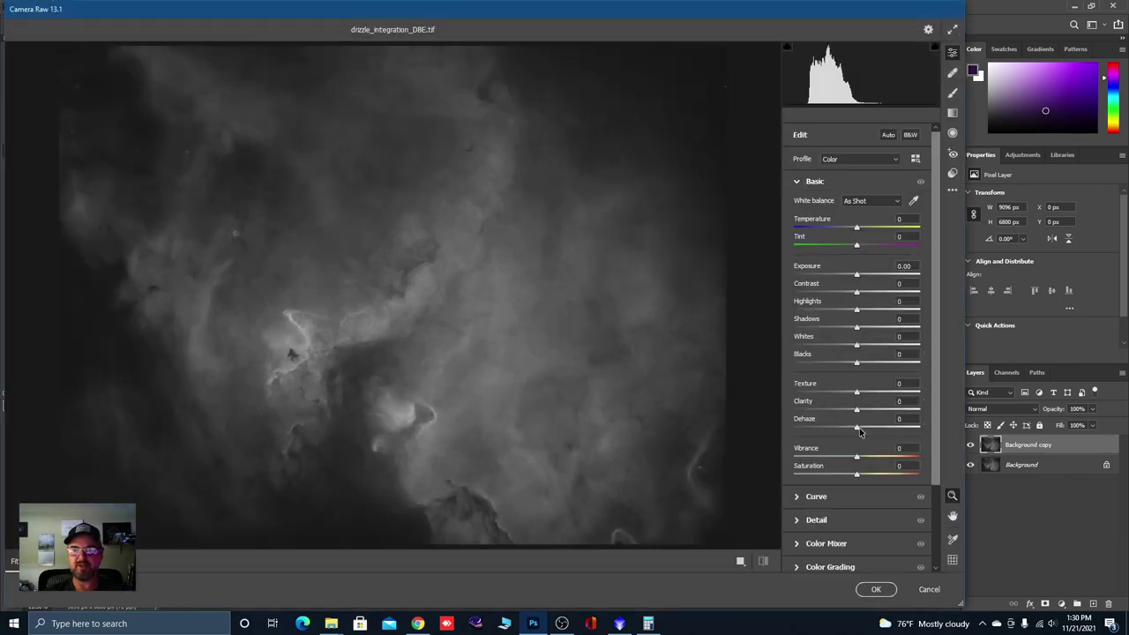
drag(858, 430, 867, 414)
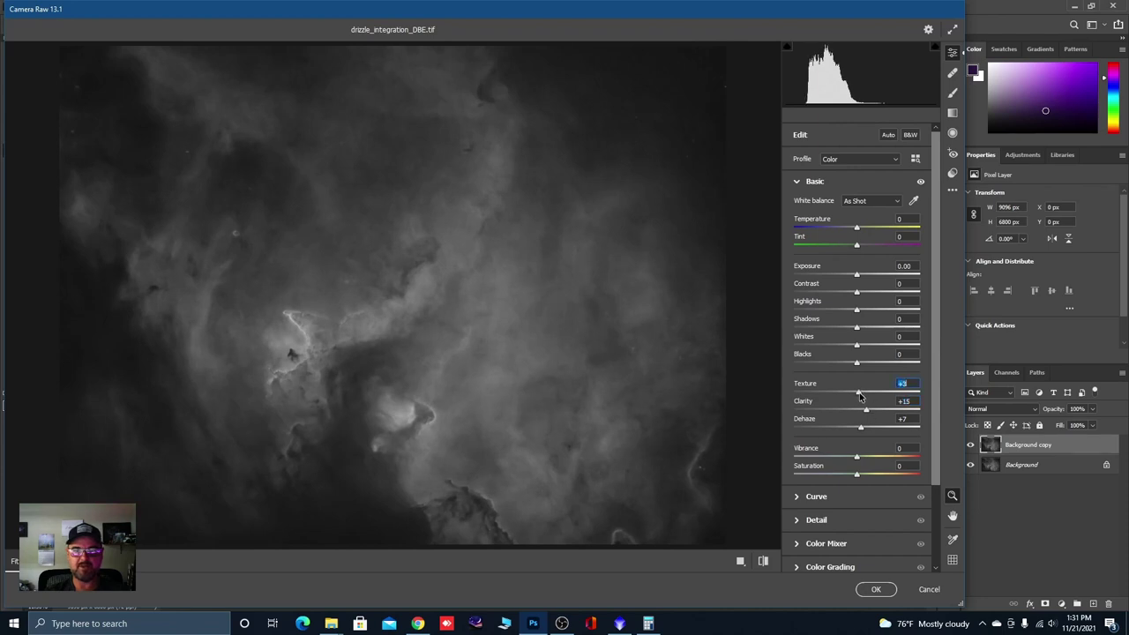
click(878, 590)
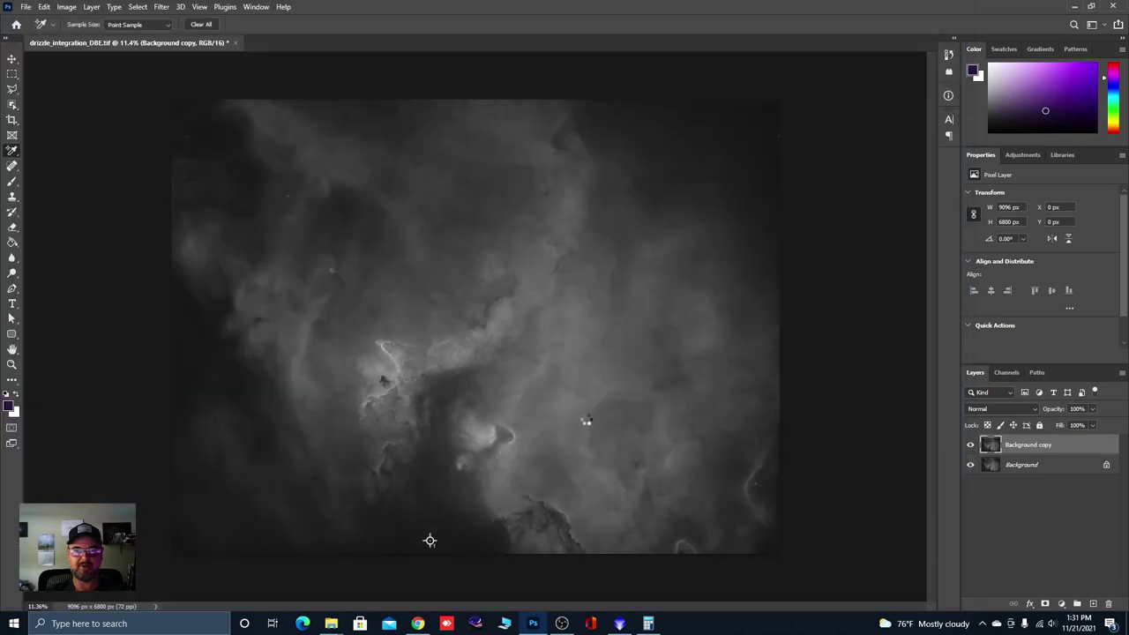
Step: Compare the image with and without the Camera Raw adjustments, and merge the Background copy into the Background layer
click(970, 446)
click(970, 446)
click(970, 446)
click(970, 446)
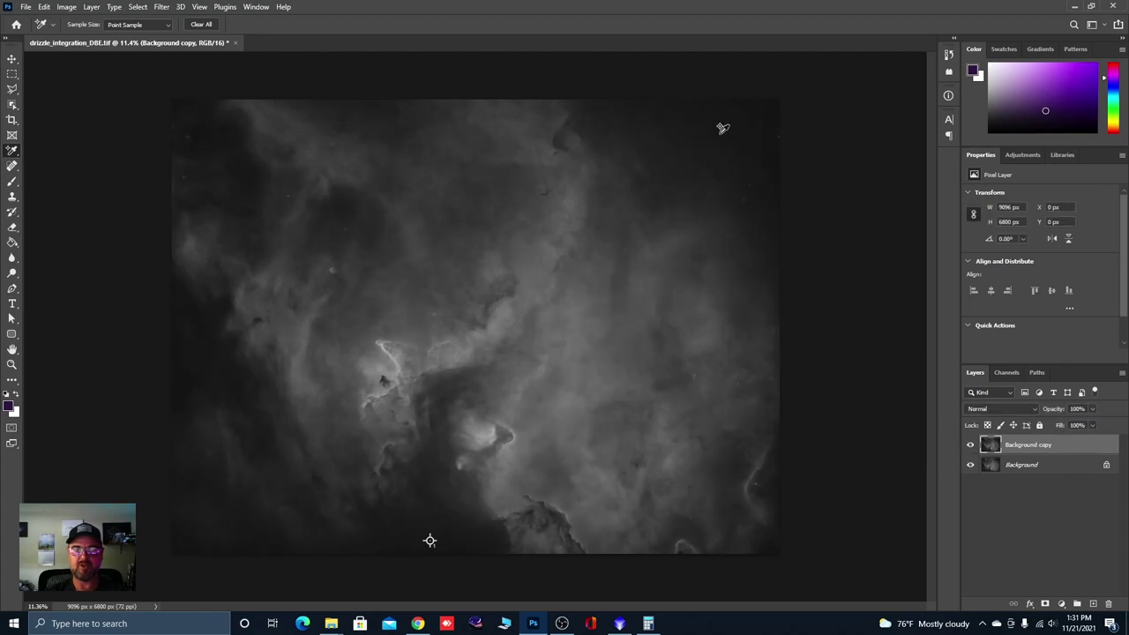
click(971, 446)
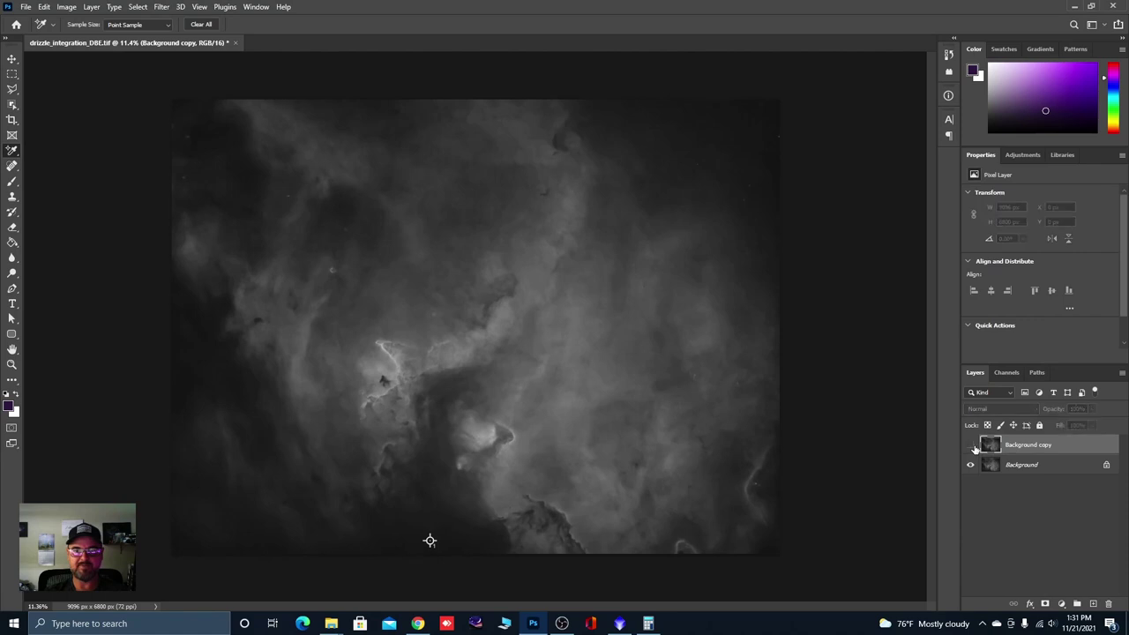
click(971, 446)
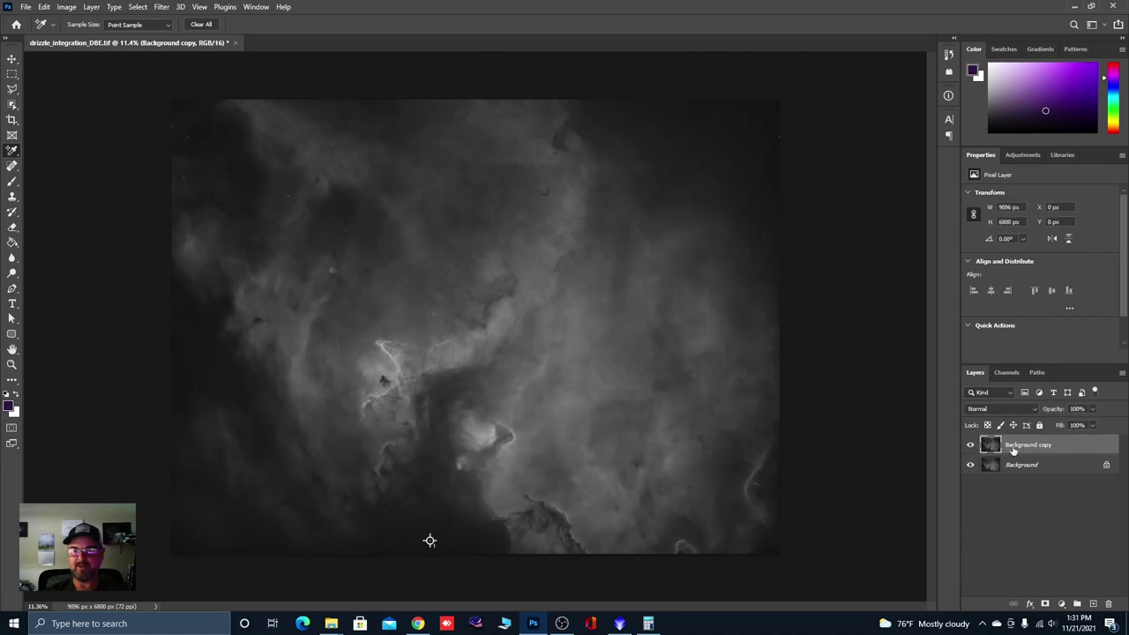
right_click(1012, 451)
click(977, 468)
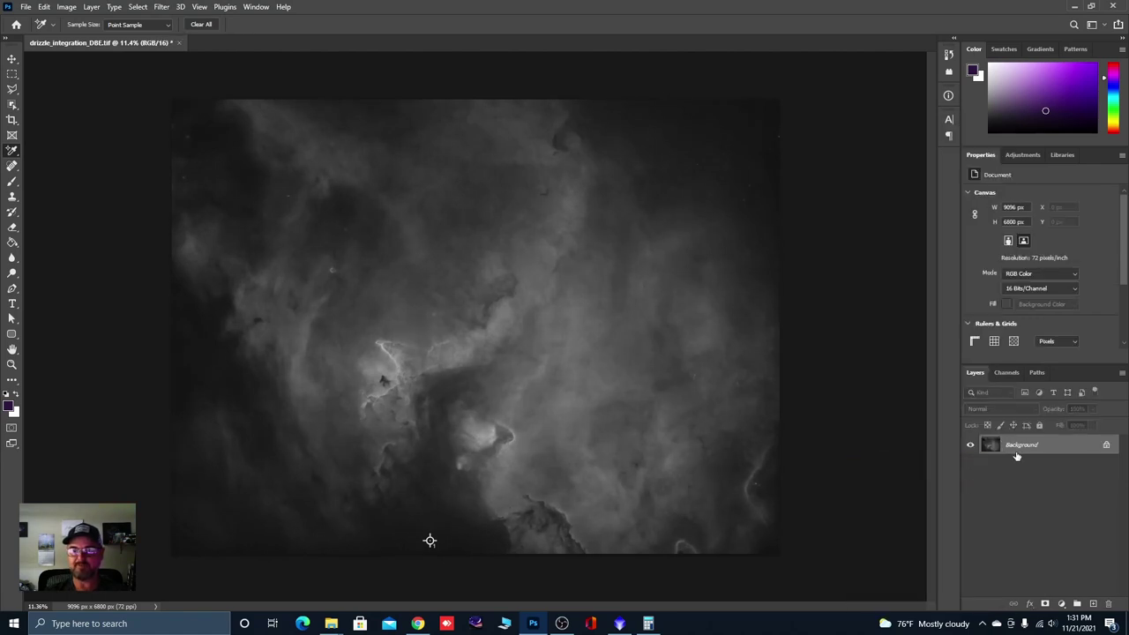
Step: Duplicate the Background layer and apply a High Pass filter with a radius of 52.4 pixels to the copy
drag(1017, 456, 1077, 603)
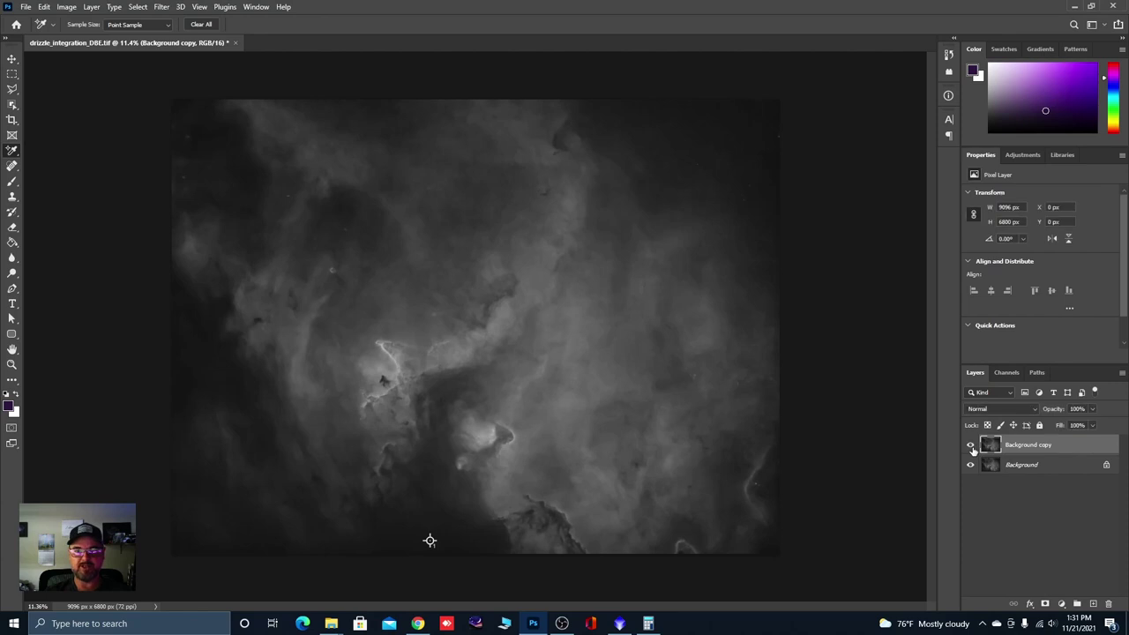
click(163, 9)
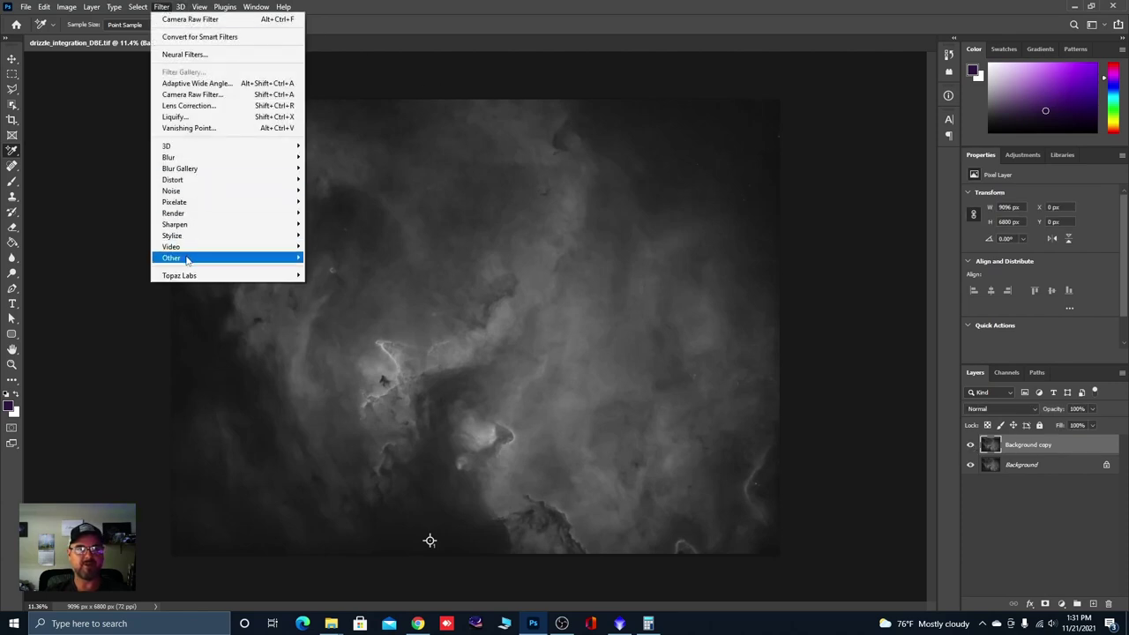
mouse_move(189, 259)
click(324, 268)
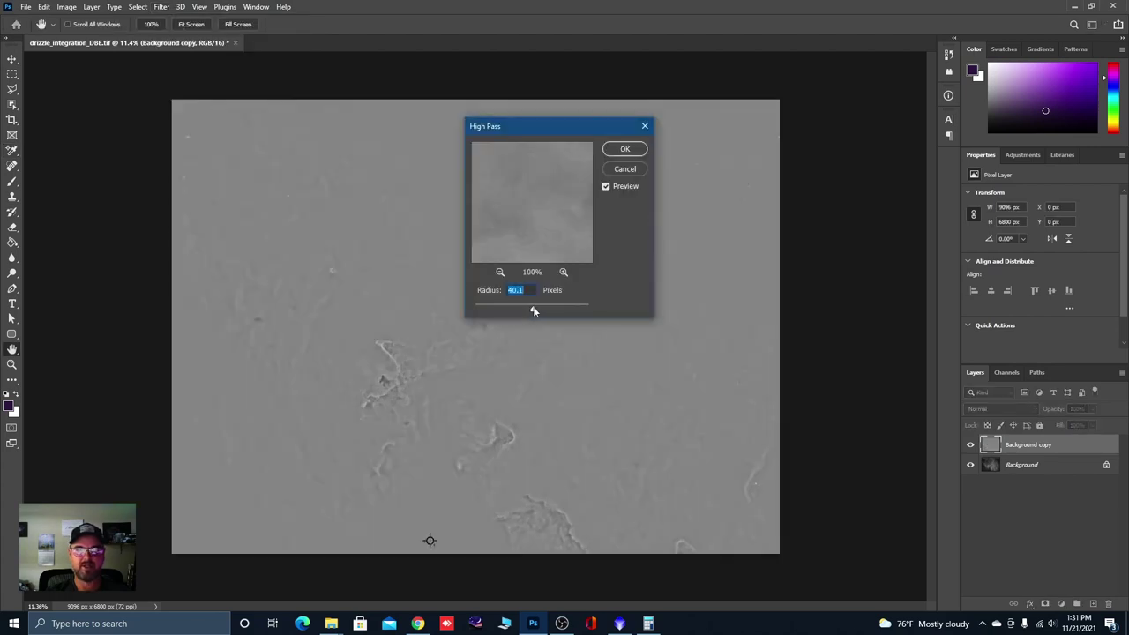
drag(532, 313, 537, 313)
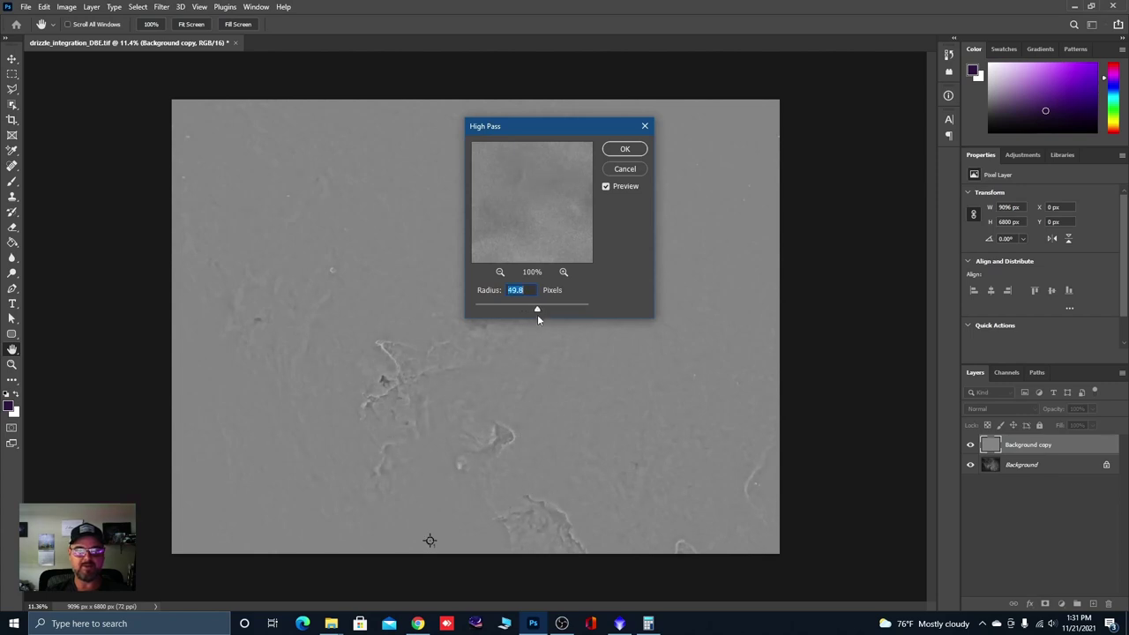
mouse_move(537, 312)
mouse_down()
mouse_move(588, 311)
mouse_move(512, 311)
mouse_move(539, 313)
mouse_up()
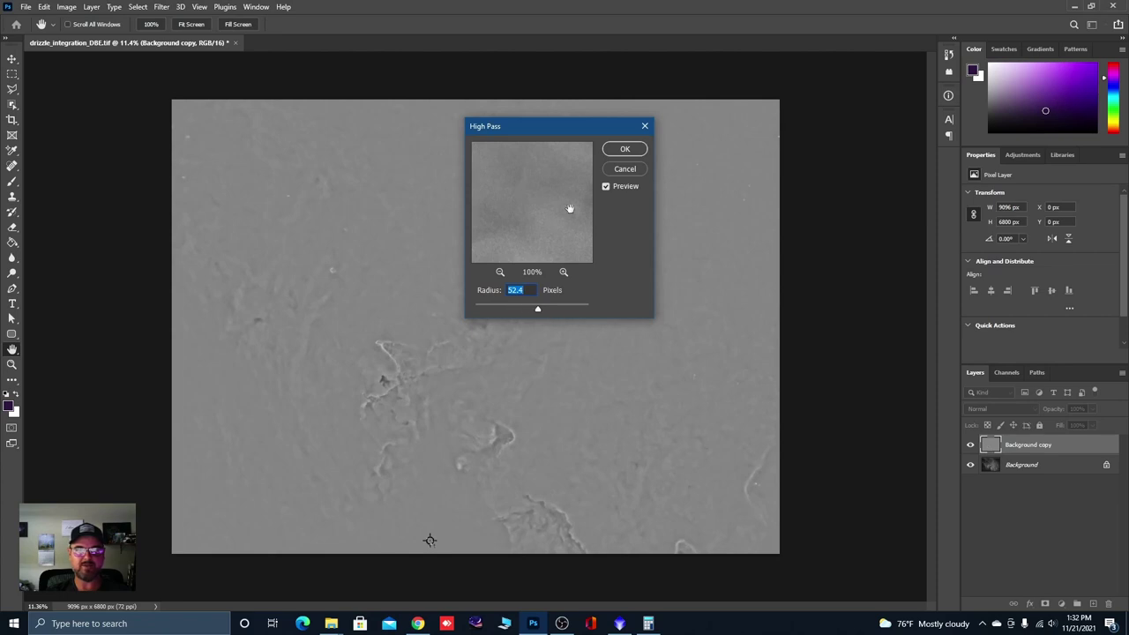
click(622, 151)
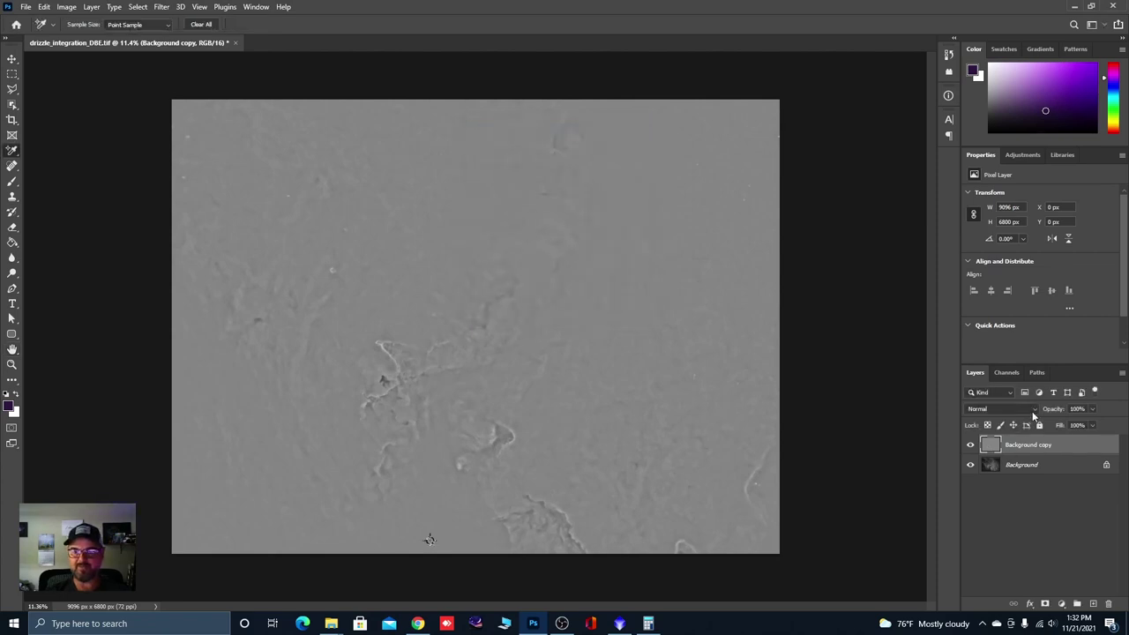
Step: Set the high-pass layer's blend mode to Hard Light and add a layer mask inverted to black
click(1036, 413)
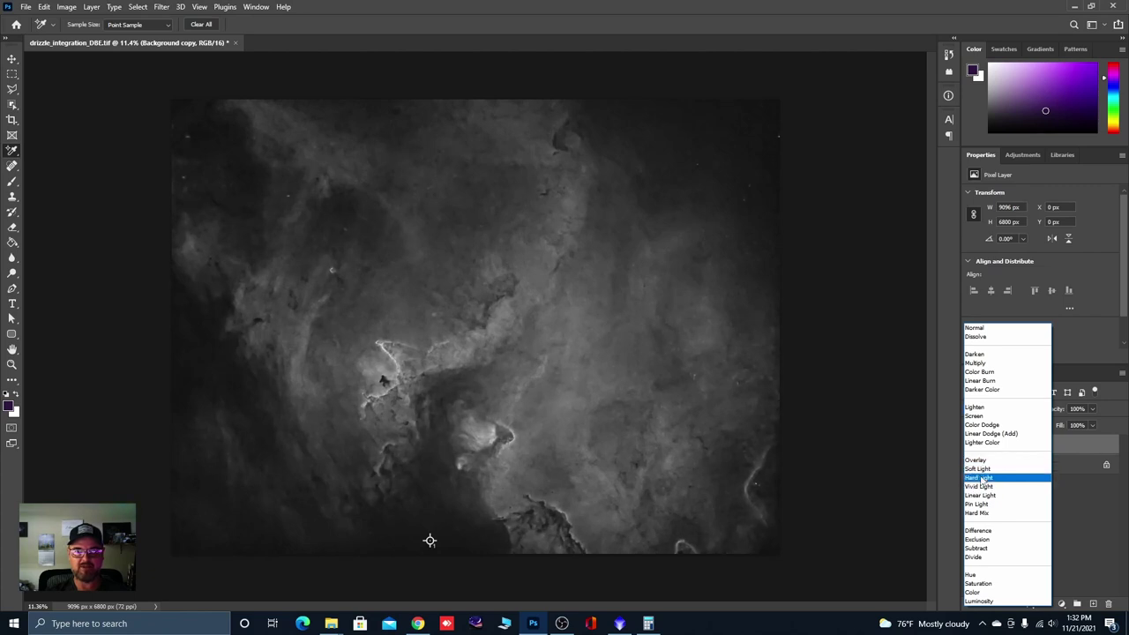
click(980, 478)
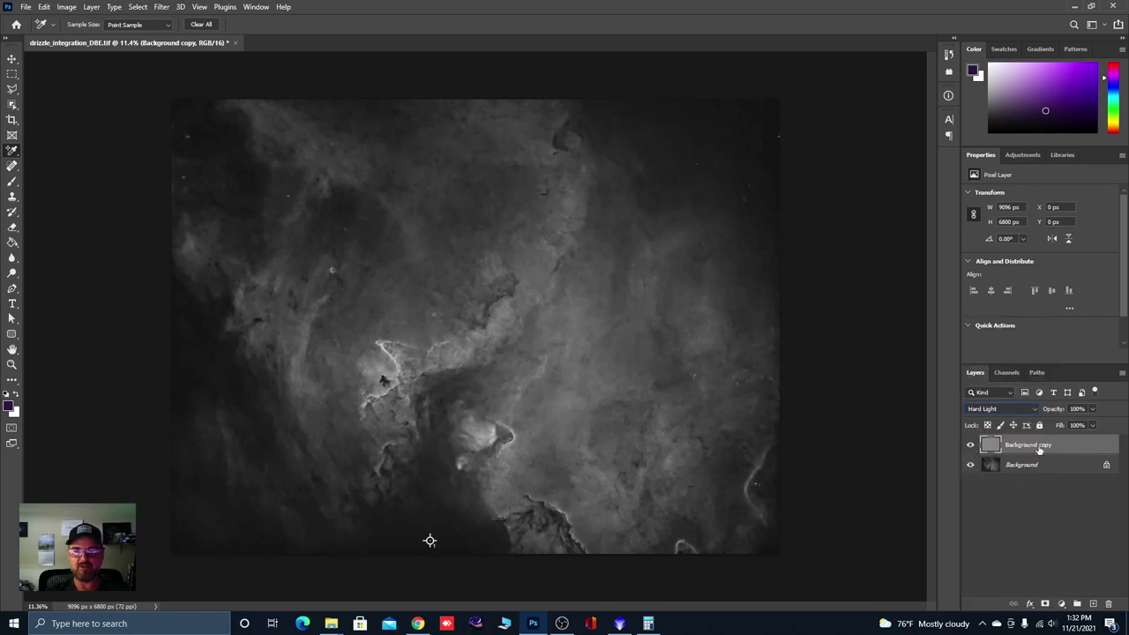
click(1044, 604)
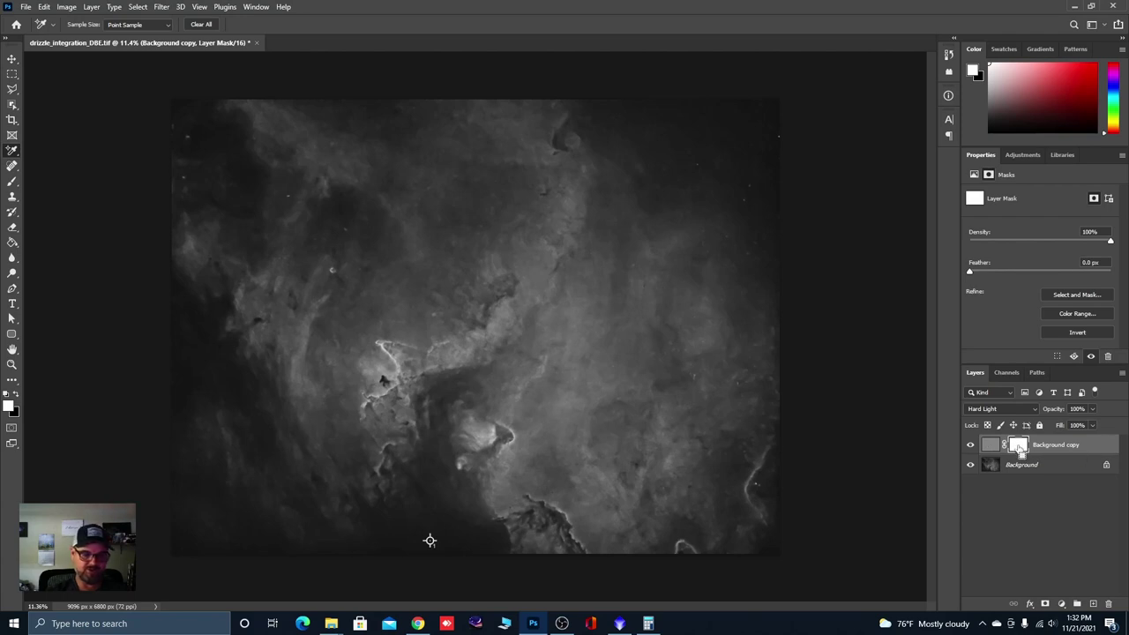
key(ctrl+i)
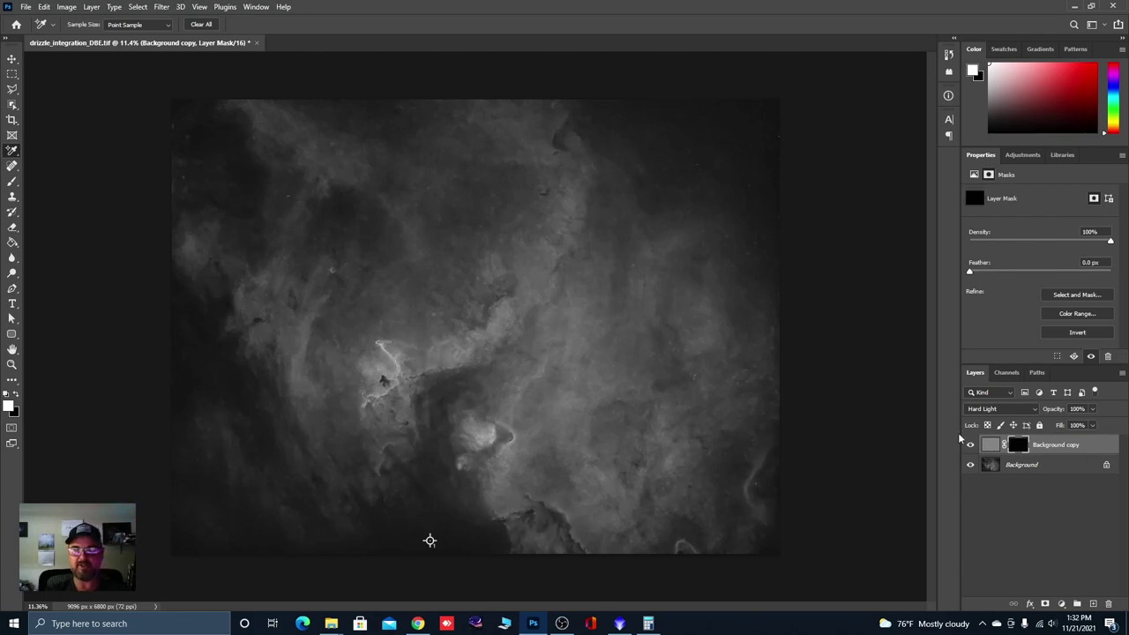
Step: Paint white on the mask over the nebula's bright curved ridge, using a 175 px brush at 63% opacity and 80% flow
scroll(445, 356, up, 3)
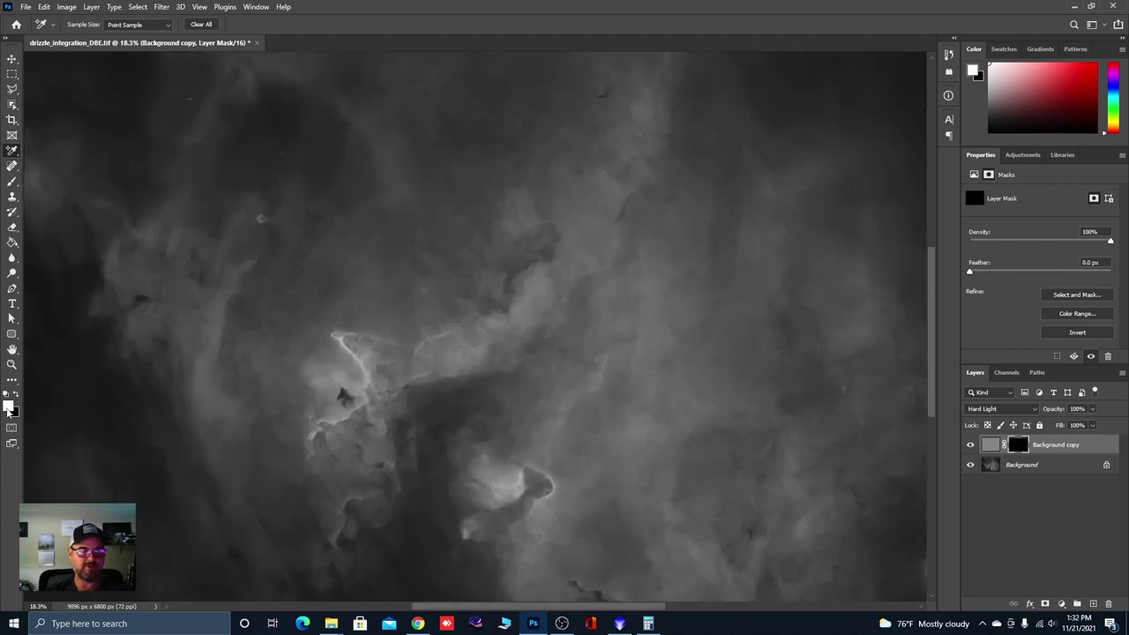
click(12, 181)
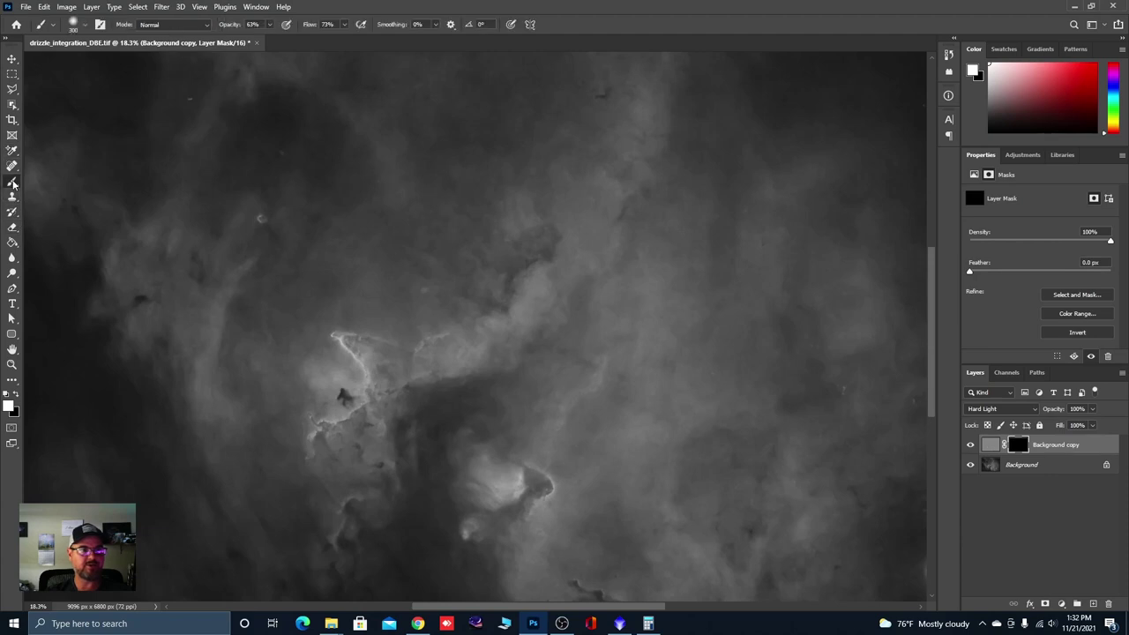
click(344, 26)
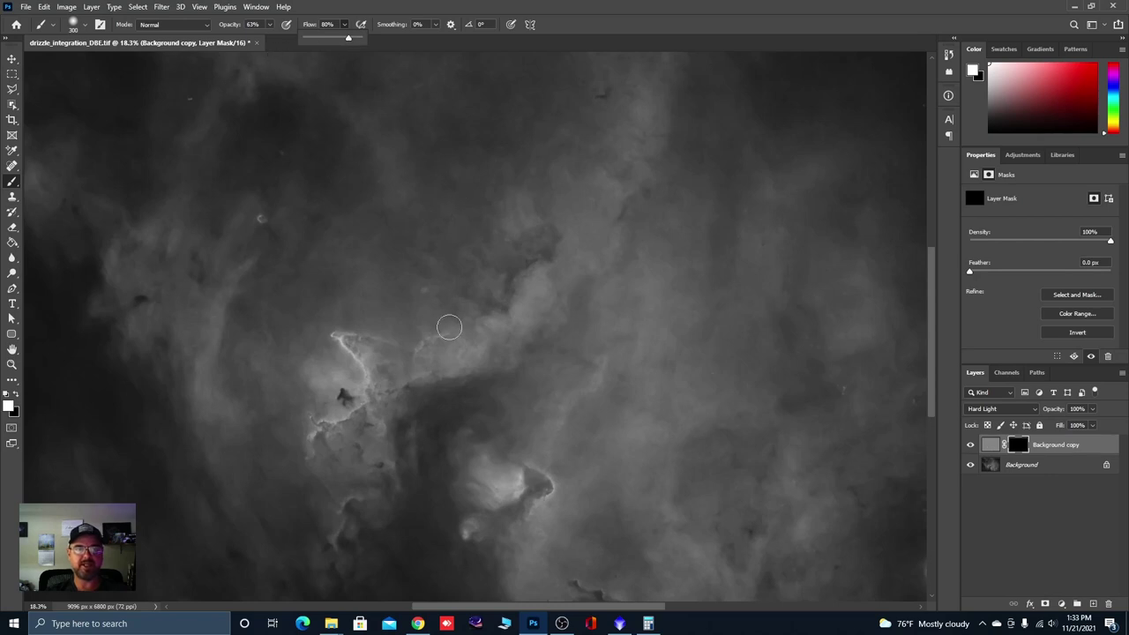
scroll(366, 366, up, 3)
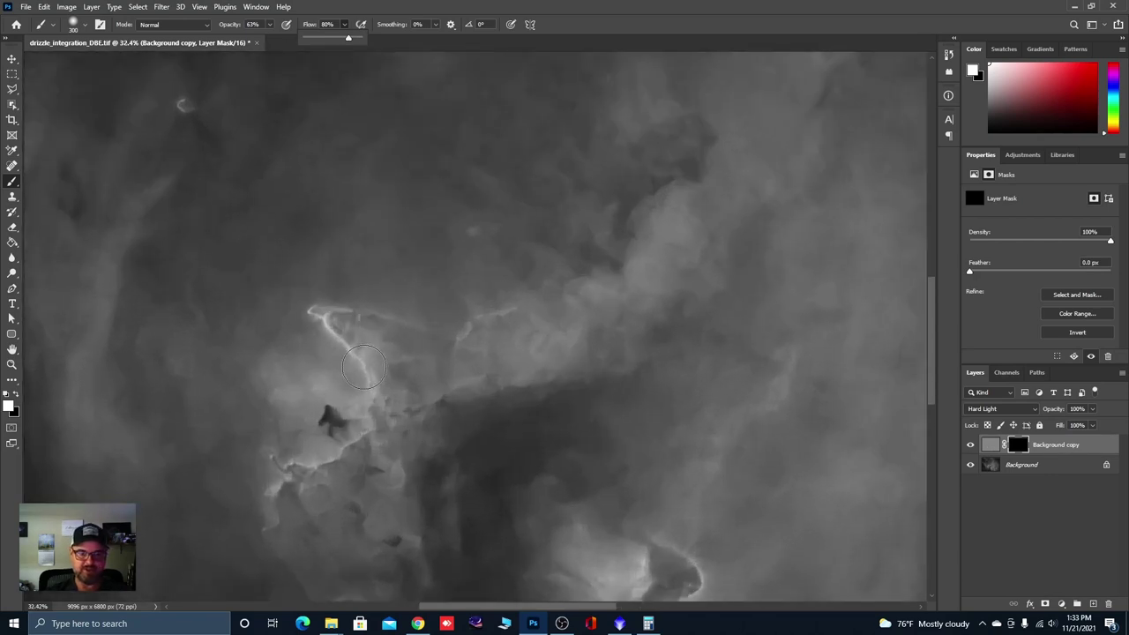
key(bracketleft)
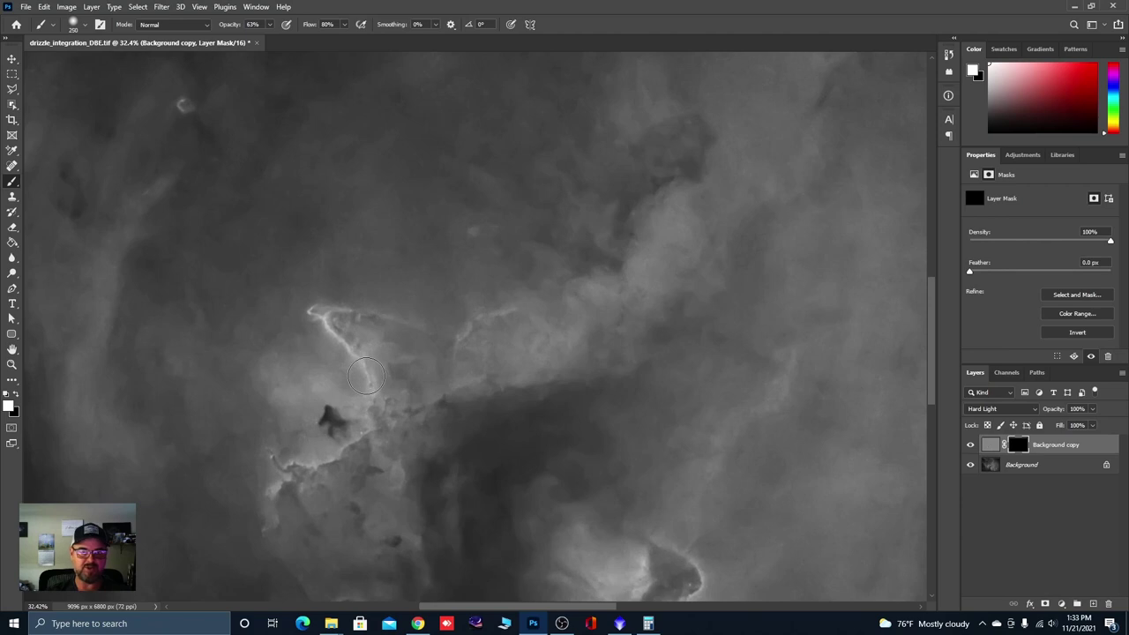
key(bracketleft)
key(bracketleft)
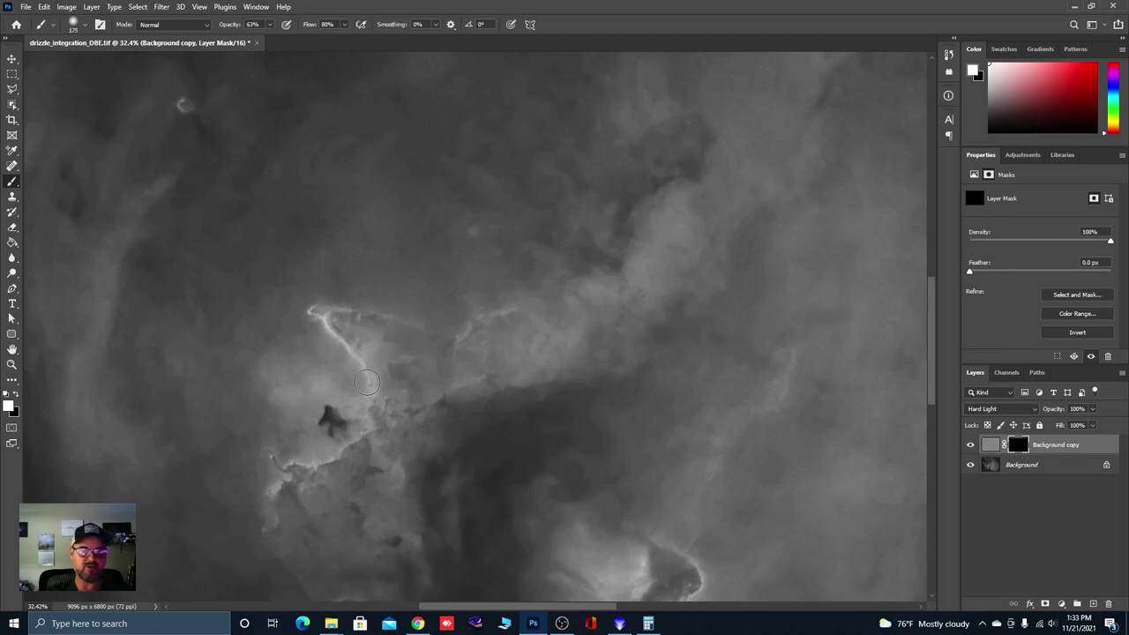
mouse_move(350, 352)
mouse_down()
mouse_move(307, 311)
mouse_move(370, 314)
mouse_up()
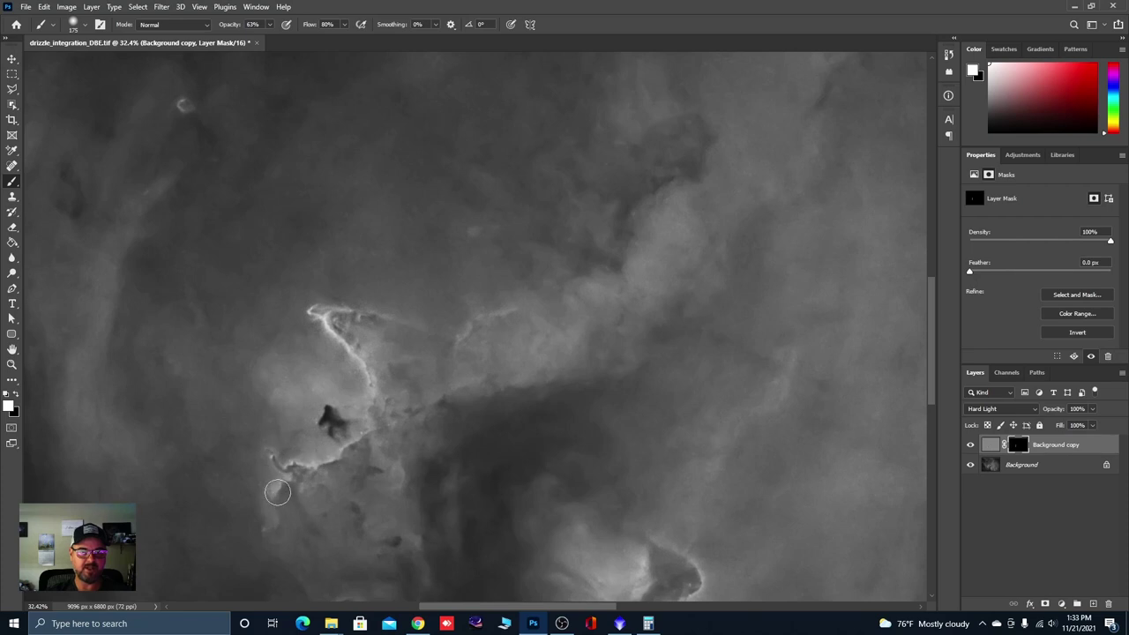
scroll(281, 492, up, 3)
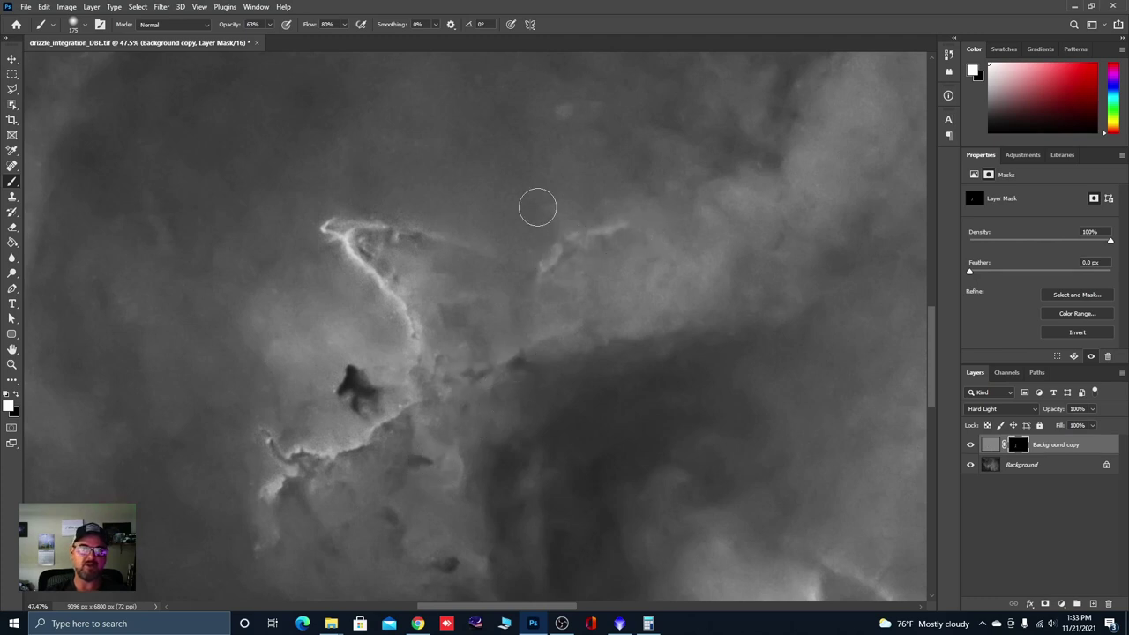
Step: Paint white on the mask over the bright knot and the small pillar beside it, enlarging the brush to 250 px
scroll(538, 265, down, 3)
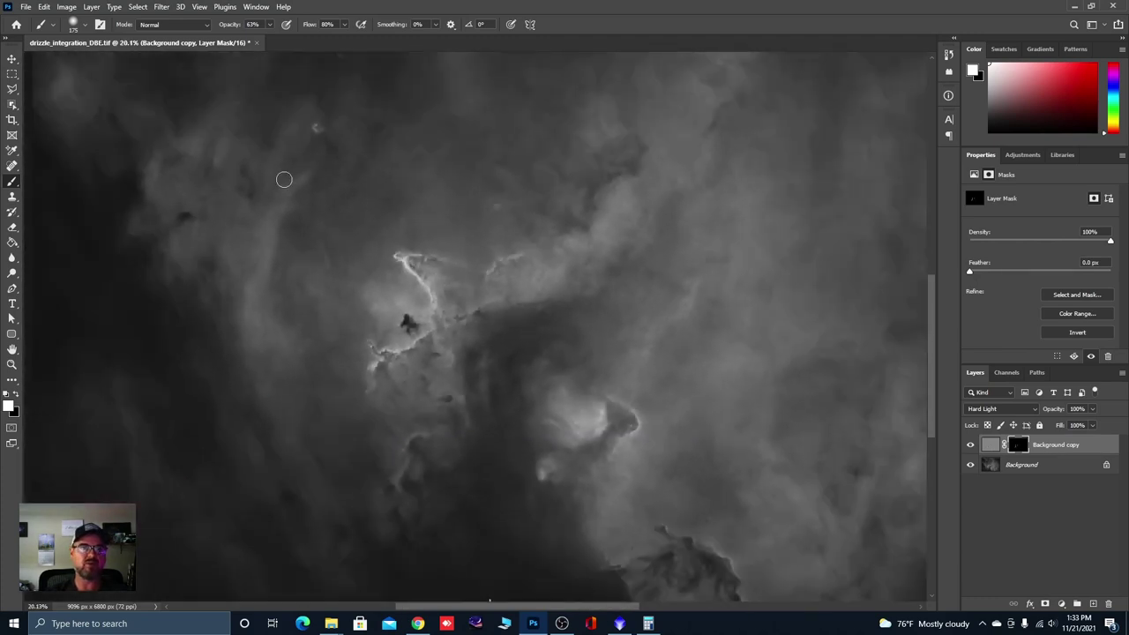
scroll(313, 124, up, 1)
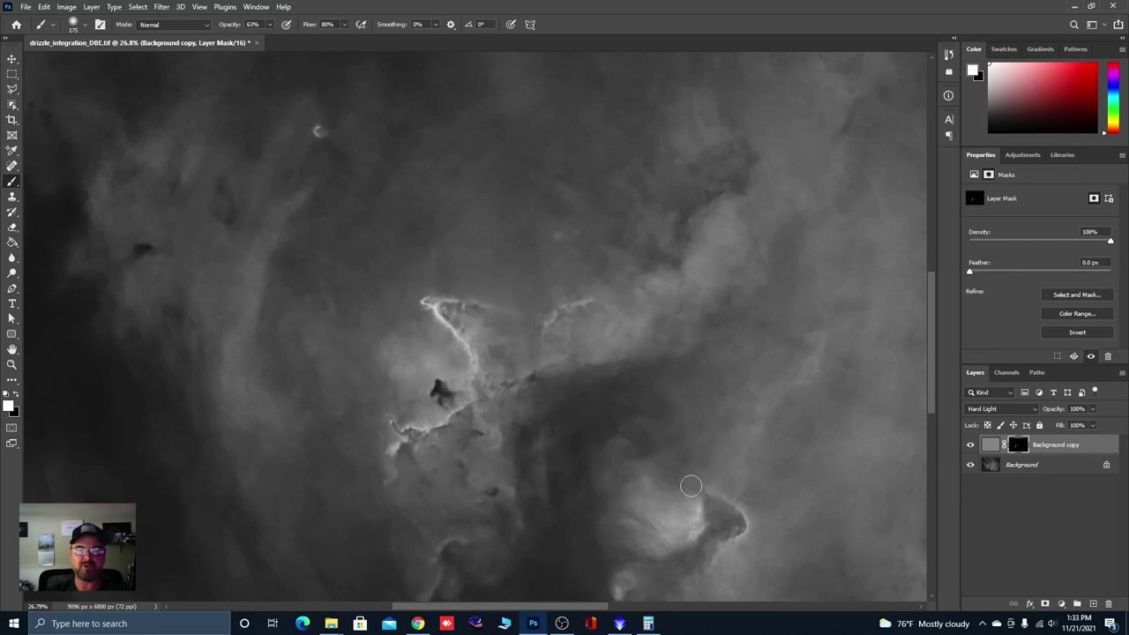
scroll(646, 424, down, 1)
mouse_move(694, 471)
mouse_down()
mouse_move(716, 495)
mouse_move(681, 515)
mouse_move(677, 488)
mouse_up()
key(bracketright)
key(bracketright)
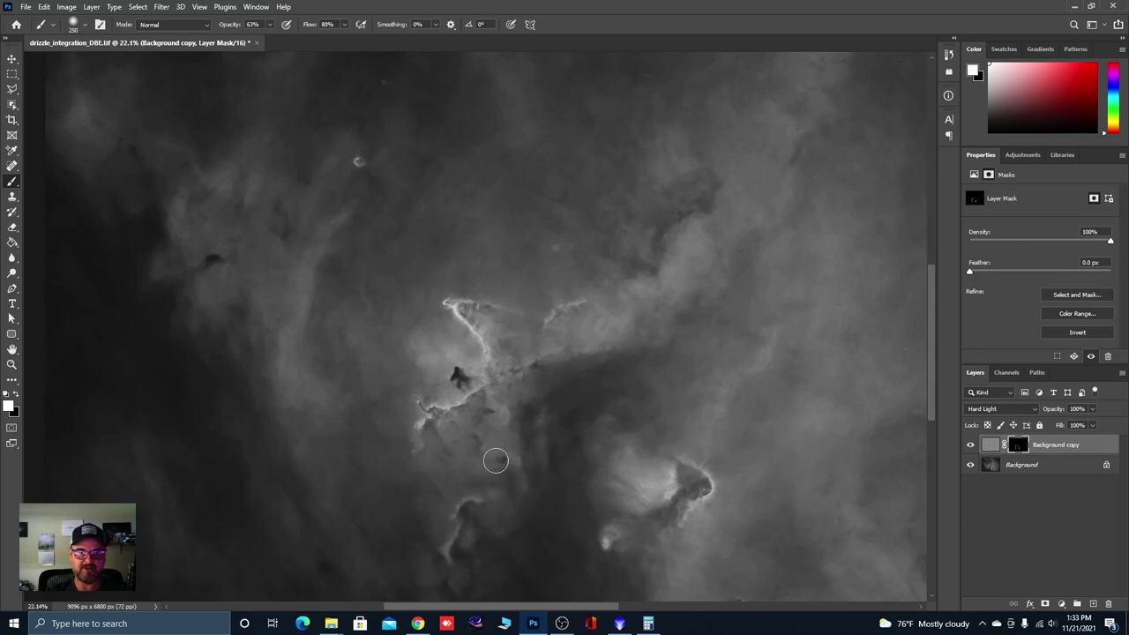
Step: Paint the mask white over the dark upper lane, the ridge at the image's lower edge and the right-hand arc, enlarging the brush to 400 px
scroll(591, 293, down, 2)
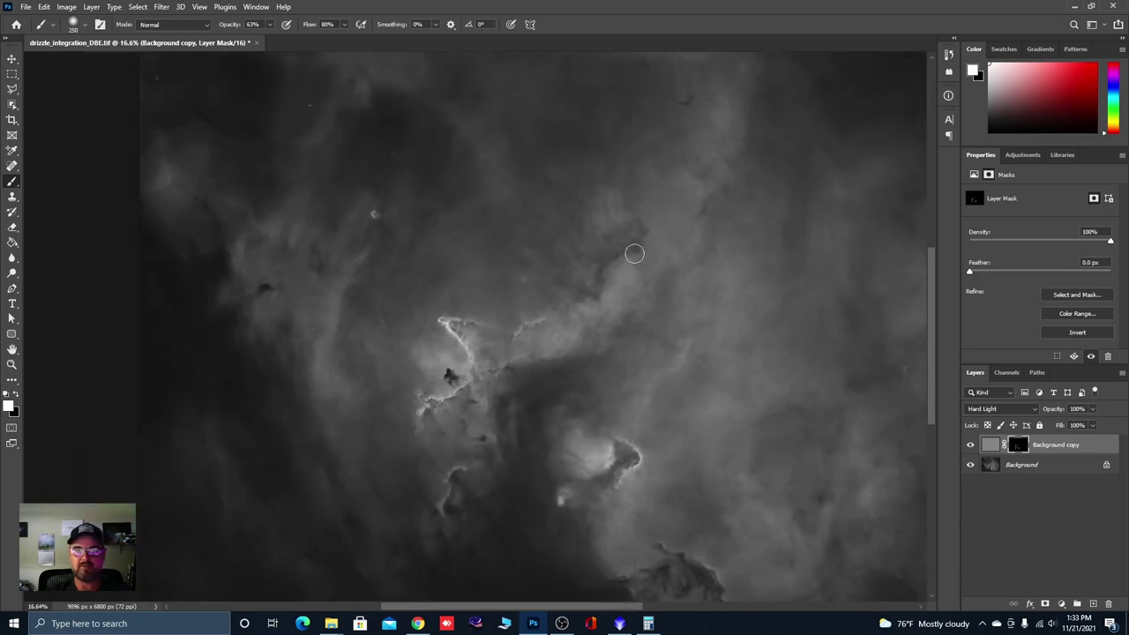
key(bracketright)
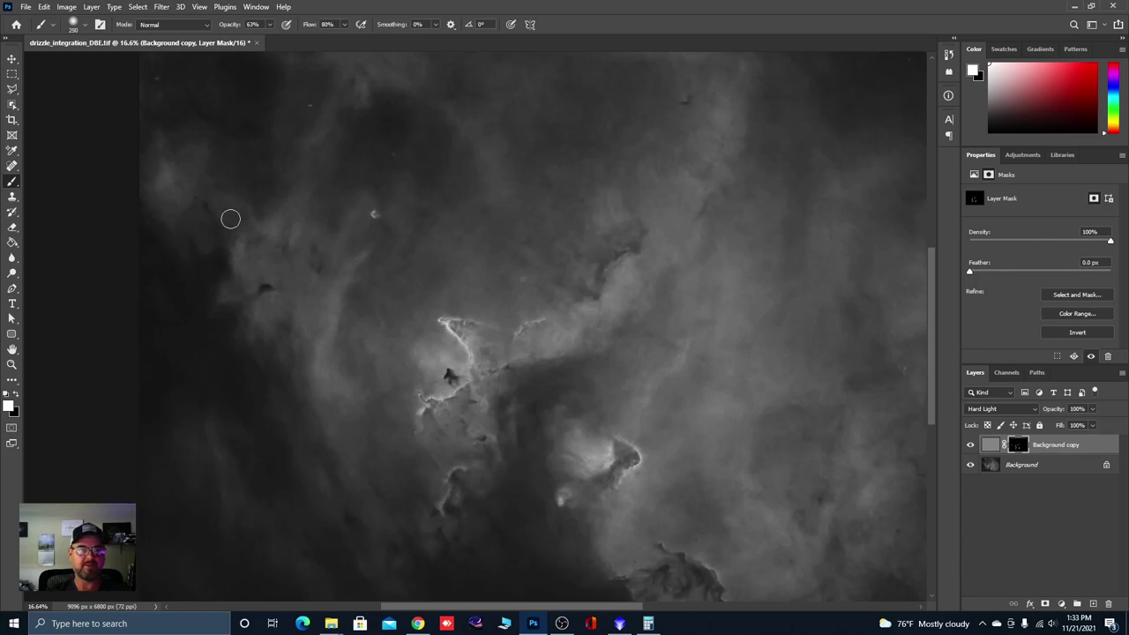
key(bracketright)
key(bracketright)
key(bracketright)
key(ctrl+minus)
scroll(574, 543, up, 3)
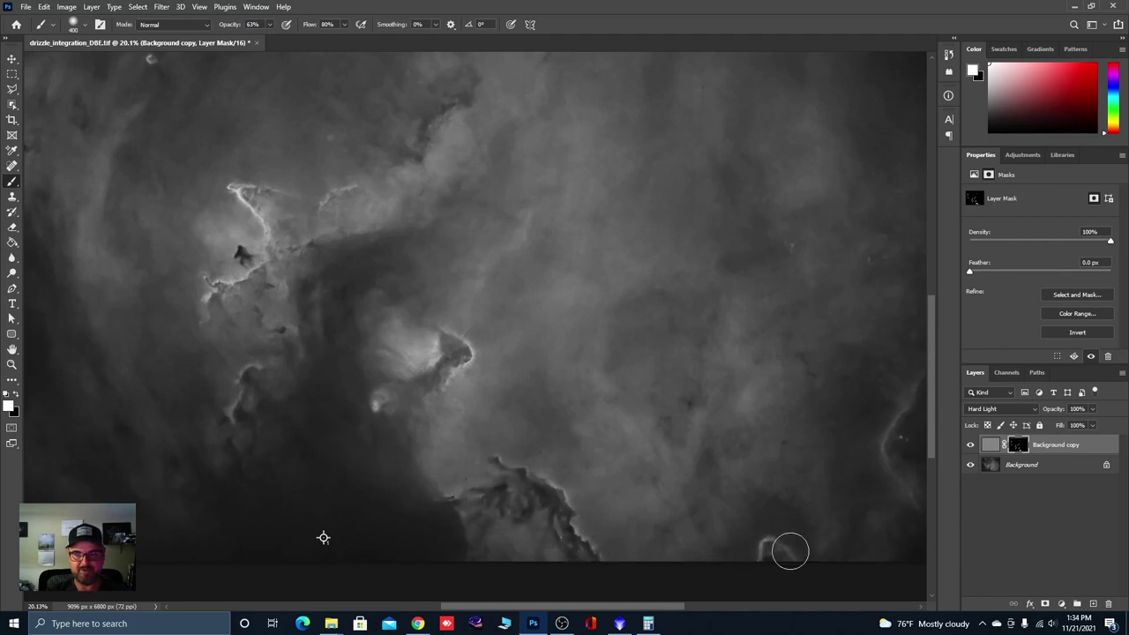
scroll(493, 466, down, 1)
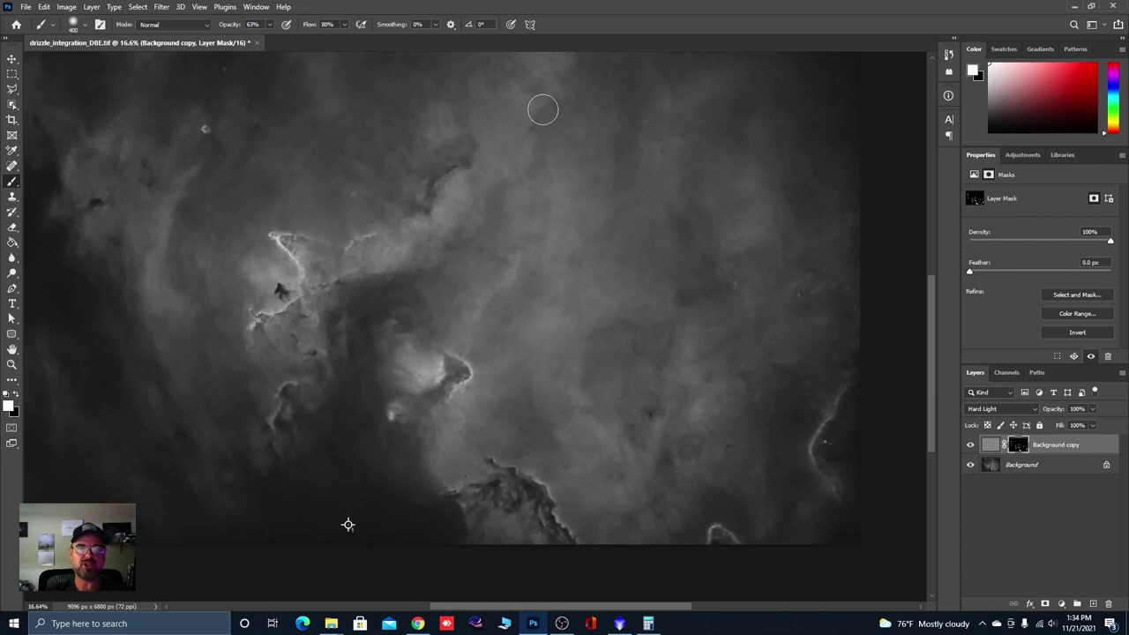
key(ctrl+minus)
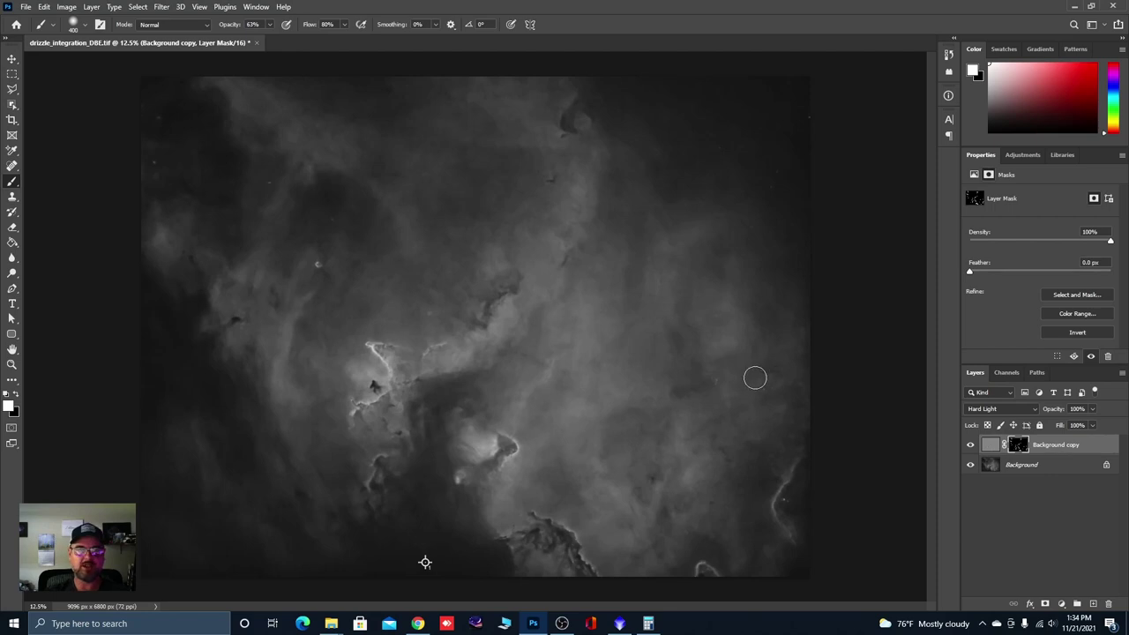
Step: Compare the image with and without the high-pass layer by toggling its visibility
click(971, 446)
click(970, 445)
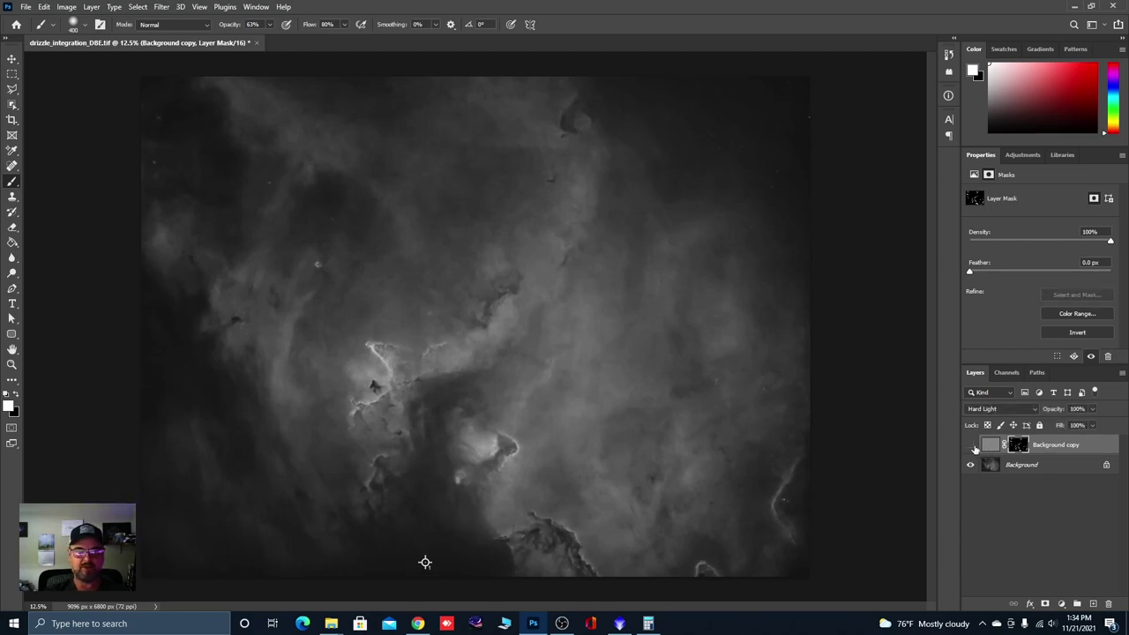
click(971, 446)
click(971, 445)
click(970, 446)
click(971, 445)
click(973, 447)
Step: Feather the high-pass layer's mask using Select and Mask, and merge the layer down into the Background
right_click(1017, 445)
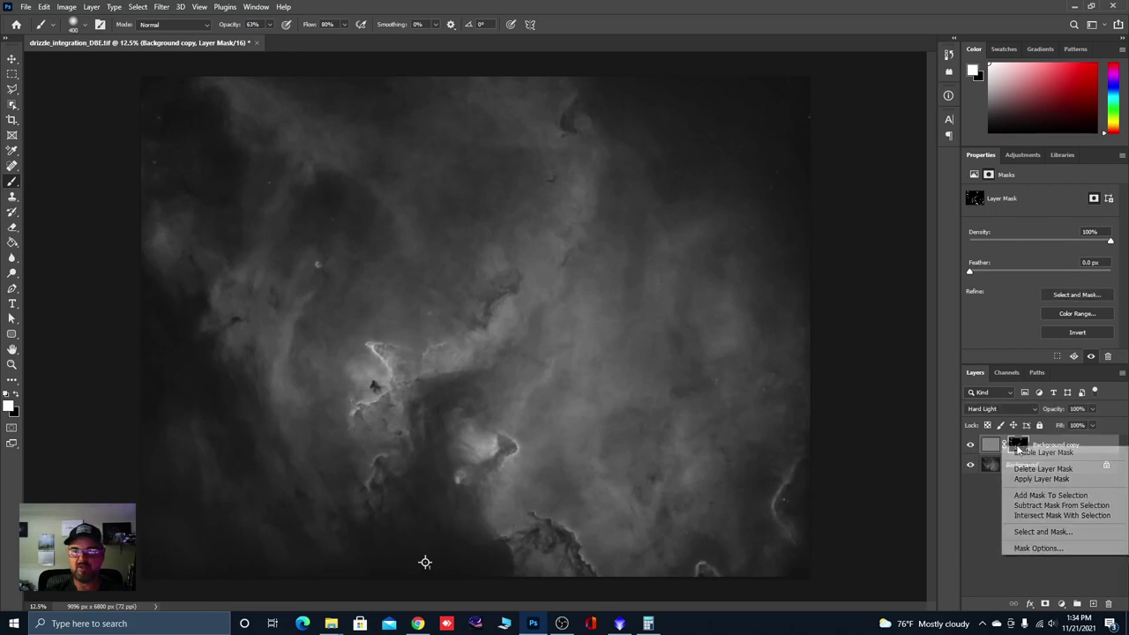
click(1029, 532)
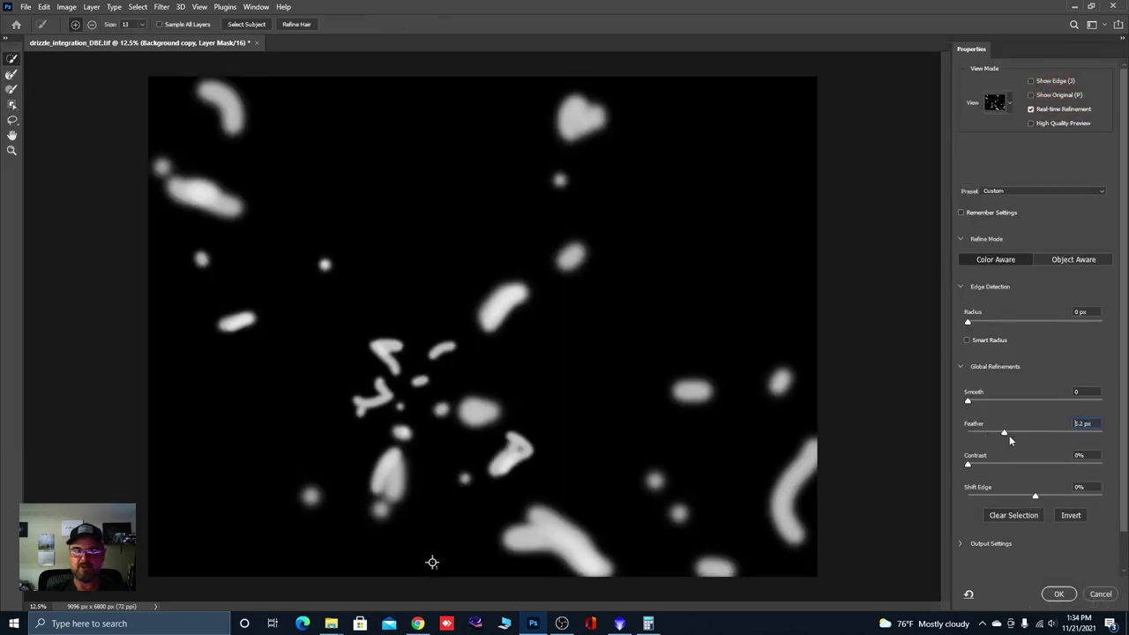
drag(1035, 443, 1040, 444)
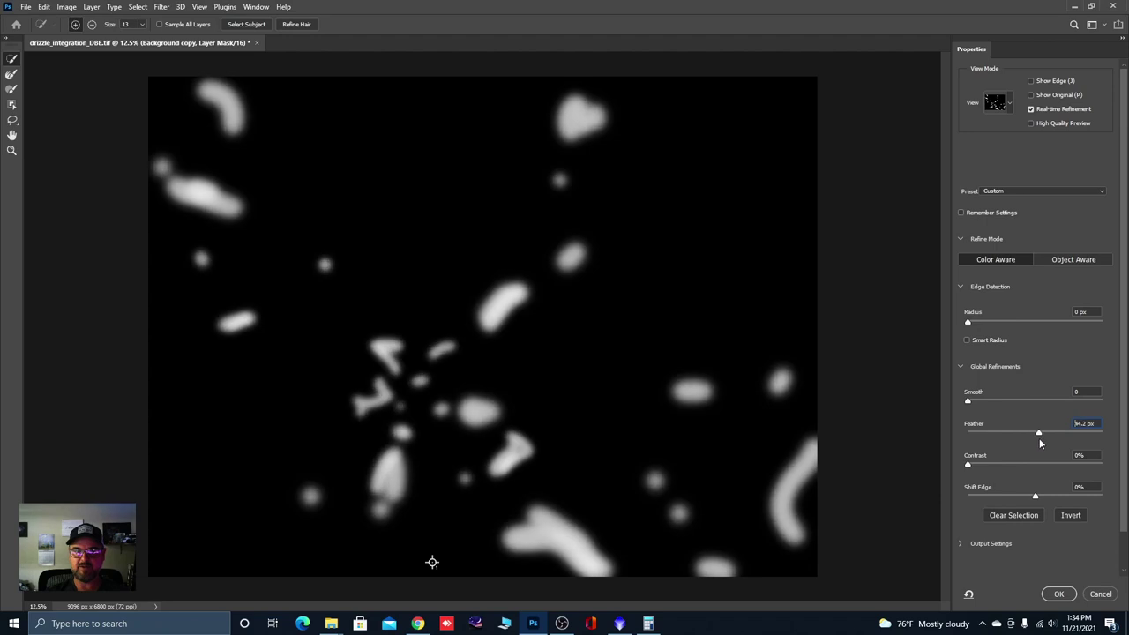
click(1058, 593)
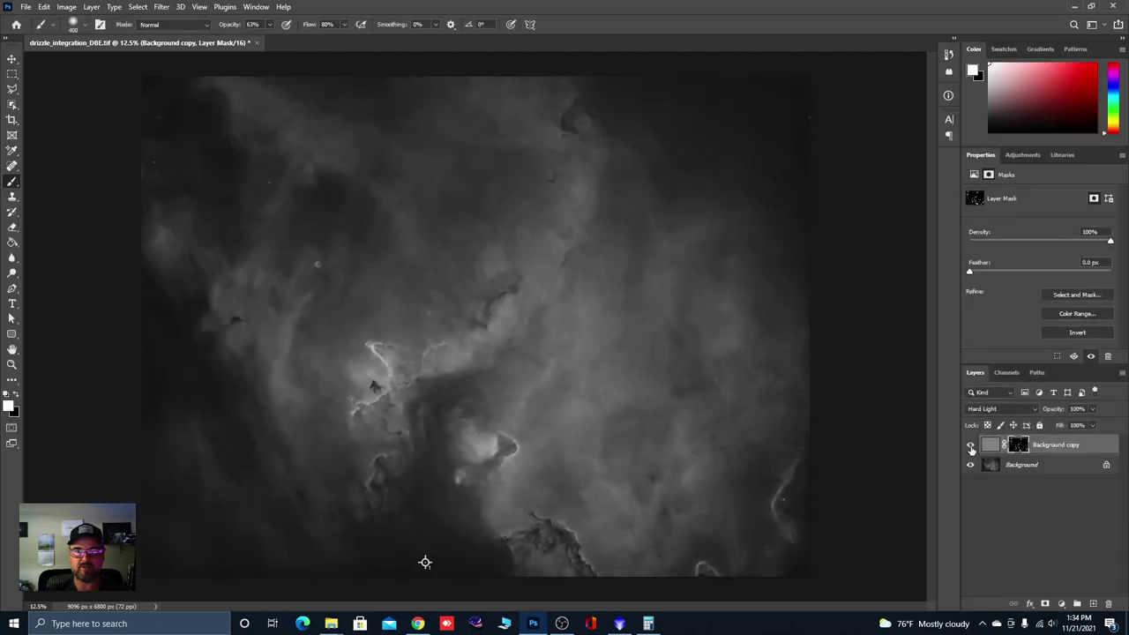
right_click(1039, 449)
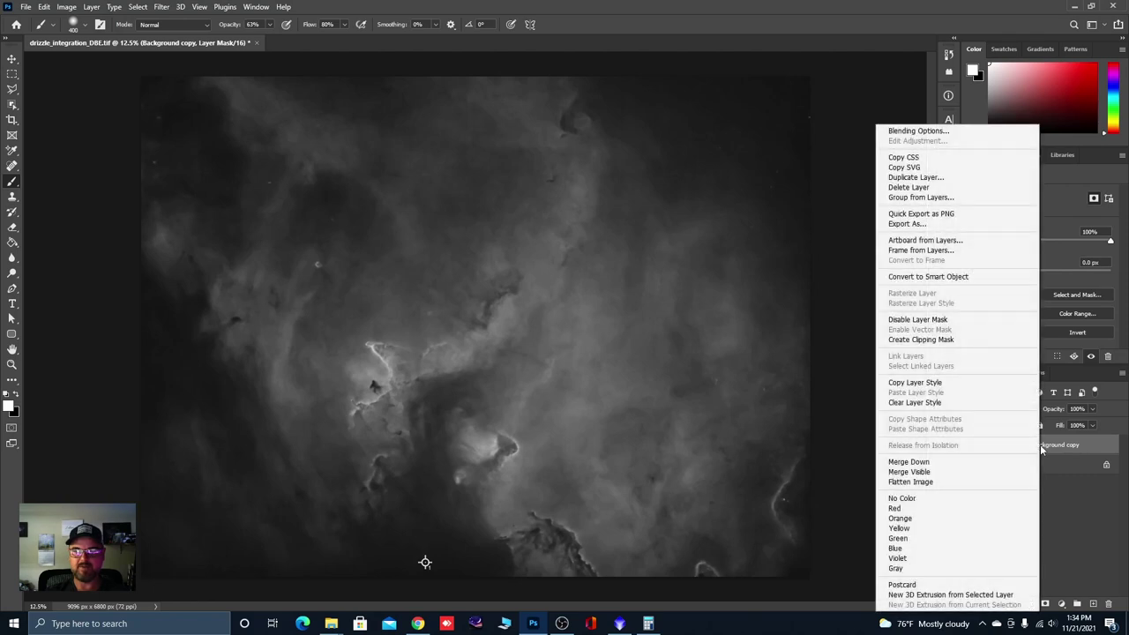
click(912, 464)
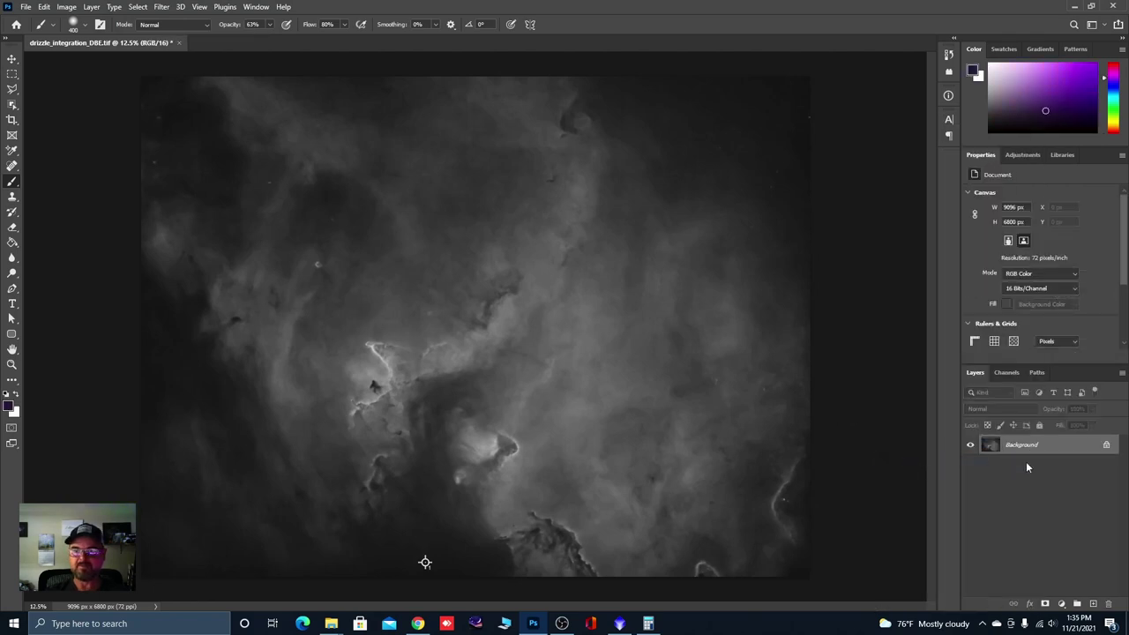
Step: Duplicate the Background layer and open Smart Sharpen on the copy, previewing the nebula's bright curved ridge at 25%
drag(1023, 450, 1094, 601)
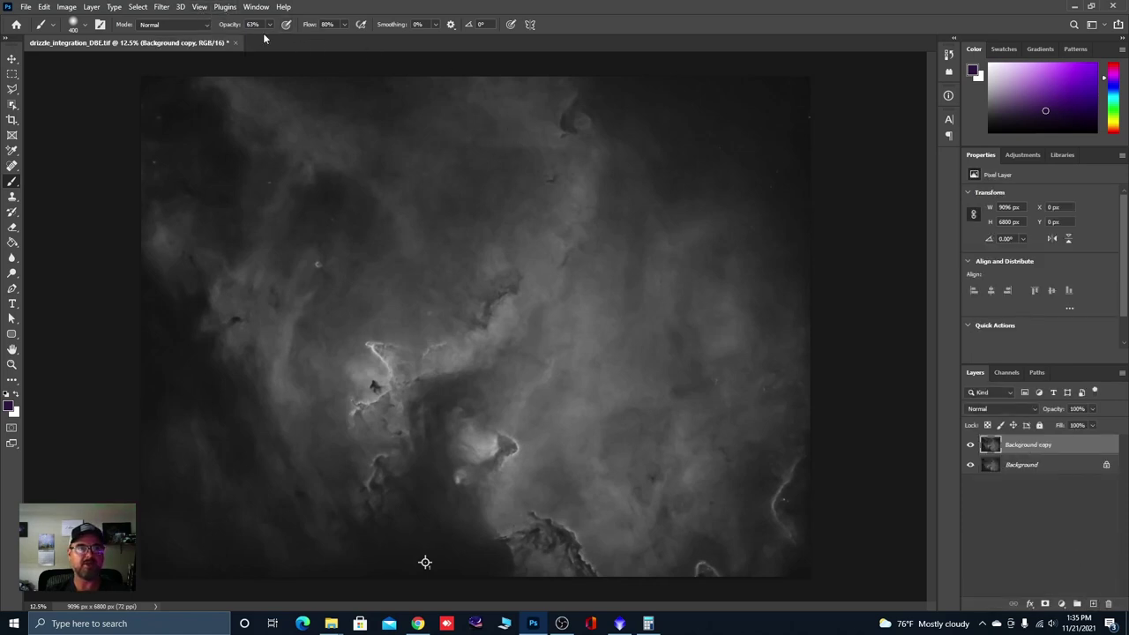
click(168, 8)
mouse_move(269, 224)
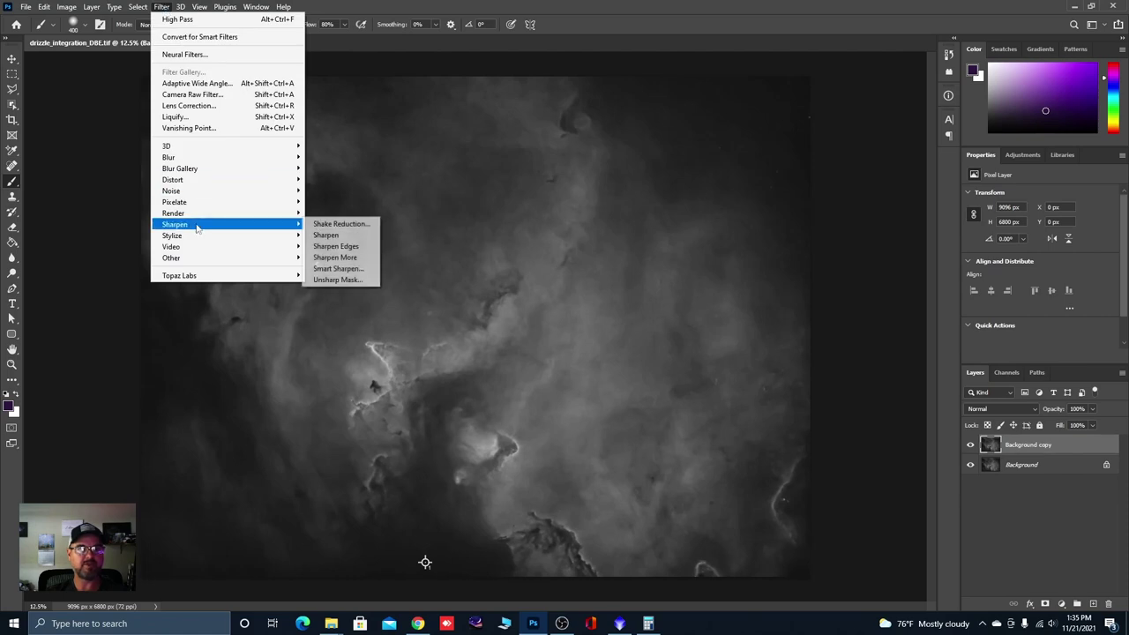
click(338, 268)
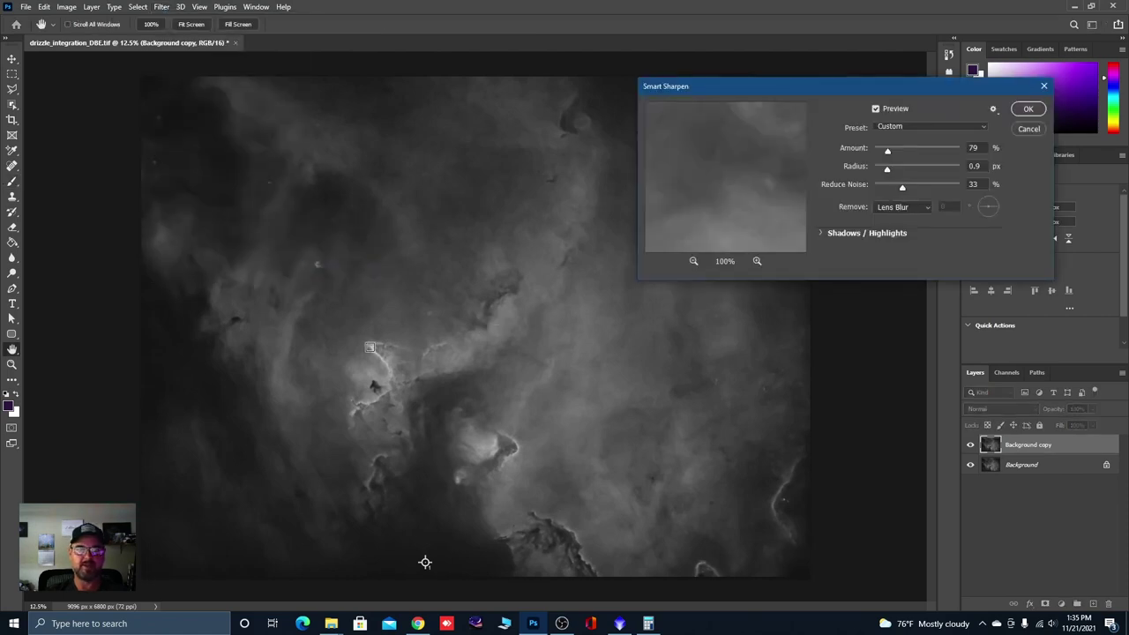
click(371, 347)
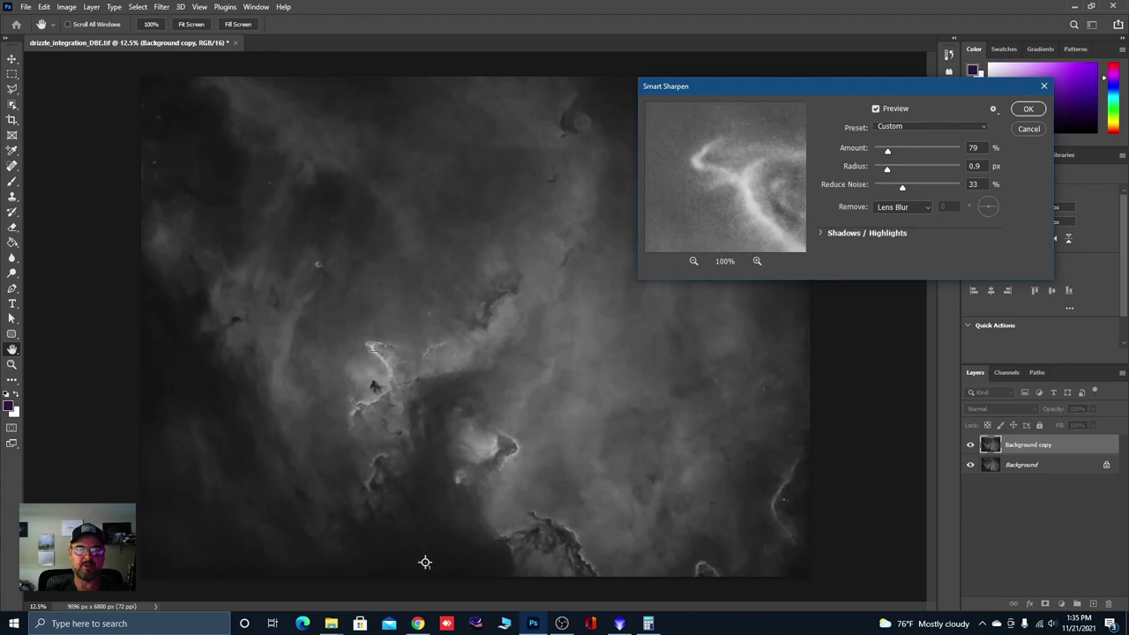
click(693, 262)
click(693, 262)
click(693, 262)
click(693, 262)
click(693, 262)
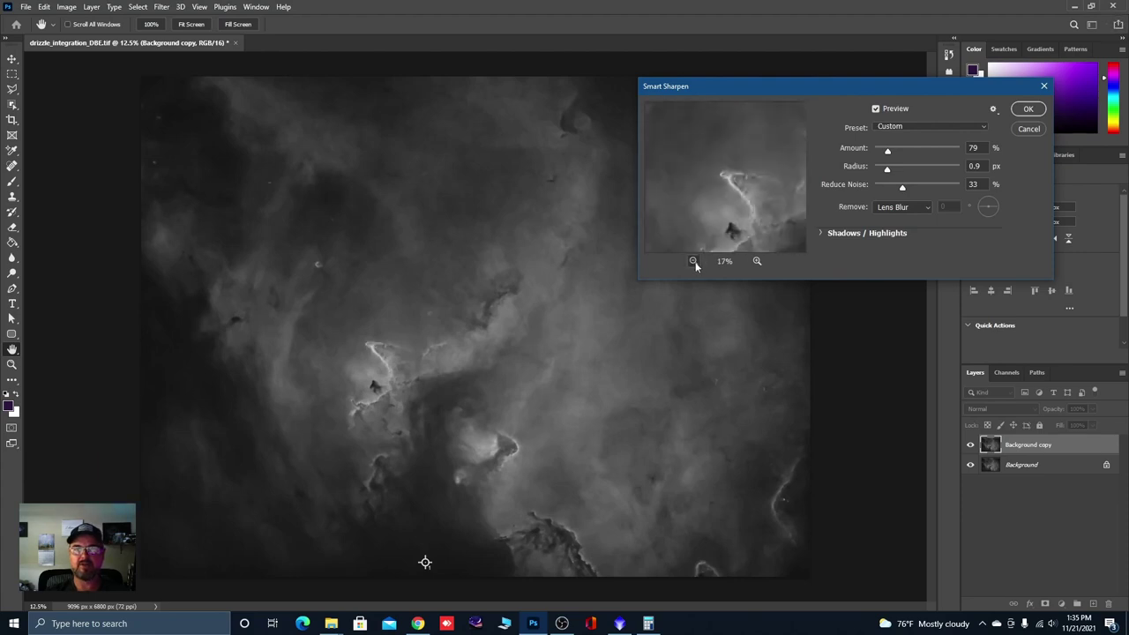
scroll(425, 562, up, 1)
scroll(419, 584, up, 1)
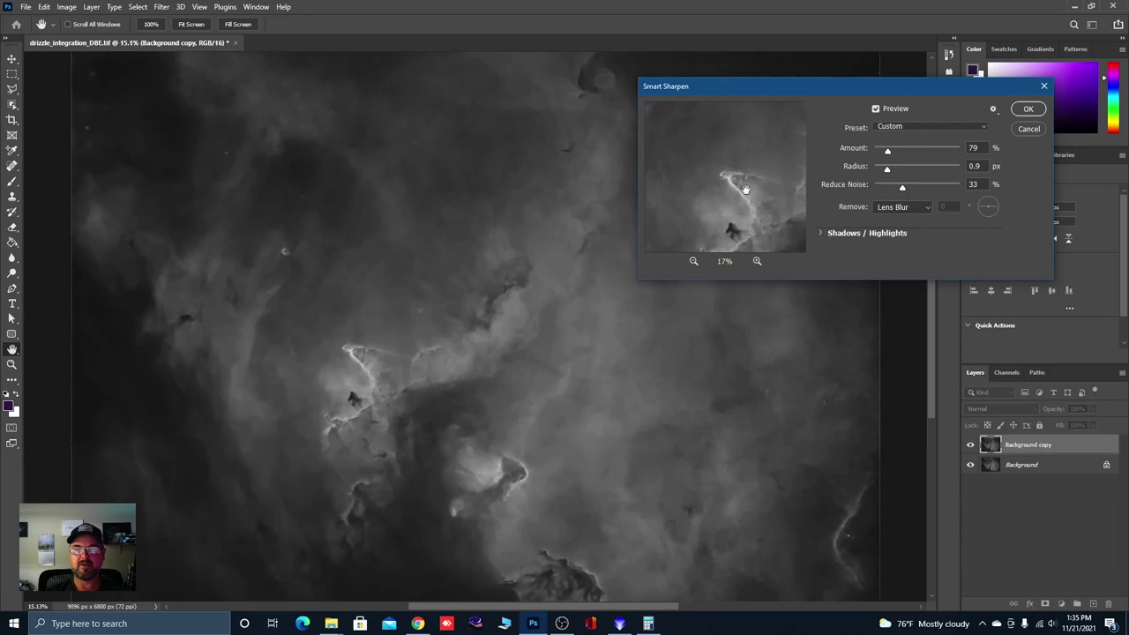
click(757, 262)
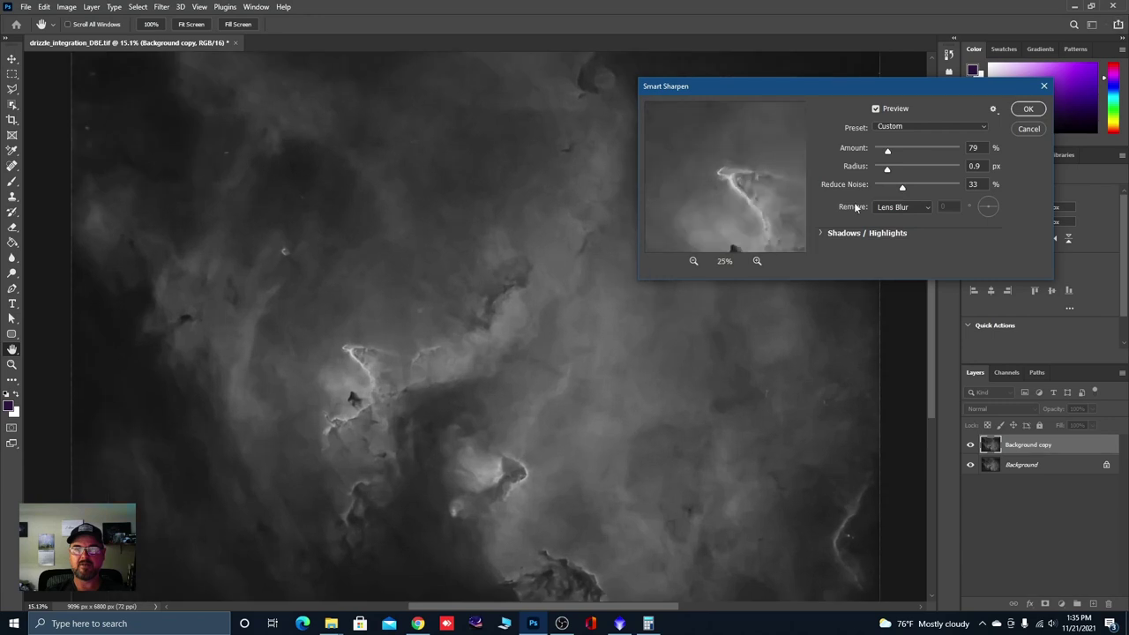
Step: Apply Smart Sharpen to the copied layer with Amount 197% and Radius 3.2 px, checking the ridge and dark knot in the preview
drag(782, 193, 758, 170)
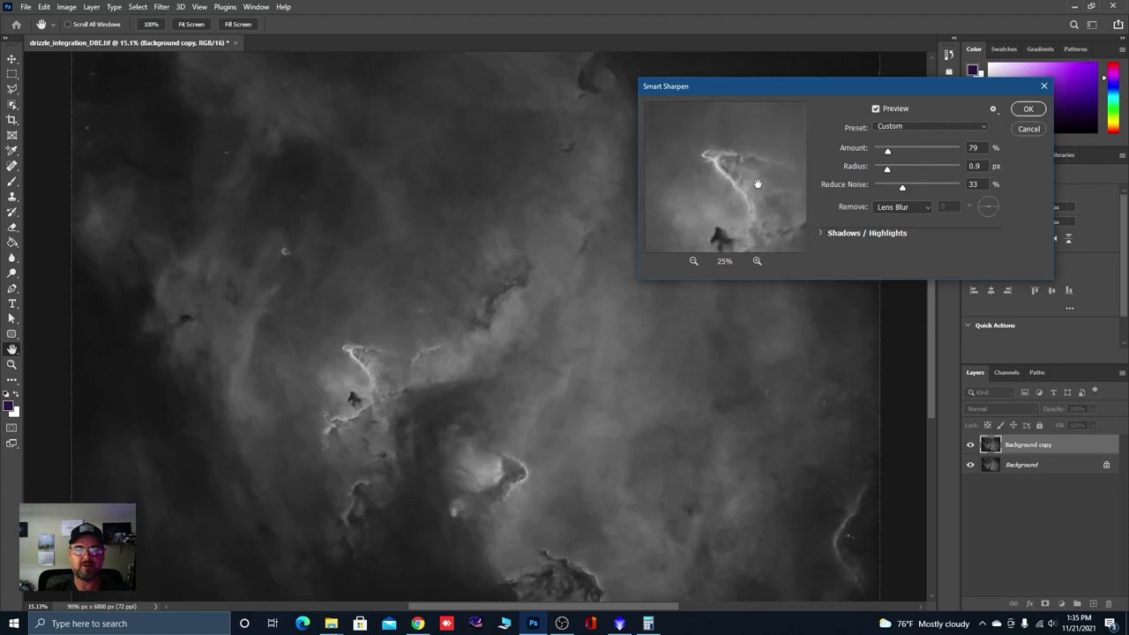
mouse_move(751, 209)
mouse_down()
mouse_move(749, 189)
mouse_move(750, 205)
mouse_move(731, 209)
mouse_up()
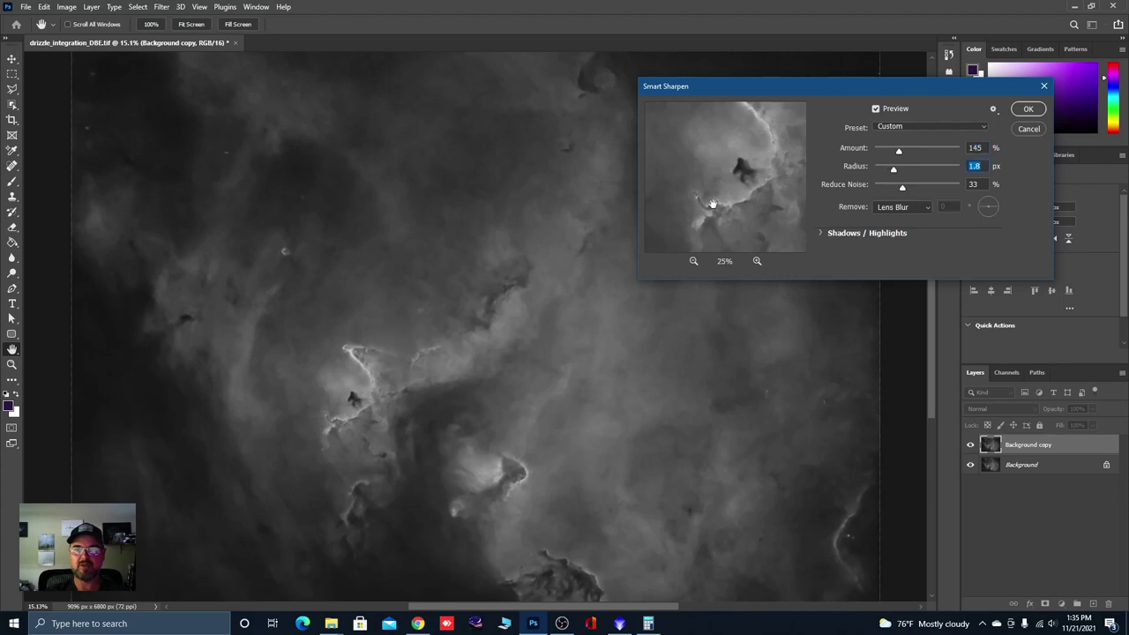
drag(711, 204, 726, 205)
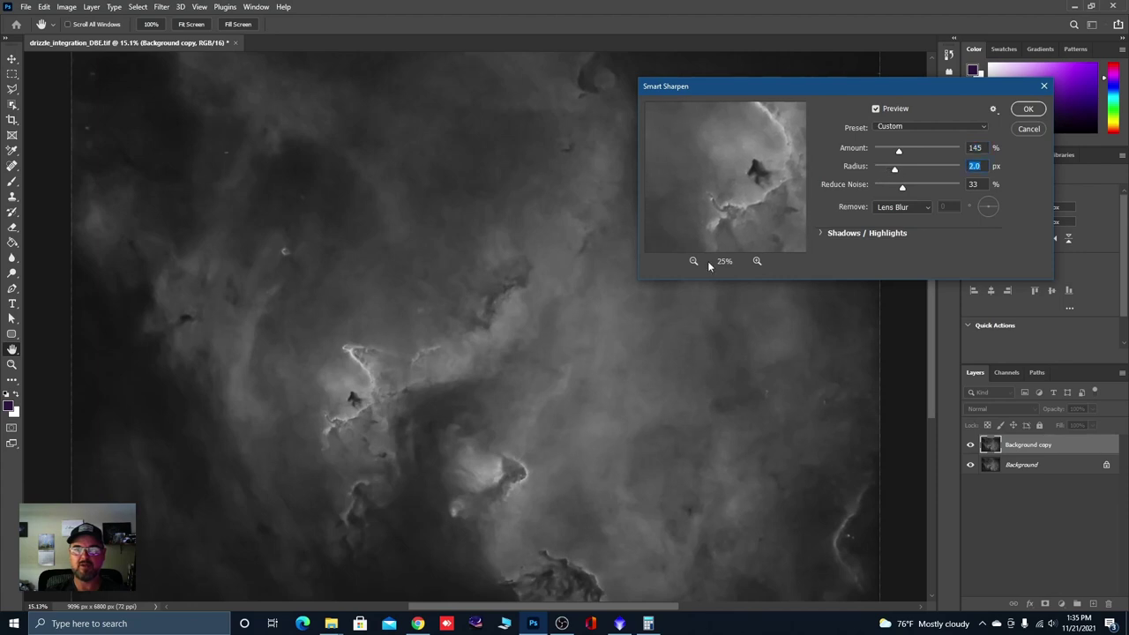
click(756, 261)
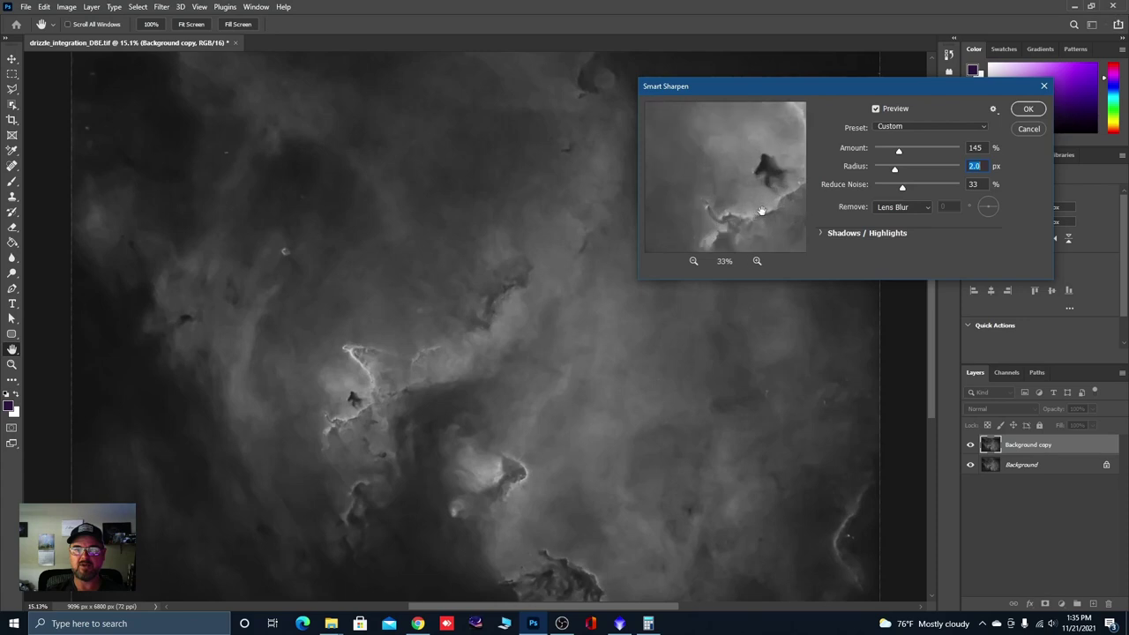
drag(761, 210, 719, 205)
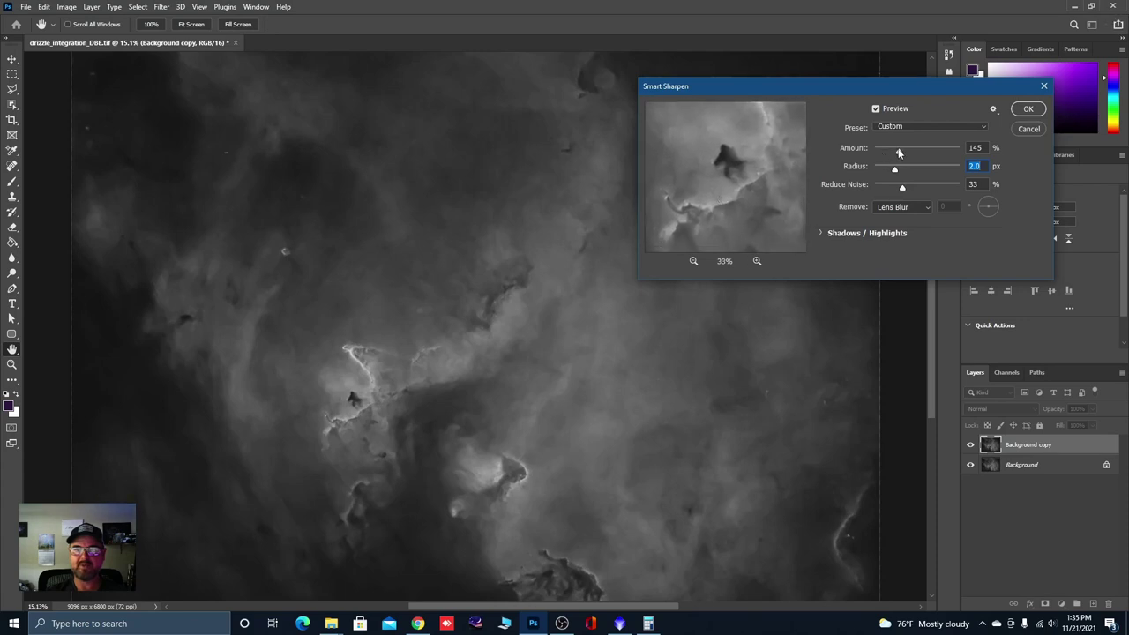
drag(904, 154, 909, 153)
mouse_move(746, 196)
mouse_down()
mouse_move(764, 186)
mouse_move(753, 188)
mouse_up()
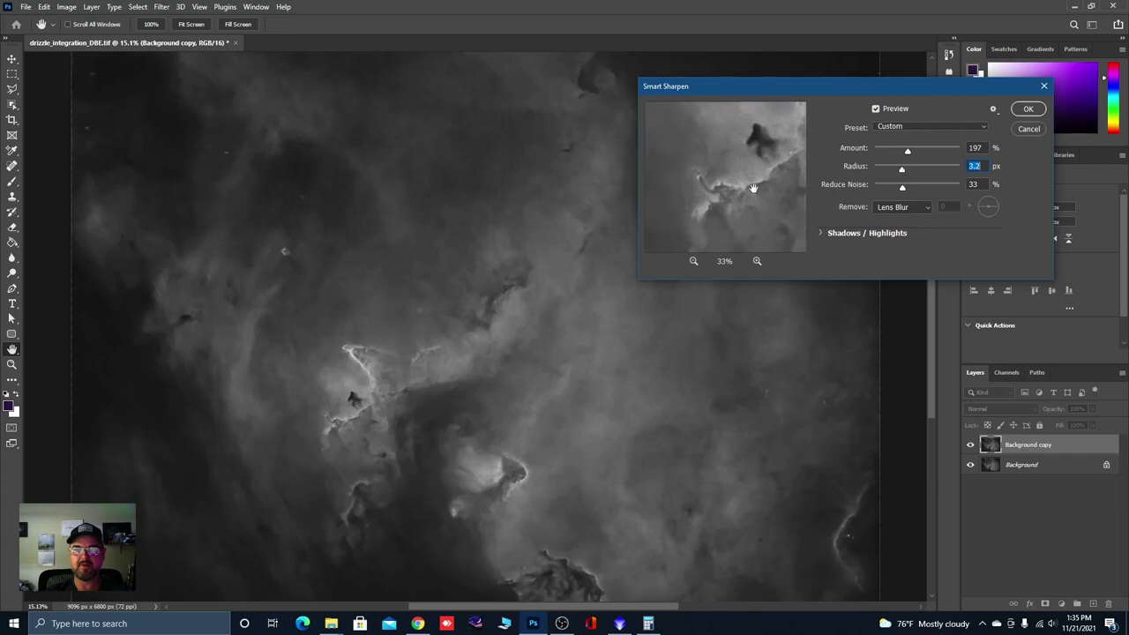
click(1028, 109)
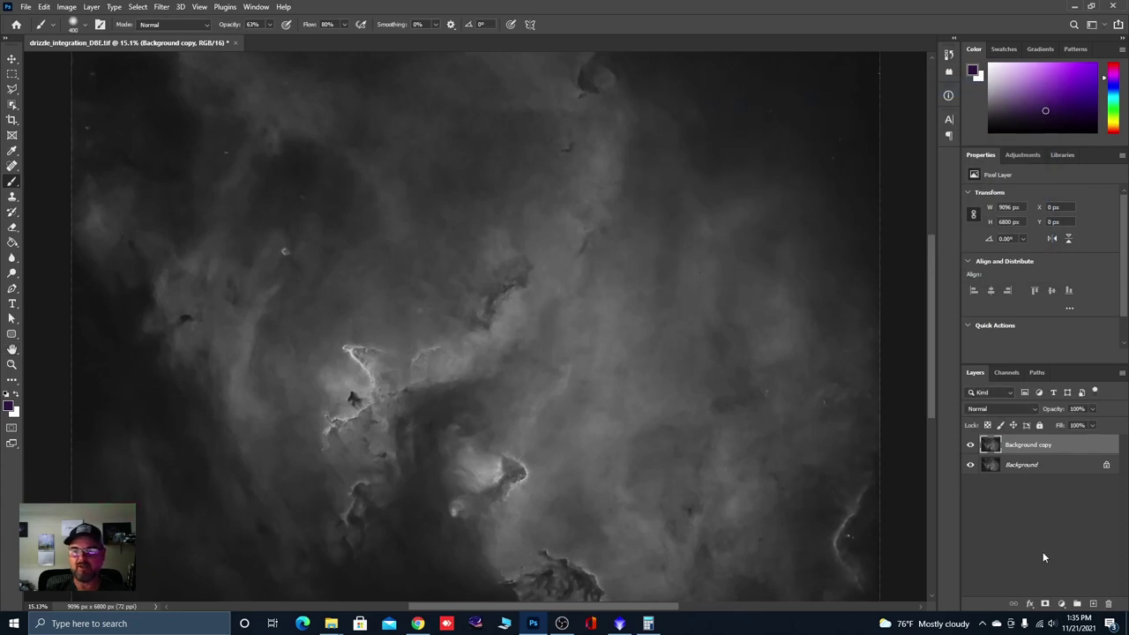
Step: Add a mask inverted to black to the sharpened layer and paint white over the nebula's bright ridges and knot with a 300 px brush
click(1045, 604)
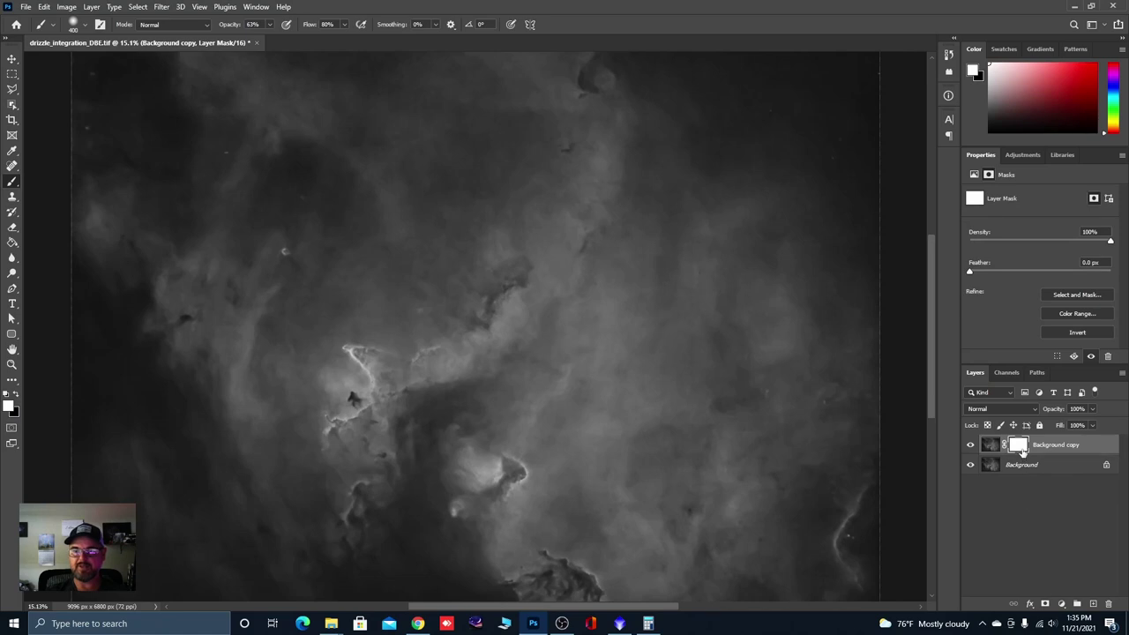
key(ctrl+i)
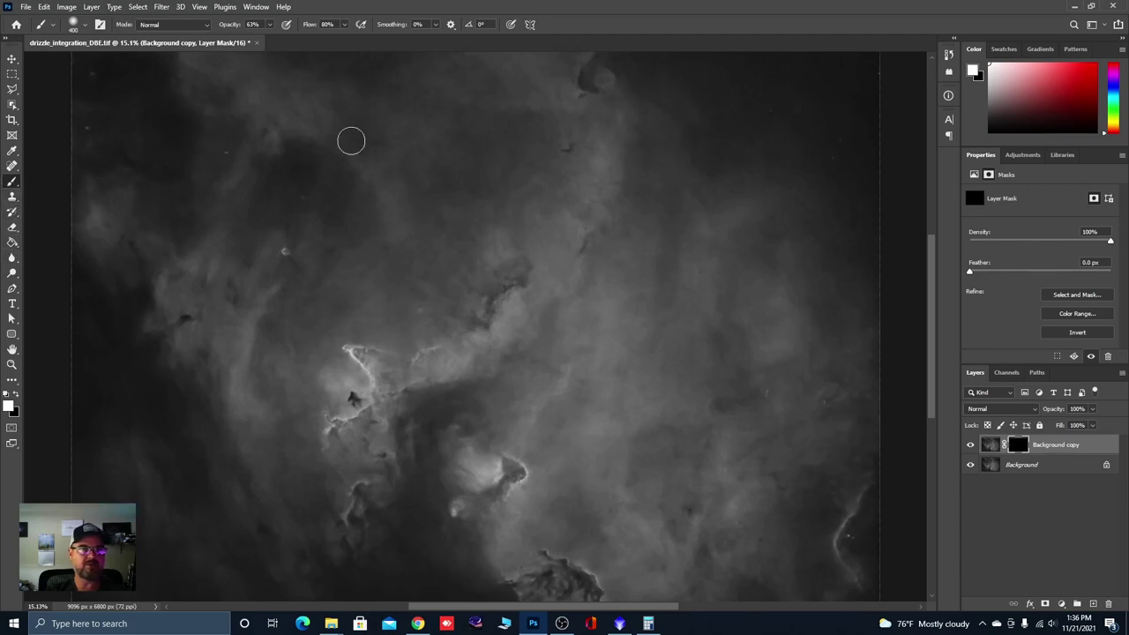
scroll(367, 365, up, 2)
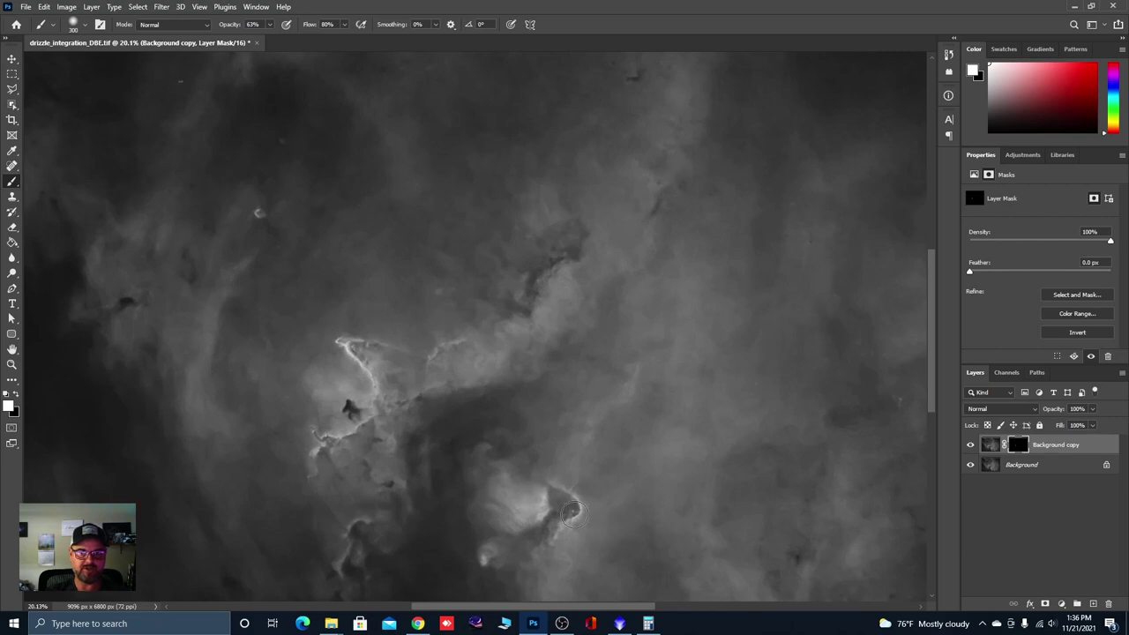
scroll(459, 366, down, 3)
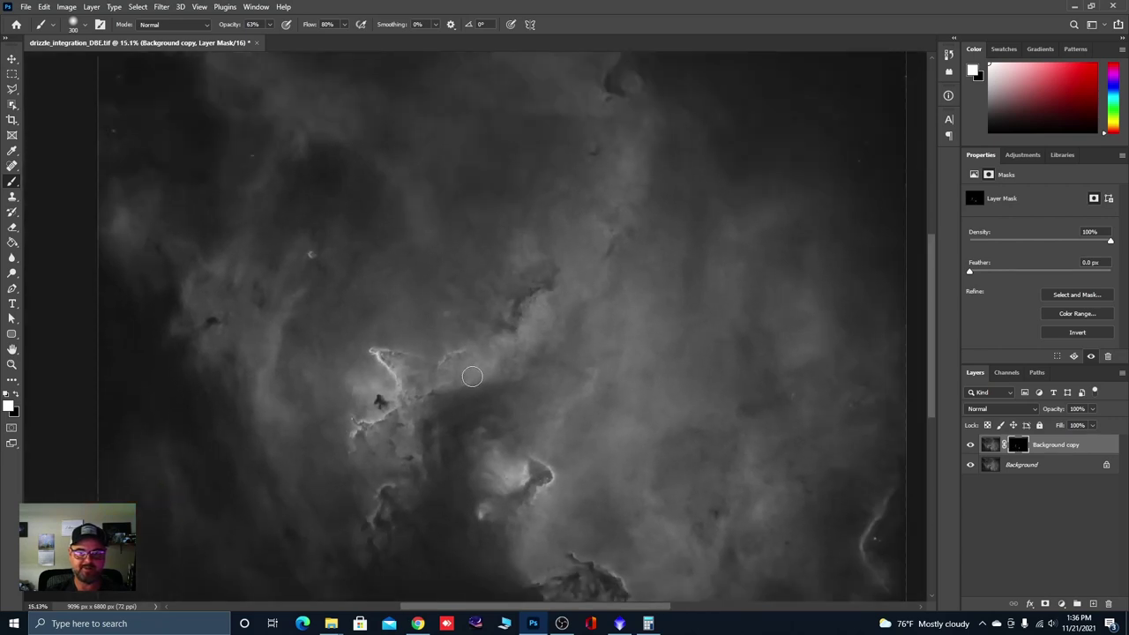
scroll(545, 473, up, 3)
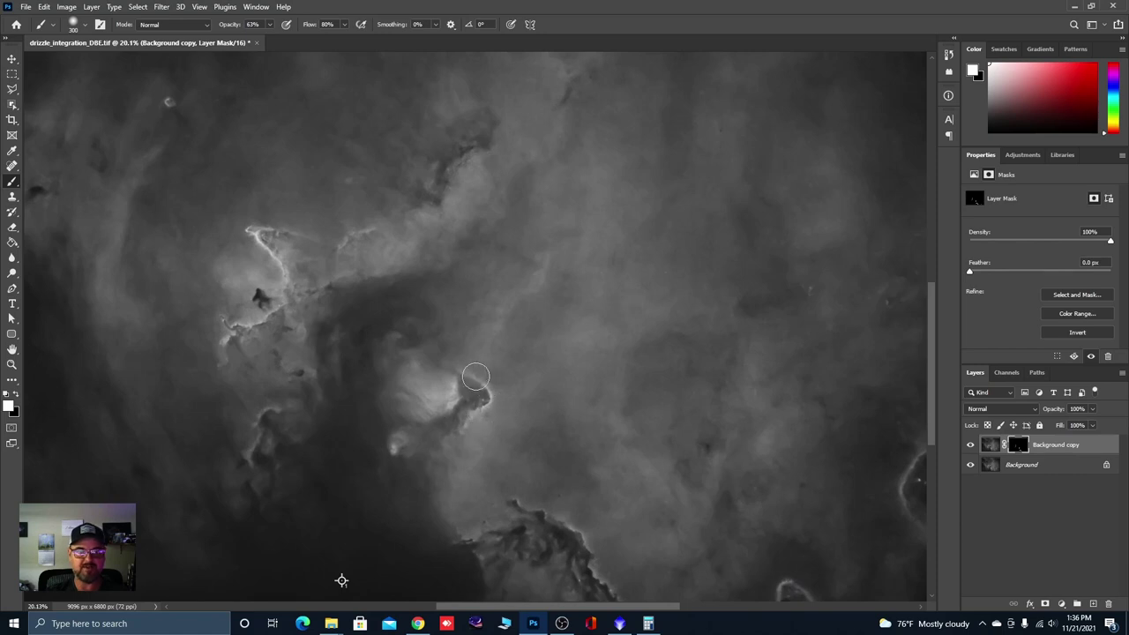
key(ctrl+minus)
key(ctrl+minus)
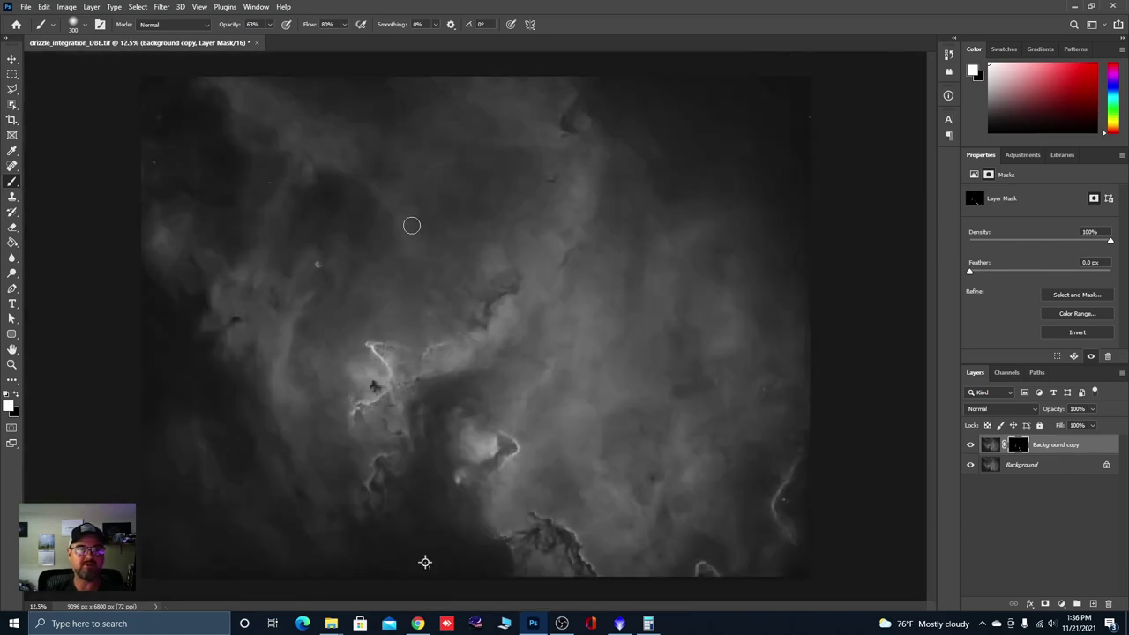
scroll(412, 306, down, 2)
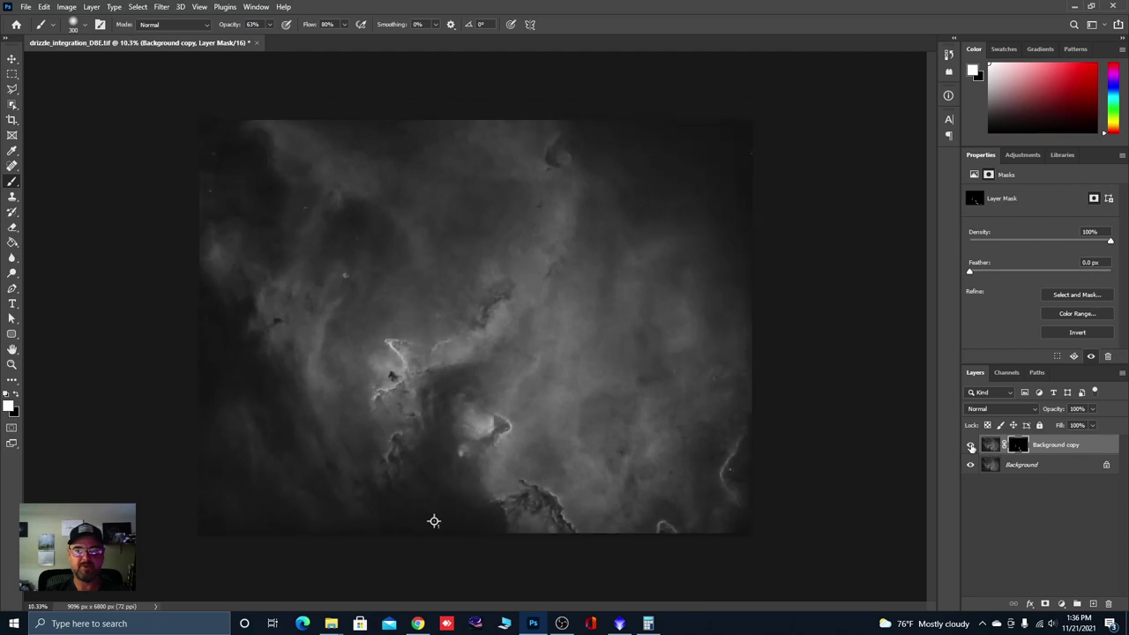
Step: Merge the masked sharpened layer down into the Background and save the TIFF
right_click(1025, 448)
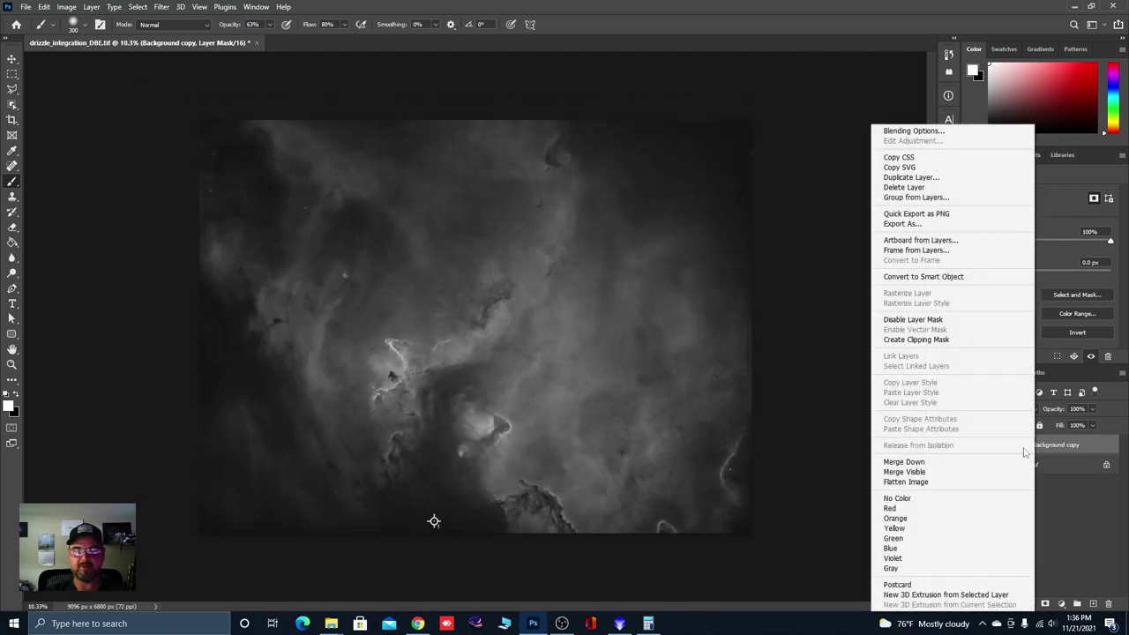
click(906, 463)
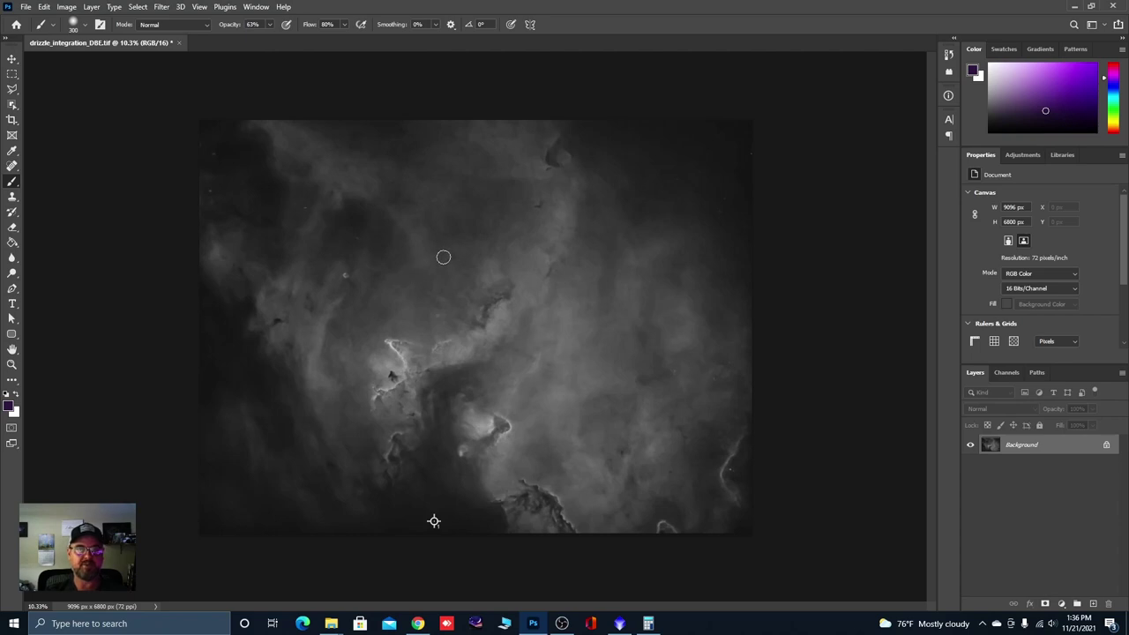
click(25, 7)
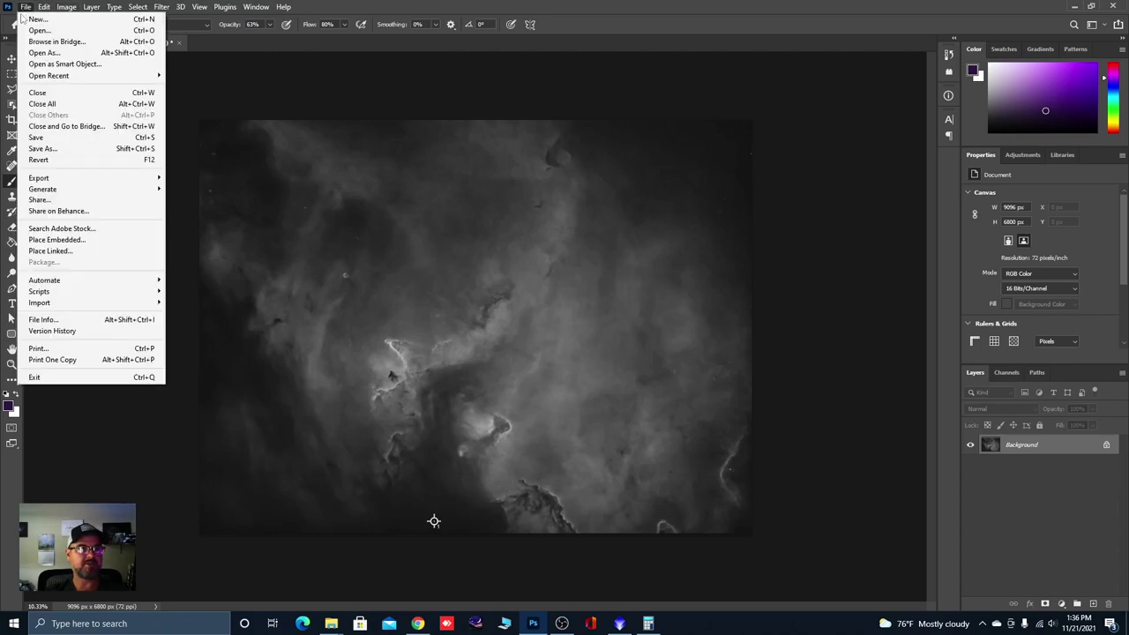
click(37, 138)
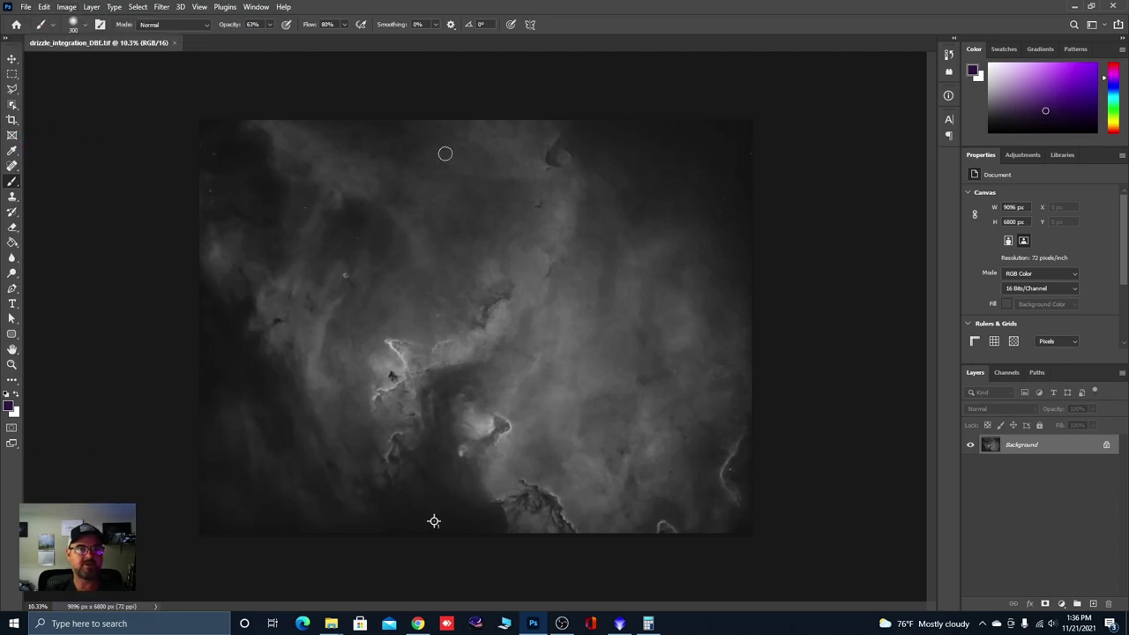
Step: Switch to PixInsight, restore the minimized drizzle_integration_DBE image and rename its identifier to drizzle_integration_DBE_old
click(1074, 6)
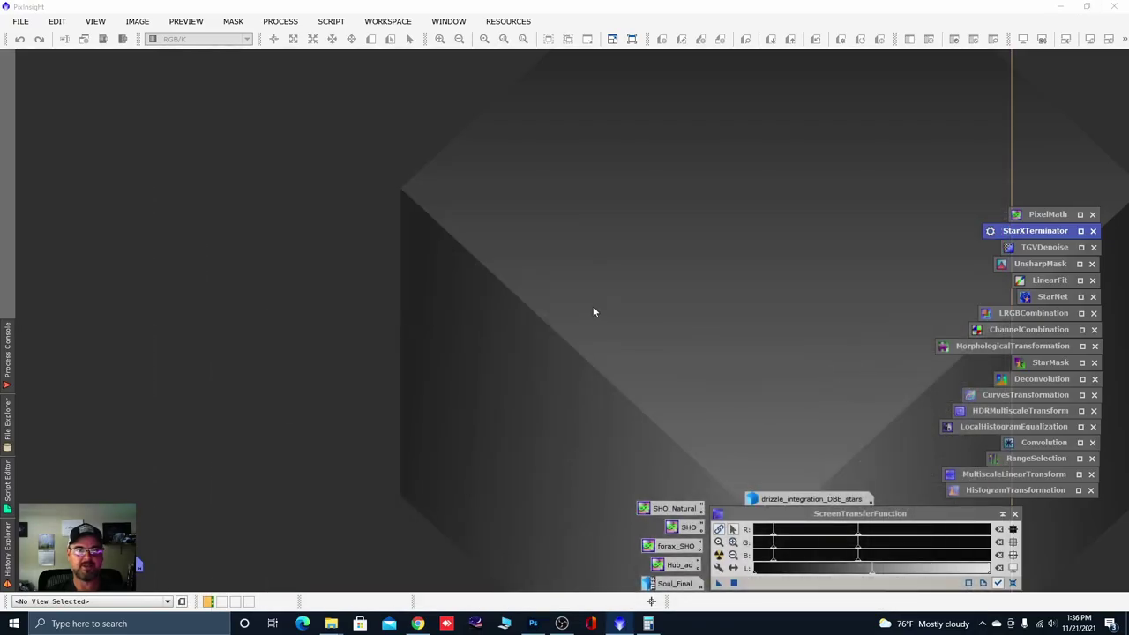
double_click(138, 564)
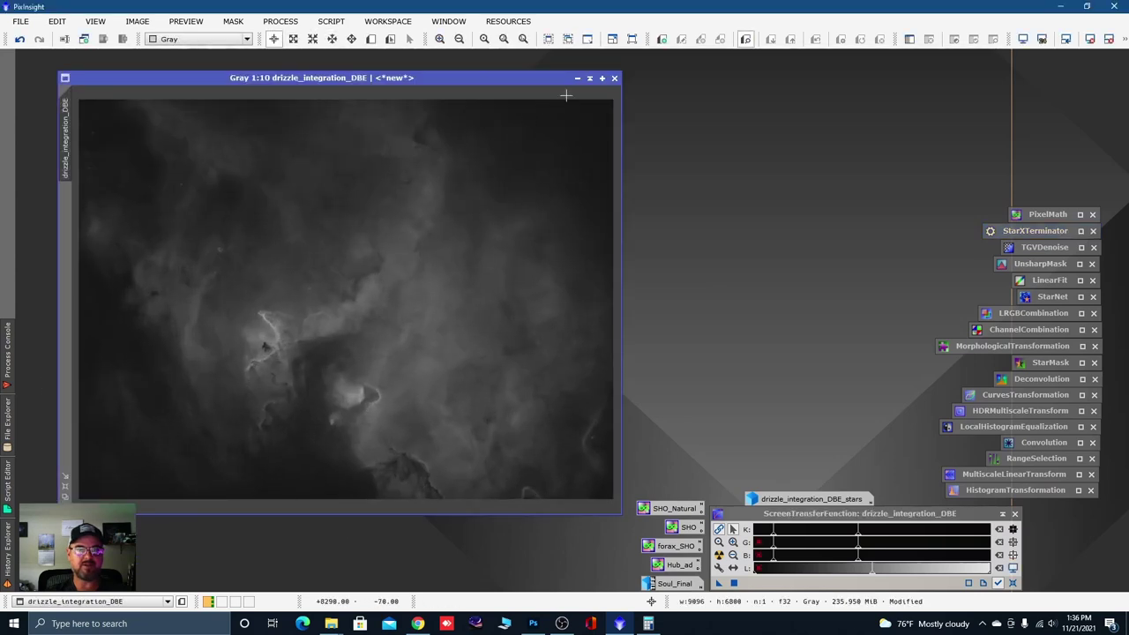
double_click(65, 154)
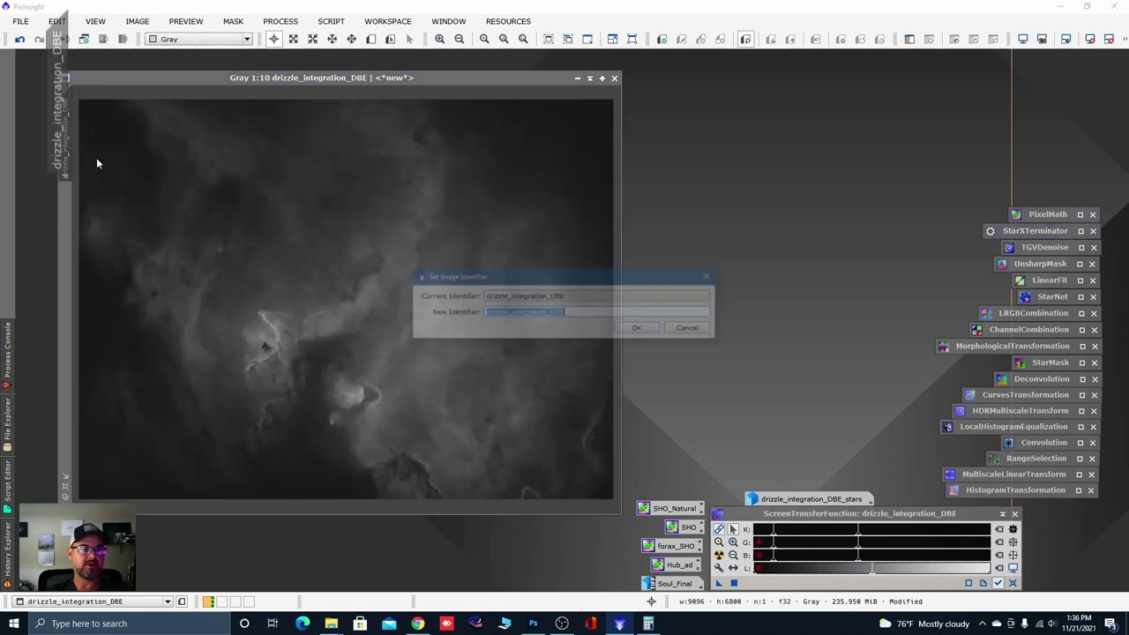
click(575, 318)
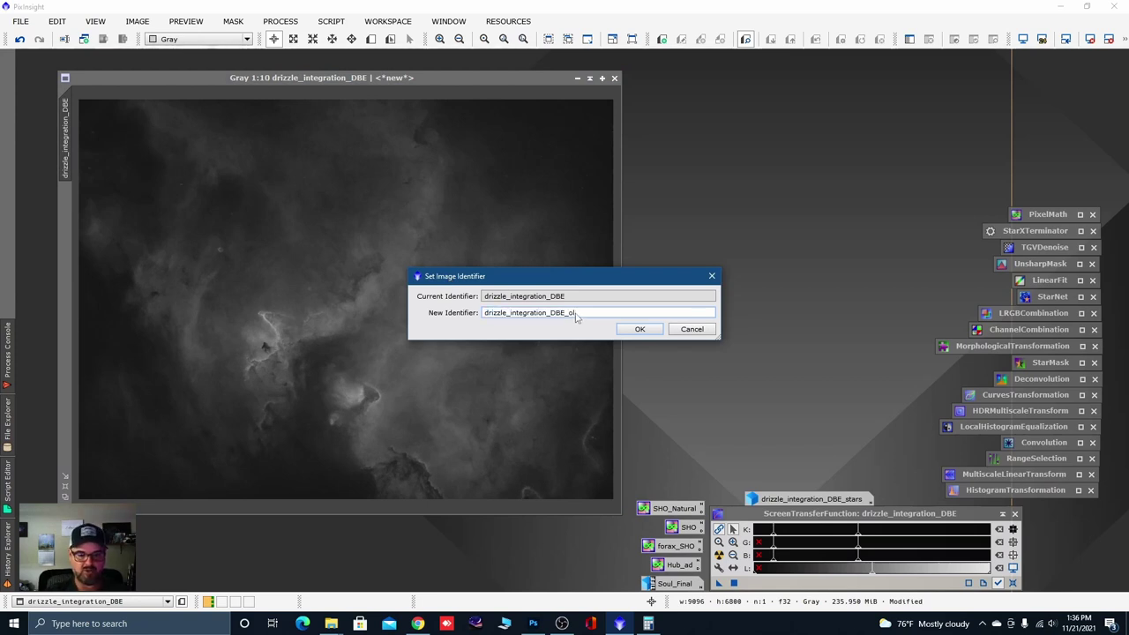
text(_old)
key(Return)
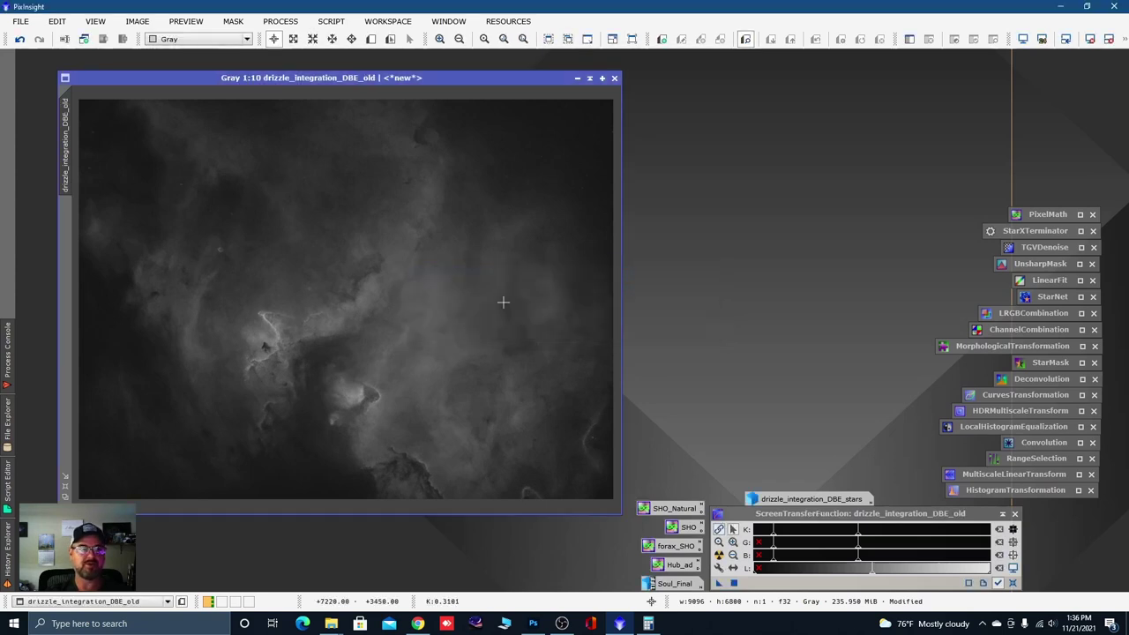
Step: Open the Photoshop-edited drizzle_integration_DBE TIFF from the Soul folder
click(20, 20)
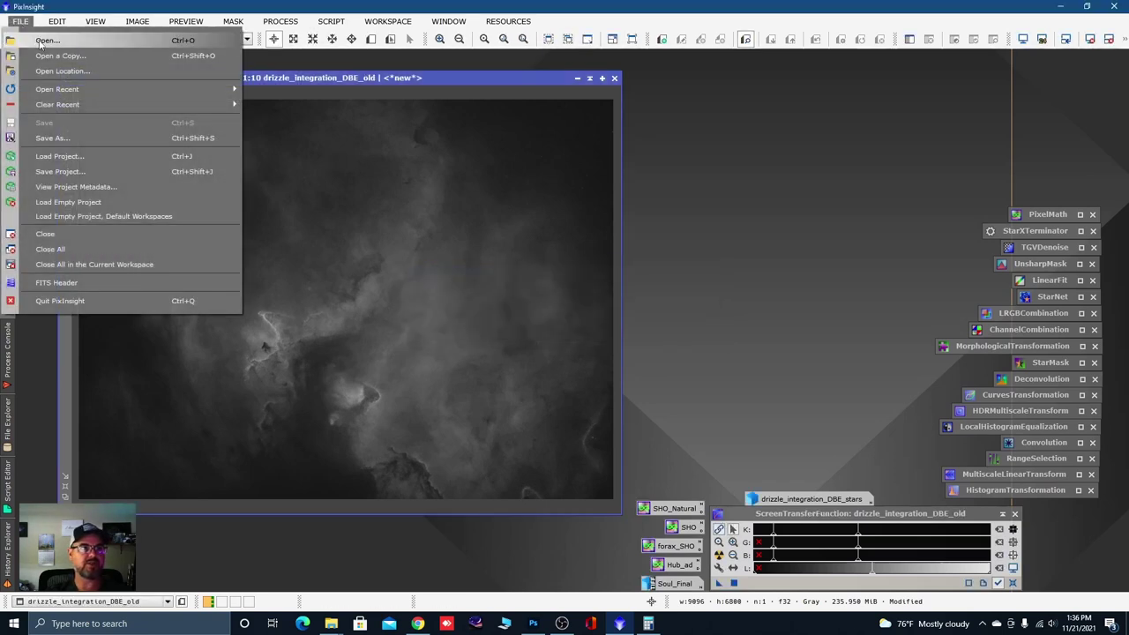
click(40, 41)
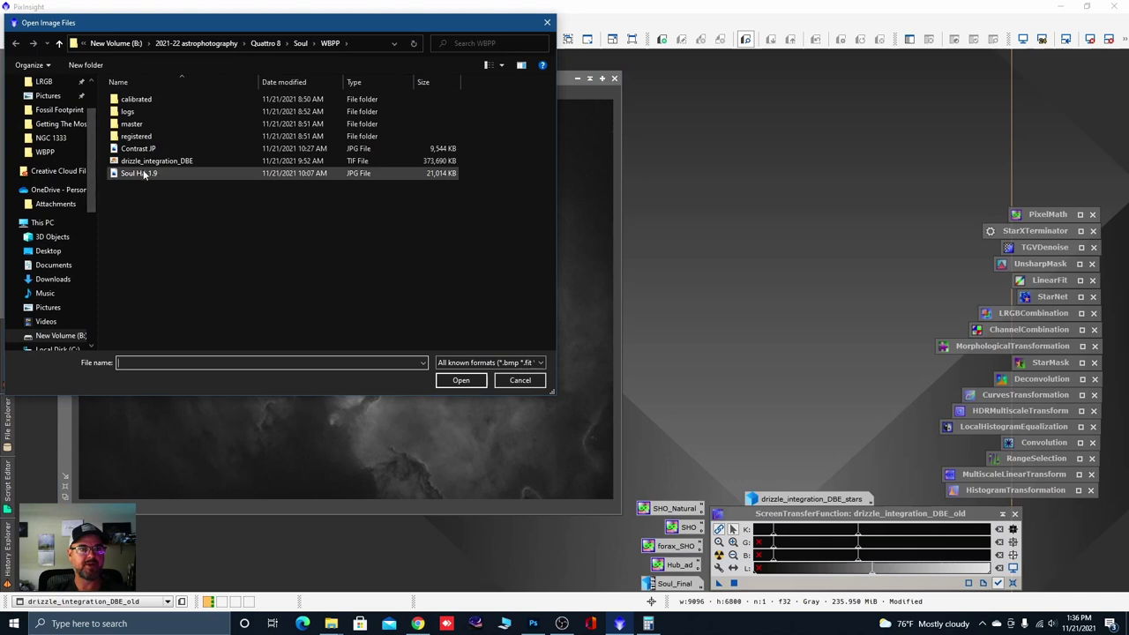
click(59, 43)
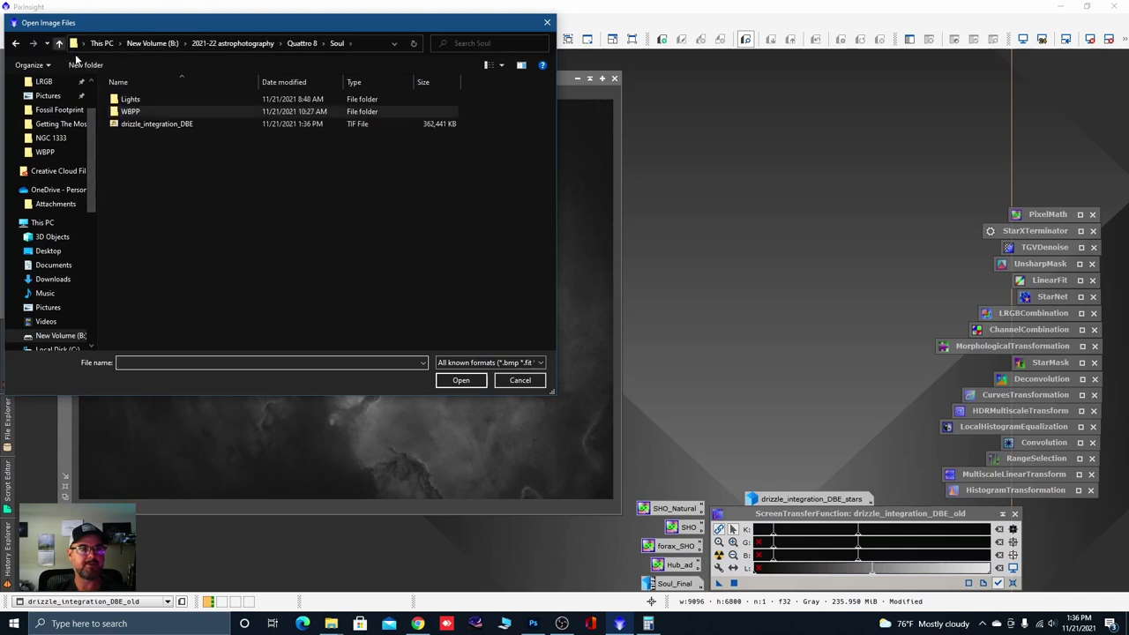
double_click(159, 124)
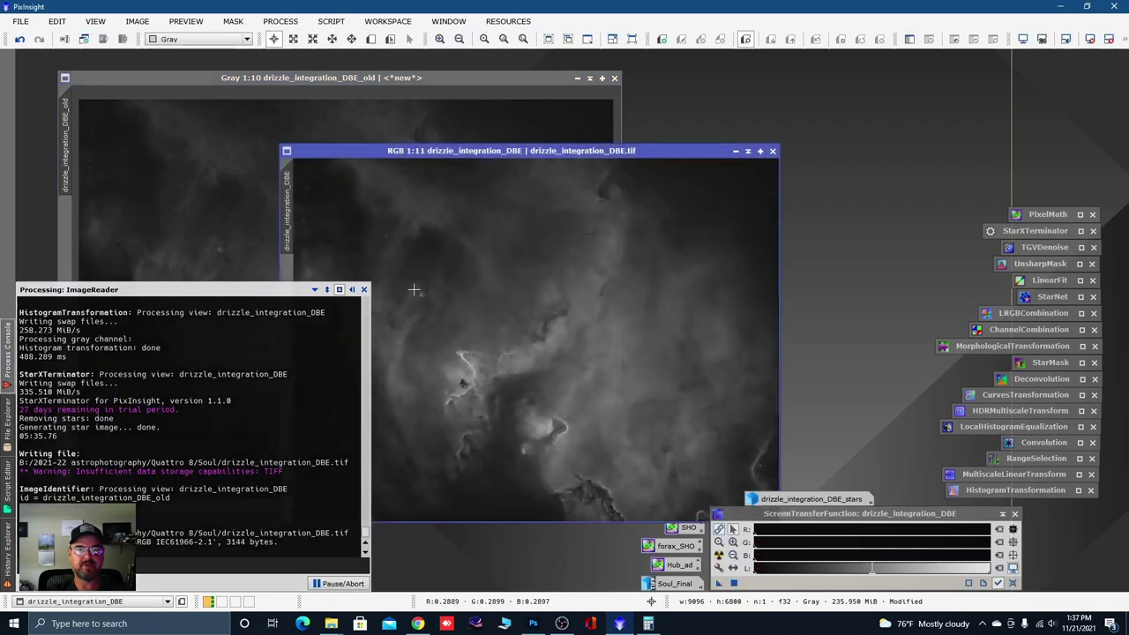
Step: Arrange the old grayscale image and the newly opened RGB image side by side, both at 1:11 zoom
drag(582, 151, 930, 79)
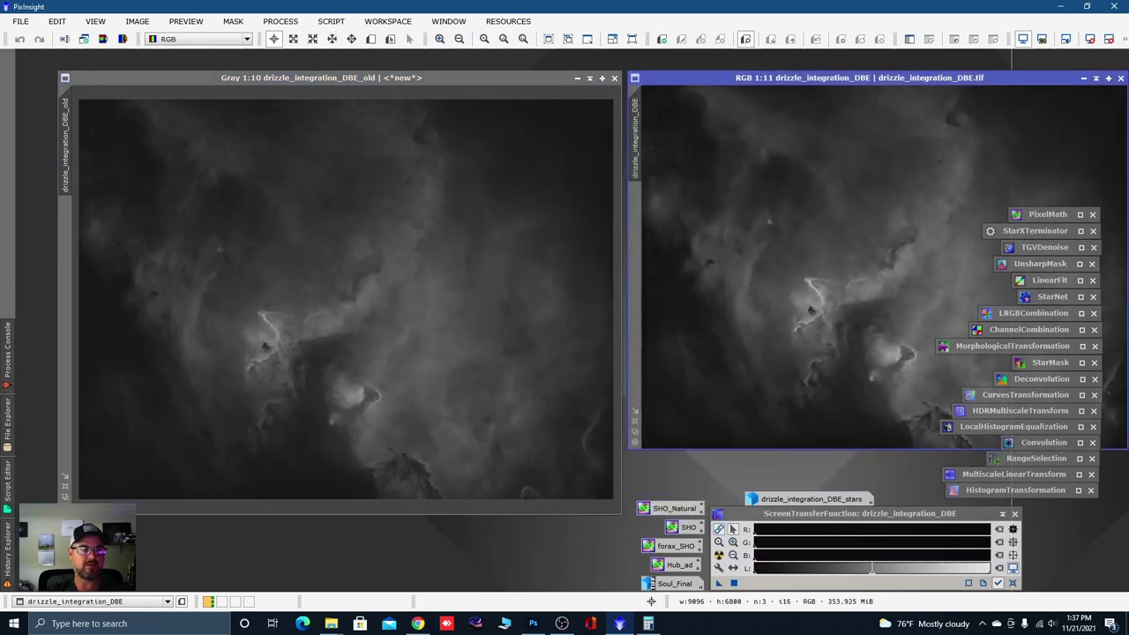
click(454, 197)
scroll(453, 196, down, 1)
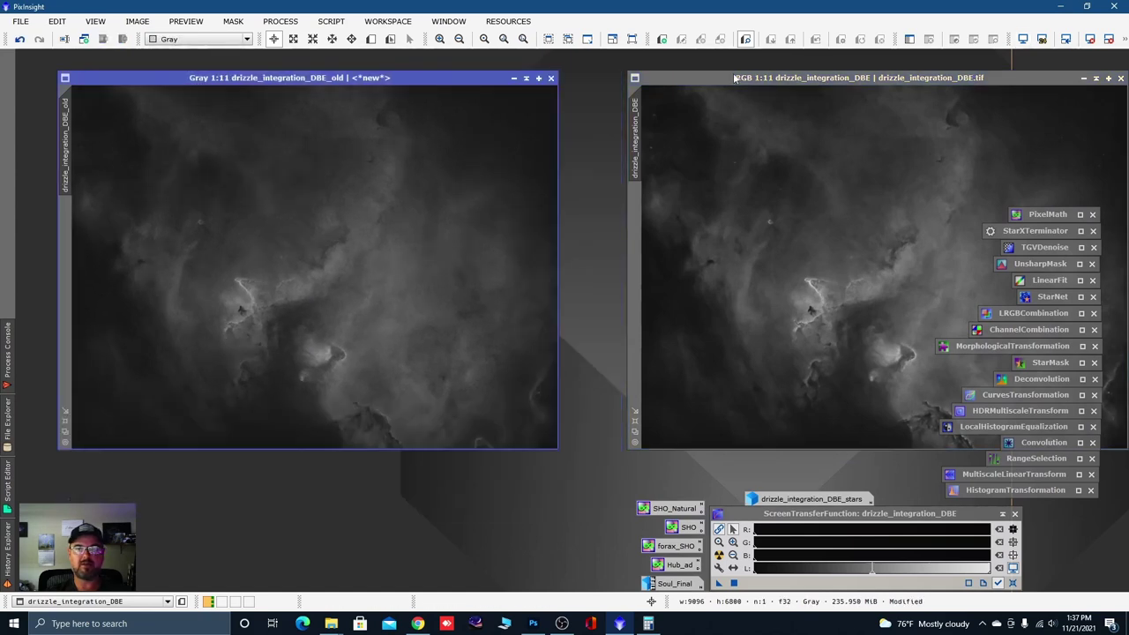
drag(723, 79, 655, 79)
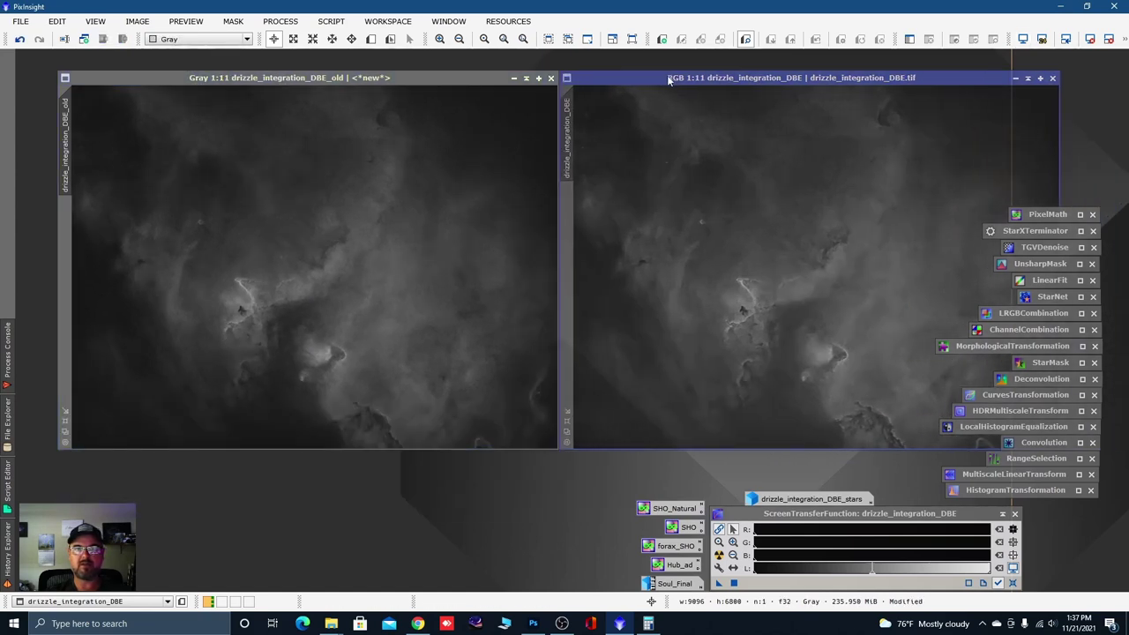
click(263, 80)
drag(262, 80, 221, 81)
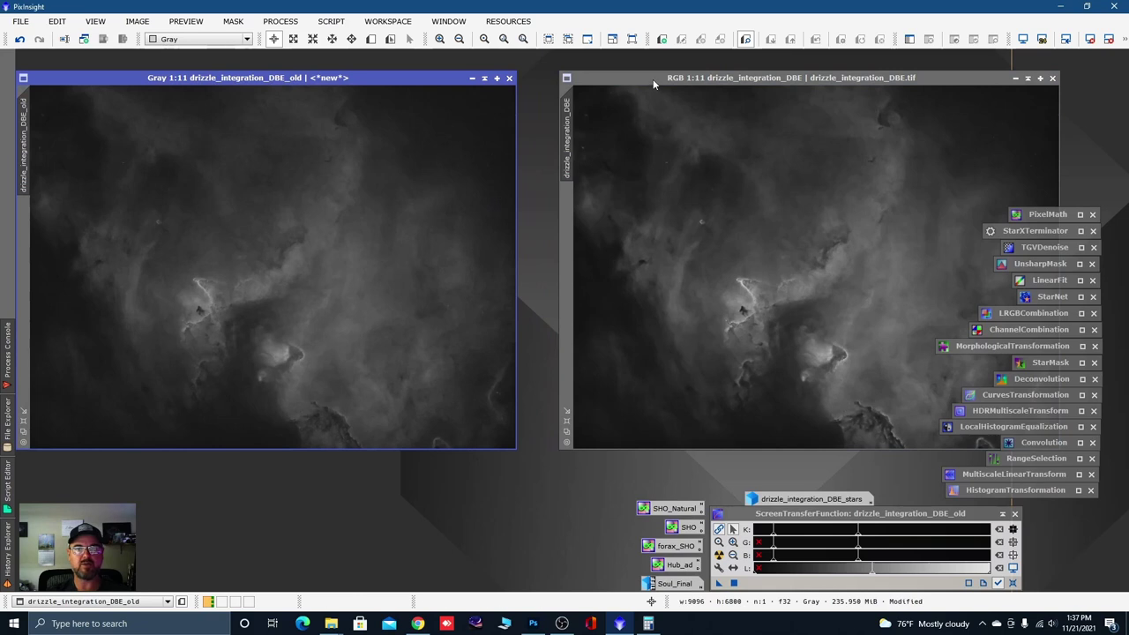
drag(653, 78, 614, 81)
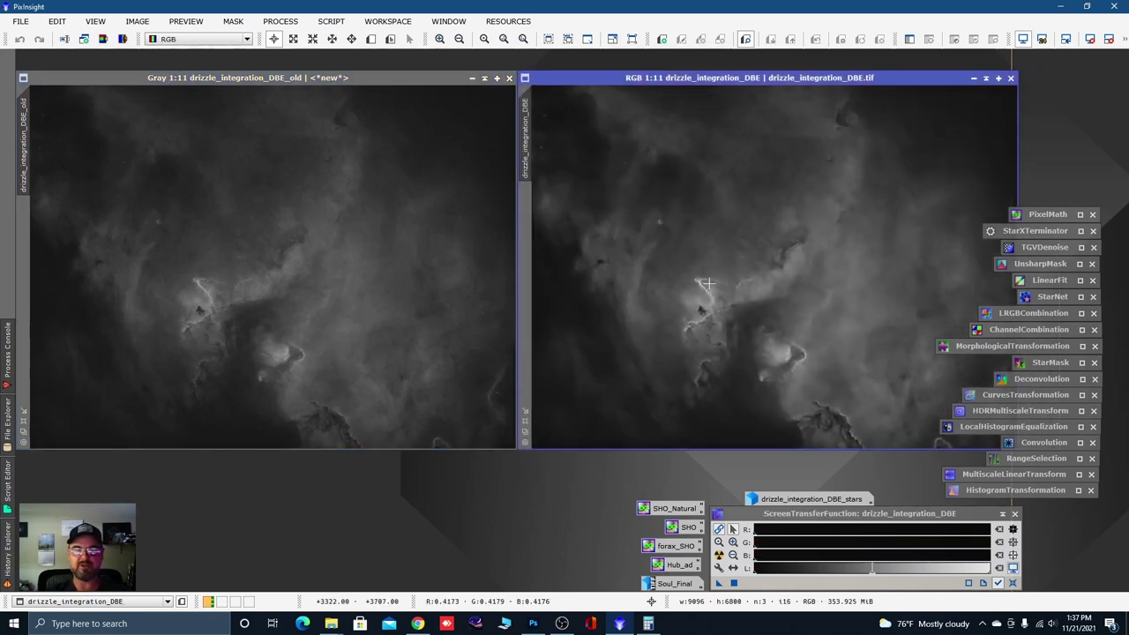
Step: Compare the bright ridge and dark knot in both images at a matching 1:5 zoom and position
scroll(726, 300, up, 6)
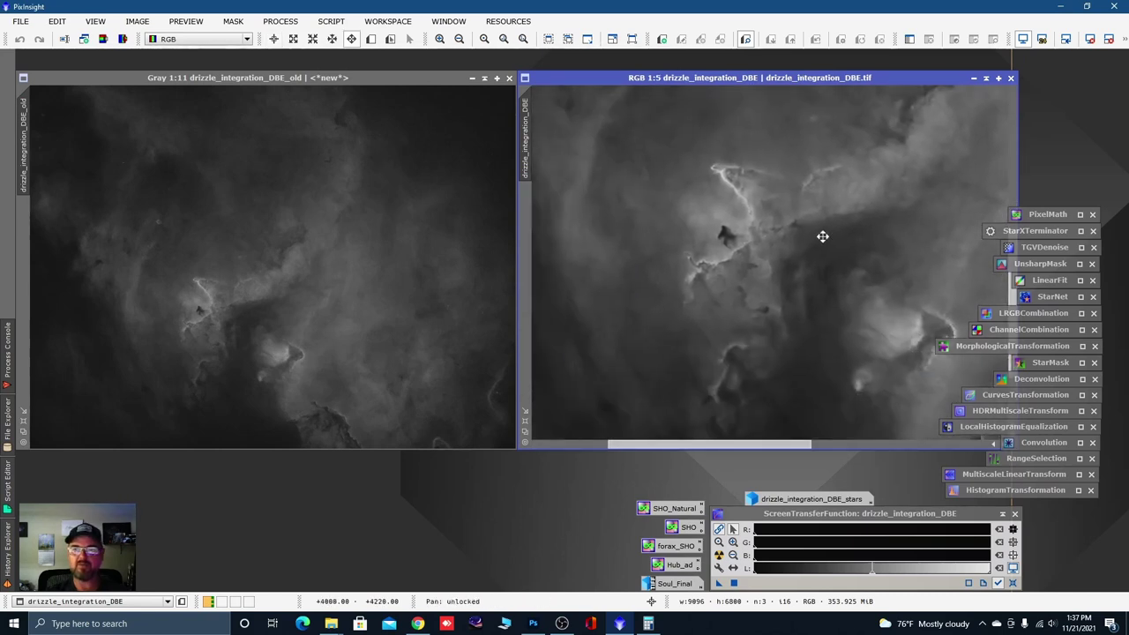
drag(821, 236, 800, 229)
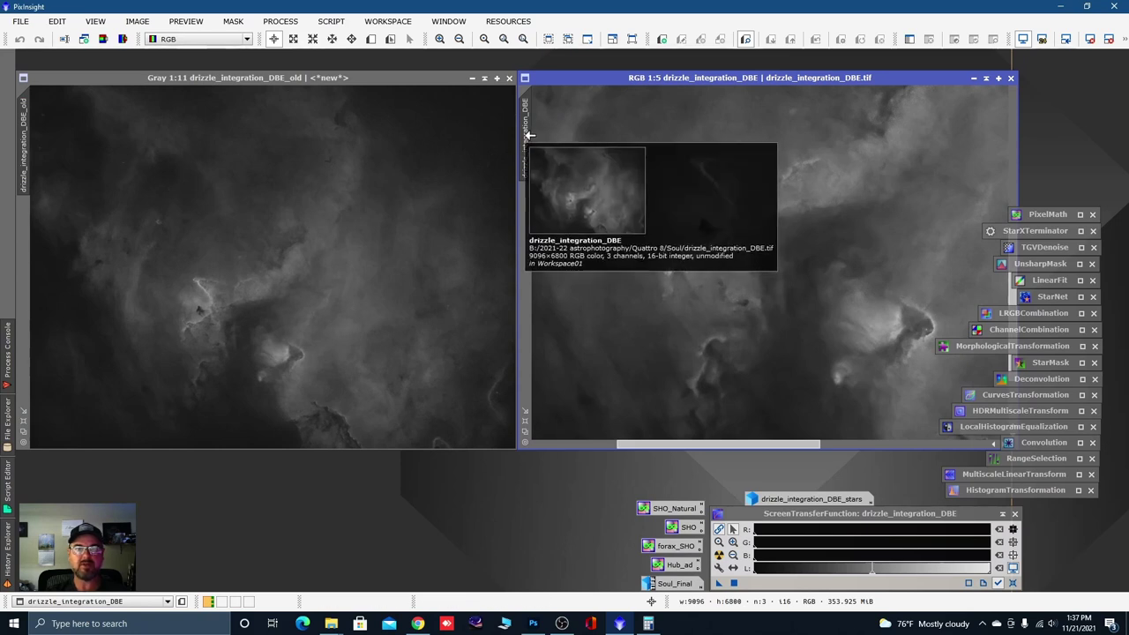
drag(25, 154, 25, 152)
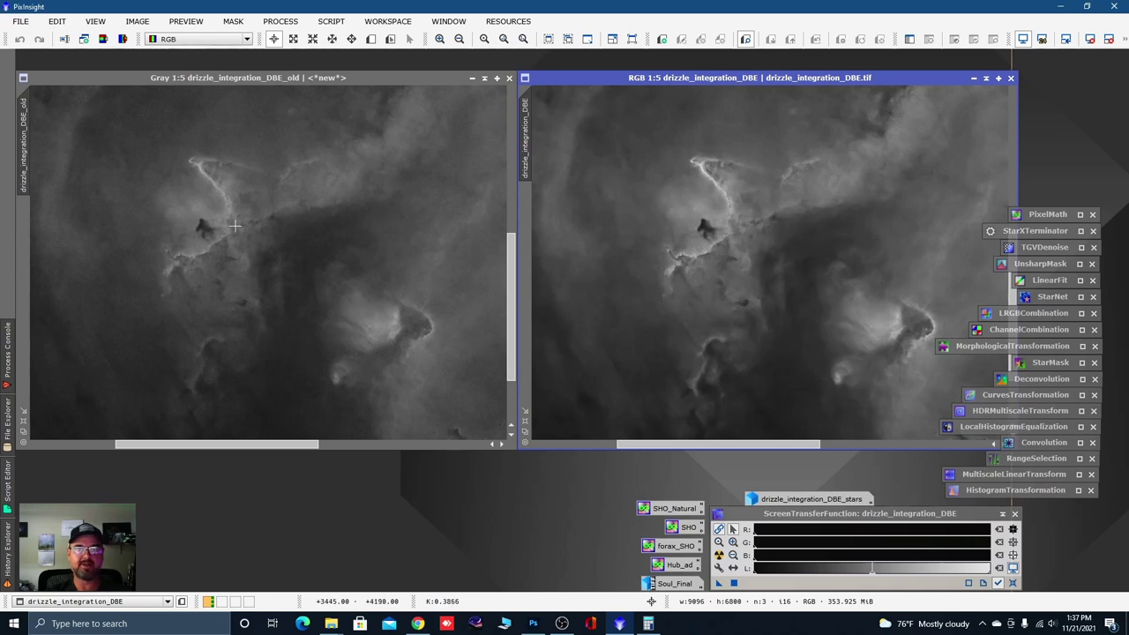
Step: Minimize the old image, then move and enlarge the edited drizzle_integration_DBE window to show the nebula at 1:9
click(472, 79)
drag(623, 76, 165, 68)
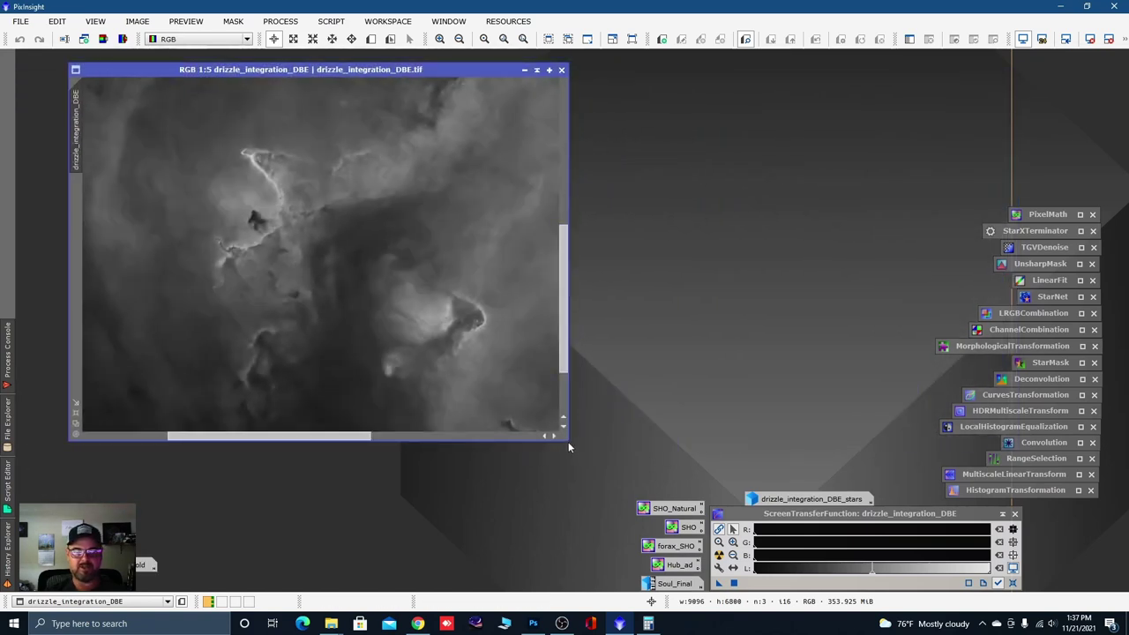
drag(568, 442, 645, 548)
scroll(385, 306, down, 6)
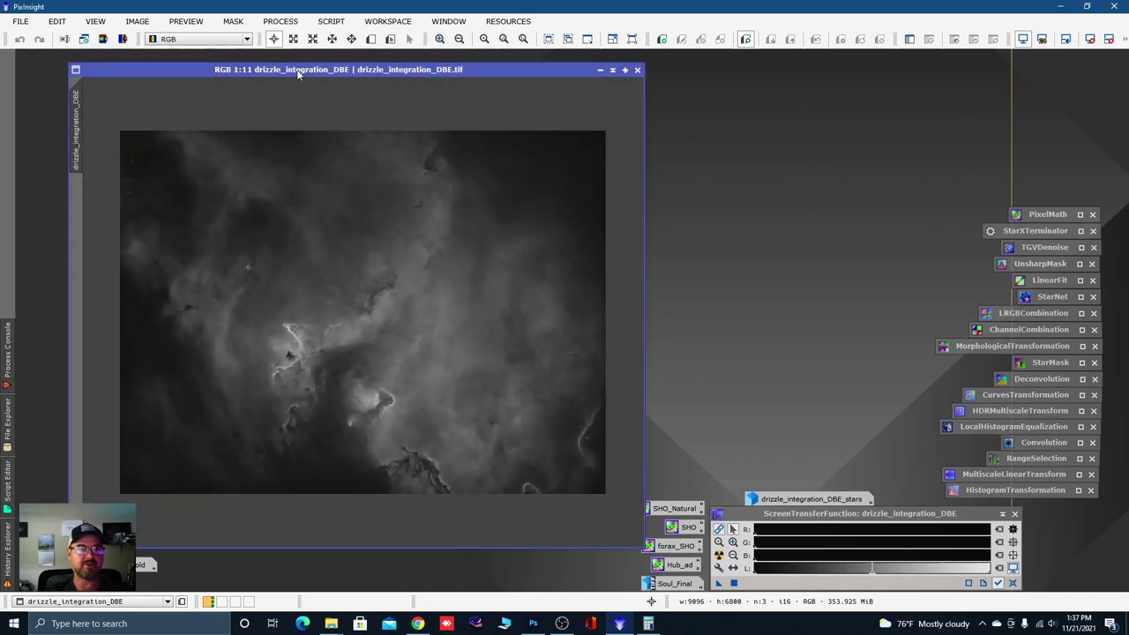
scroll(291, 157, up, 2)
drag(243, 75, 228, 70)
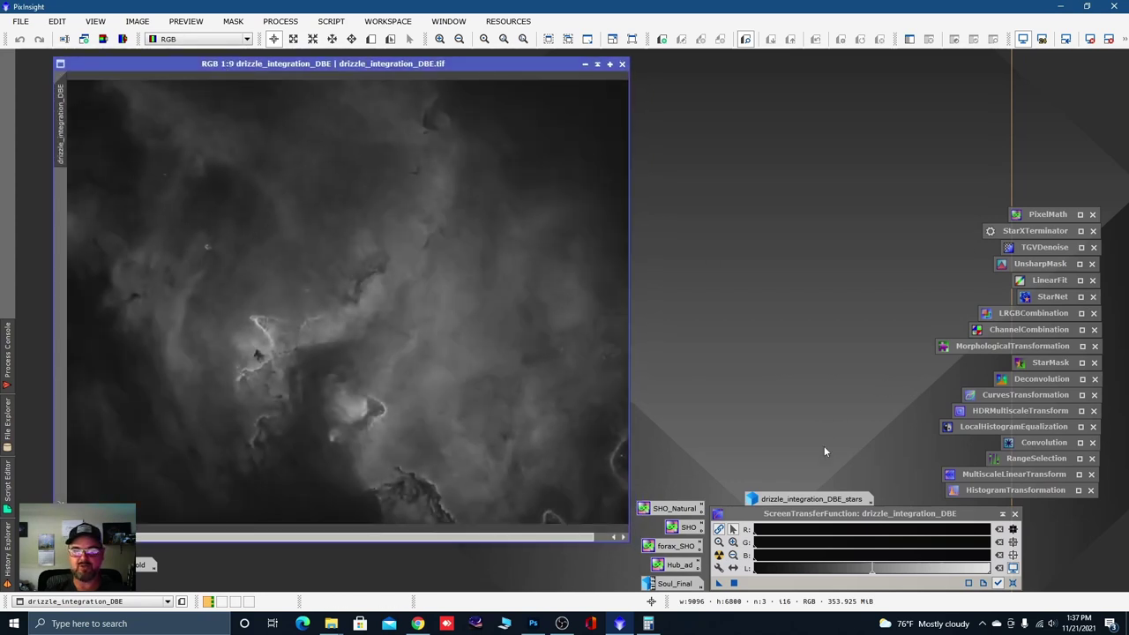
Step: Restore the minimized drizzle_integration_DBE_stars image over the nebula window and inspect a bright star at 1:1
double_click(808, 498)
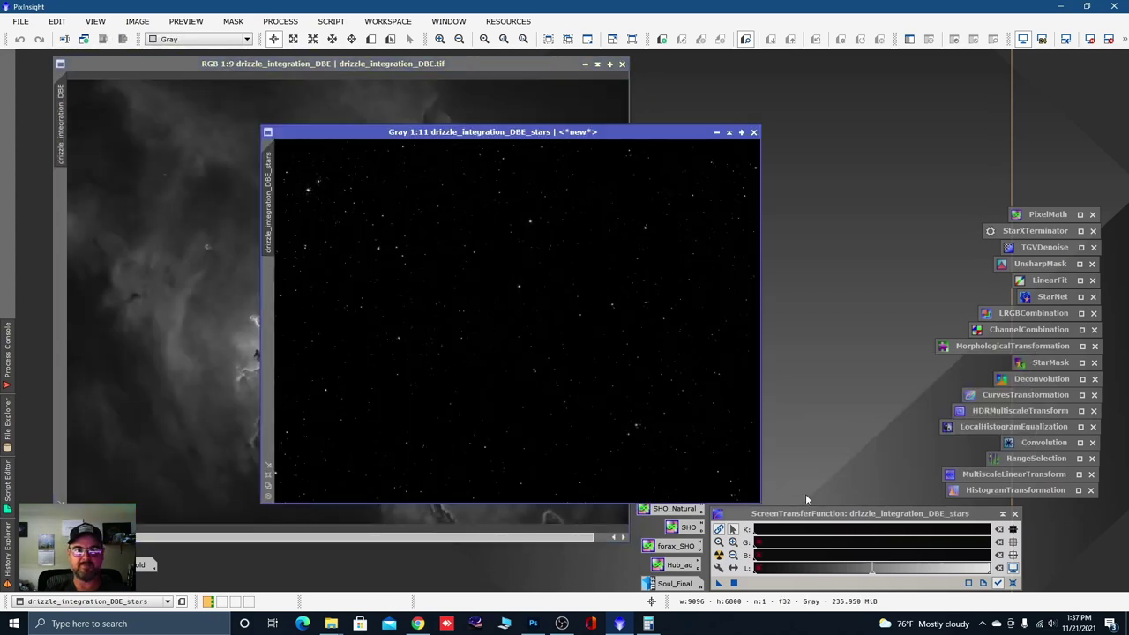
drag(538, 139, 419, 105)
scroll(214, 150, up, 4)
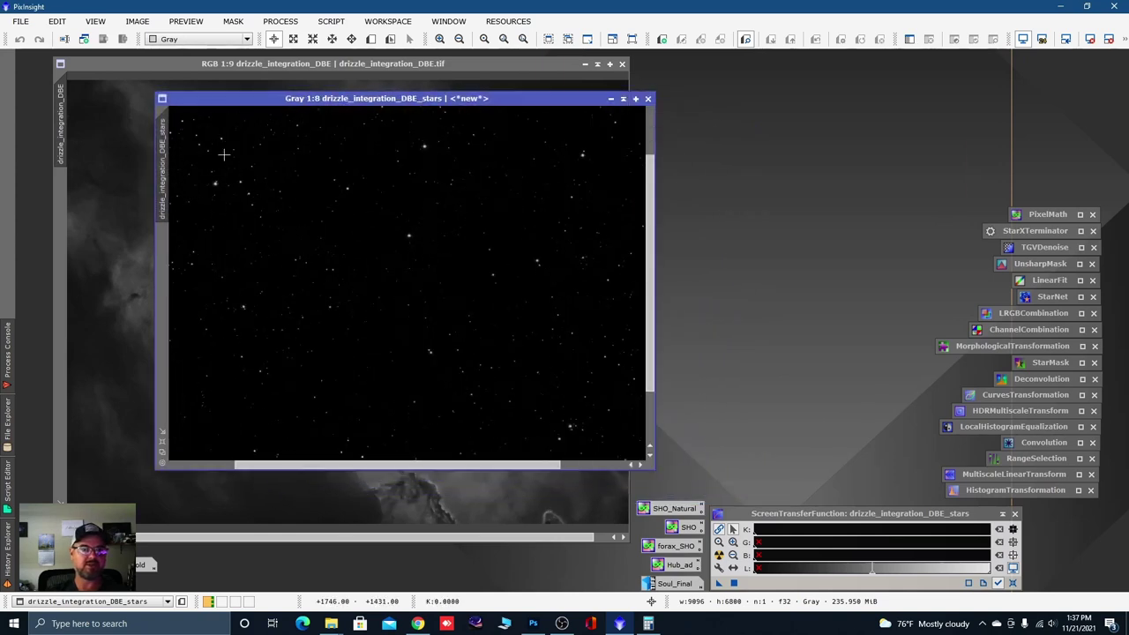
key(space)
drag(221, 153, 483, 310)
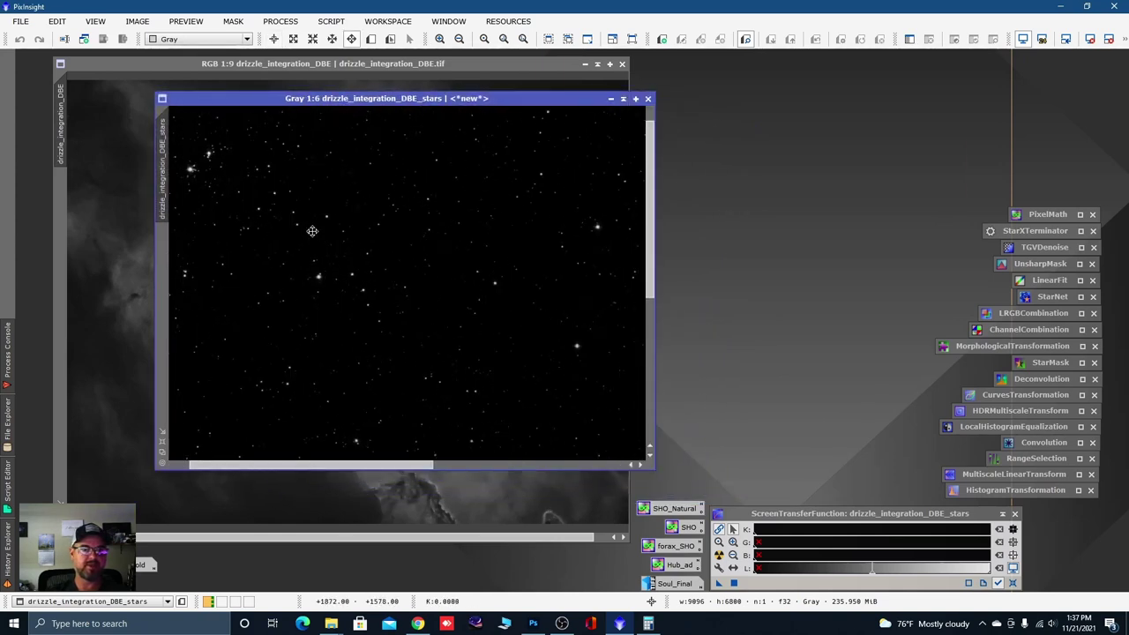
scroll(313, 229, up, 4)
drag(373, 247, 447, 273)
scroll(448, 272, up, 2)
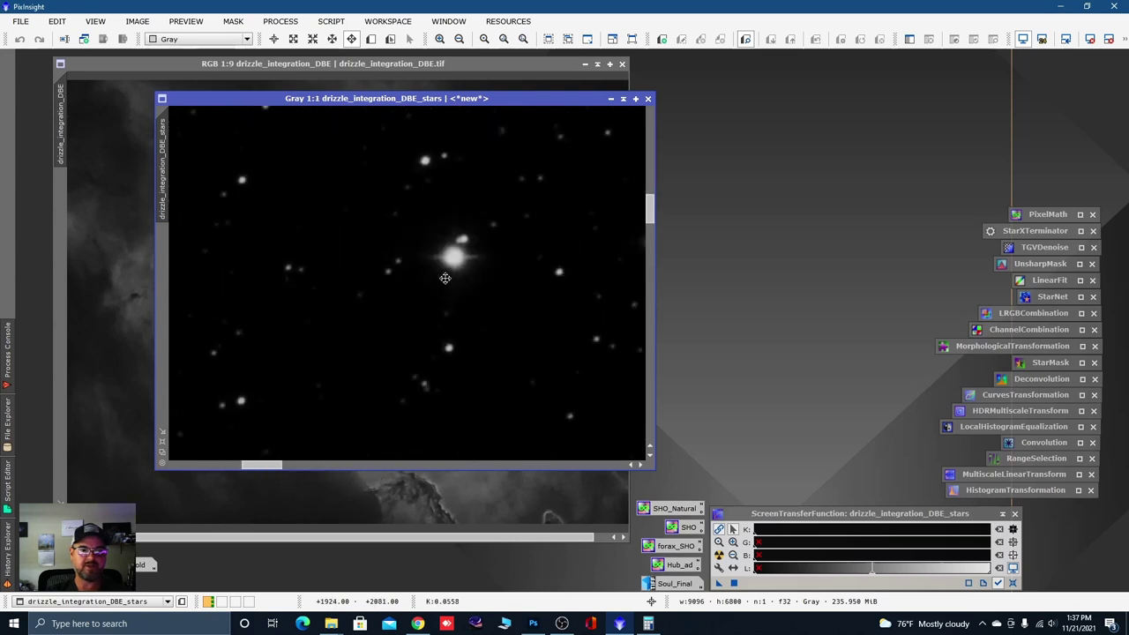